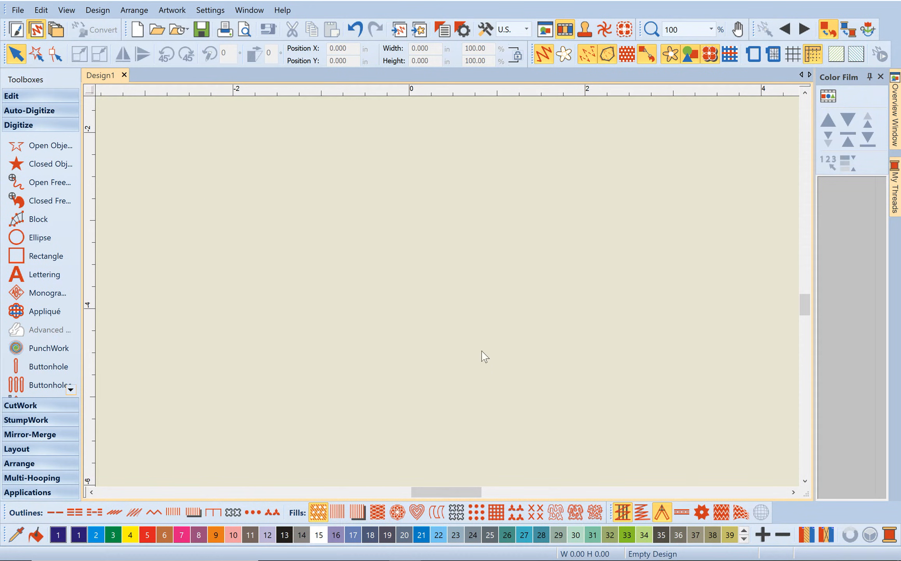
Close the empty Design1 and create a new blank design
click(124, 75)
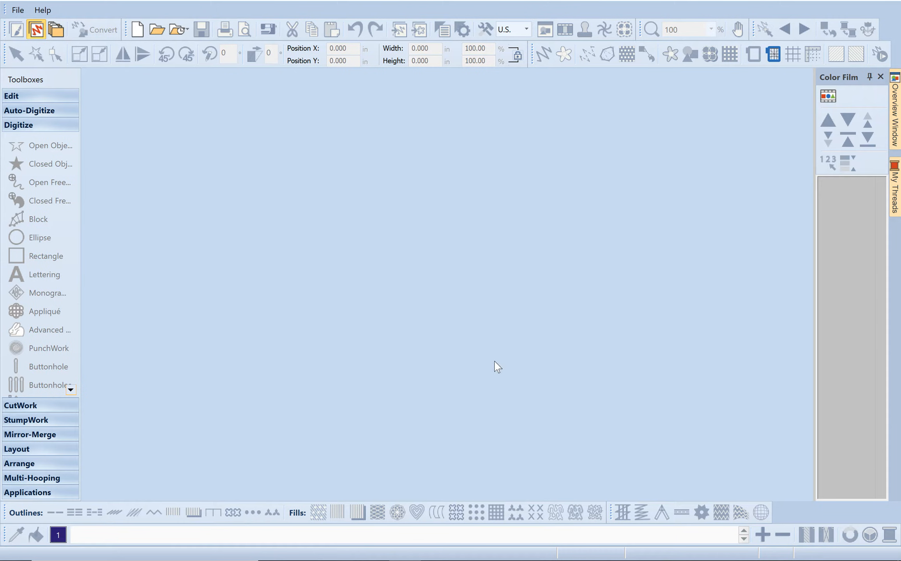
click(138, 34)
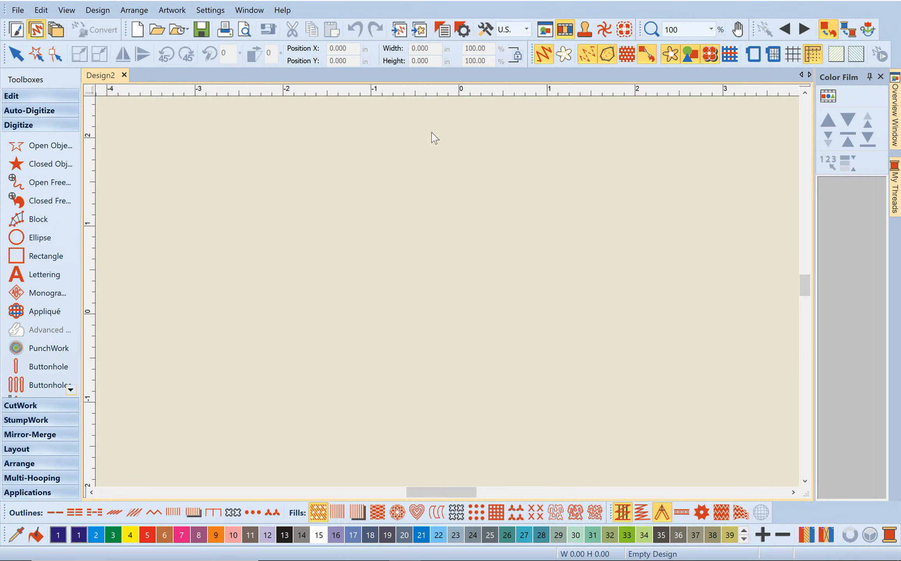
Start inserting artwork and browse from Libraries to Embroidery > BERNINA 8 Embroidery > BERNINA 8 Pictures > Artwork
click(419, 30)
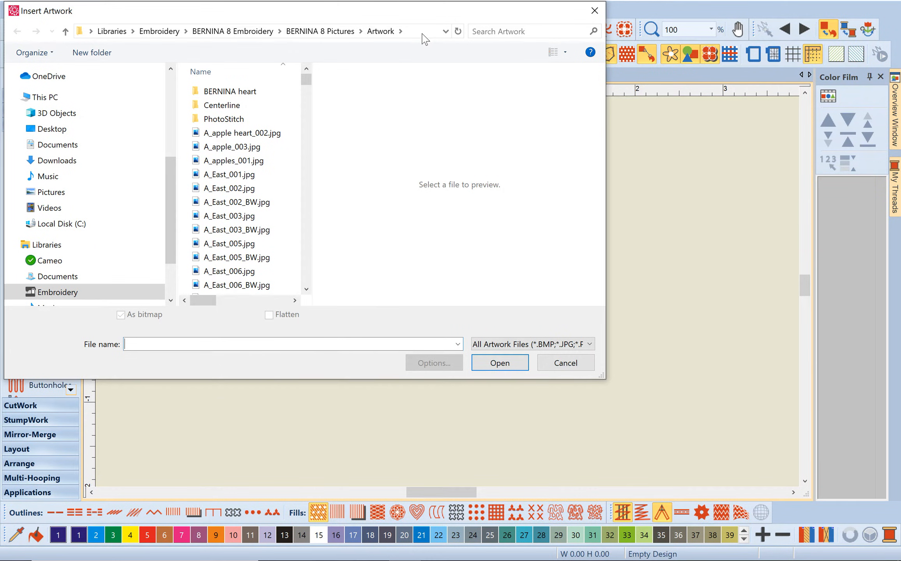
click(113, 32)
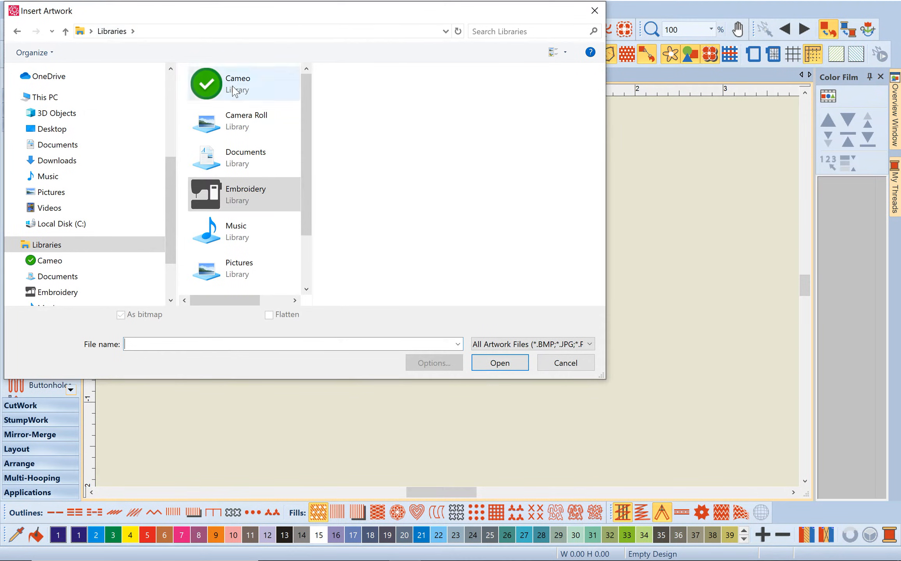
double_click(243, 197)
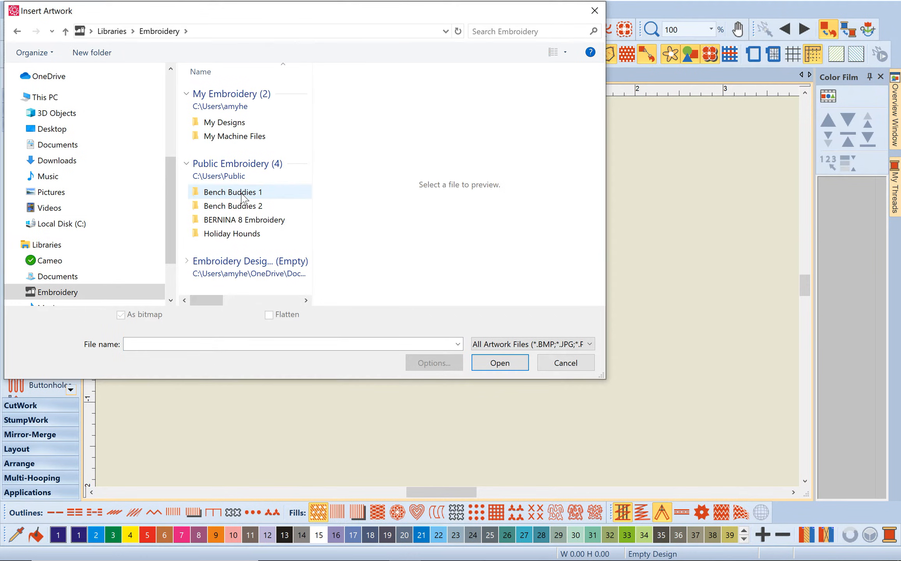
click(234, 223)
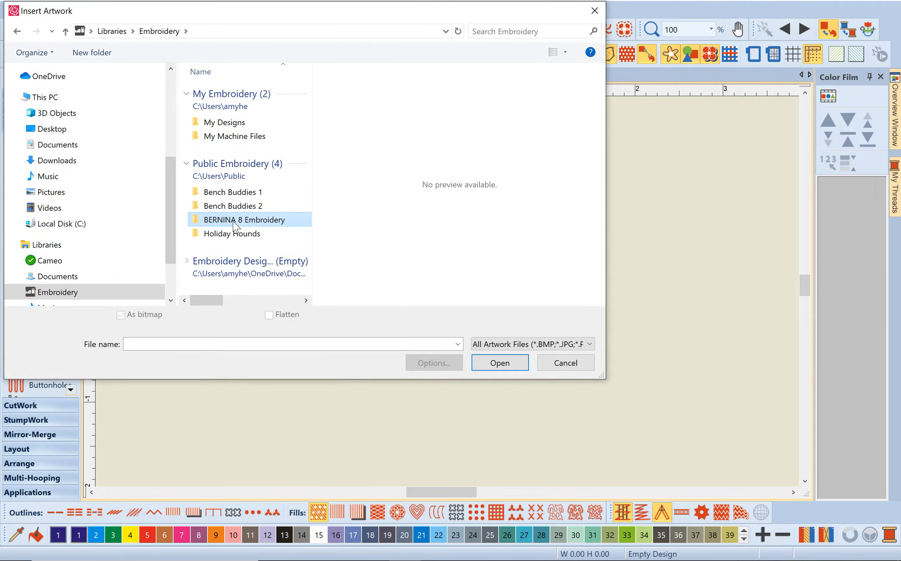
double_click(233, 223)
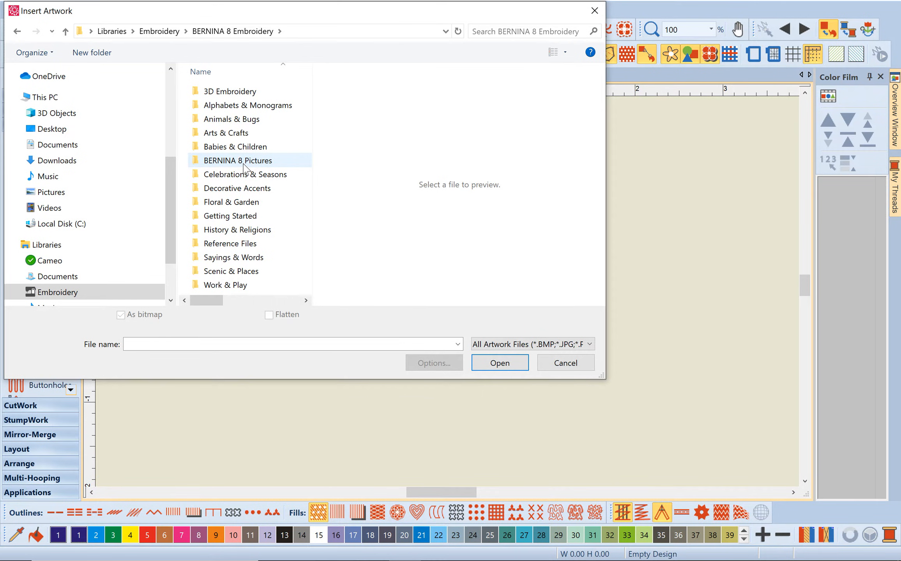
mouse_move(242, 168)
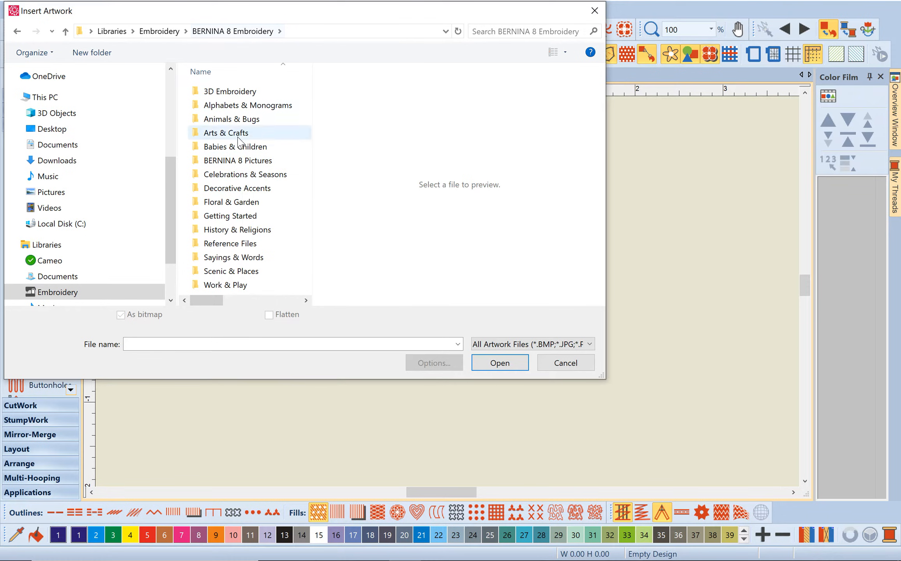
double_click(253, 162)
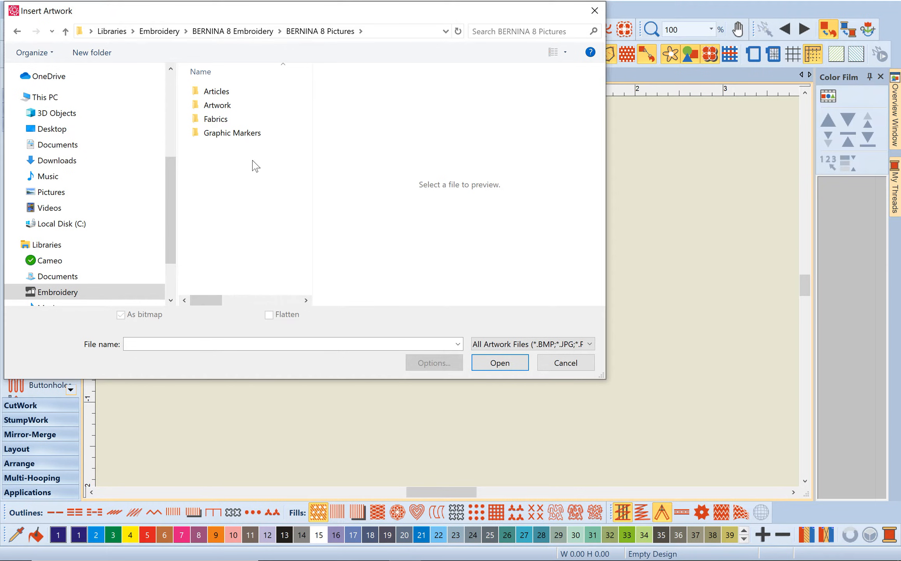
click(235, 110)
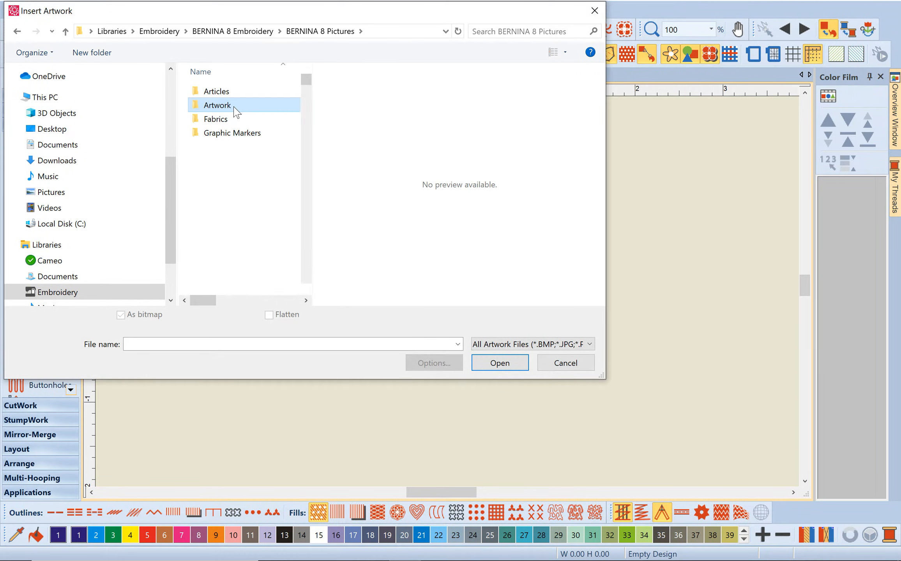
double_click(236, 111)
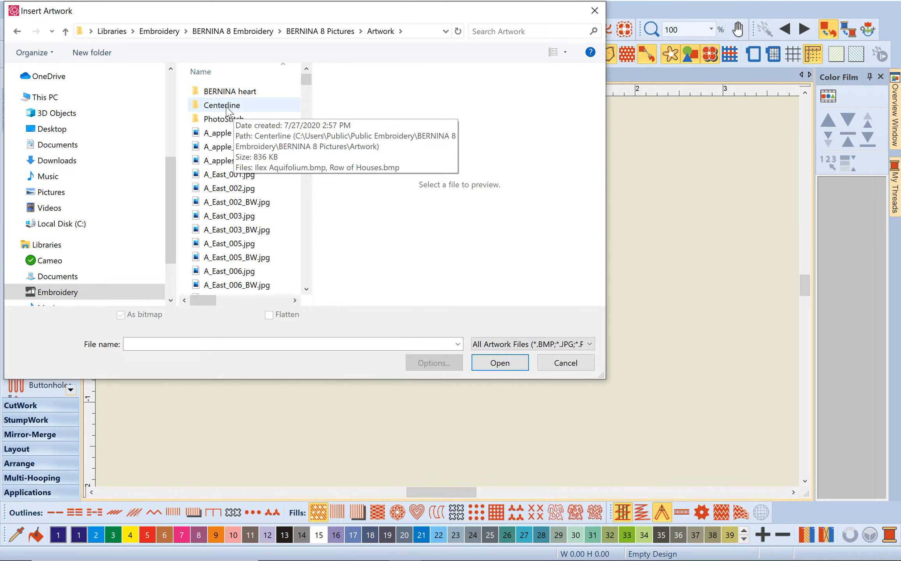
Filter the artwork folder to WMF Windows Vector/Bitmap files and restore the All Artwork Files filter
click(581, 348)
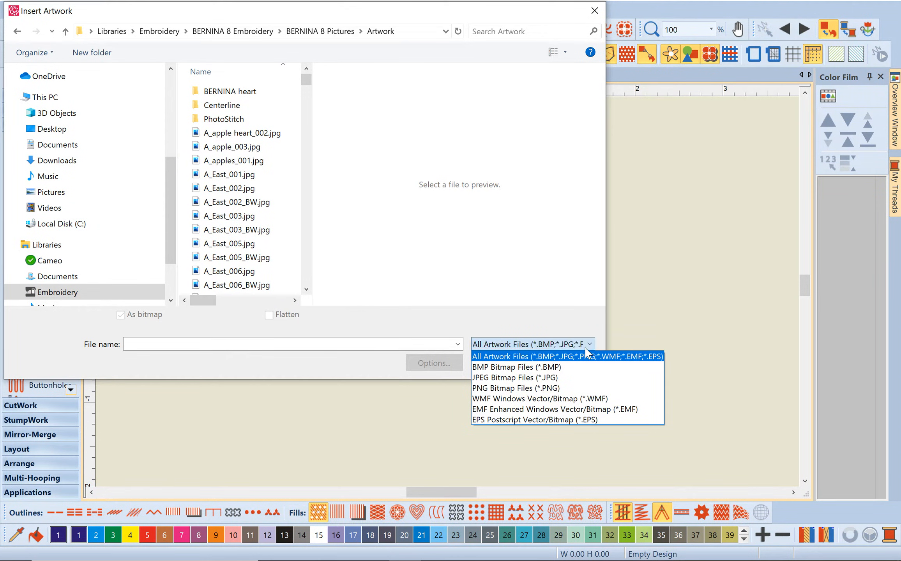
click(588, 399)
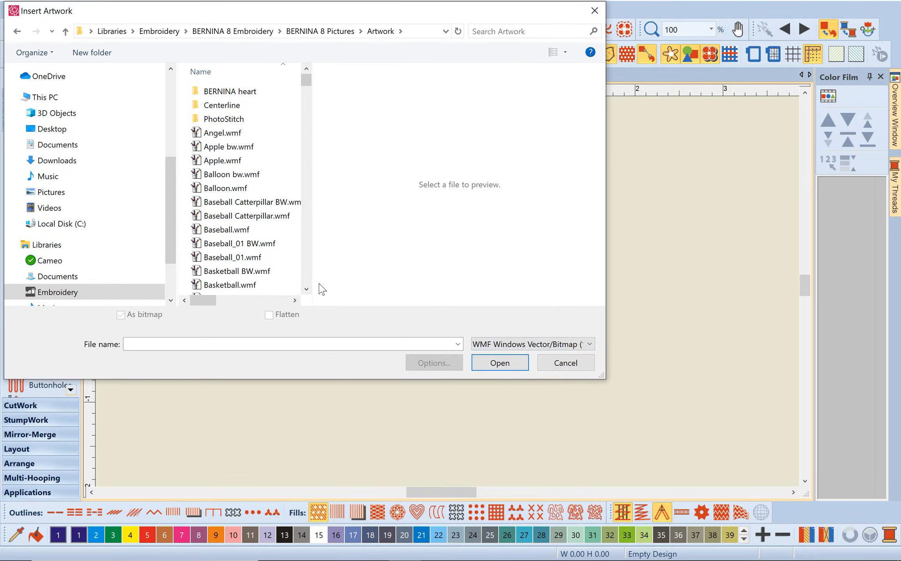
click(524, 346)
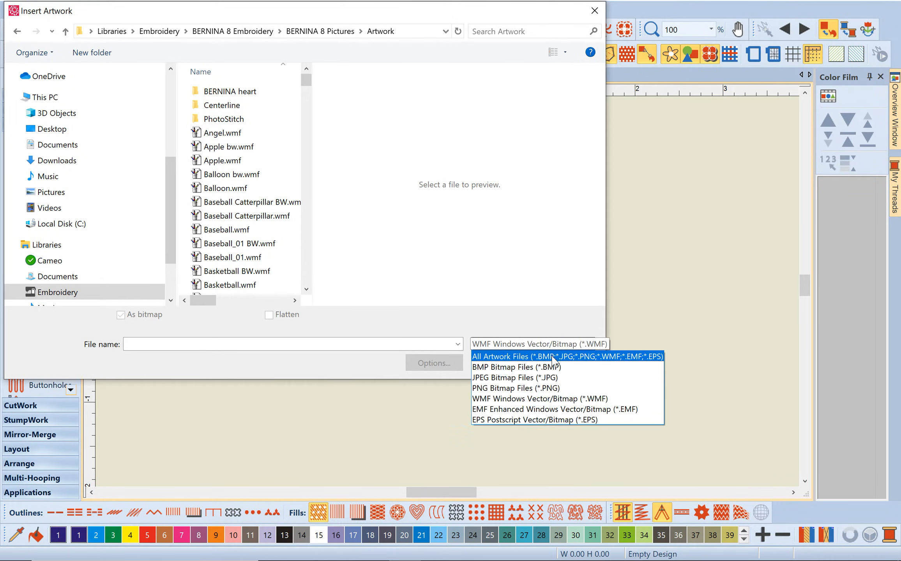
click(551, 358)
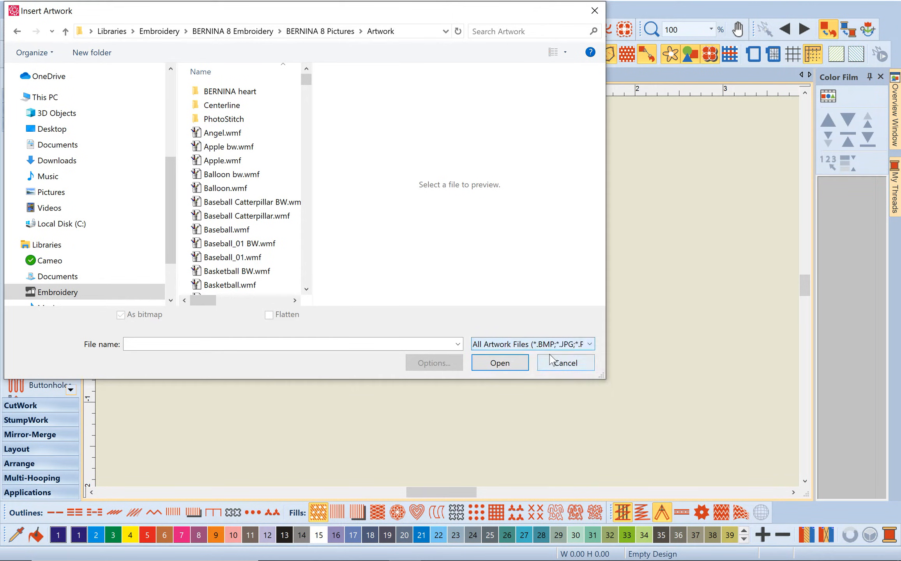
Find the artwork files starting with "fish" and insert Fish.wmf into the design
click(349, 344)
text(fish)
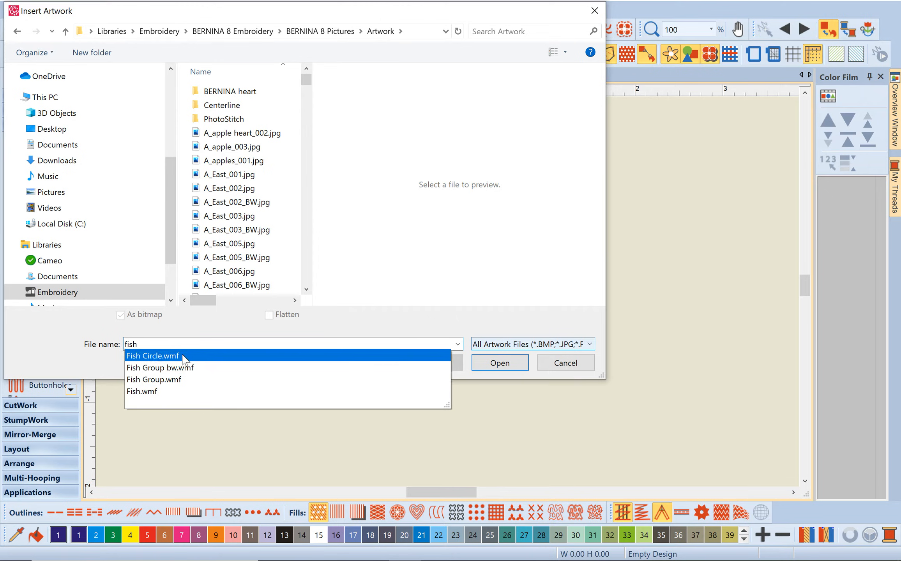
click(161, 393)
click(503, 368)
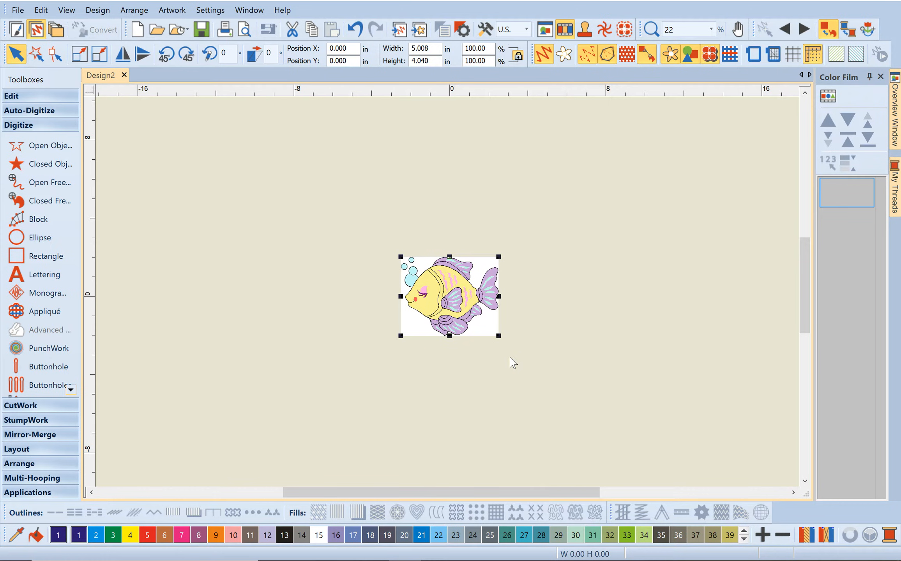
Widen the toolbox area in the Auto-Digitize toolbox and start Auto-Digitize on the fish artwork
click(36, 113)
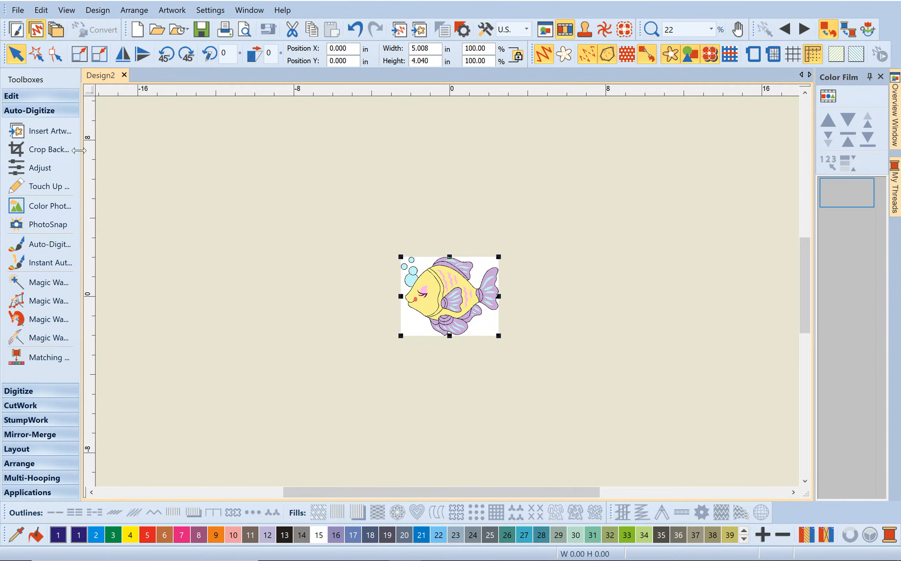
drag(79, 150, 122, 159)
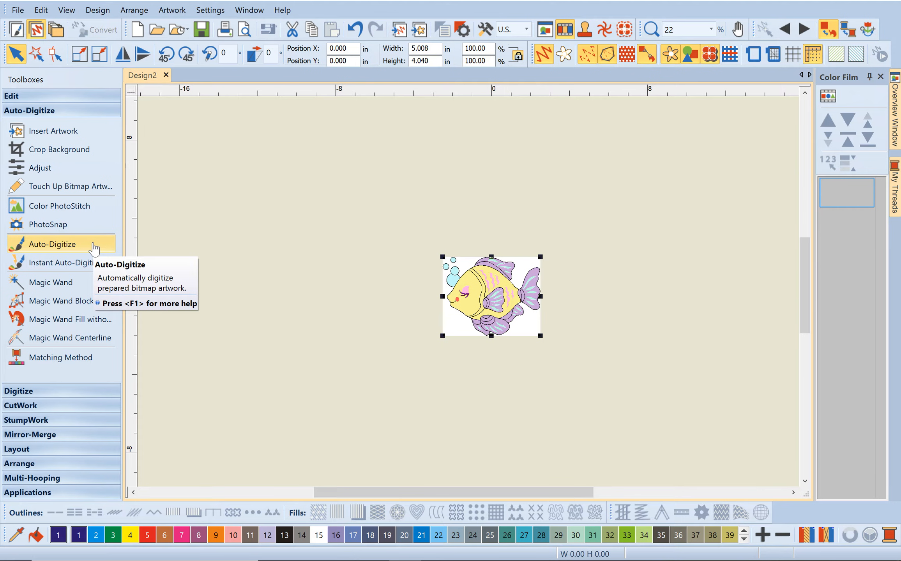
click(94, 246)
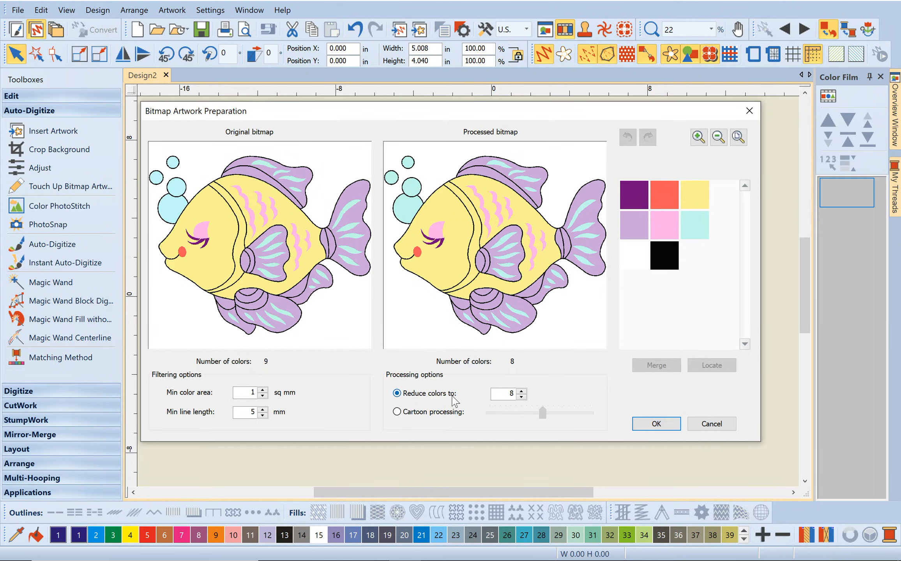
Try reducing the fish bitmap to 7 colors and restore the reduction to 8 colors
click(521, 397)
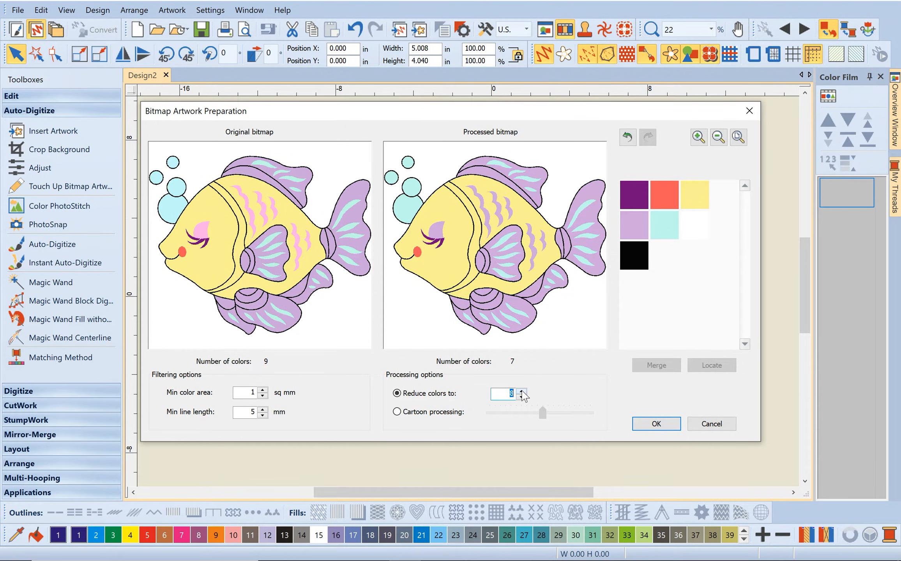
click(521, 391)
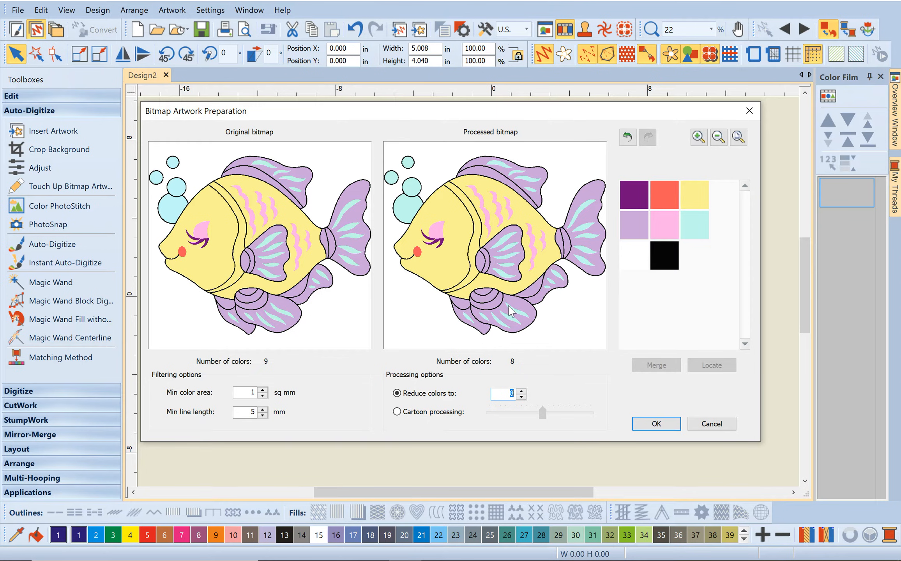
click(521, 397)
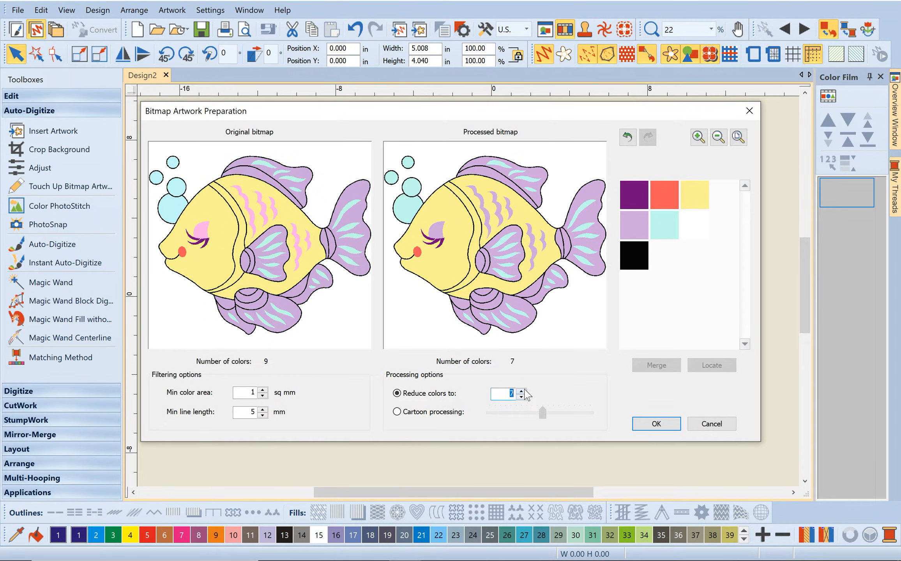
click(522, 391)
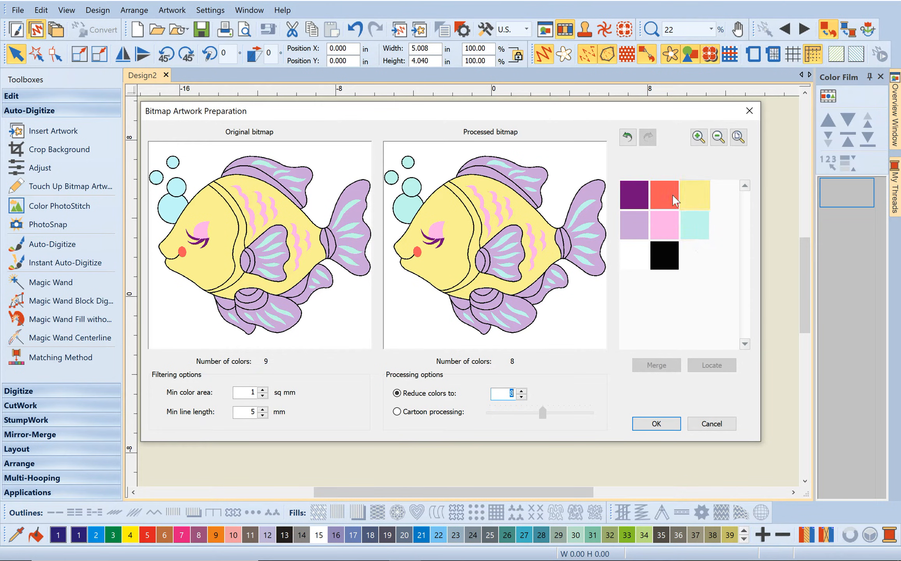
Locate the dark purple, white and red colors one at a time in the processed fish bitmap
click(642, 196)
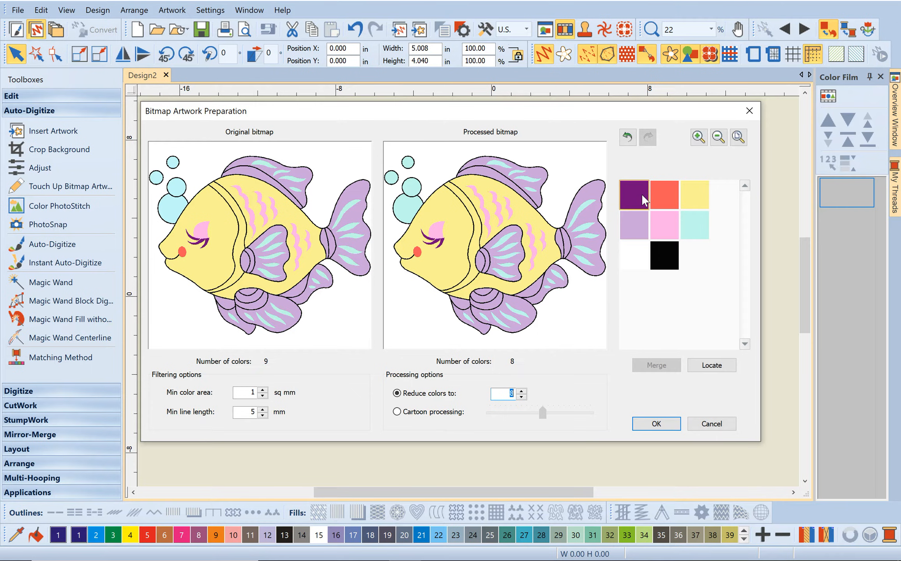
click(640, 195)
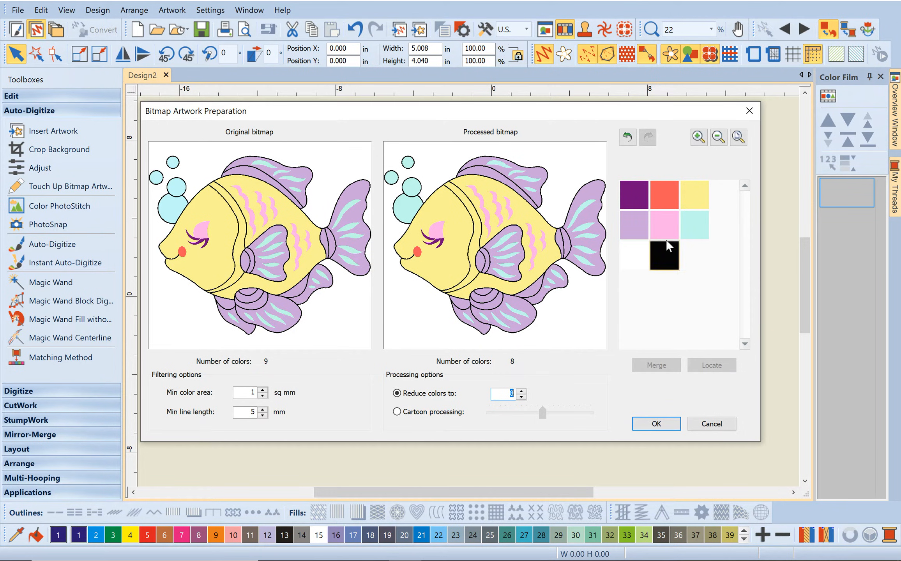
click(625, 203)
click(716, 366)
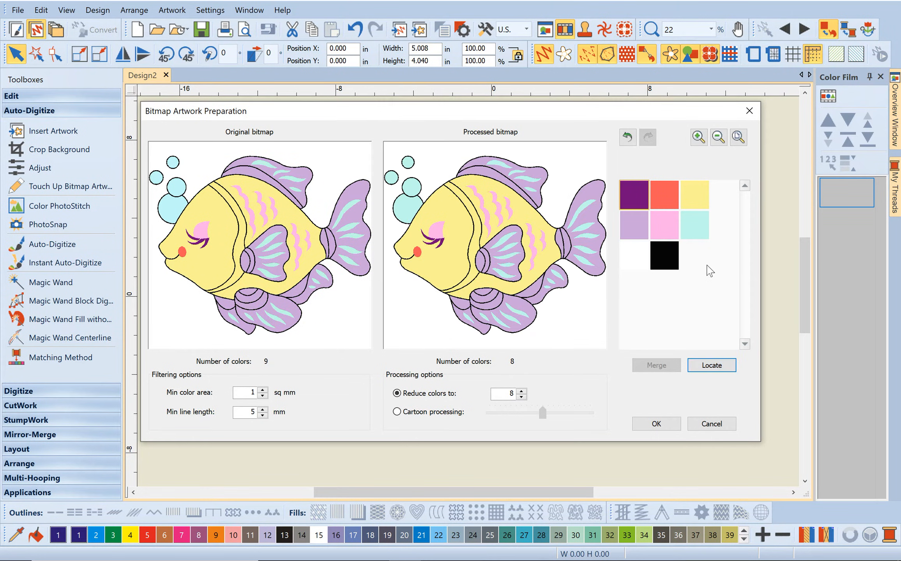
click(692, 249)
click(633, 255)
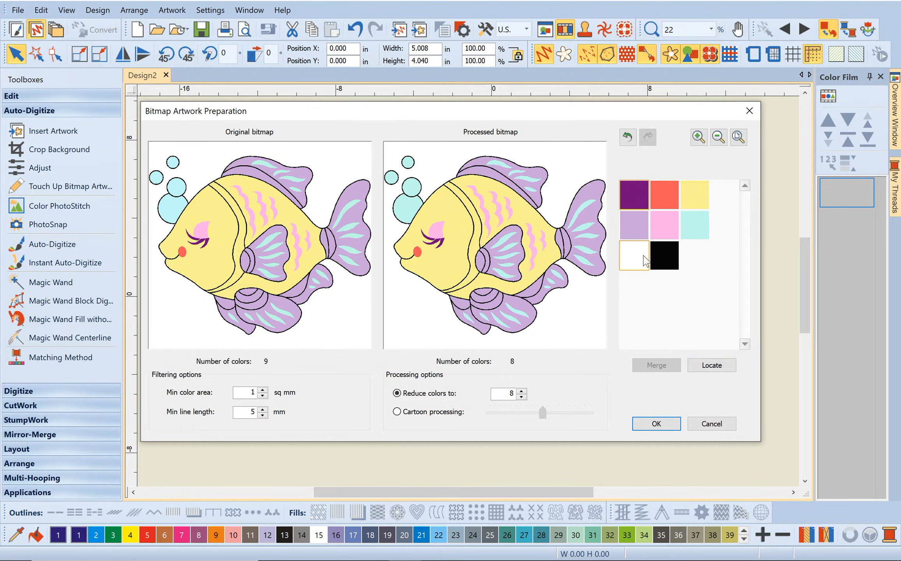
click(708, 369)
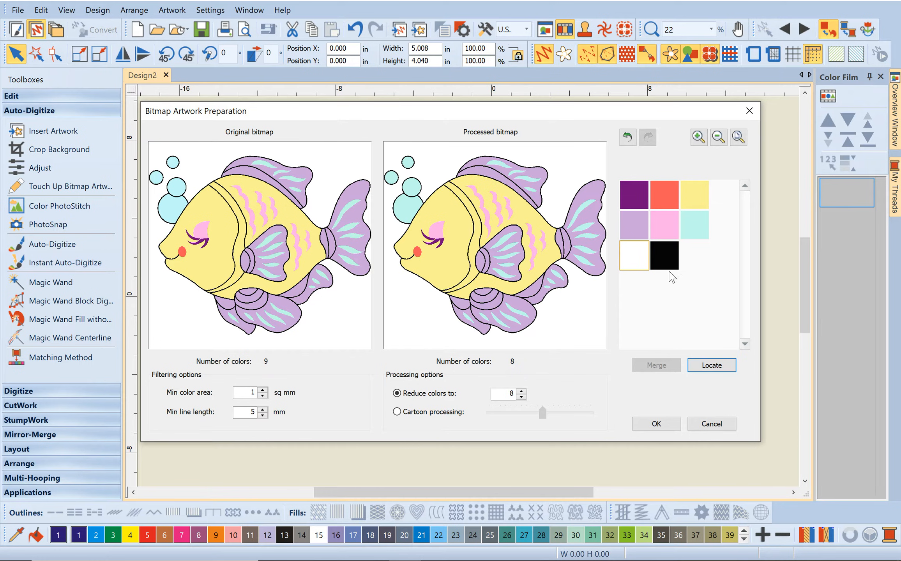
click(664, 202)
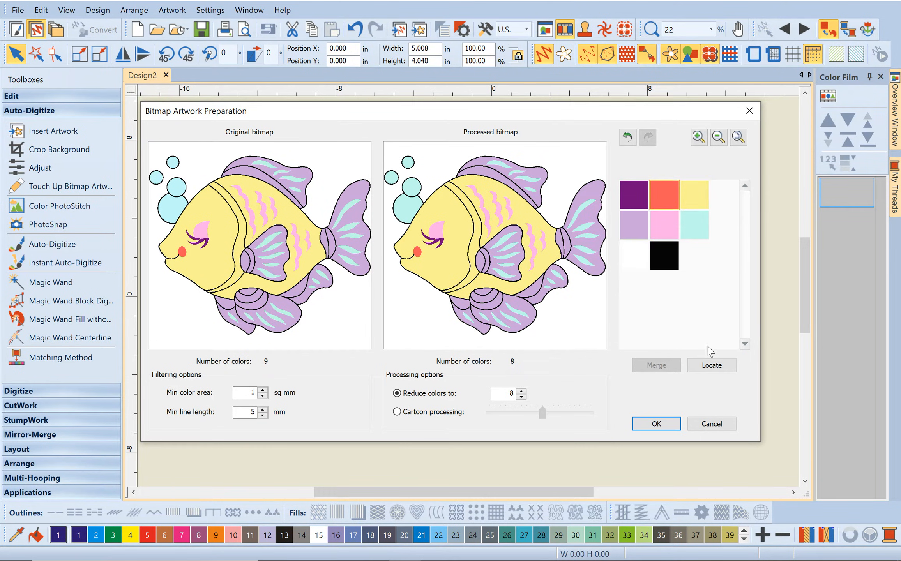
click(718, 372)
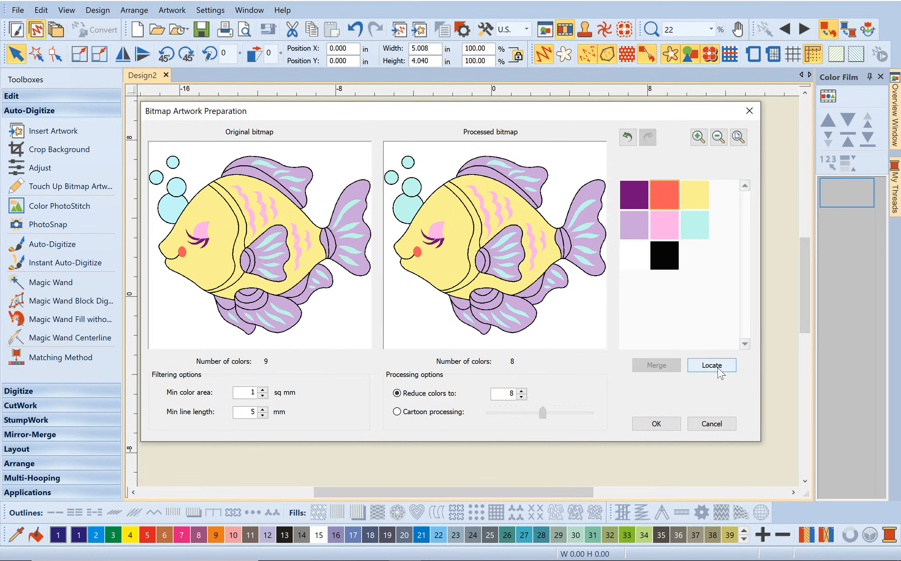
Merge the dark purple color with black and accept the prepared bitmap for auto-digitizing
click(633, 198)
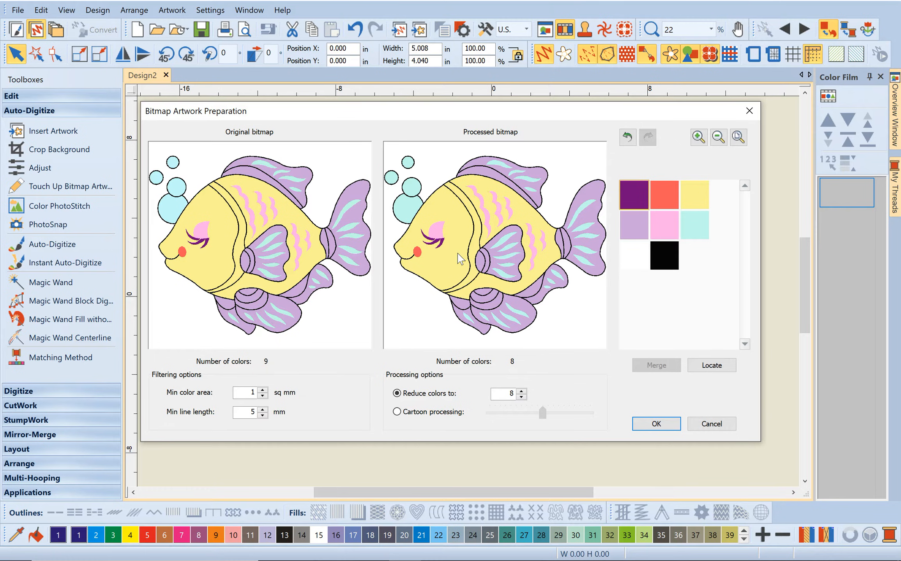
click(663, 267)
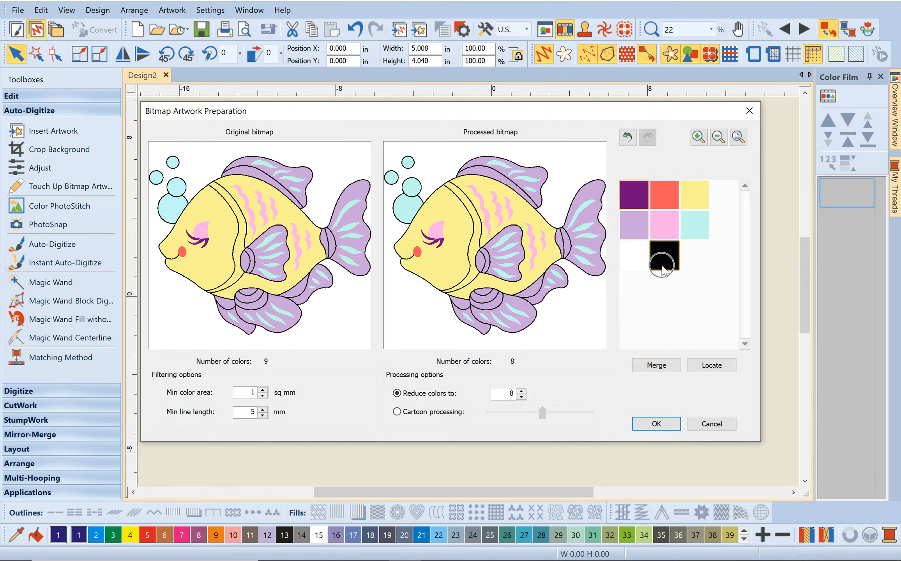
click(658, 368)
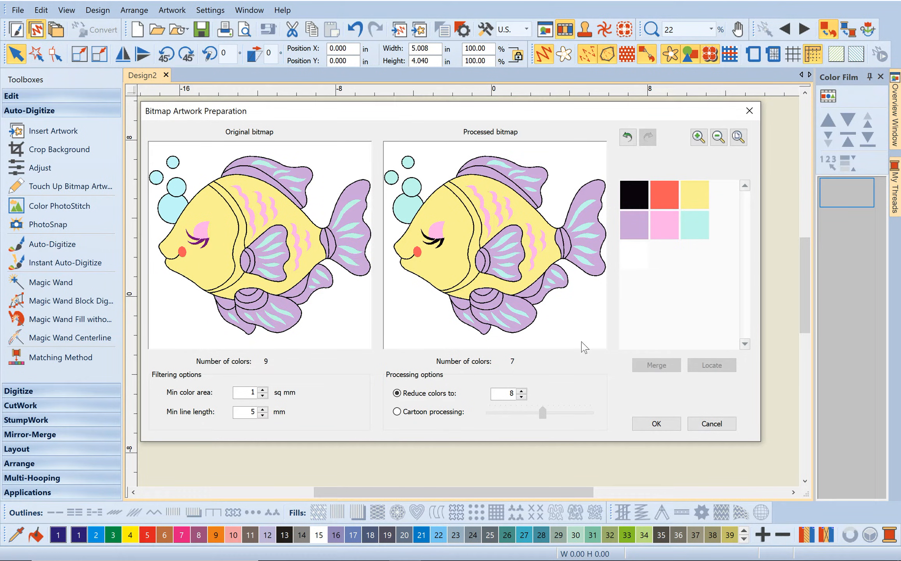
click(662, 424)
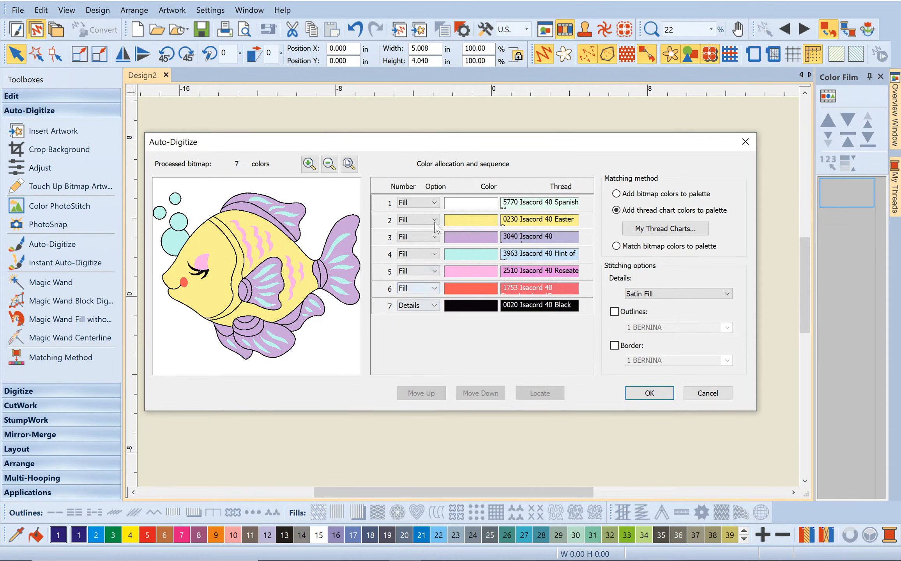
Omit the white color from stitching and generate the embroidery from the remaining fish colors
click(434, 203)
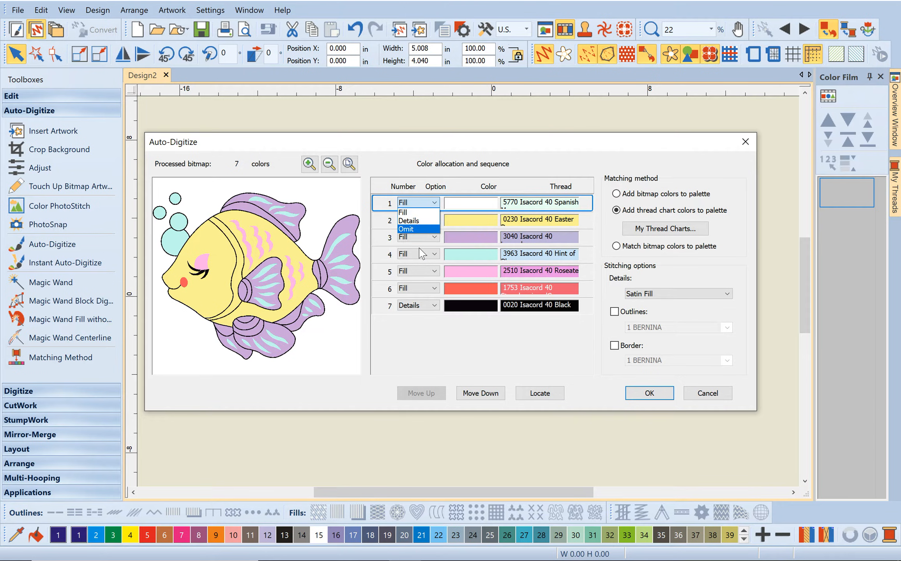
click(423, 207)
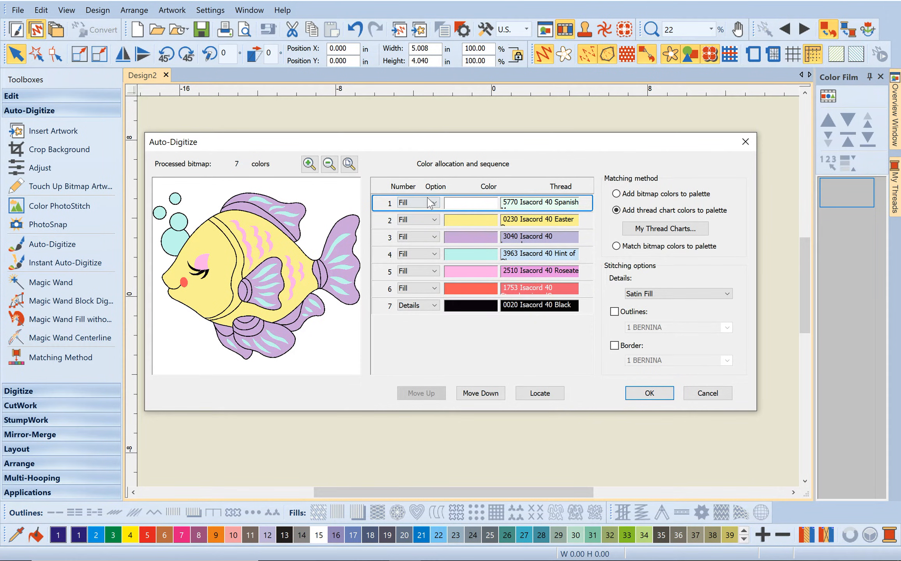
click(434, 203)
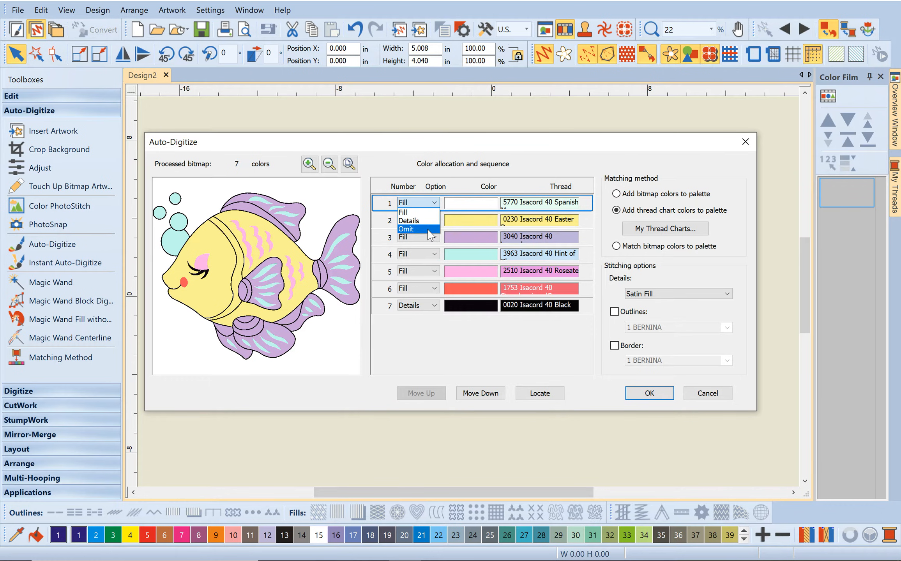
click(430, 230)
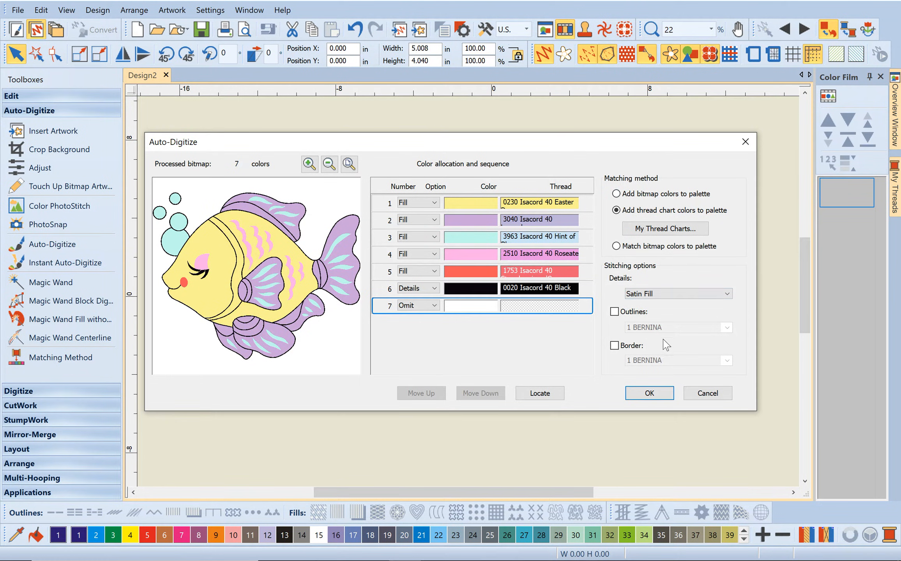
click(657, 395)
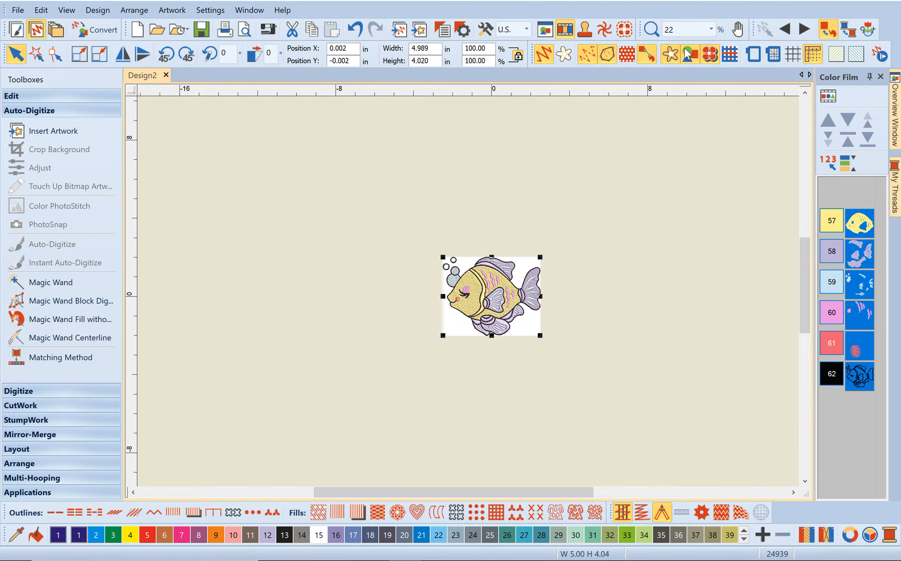
Pull the fish bitmap aside from behind the embroidery, and undo the move
click(710, 29)
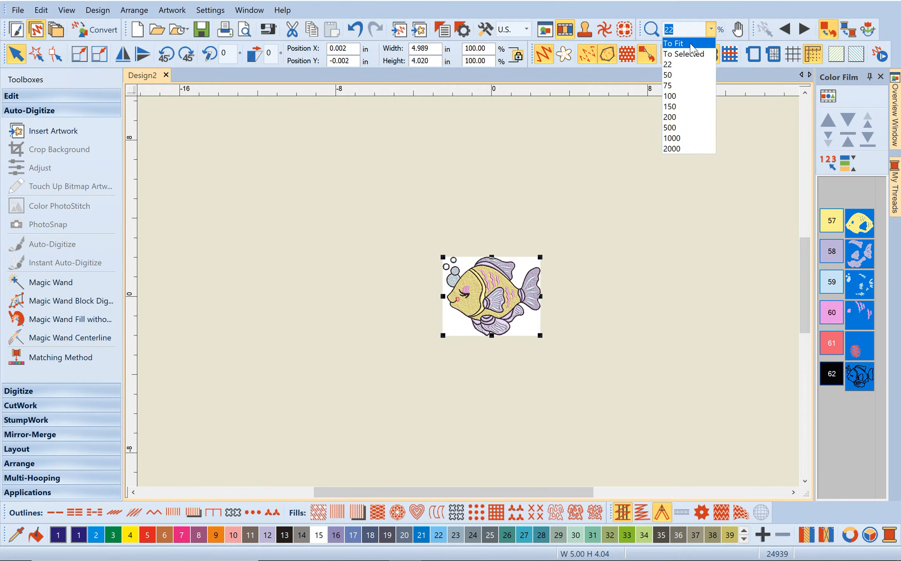
click(690, 40)
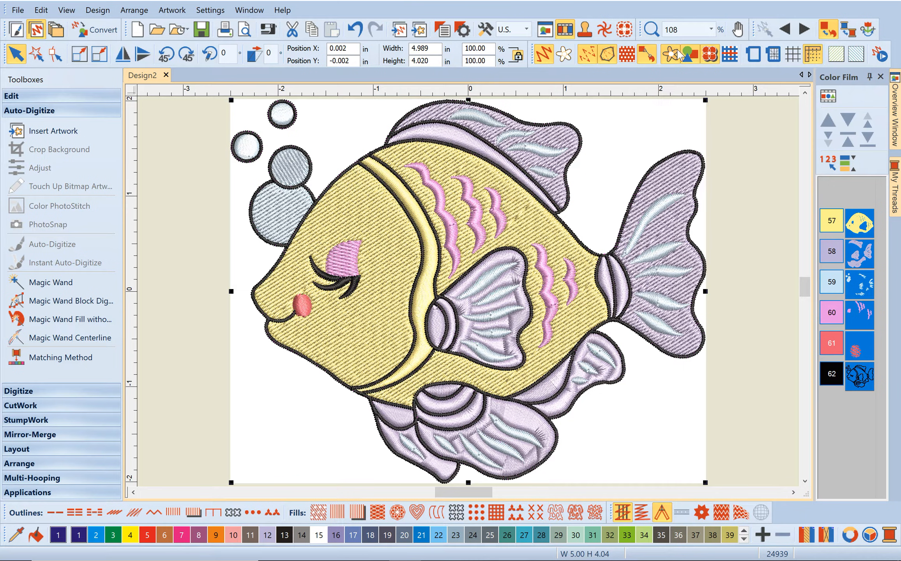
click(707, 159)
drag(707, 160, 802, 153)
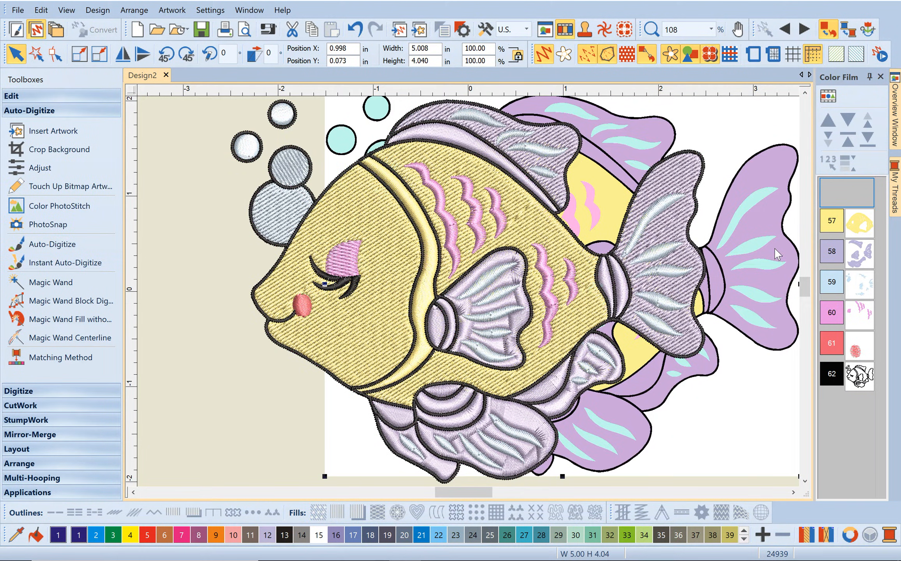
click(354, 29)
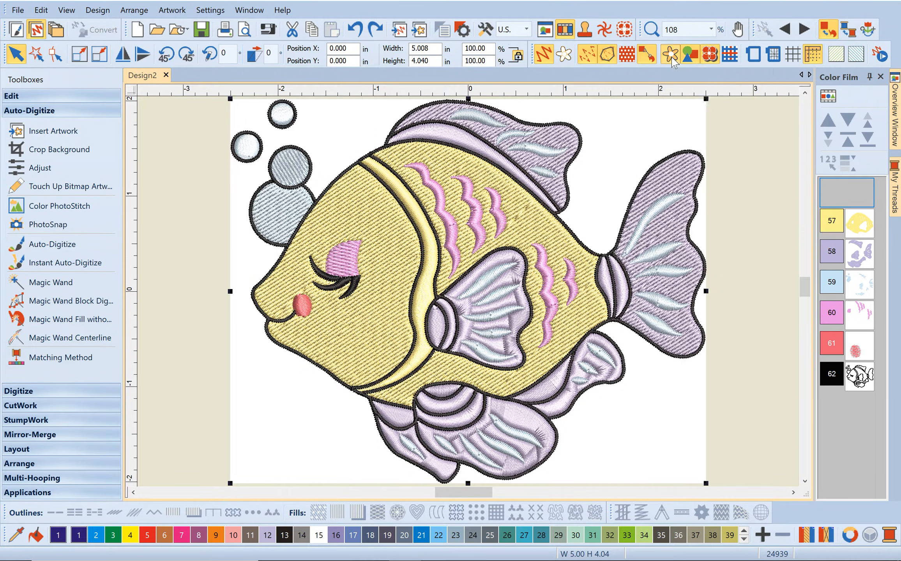
Hide the bitmap artwork and compare the fish embroidery in stitch view and artistic view
click(671, 58)
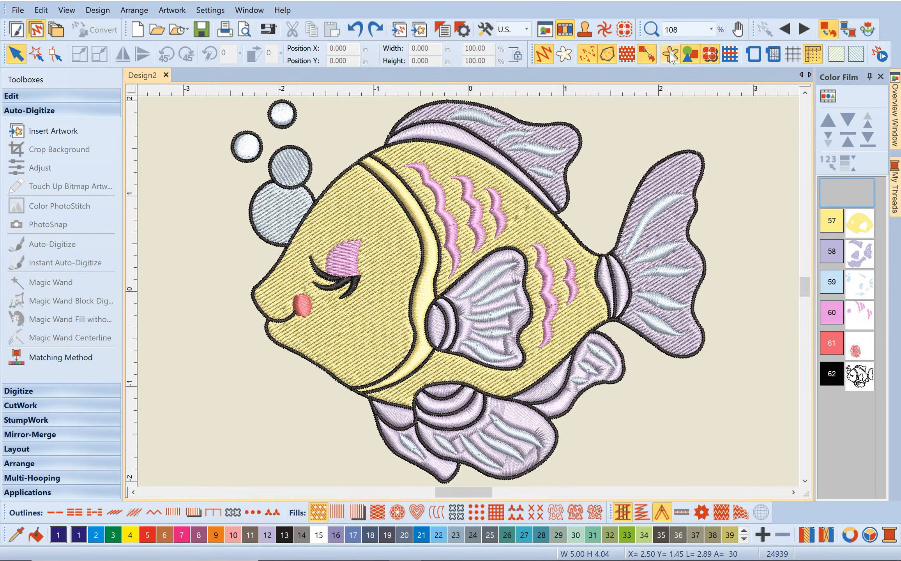
key(t)
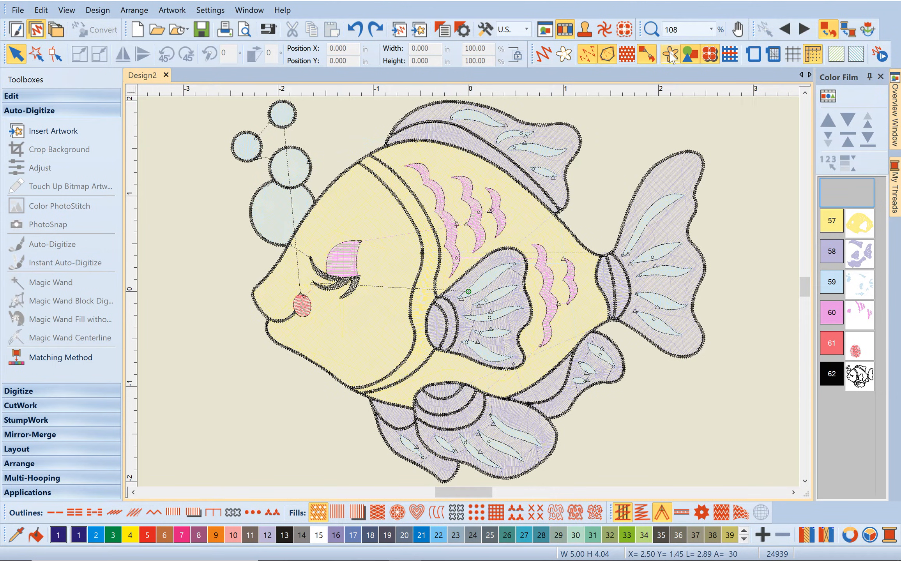
key(t)
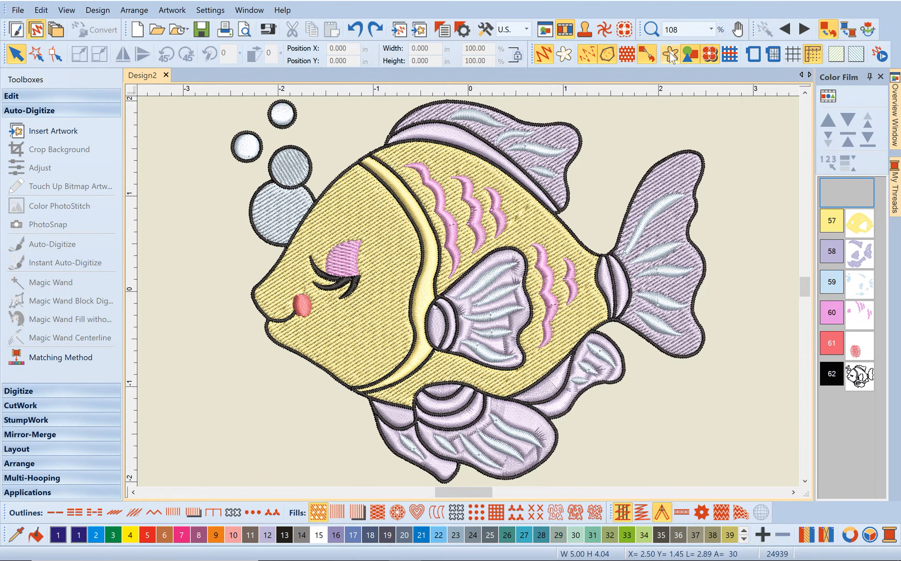
key(t)
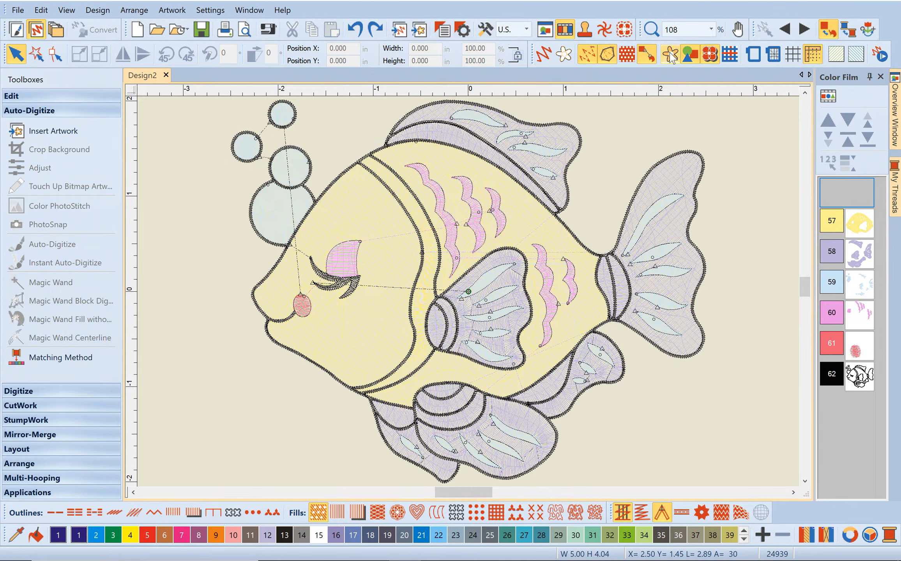
key(t)
key(t)
key(shift+t)
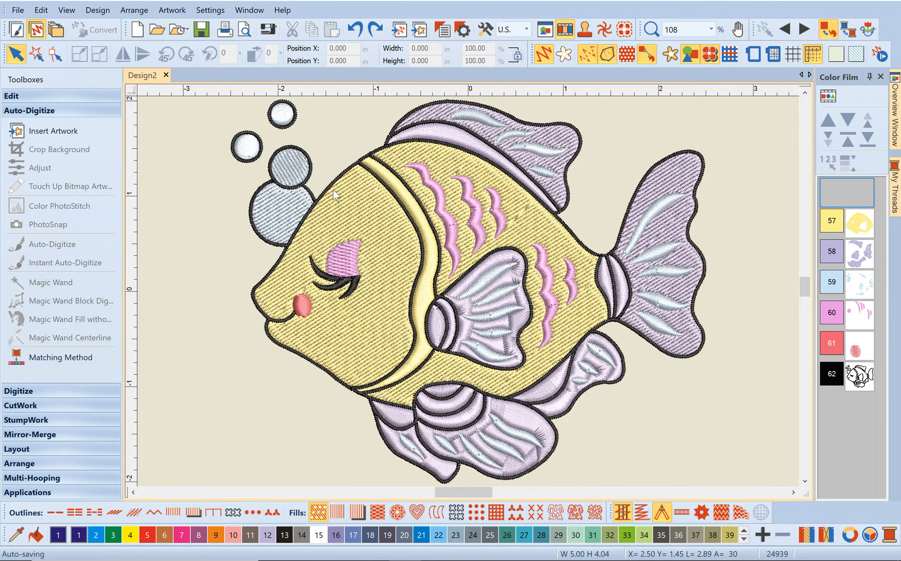
Inspect the fills of the two overlapping bubbles in stitch and artistic view, undoing the accidental shift of the smaller one
click(293, 174)
scroll(293, 174, up, 1)
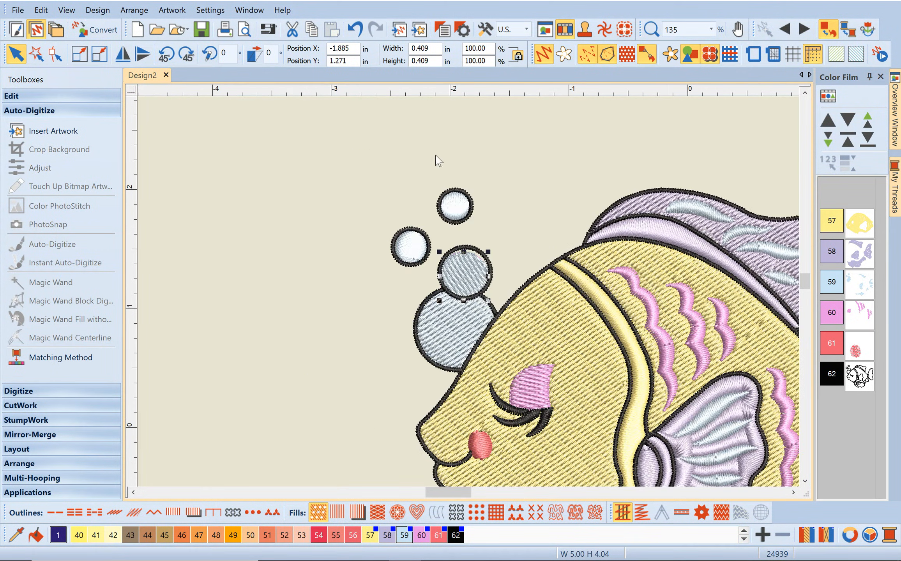
click(355, 29)
key(t)
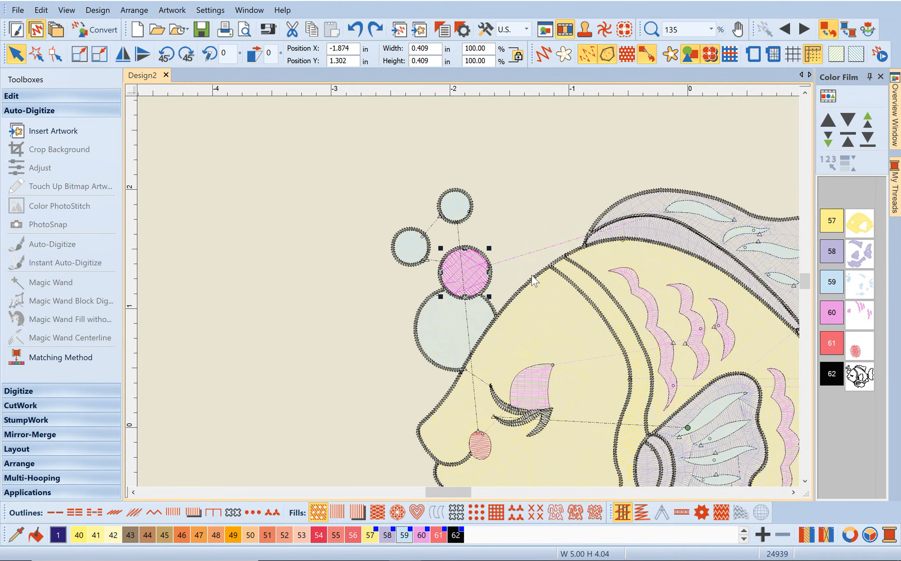
click(478, 321)
click(473, 285)
click(441, 307)
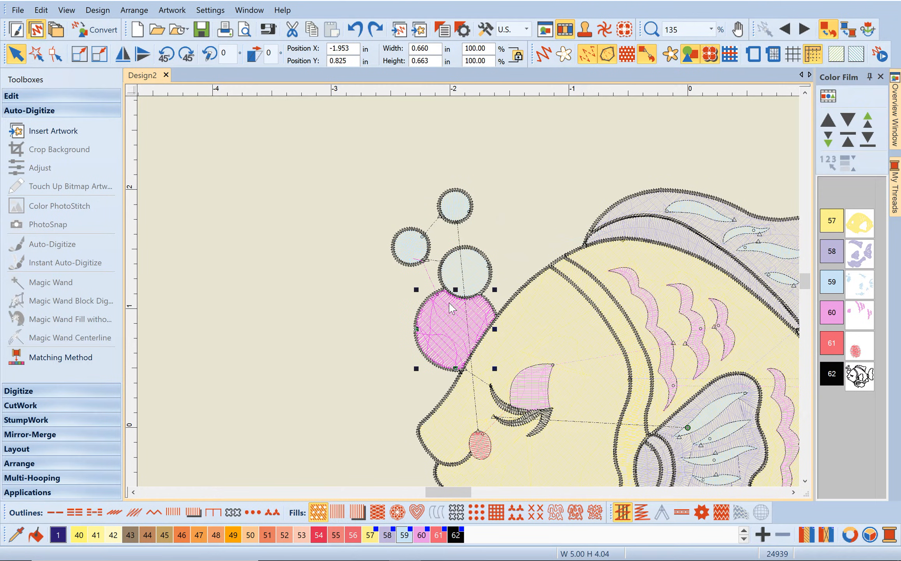
key(t)
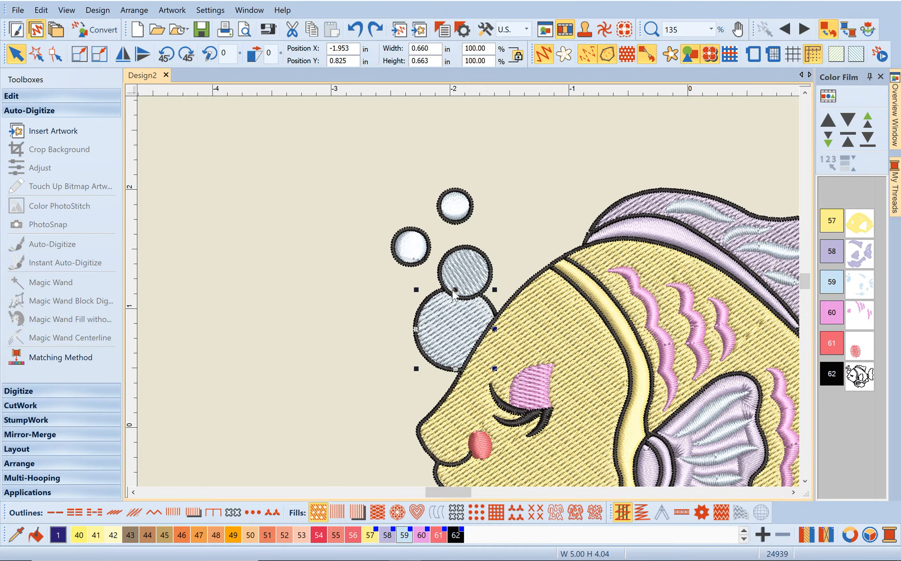
click(438, 300)
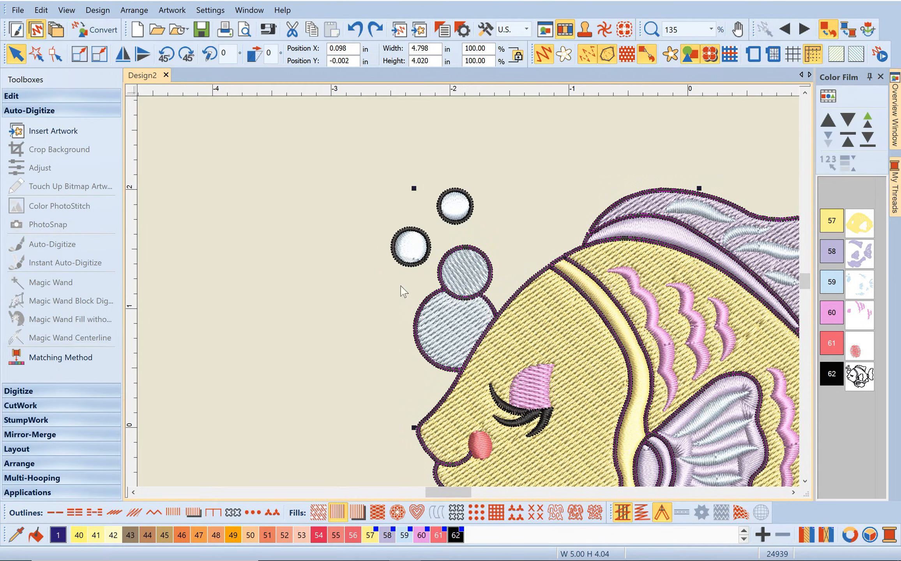
Change the largest bubble's fill to Satin with the Satin special type and apply it
click(462, 323)
key(t)
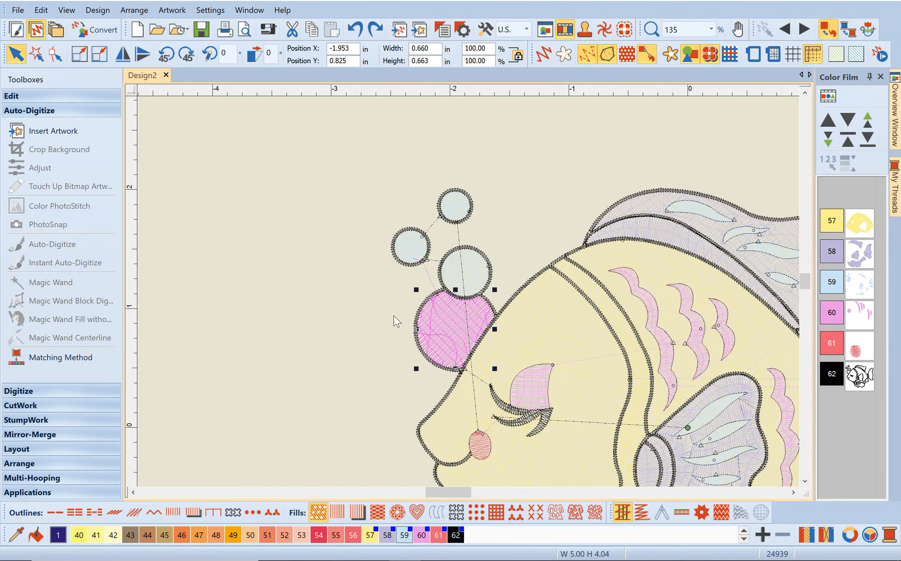
click(338, 518)
right_click(338, 518)
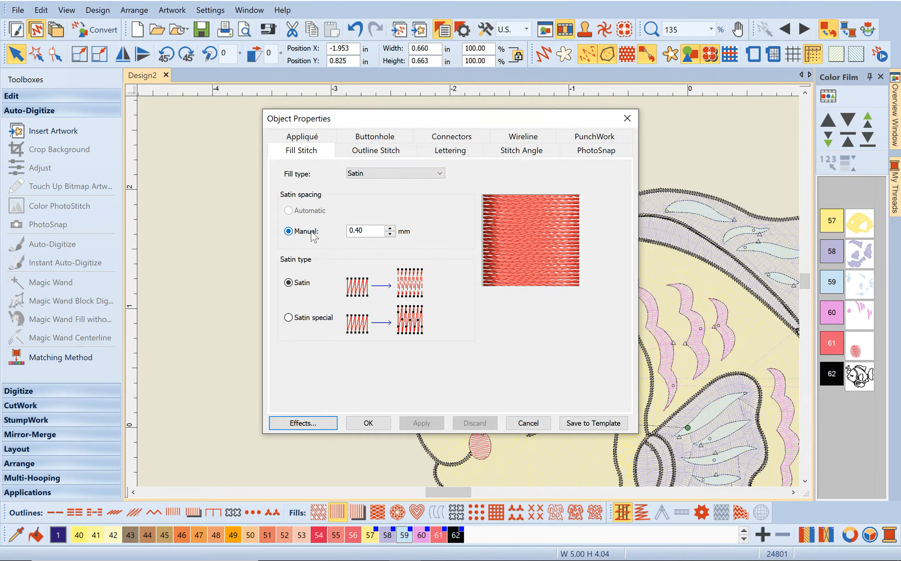
click(288, 318)
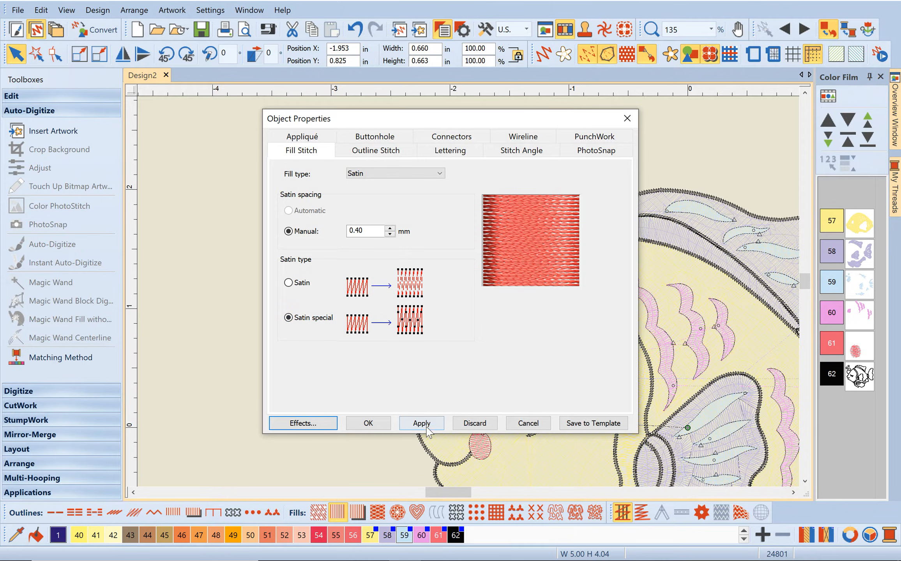
drag(396, 118, 694, 86)
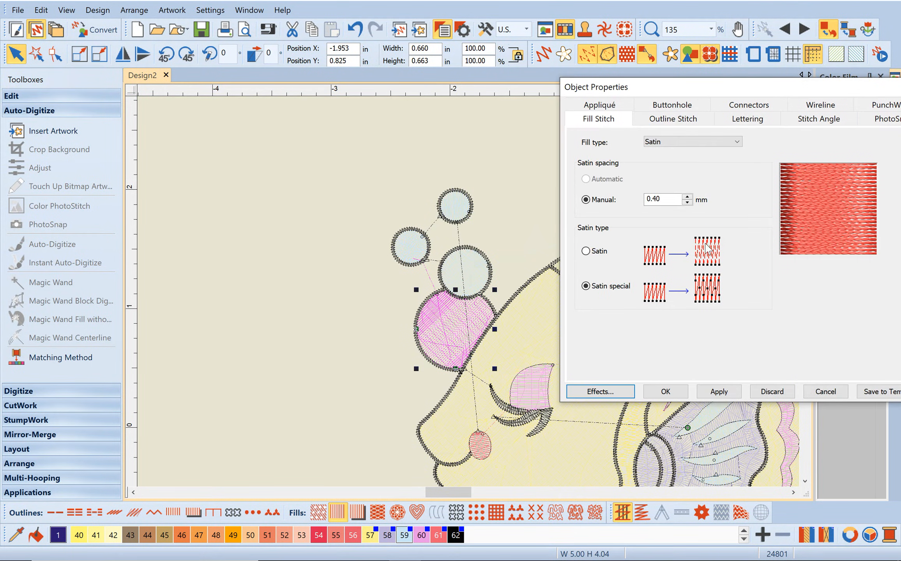
click(716, 392)
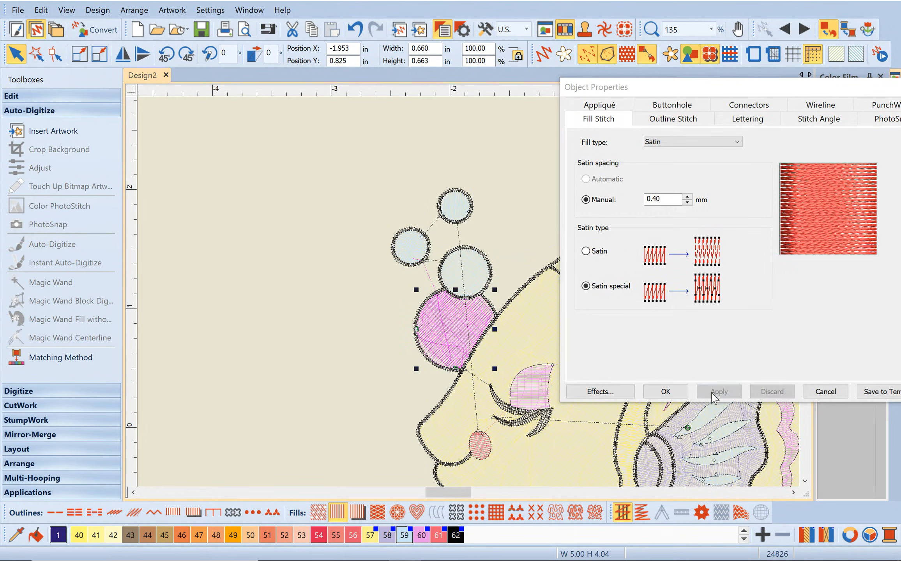
Give the bubble directly above the largest one a Satin fill of the Satin special type and show the design in artistic view
click(466, 274)
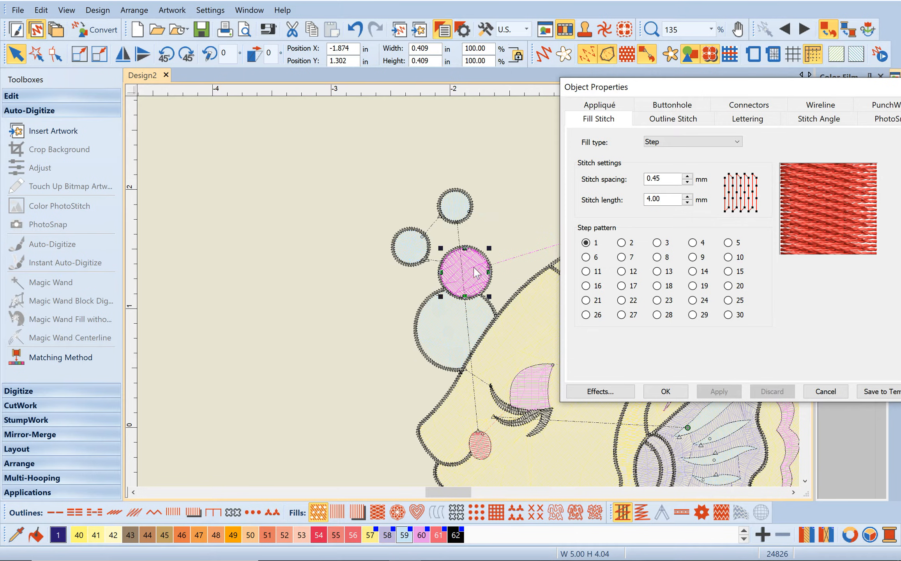
click(659, 147)
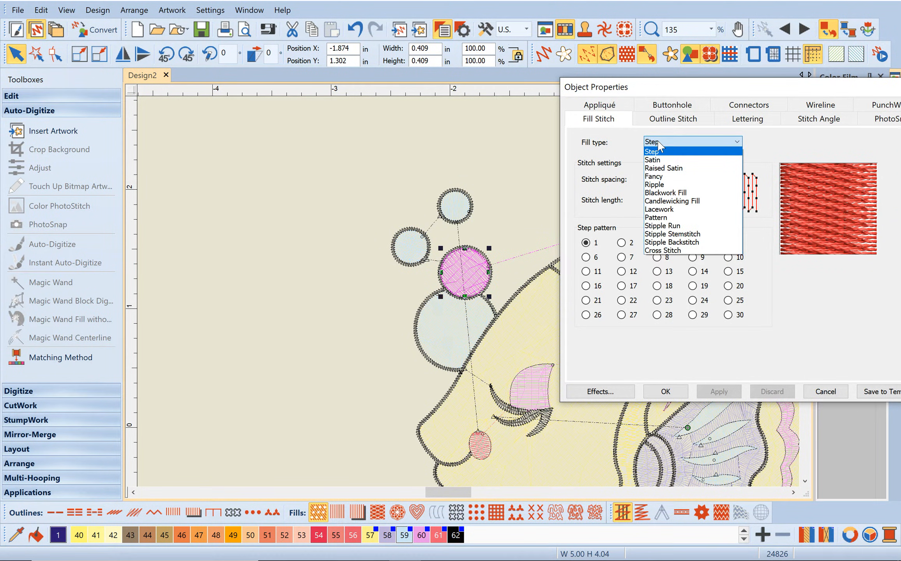
click(656, 164)
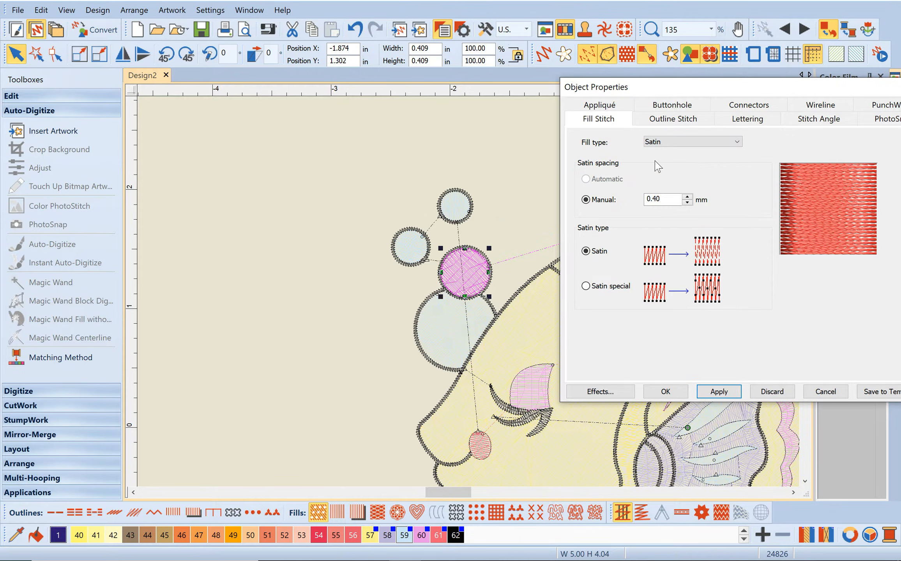
click(585, 286)
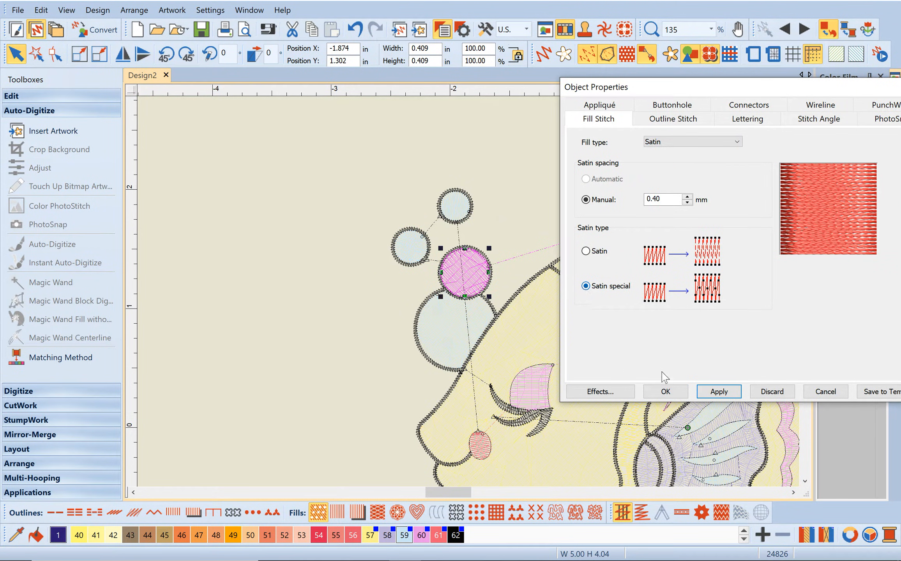
click(665, 391)
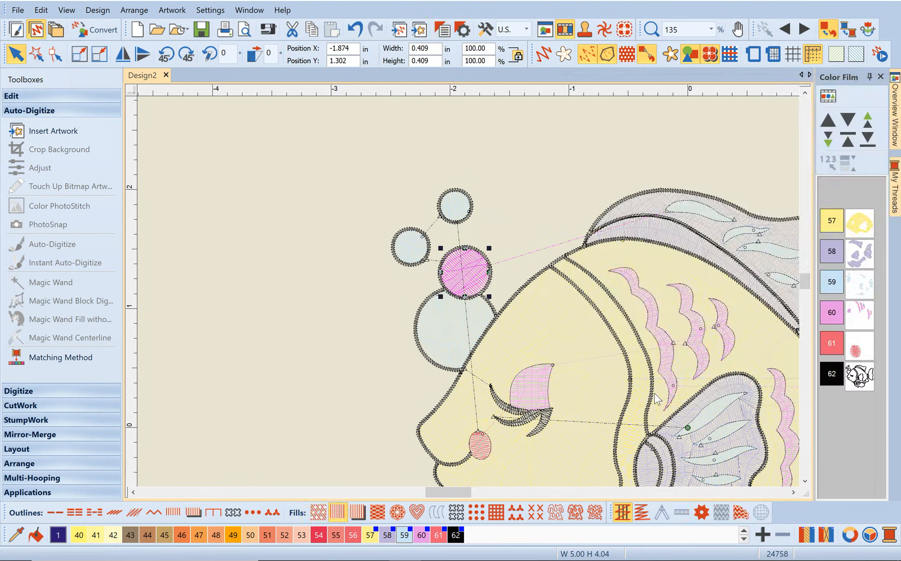
key(t)
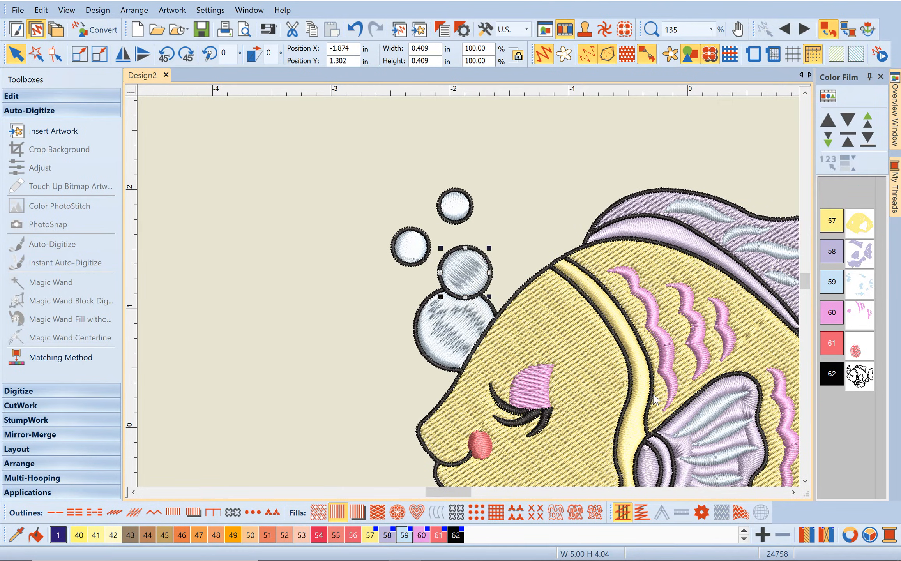
Set the Step fill of the fish's yellow face to step pattern 2 and apply it
drag(464, 494, 469, 496)
drag(797, 275, 797, 279)
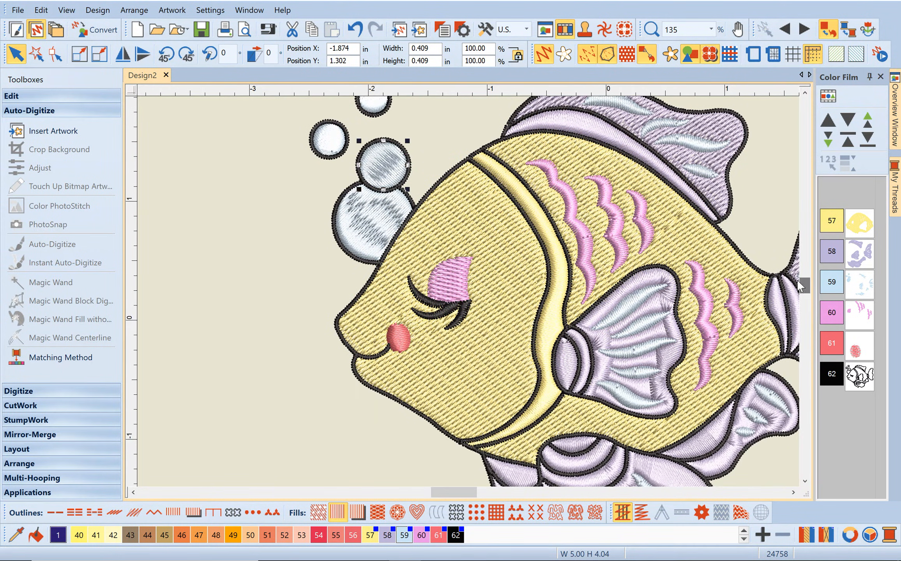
click(459, 354)
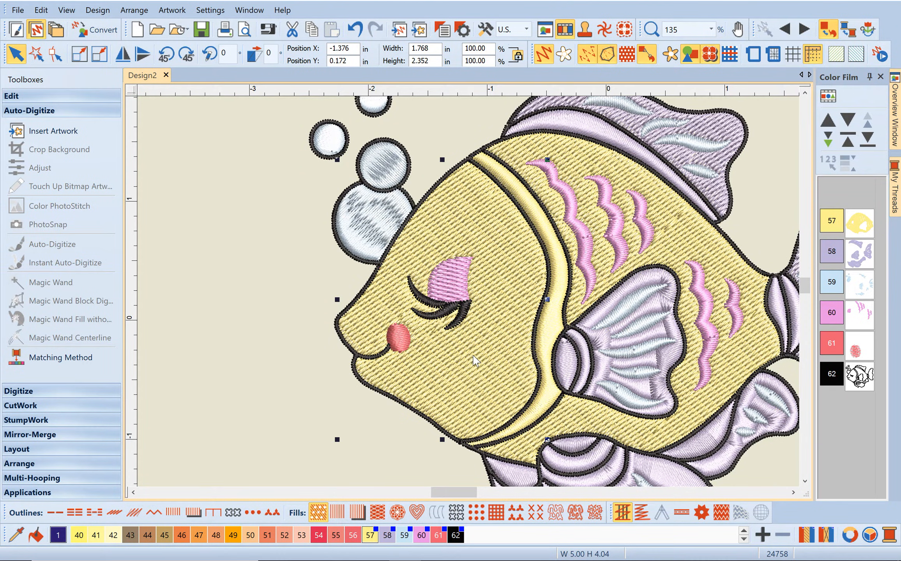
double_click(474, 361)
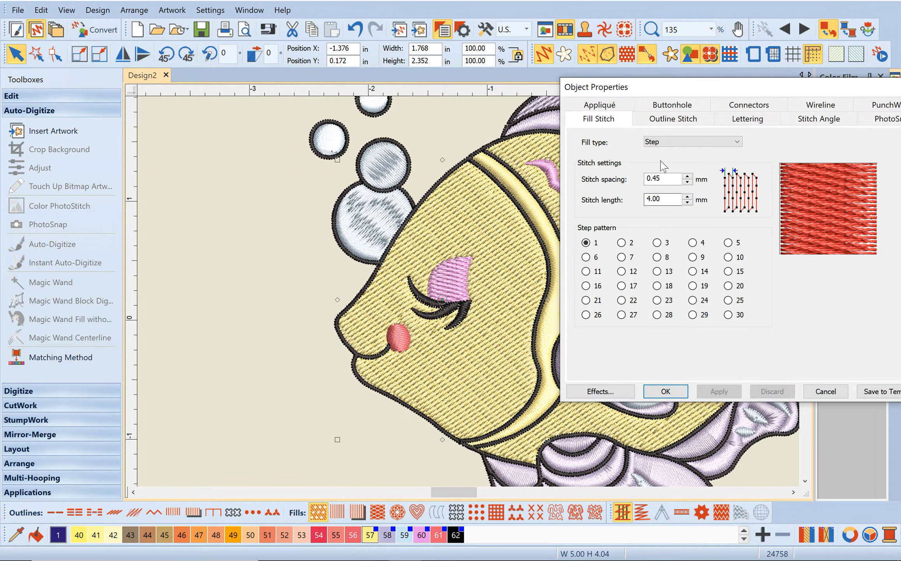
drag(618, 88, 555, 69)
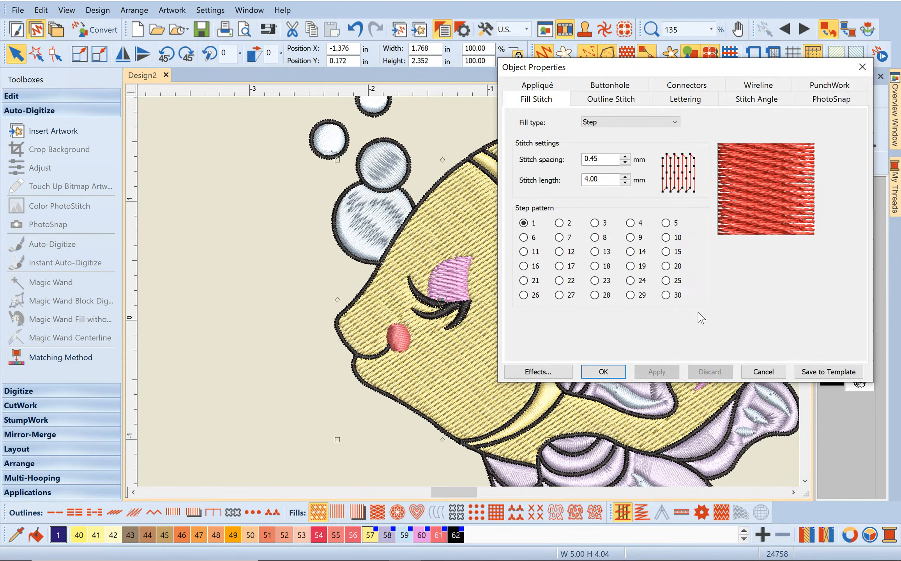
click(561, 224)
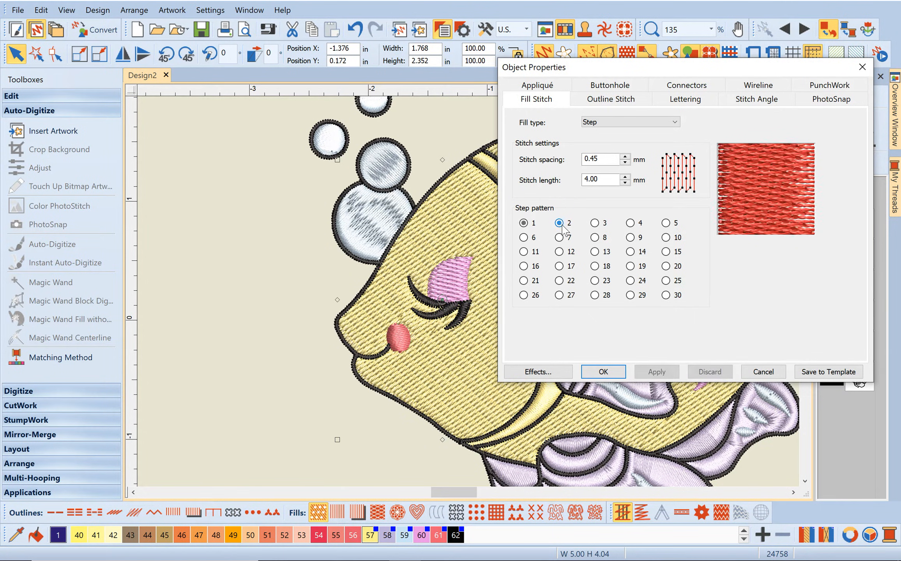
click(657, 372)
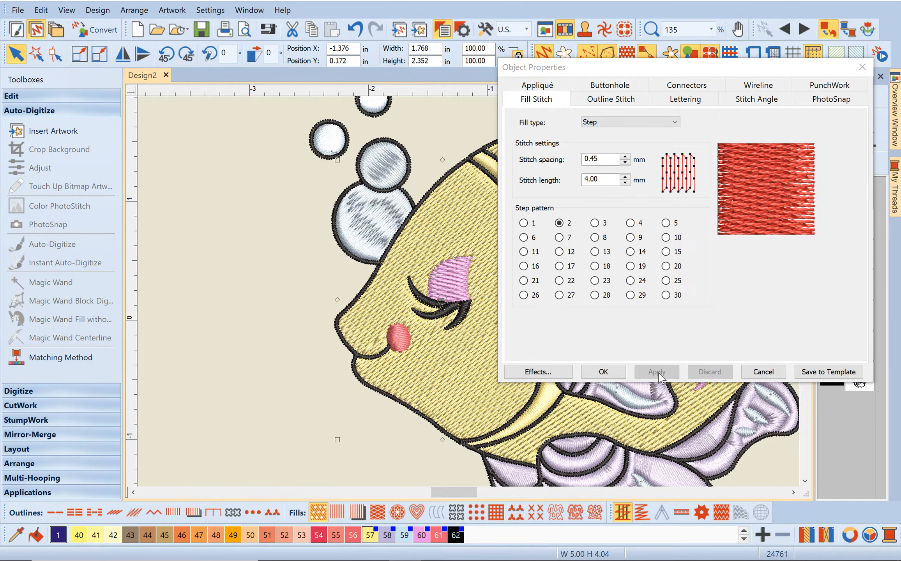
Try step patterns 19 and 13 on the face fill and return it to pattern 2
drag(607, 72, 110, 25)
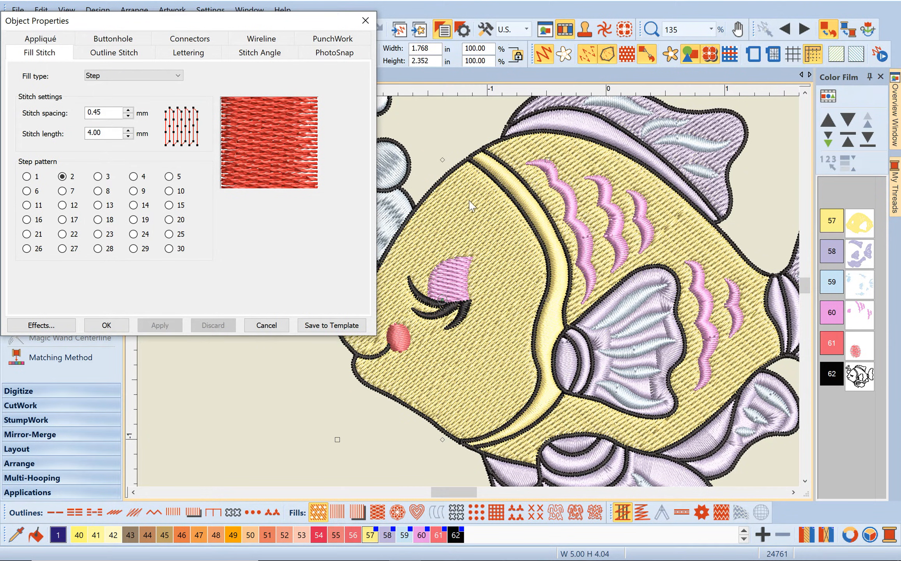
click(133, 219)
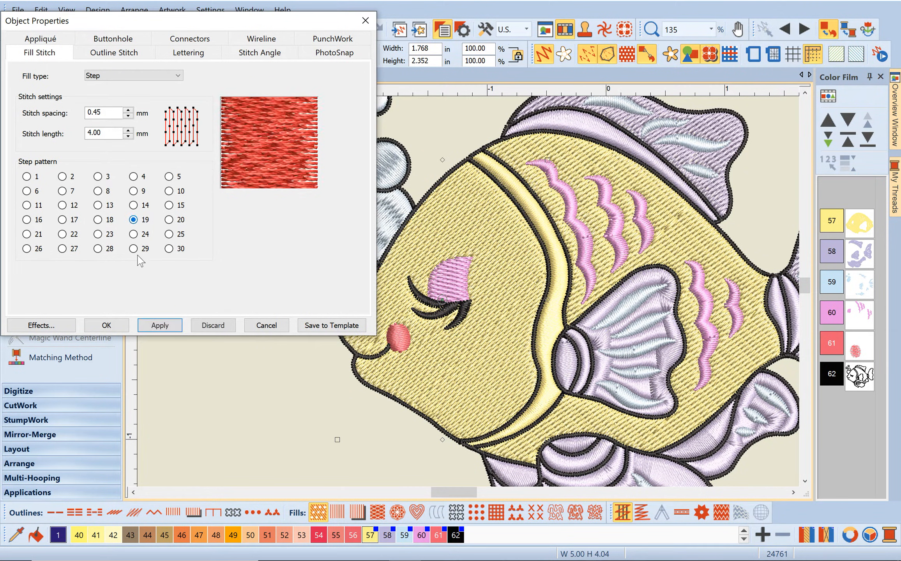
click(160, 325)
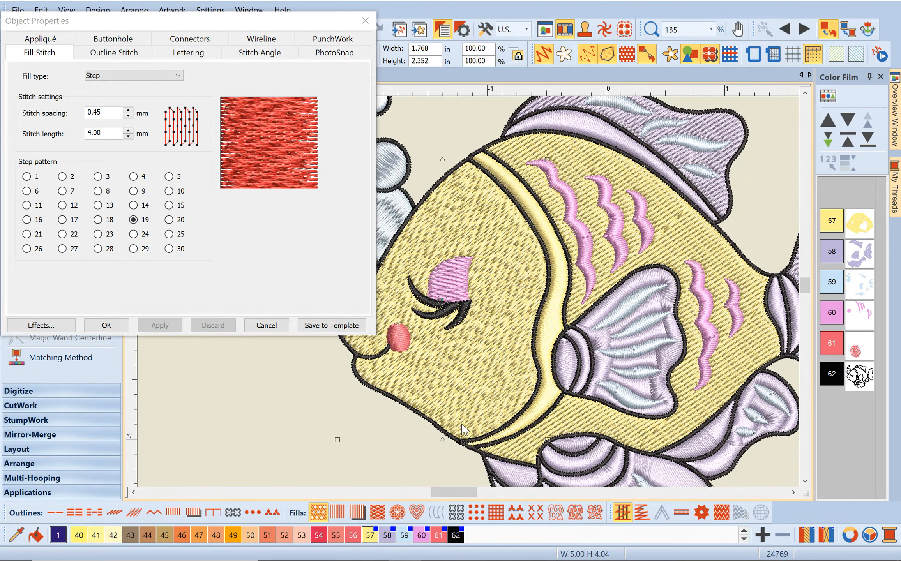
click(98, 205)
click(160, 325)
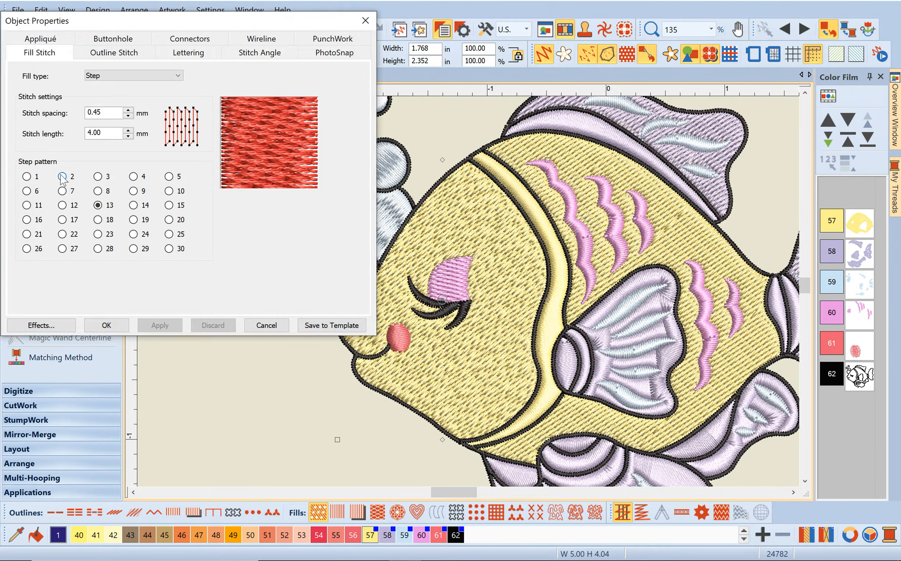
click(62, 176)
click(165, 327)
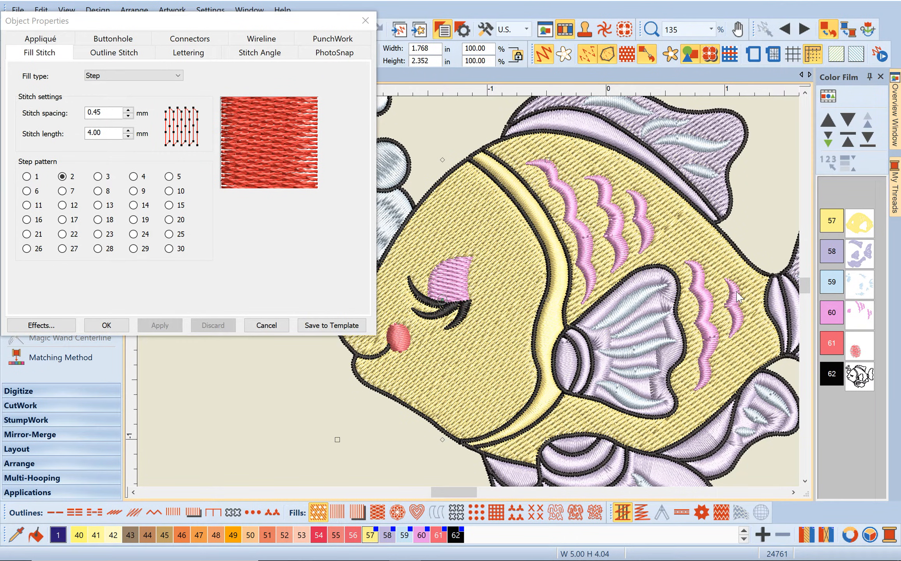
Examine the yellow body's fill in stitch view and set its stitch angle to 90°
click(740, 372)
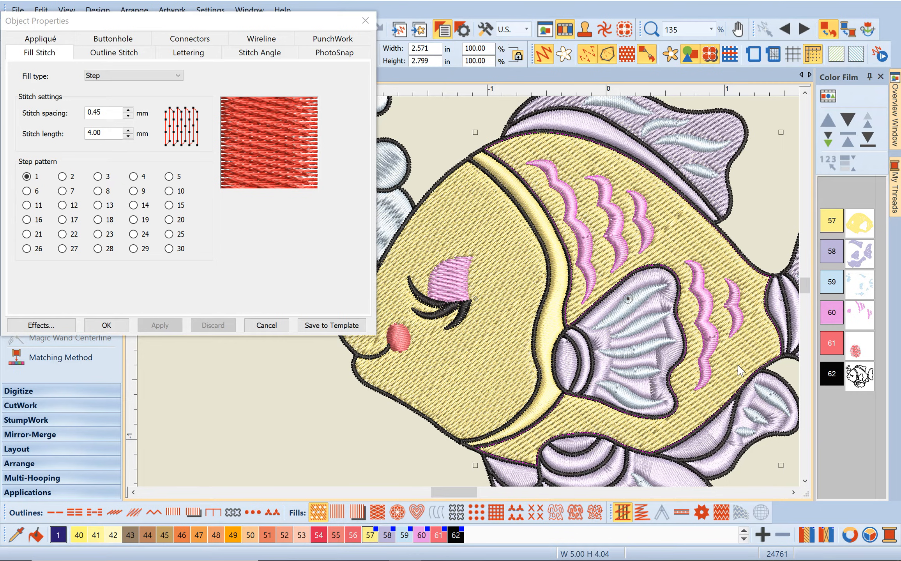
key(t)
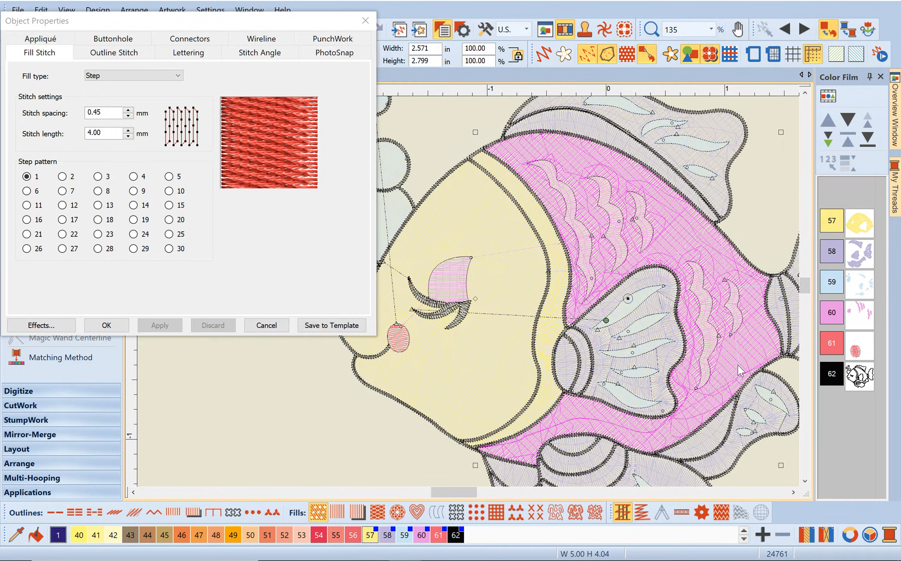
key(t)
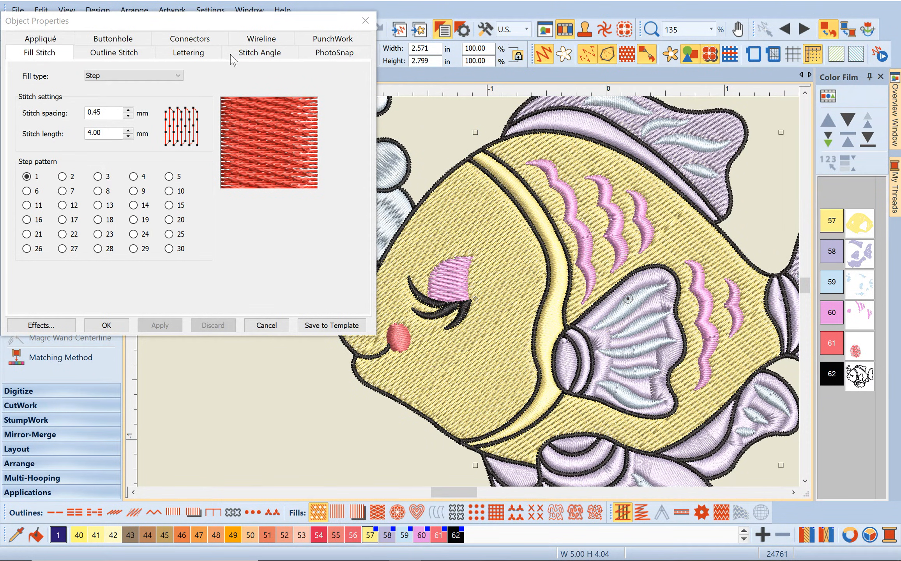
click(262, 55)
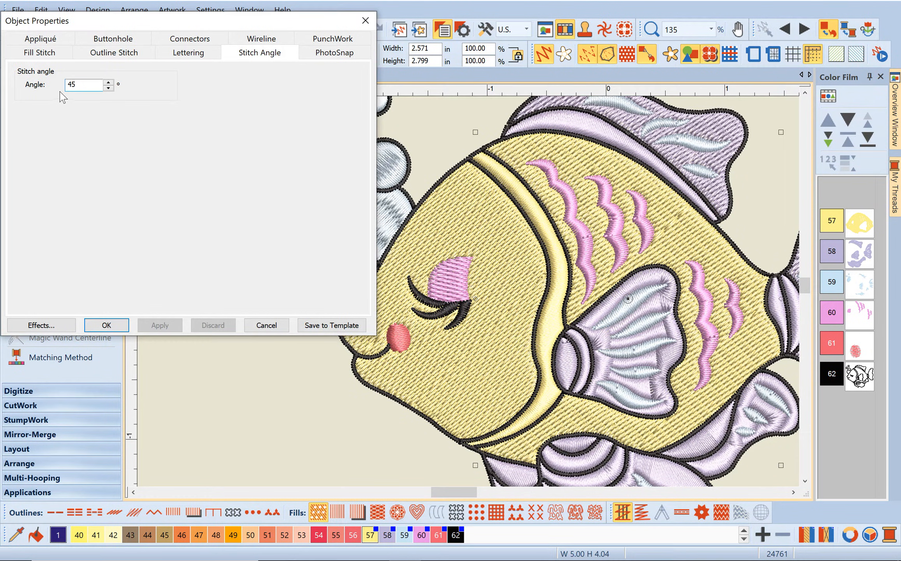
drag(80, 84, 57, 86)
text(90)
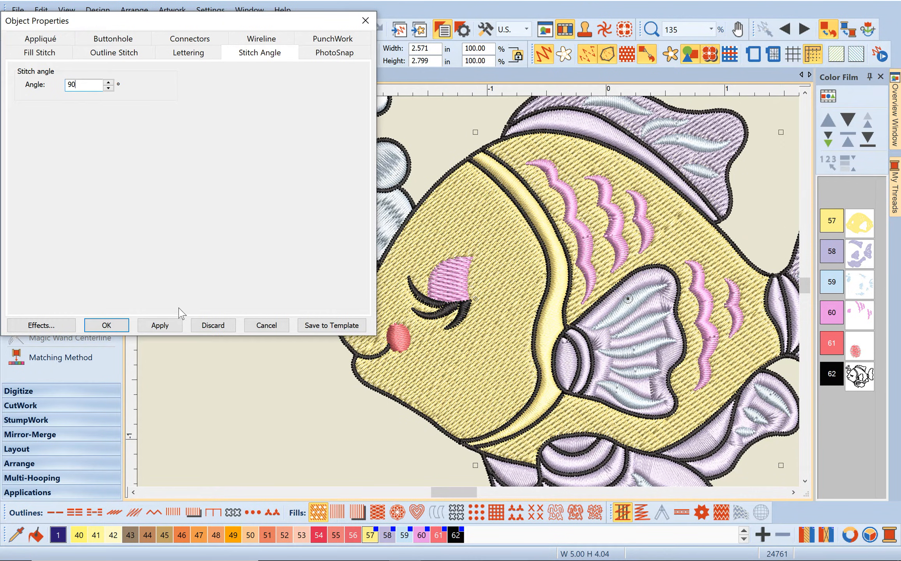
click(173, 325)
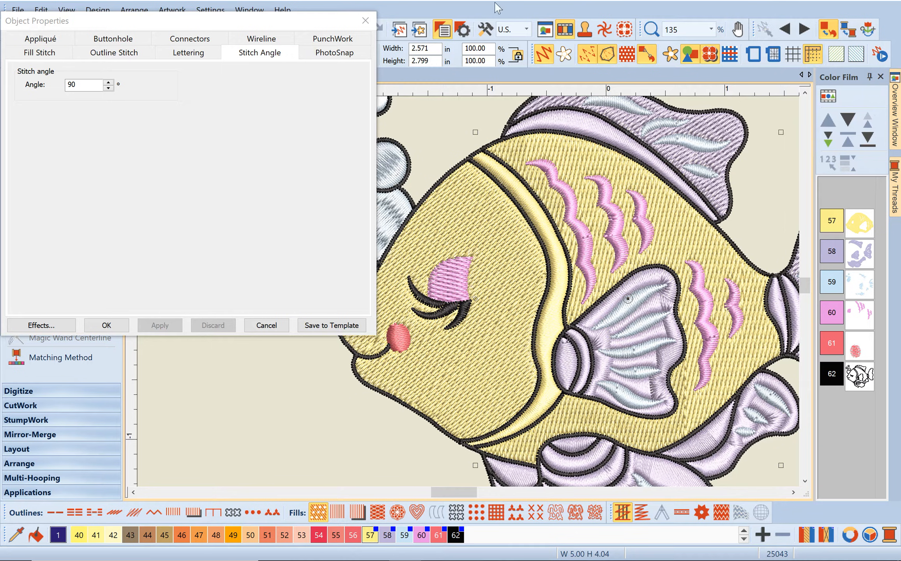
click(107, 325)
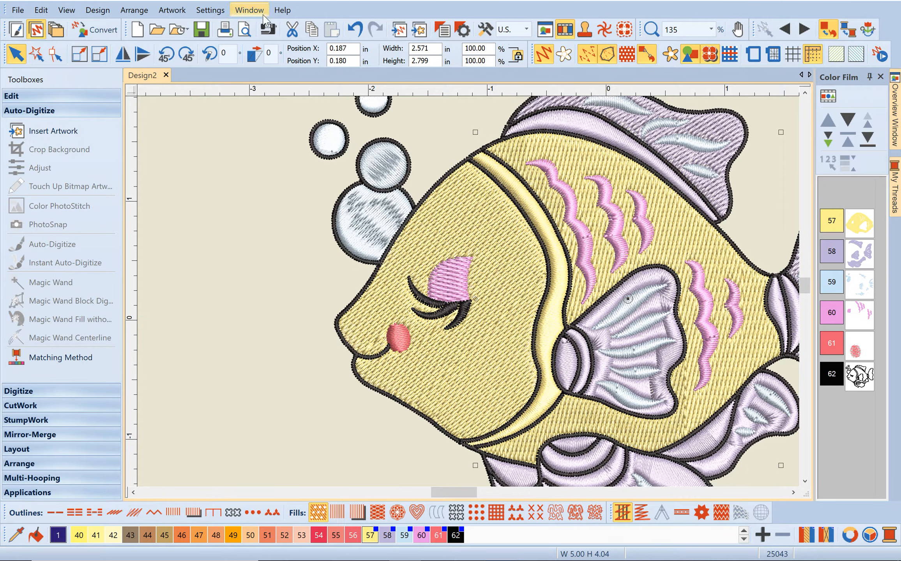
Select the entire fish design and set its pull compensation to 0.40 mm in the effects settings
click(41, 10)
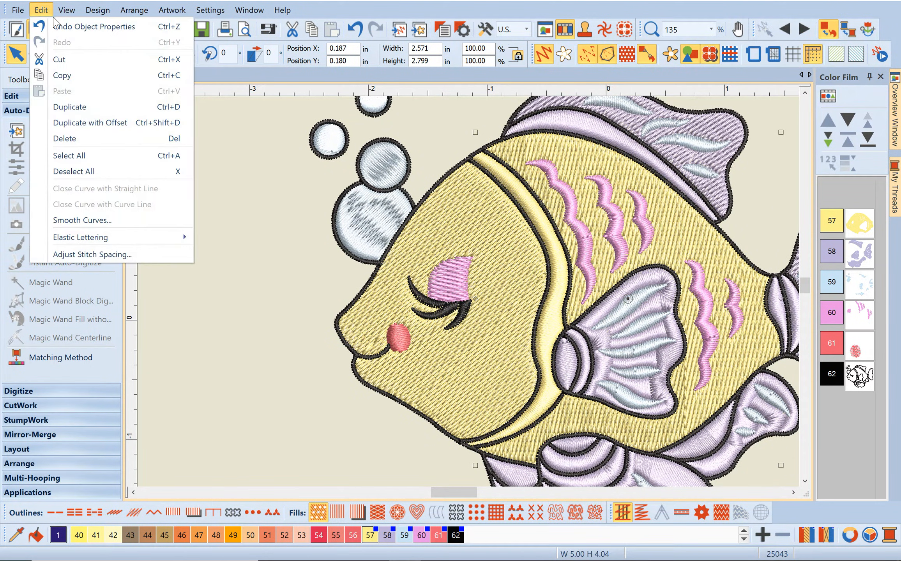
click(169, 155)
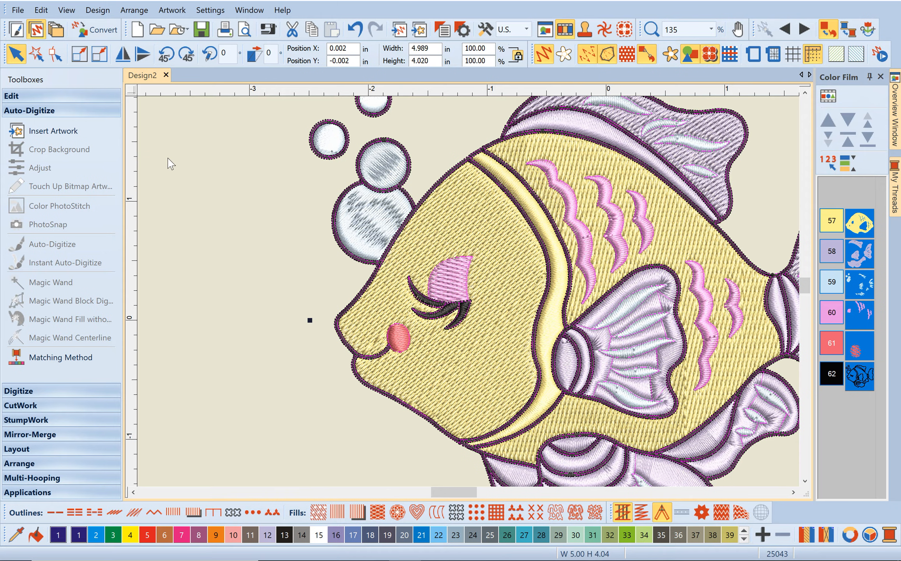
key(t)
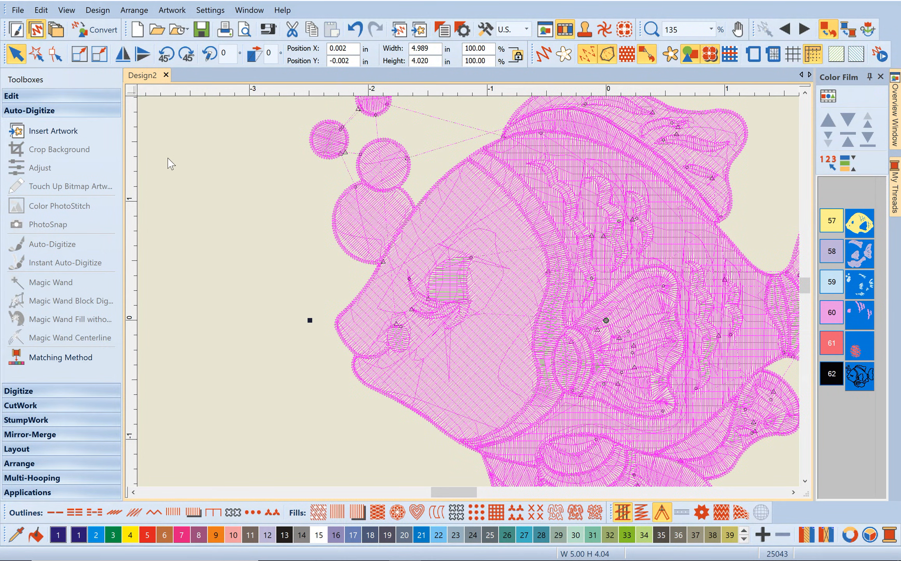
key(t)
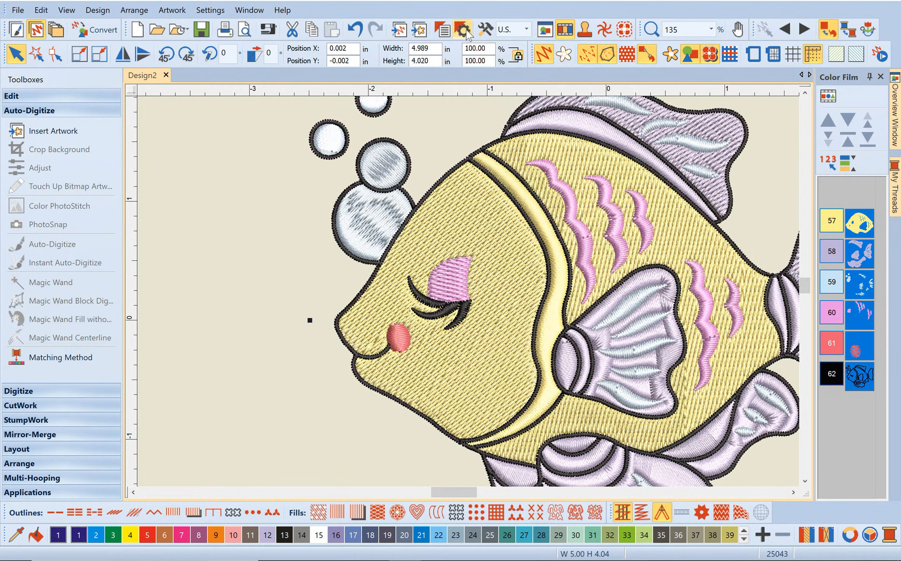
click(461, 31)
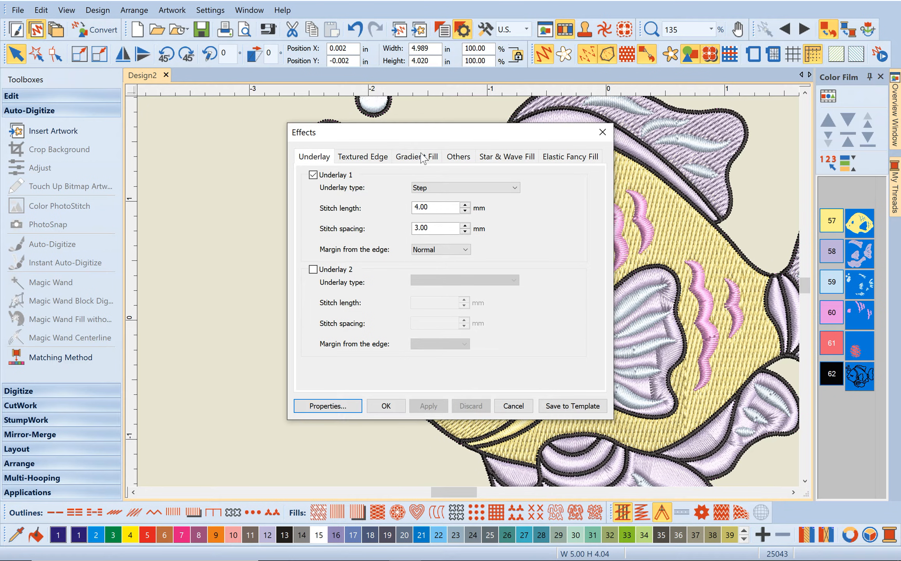
click(513, 406)
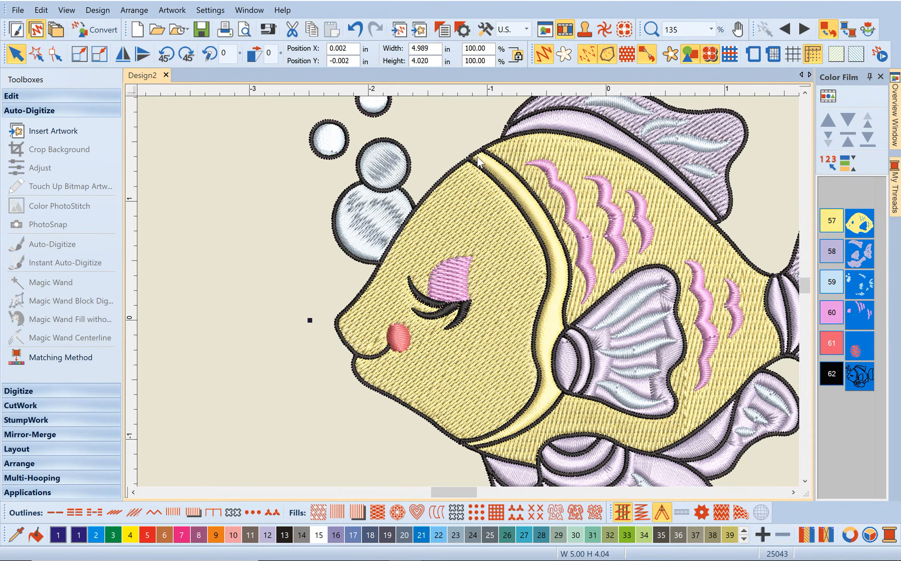
click(444, 30)
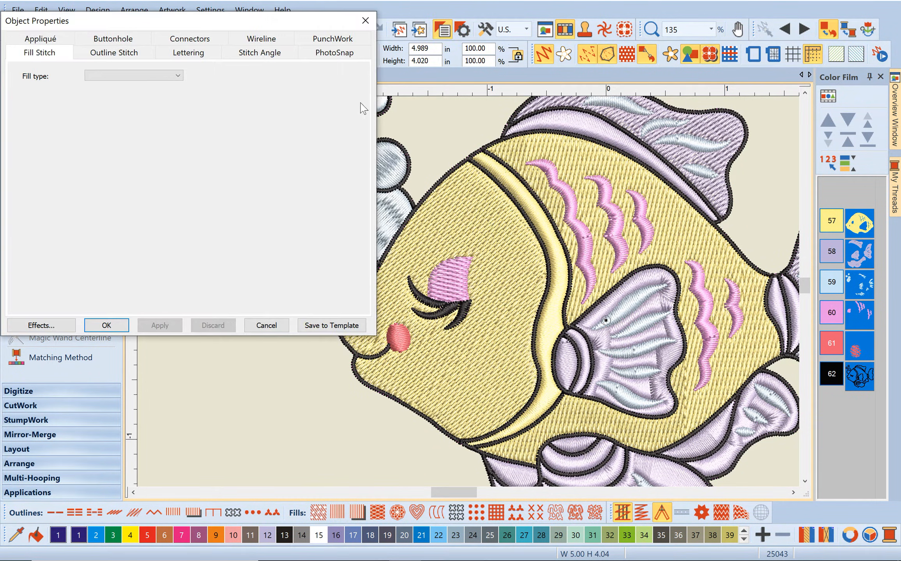
click(34, 325)
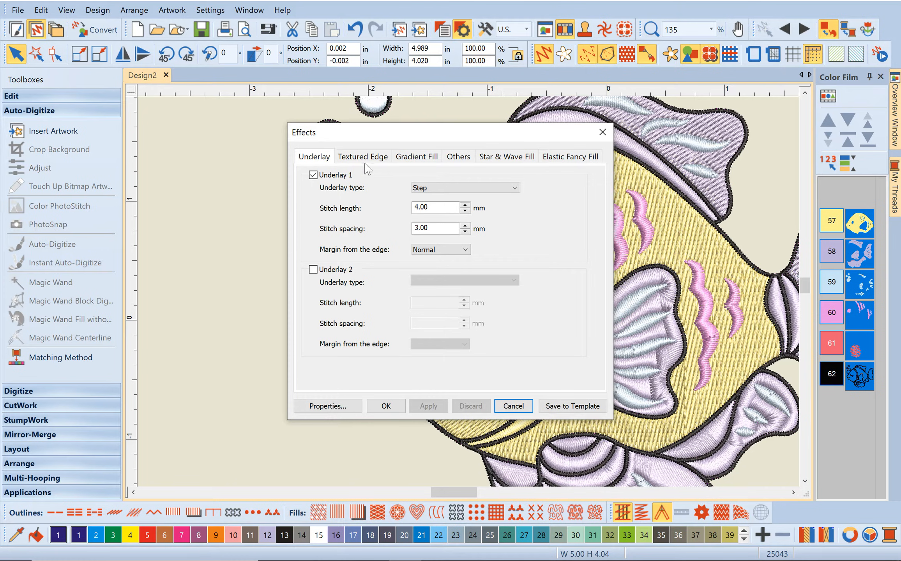
click(462, 158)
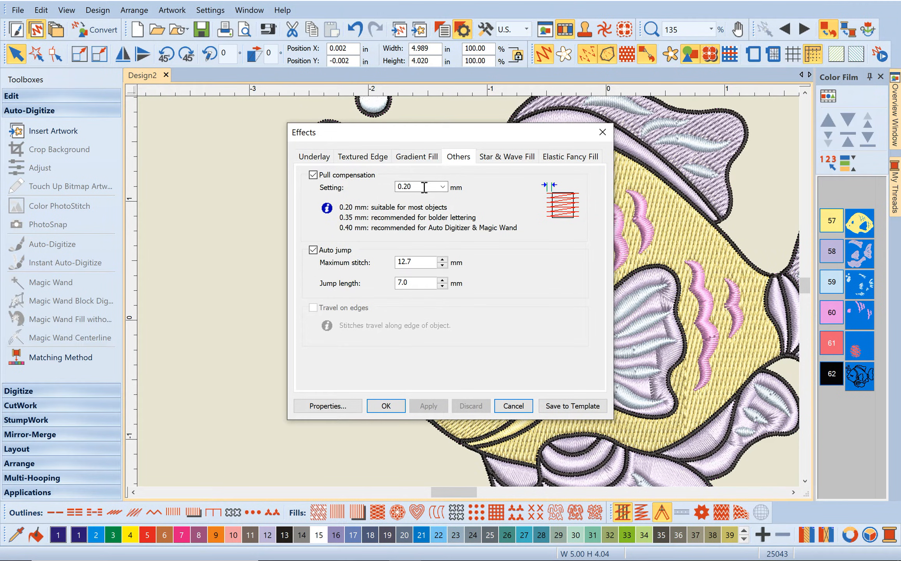
click(444, 188)
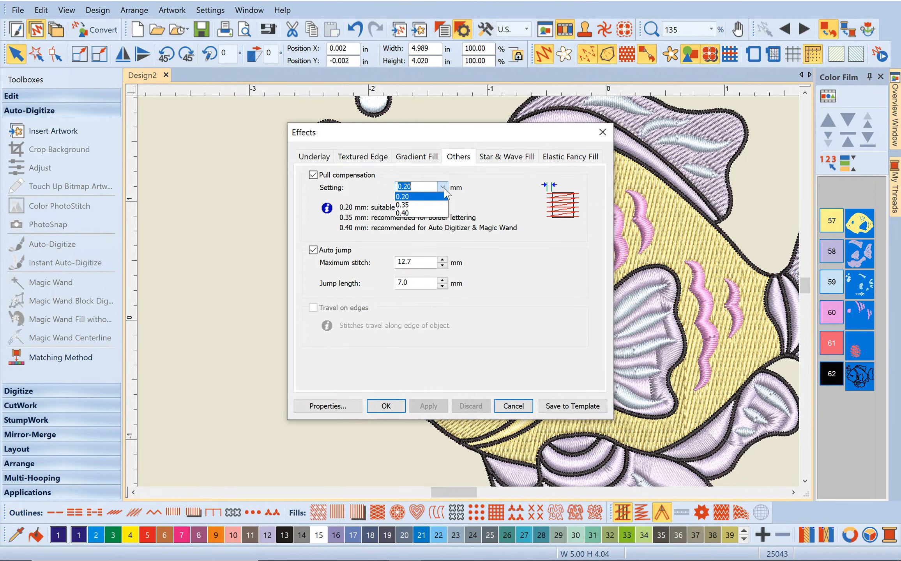
click(432, 214)
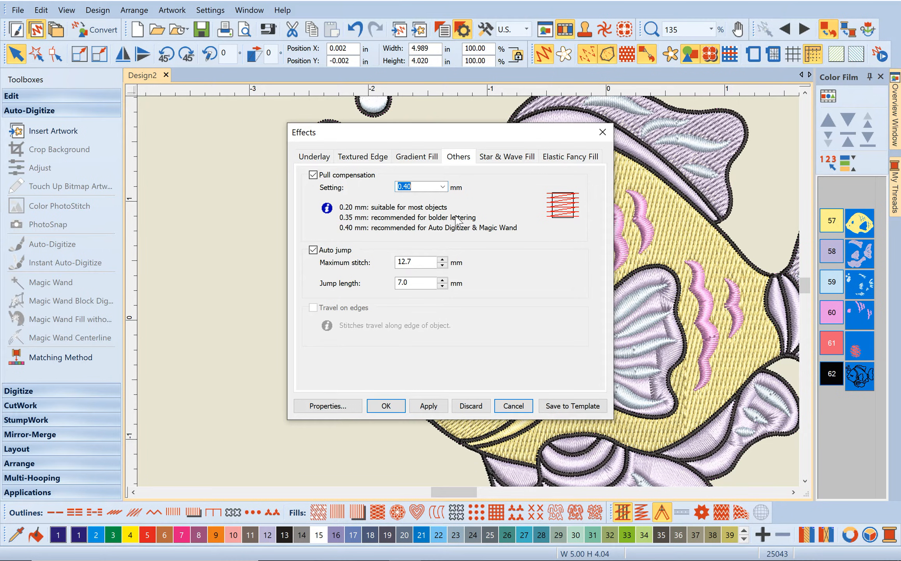
click(384, 408)
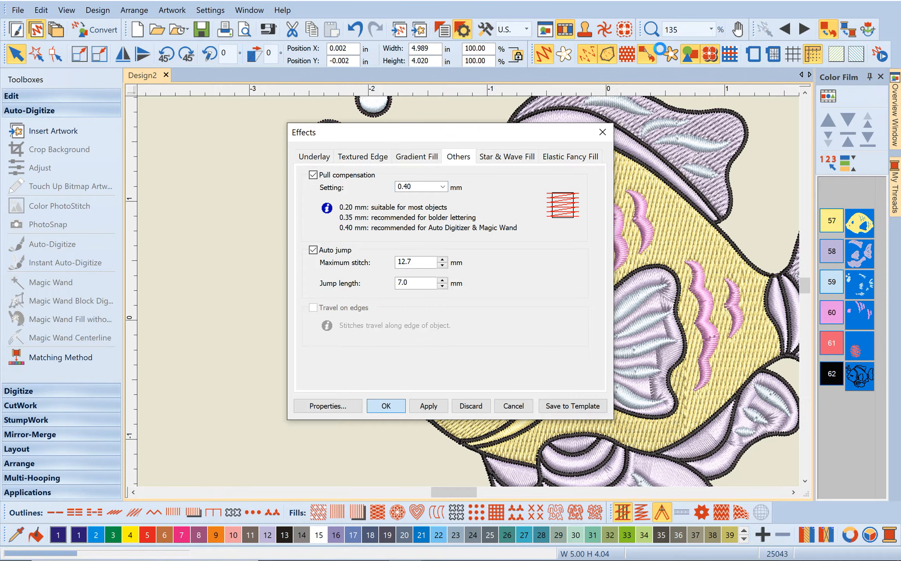
click(715, 34)
click(687, 49)
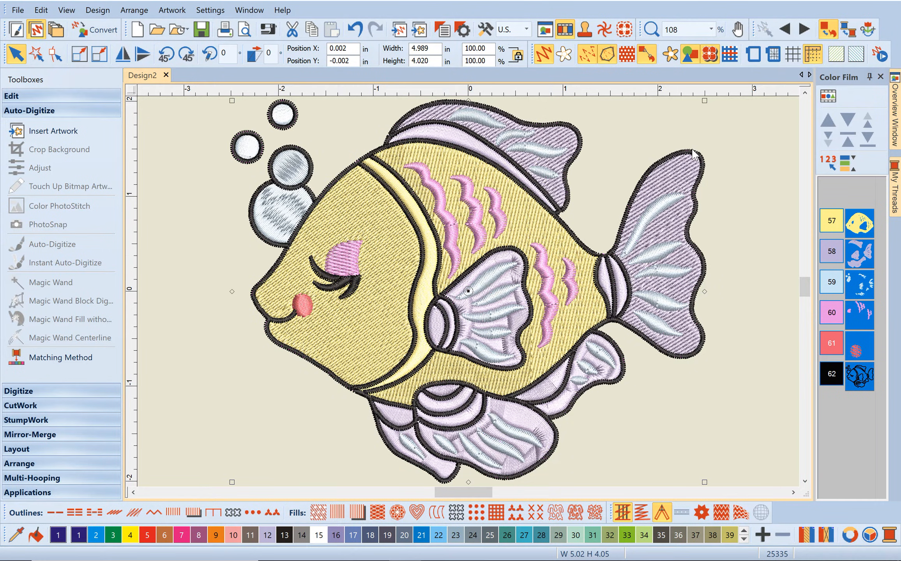
Close the fish design without saving it and start a new blank design
click(165, 76)
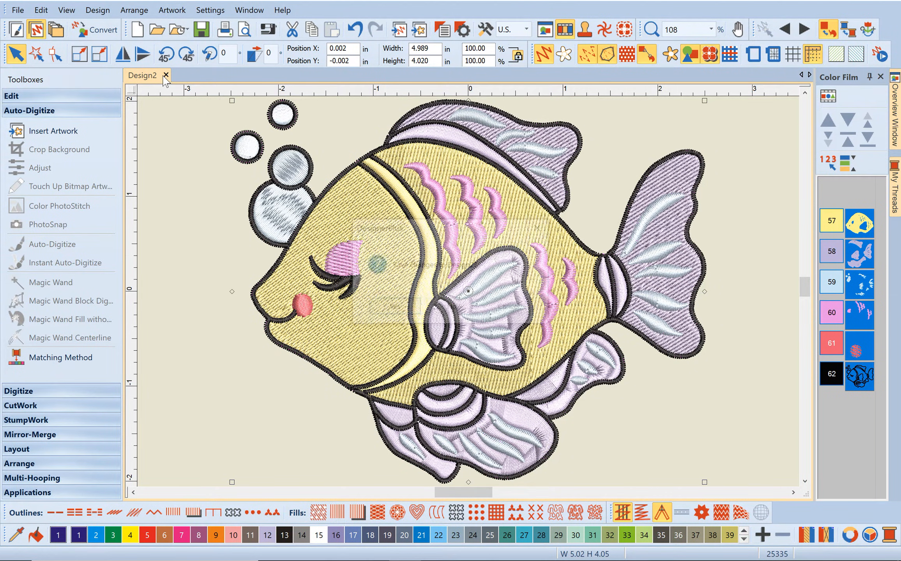
click(442, 314)
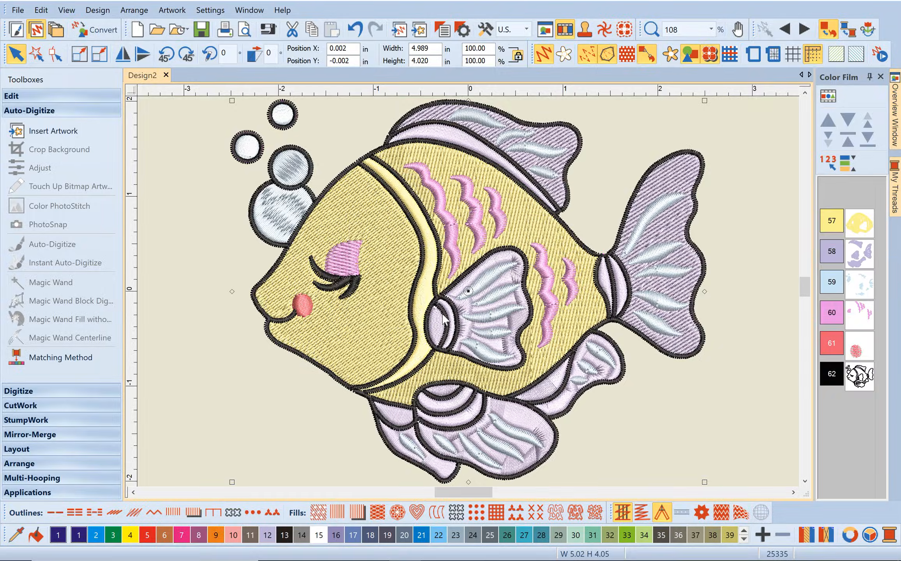
click(136, 30)
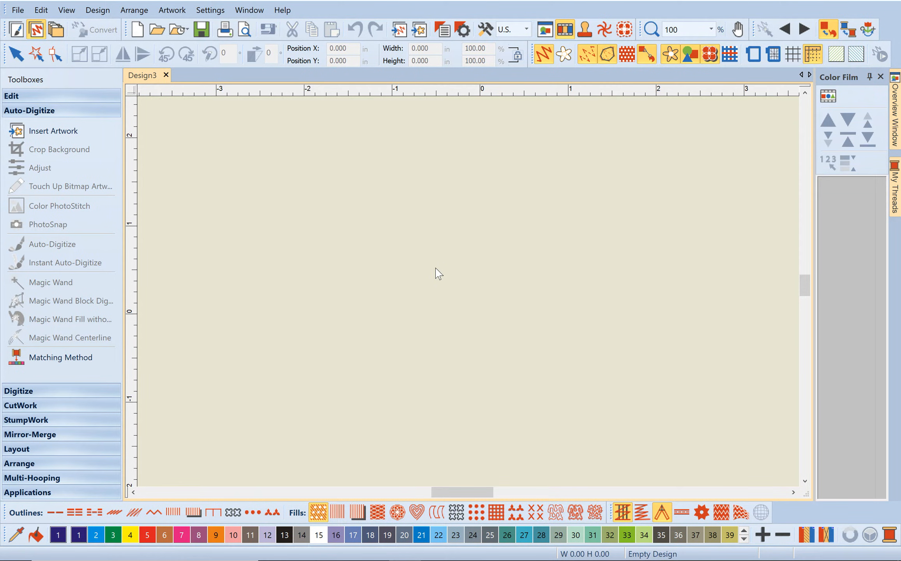
Insert the artwork file Sewing Basket.wmf from the Artwork folder into the blank design
click(420, 32)
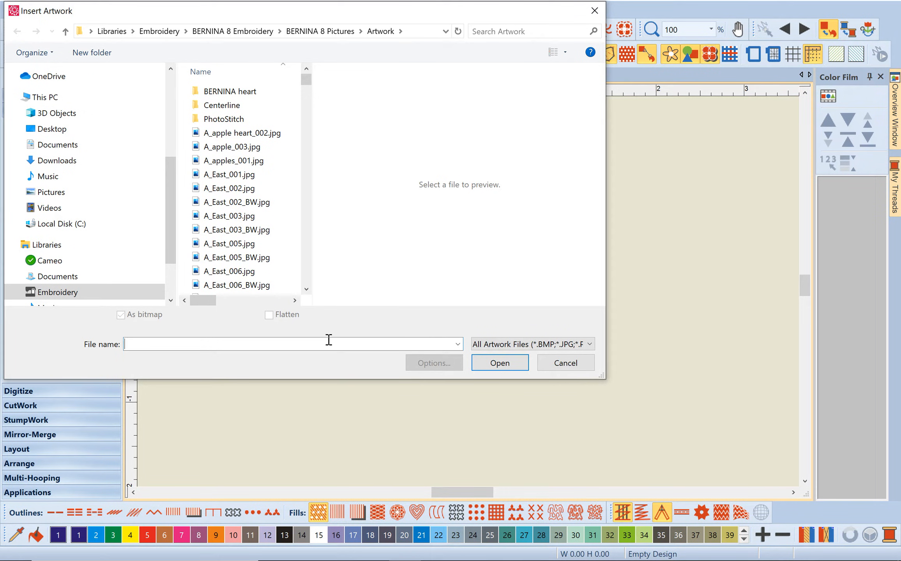
text(sewing)
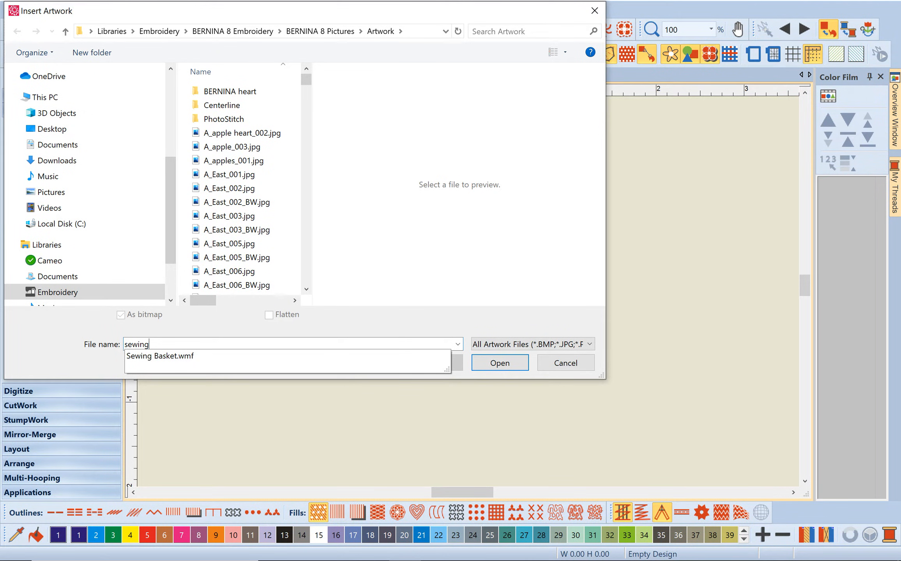
click(149, 359)
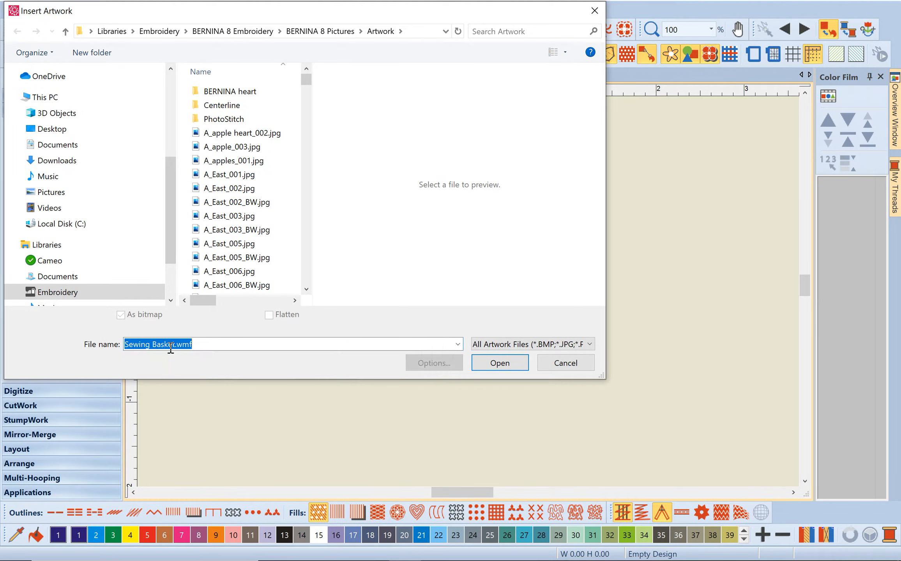
click(518, 366)
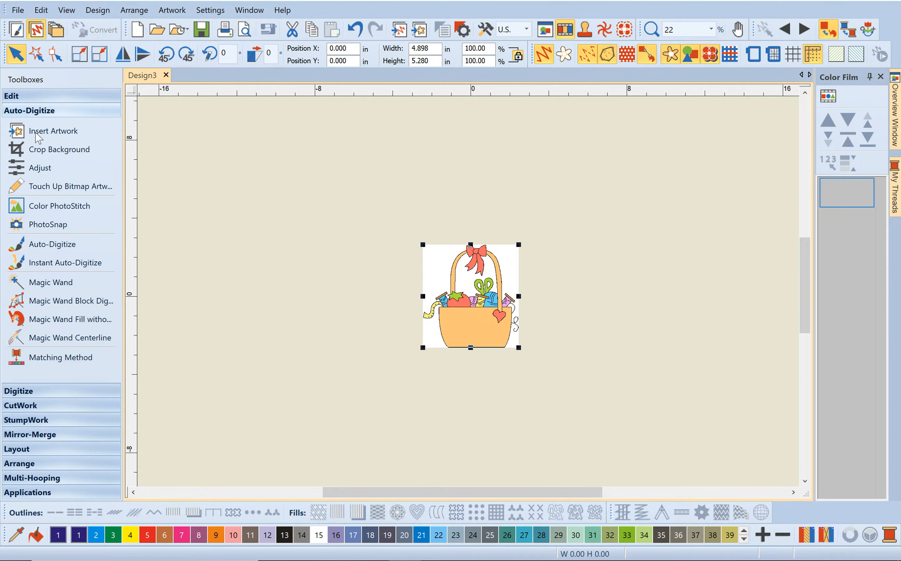
Instantly auto-digitize the sewing basket artwork, then move the original picture about 1 in aside and hide it
click(69, 262)
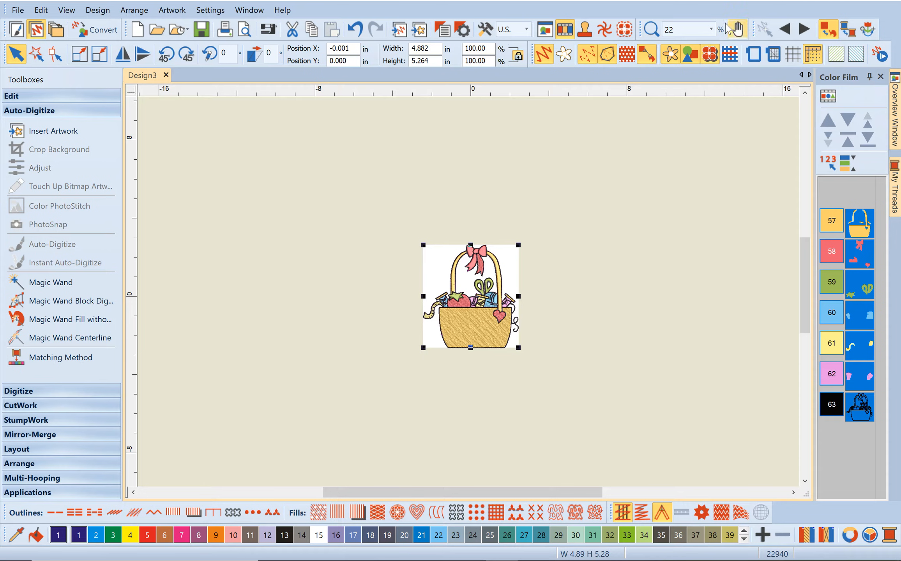
click(710, 29)
click(705, 44)
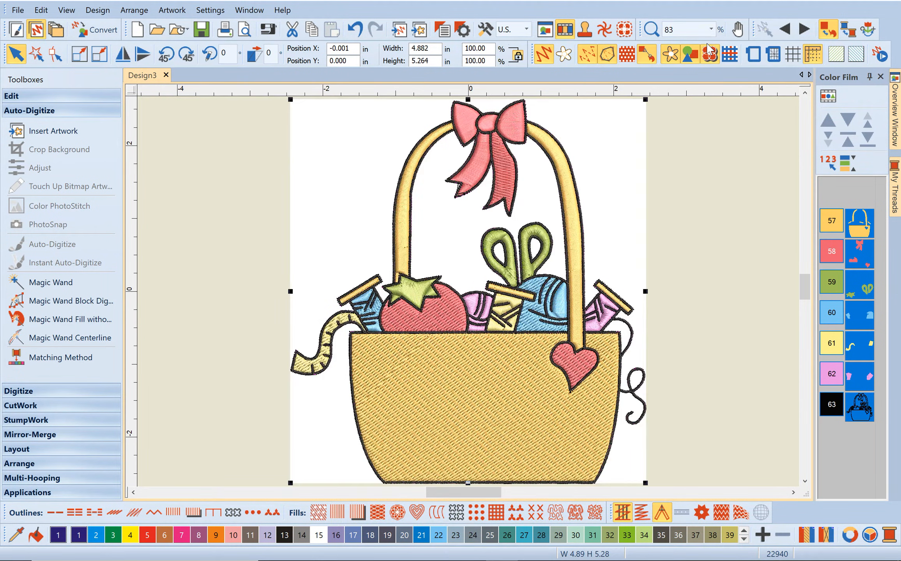
drag(613, 161, 673, 161)
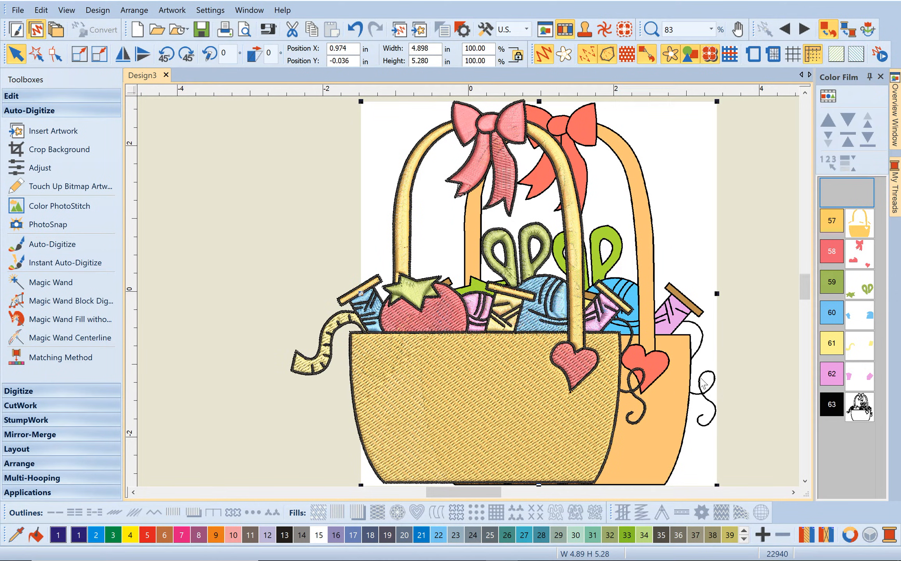
click(669, 57)
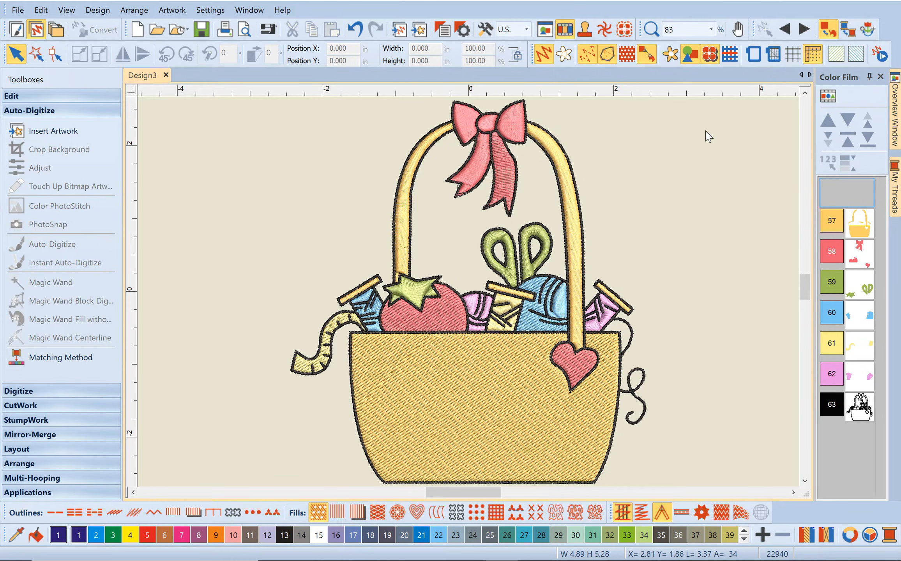
Give the large basket body a Fancy fill with pattern 053 Glitter (90)
click(482, 413)
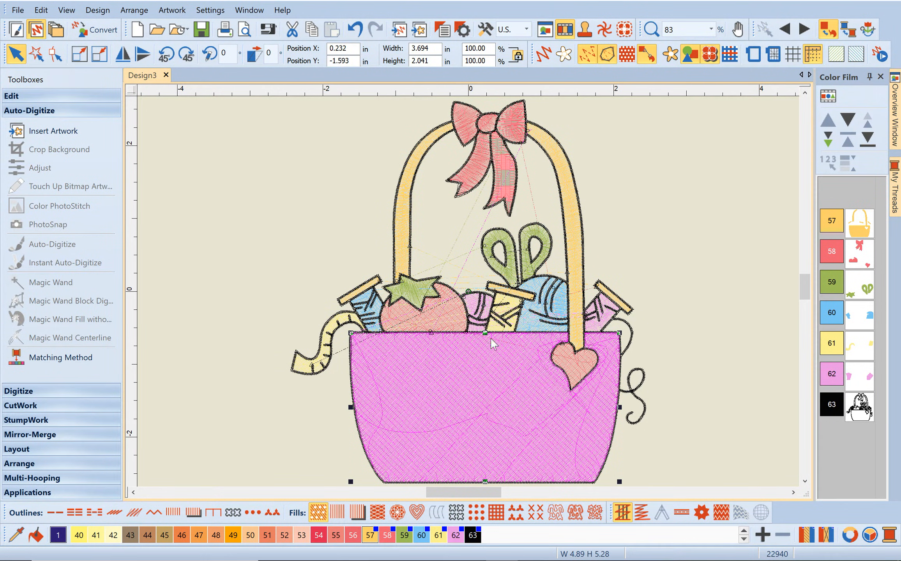
right_click(378, 514)
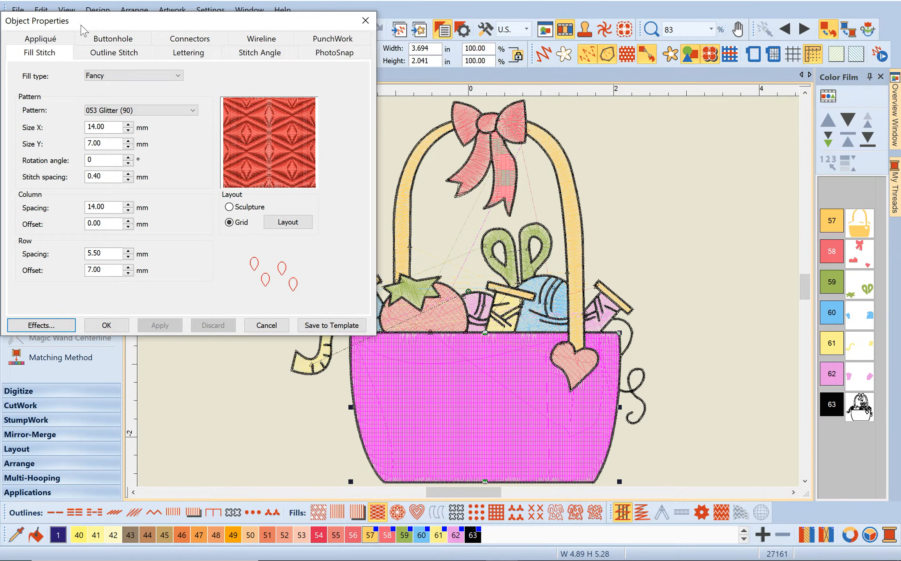
drag(82, 31, 105, 34)
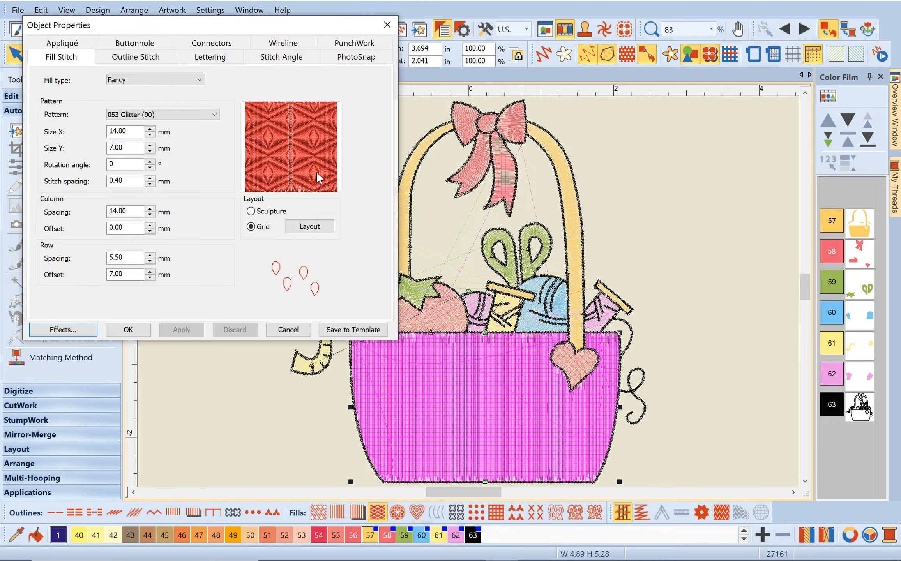
click(138, 331)
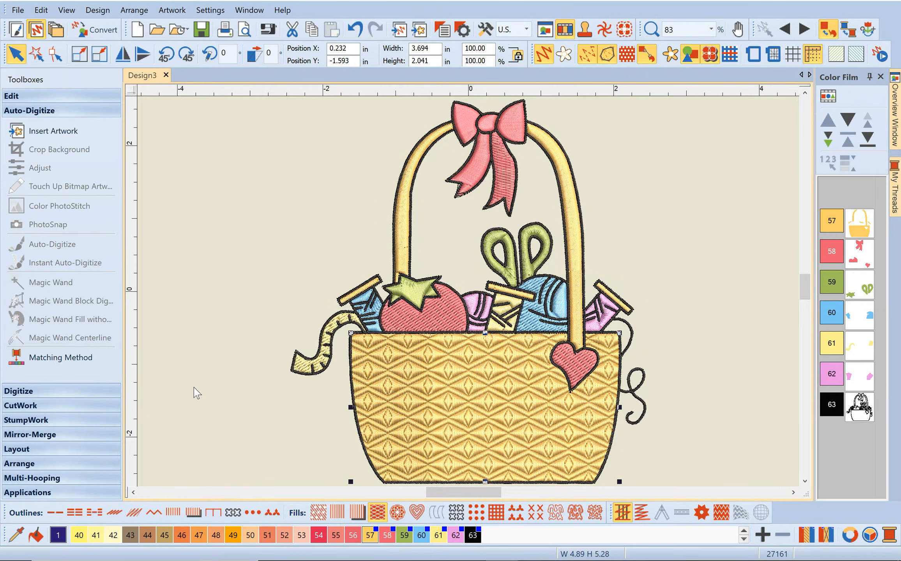
Select the right part of the basket handle in stitch view and enable Elastic fancy fill in its effects settings
key(t)
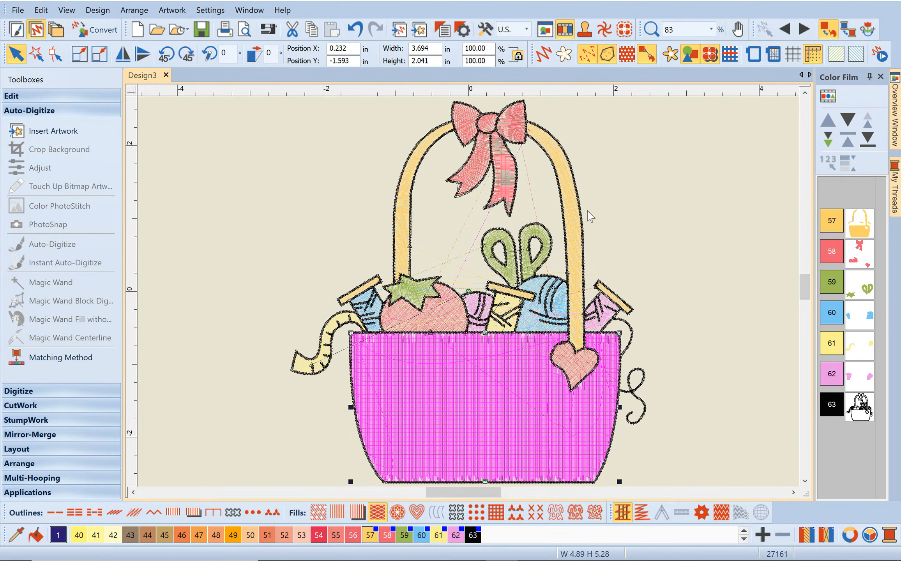
click(572, 230)
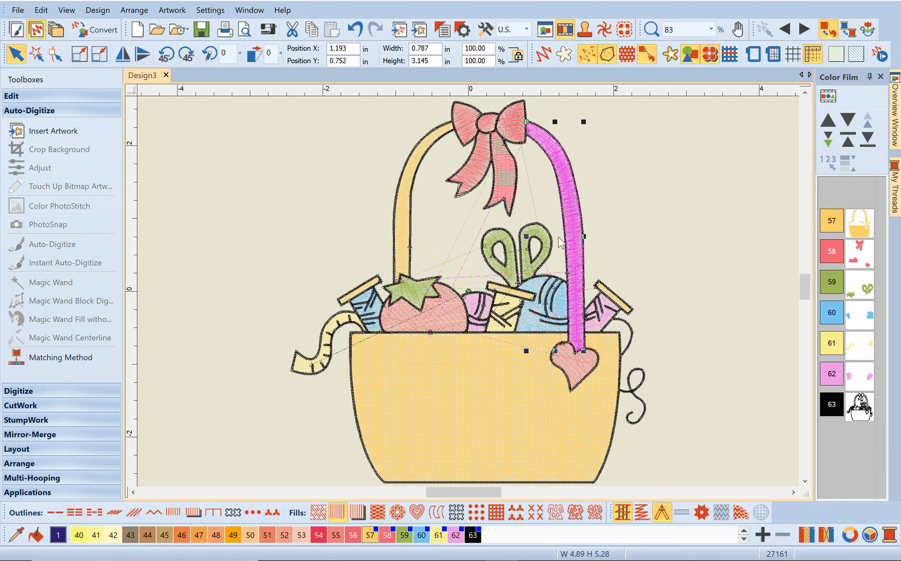
double_click(569, 210)
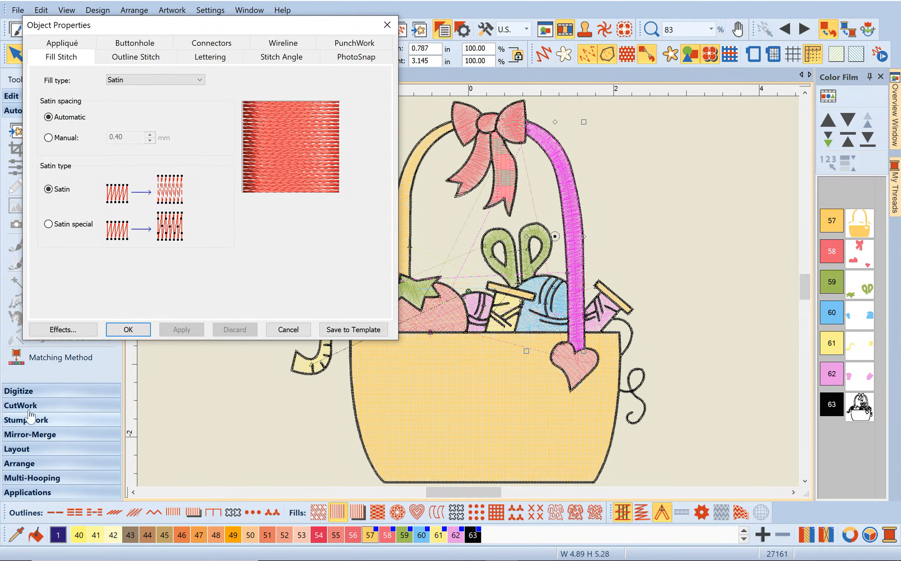
click(64, 329)
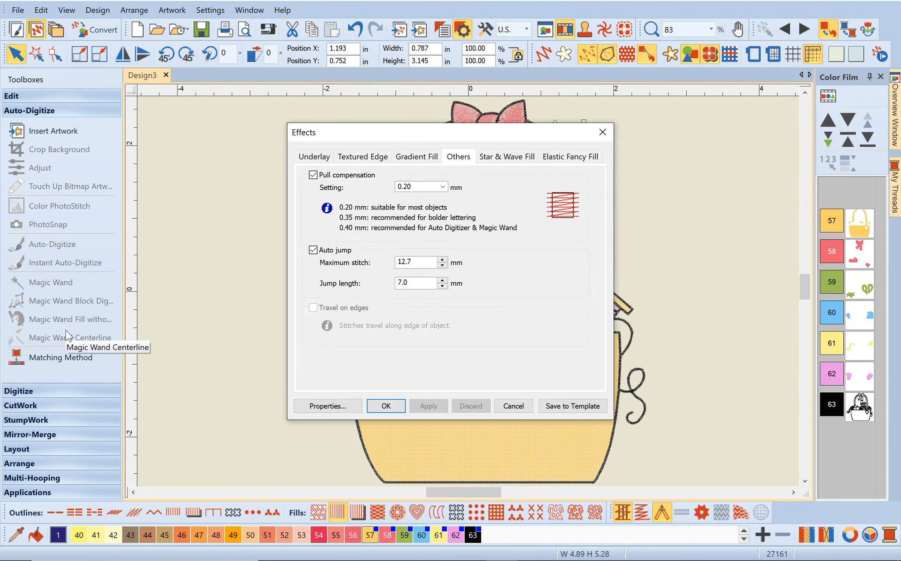
click(580, 161)
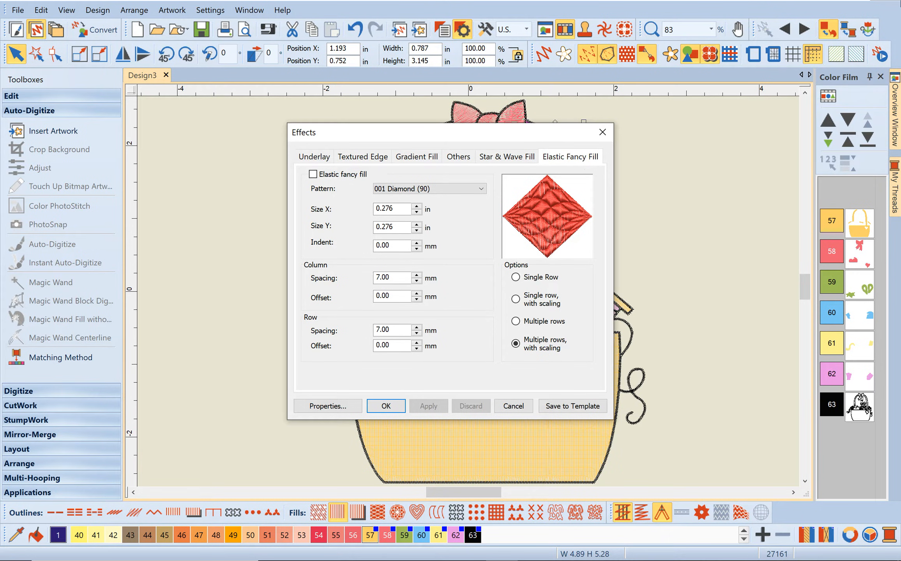
drag(469, 139, 327, 132)
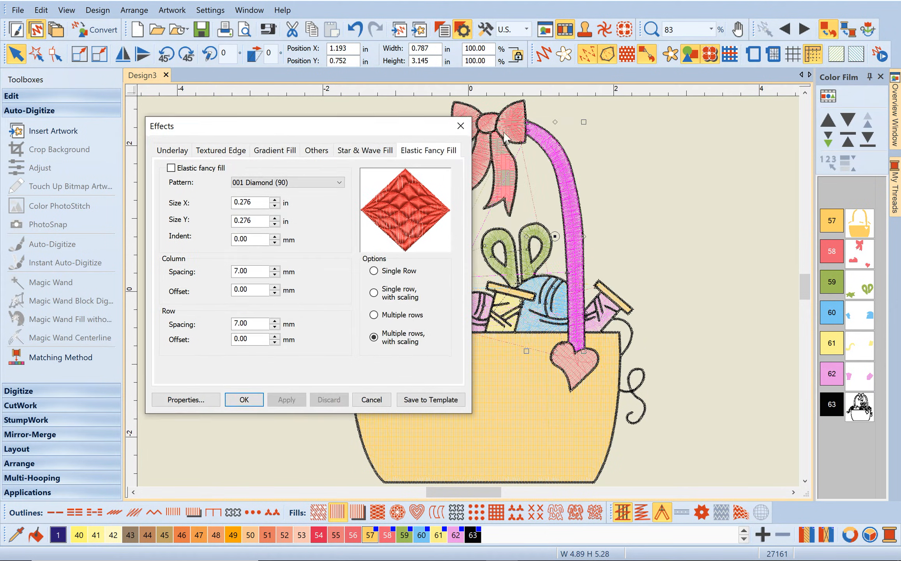
scroll(531, 131, down, 1)
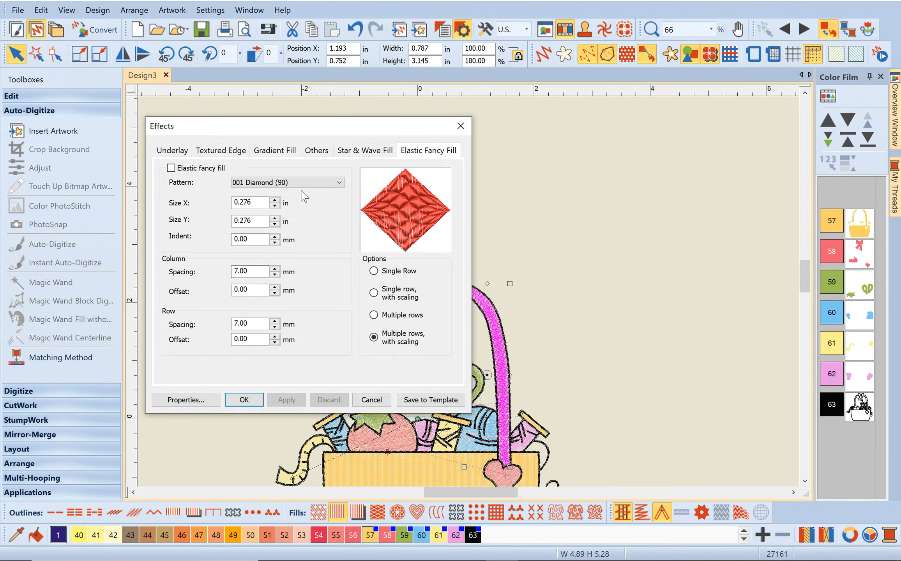
click(175, 173)
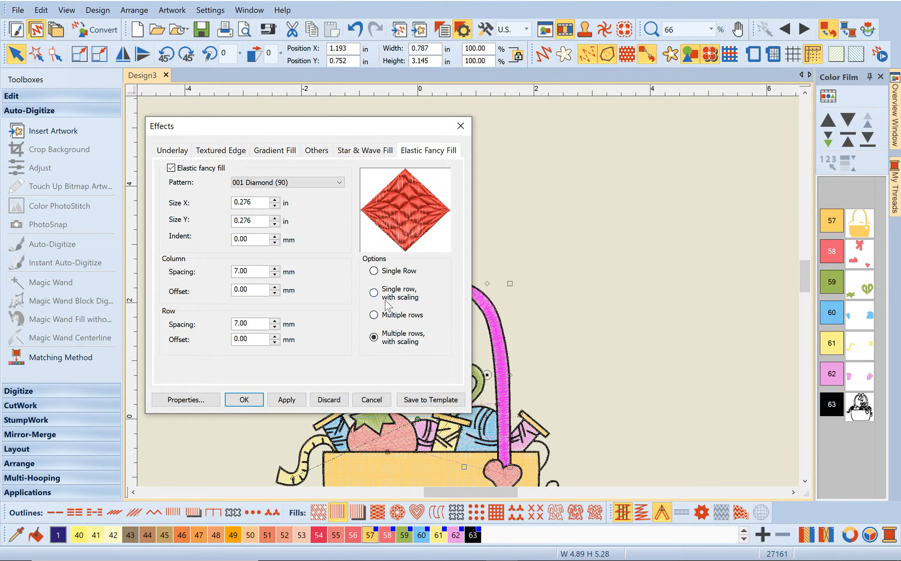
Compare the elastic fancy fill's row options and apply Single row, with scaling, to the right part of the handle
click(373, 293)
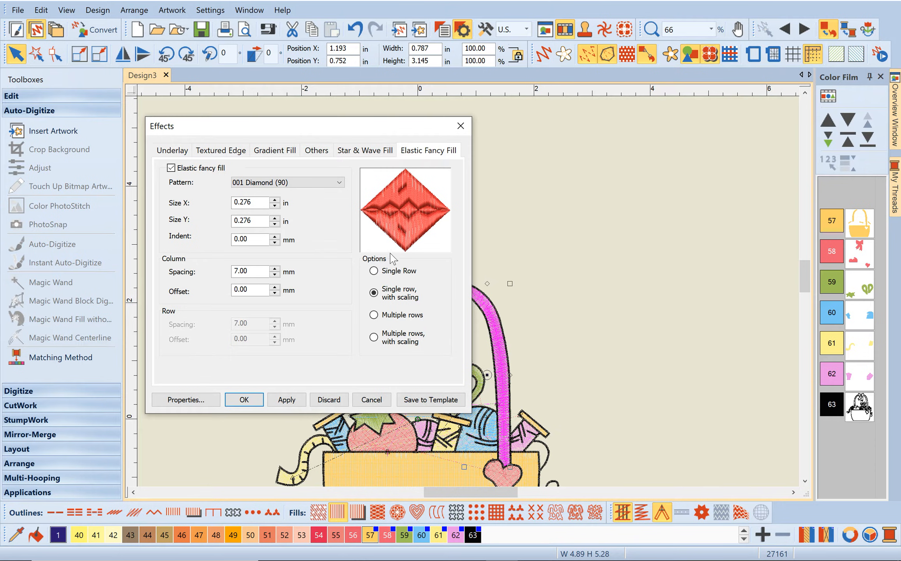
click(373, 271)
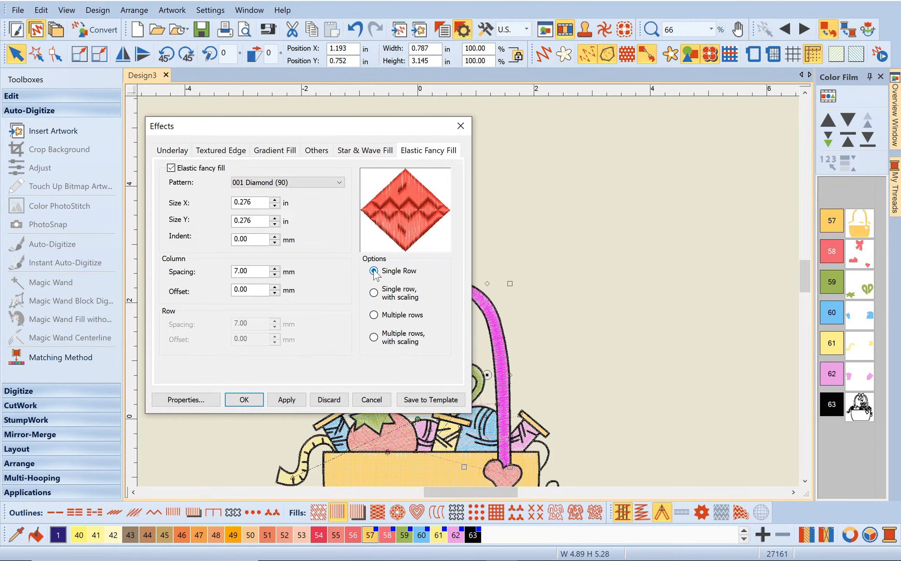
click(374, 293)
click(374, 315)
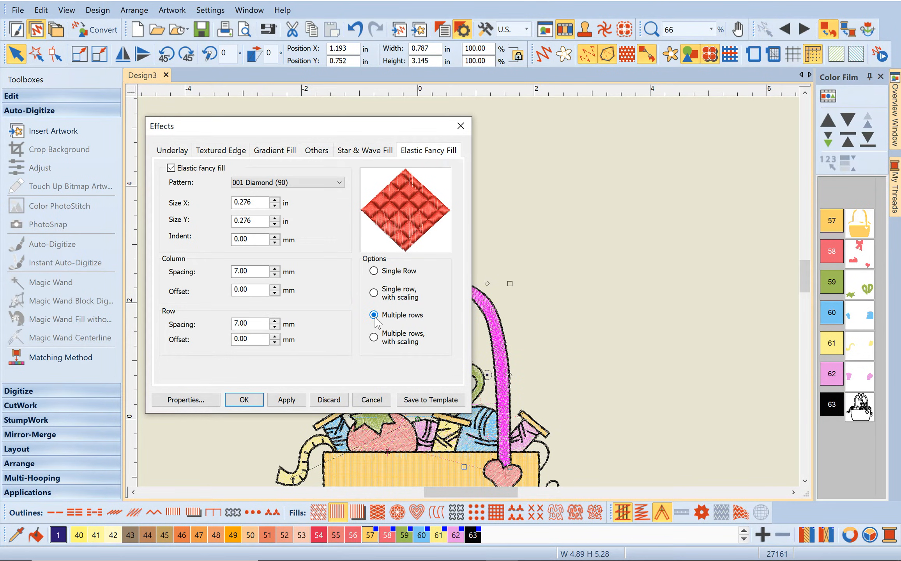
click(373, 338)
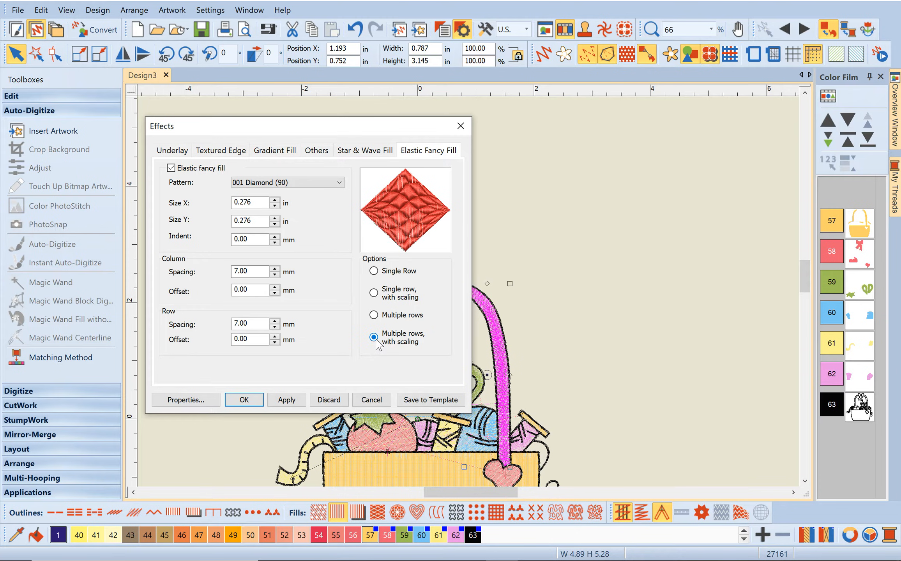
click(373, 293)
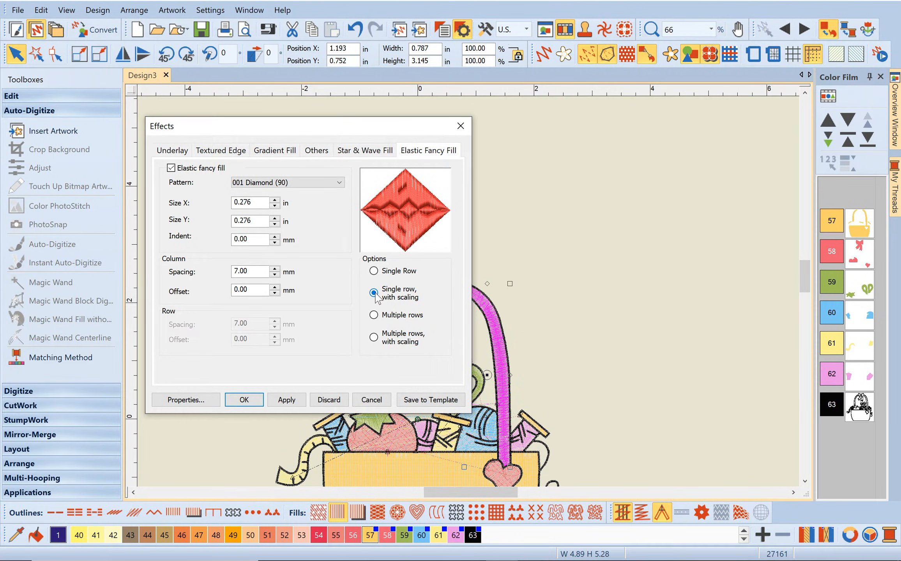
click(373, 270)
click(374, 293)
click(284, 401)
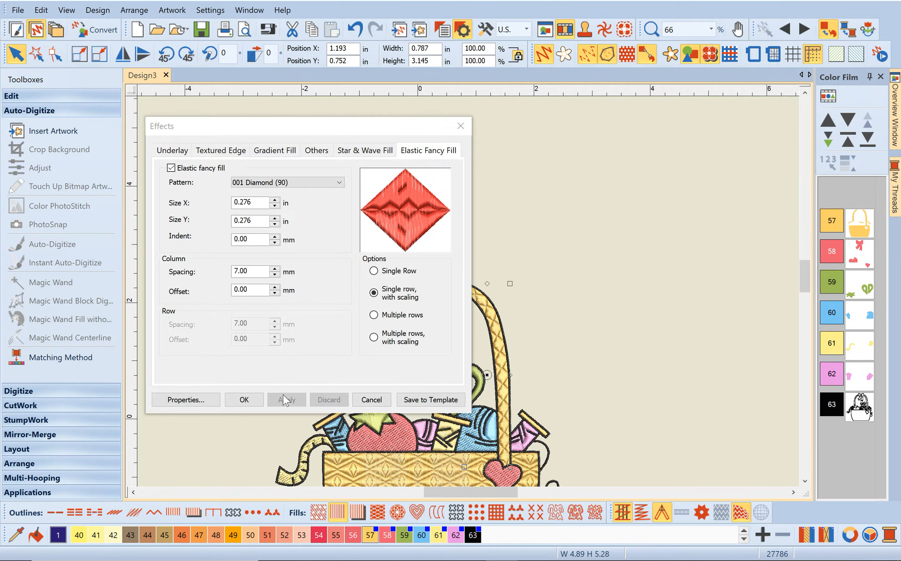
drag(261, 128, 660, 90)
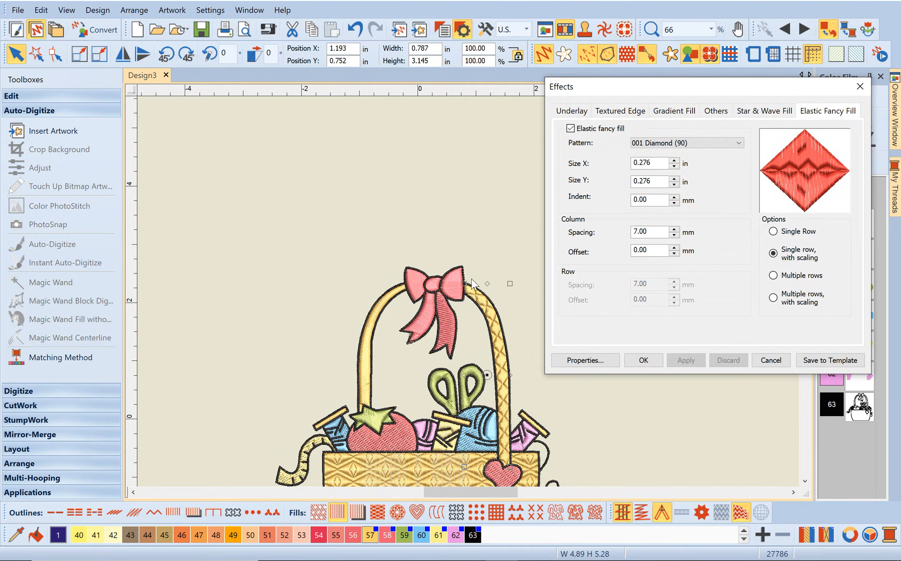
click(570, 129)
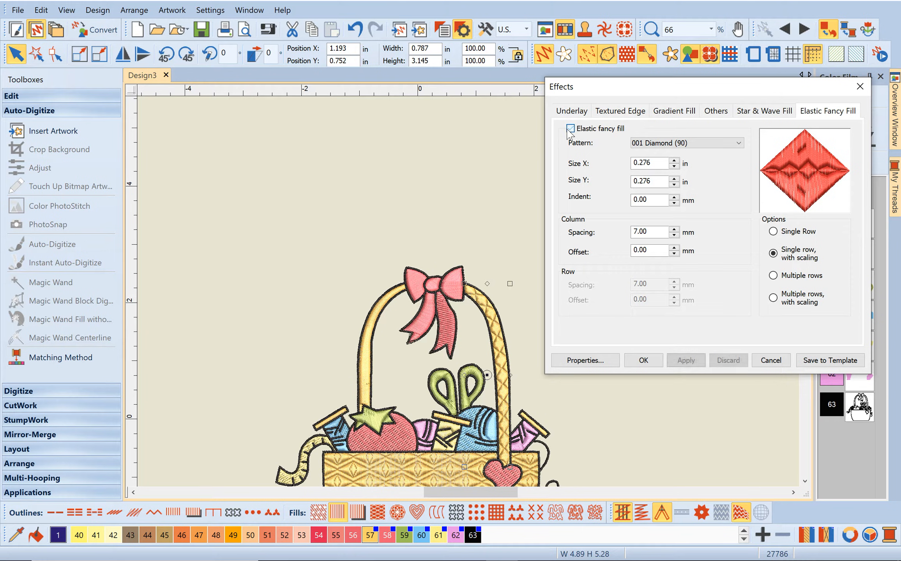
click(386, 308)
key(t)
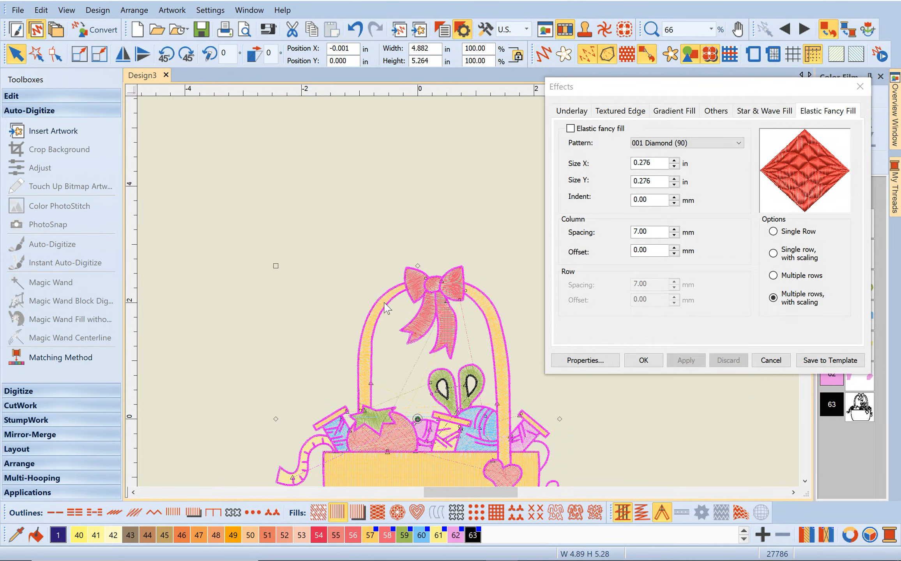
click(384, 303)
drag(380, 304, 380, 306)
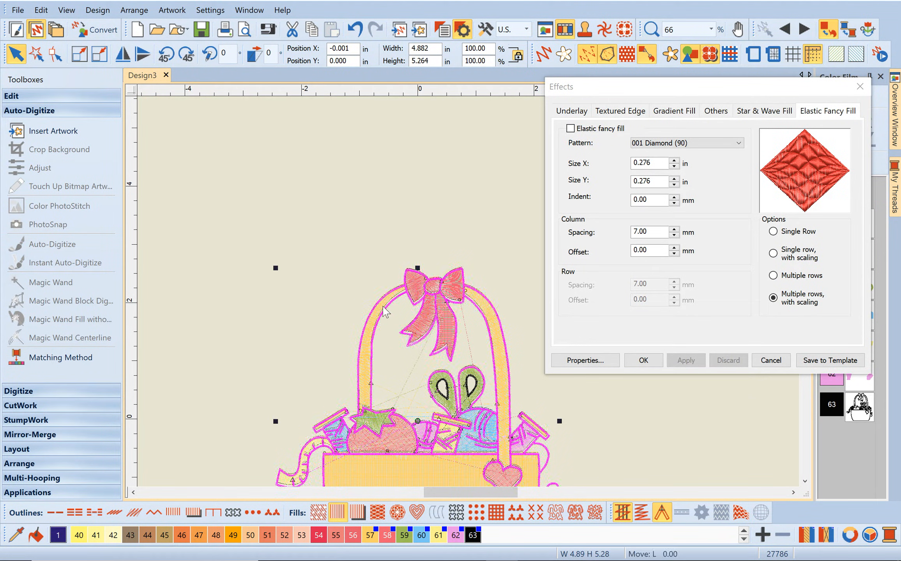
click(377, 309)
click(354, 28)
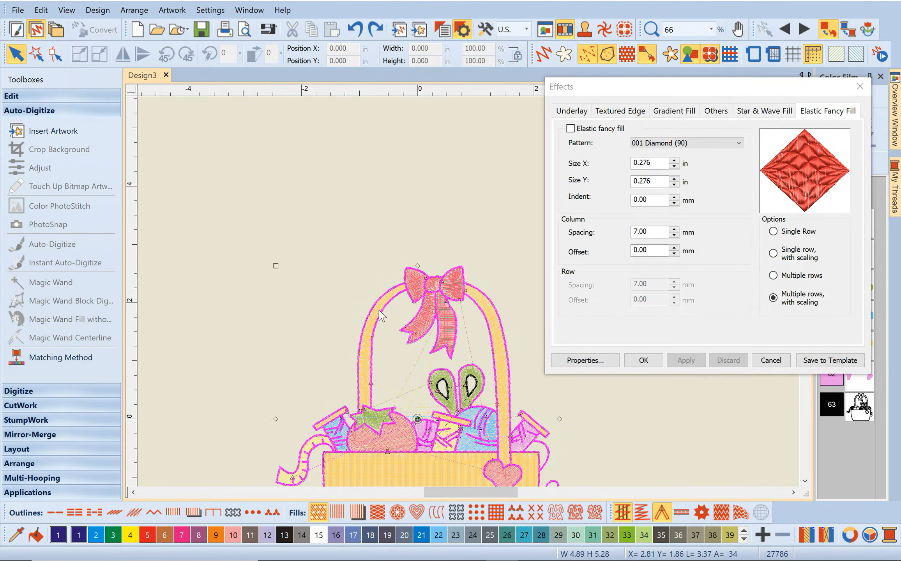
Apply Elastic fancy fill with the Single row, with scaling option to the left part of the basket handle
click(369, 317)
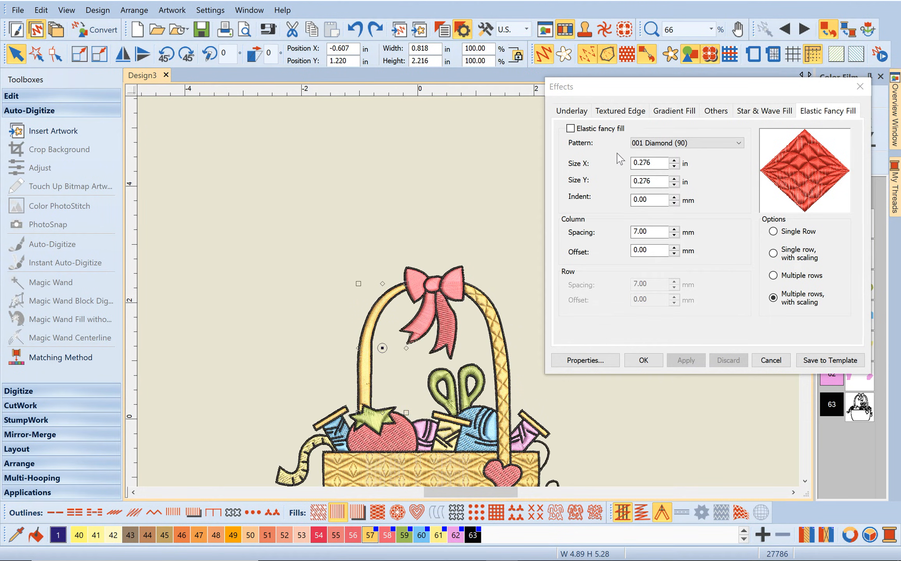
click(773, 254)
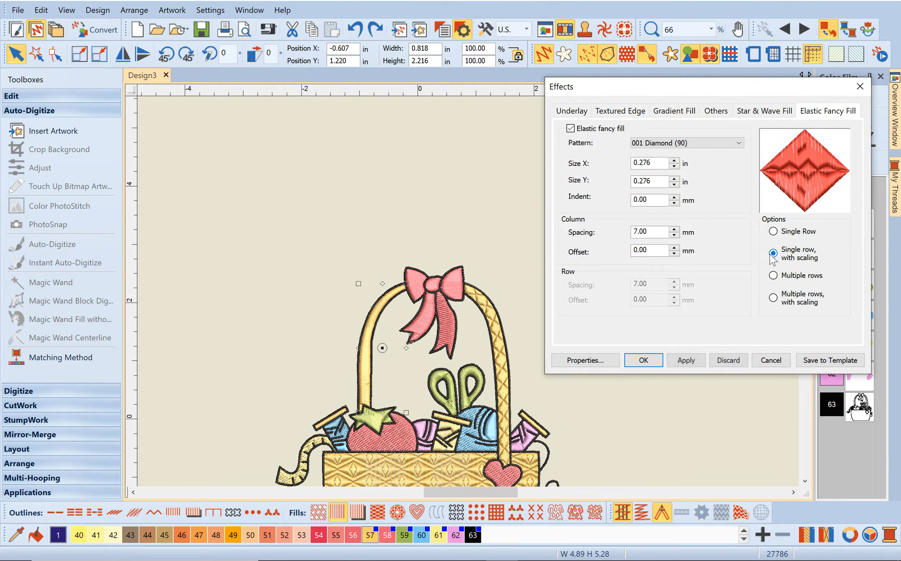
click(643, 362)
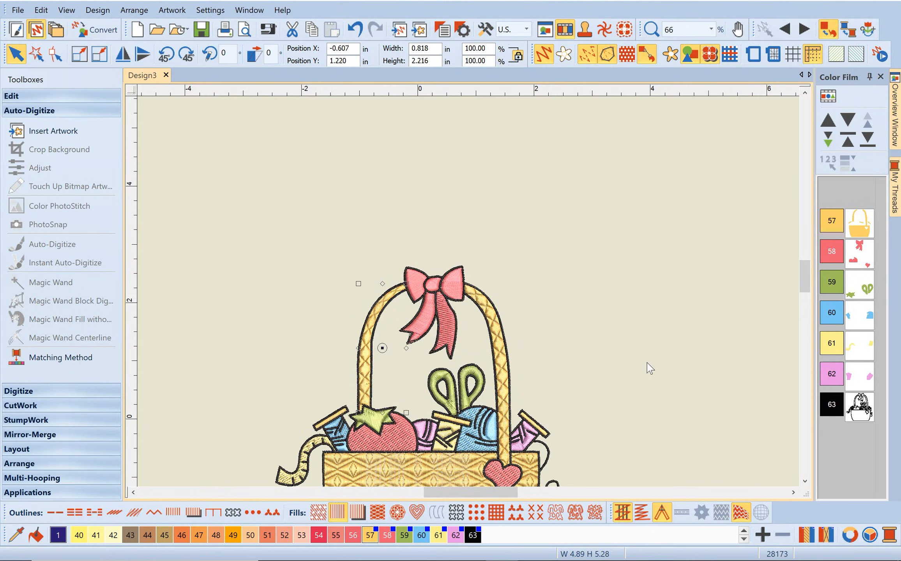
double_click(372, 319)
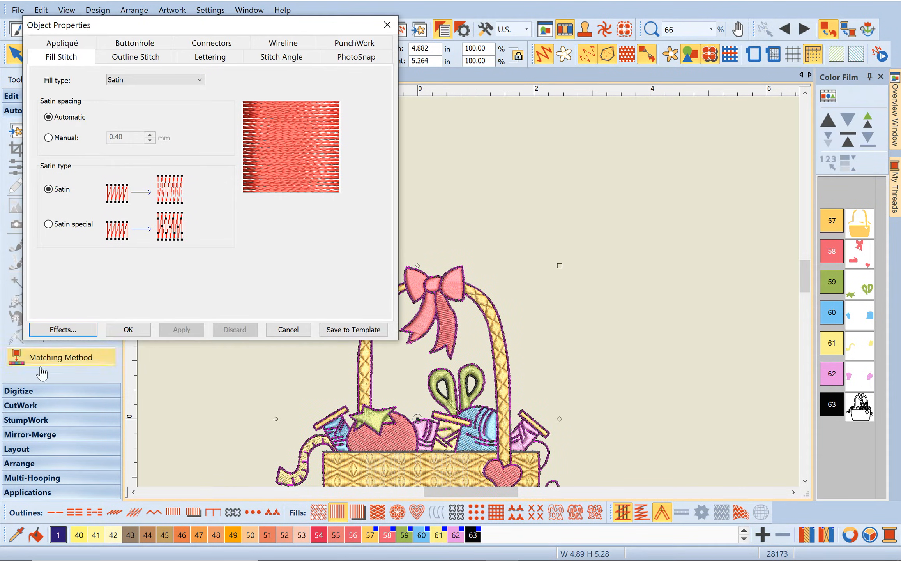
click(581, 310)
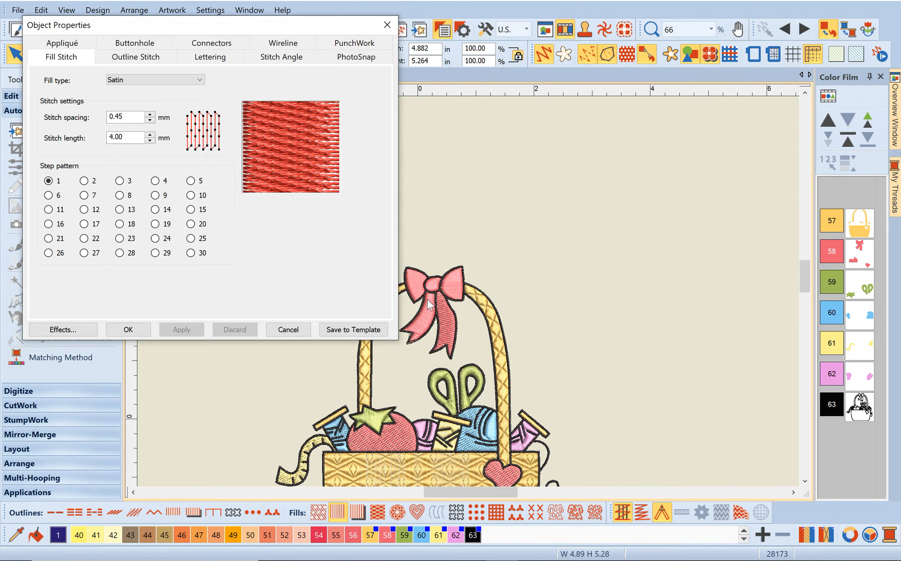
click(300, 332)
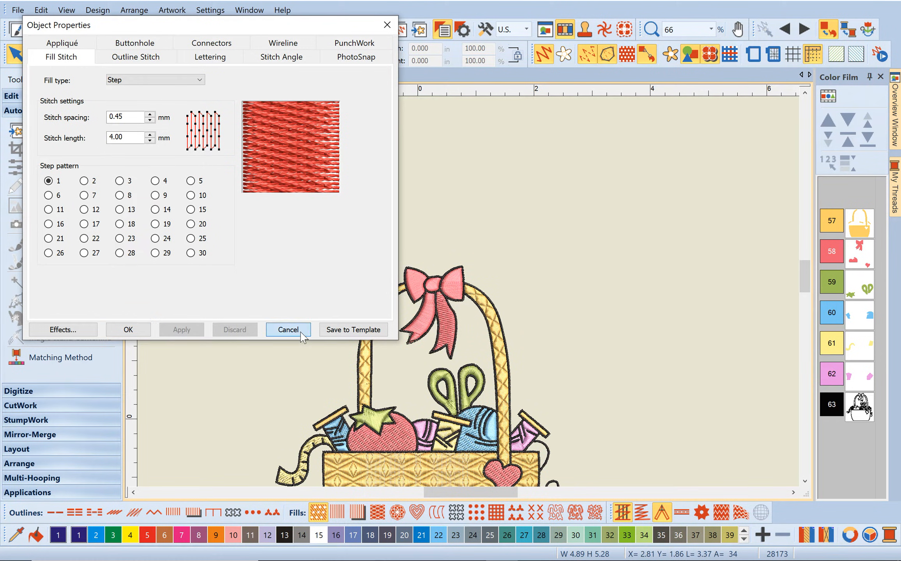
Review the elastic fancy fill effect settings of the left part of the basket handle without changing them
click(367, 373)
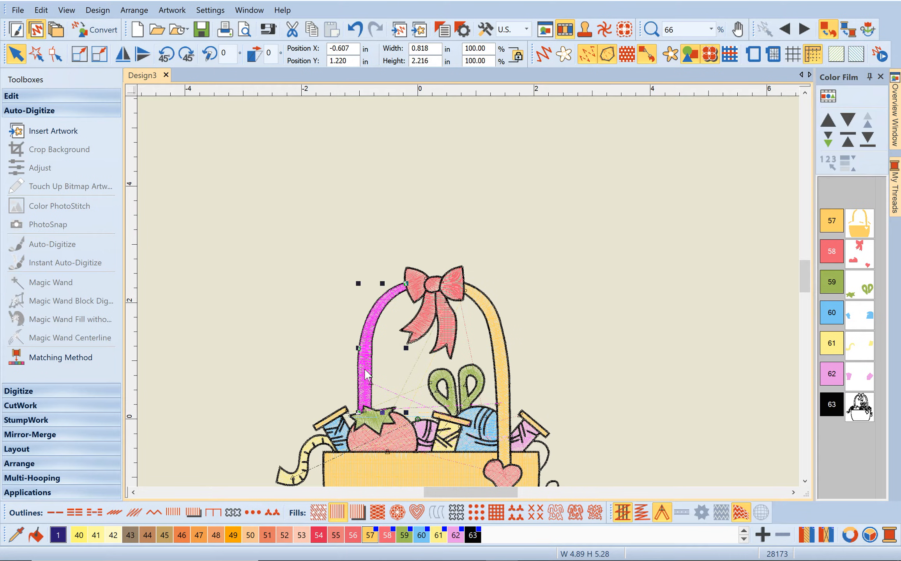
double_click(366, 372)
click(64, 329)
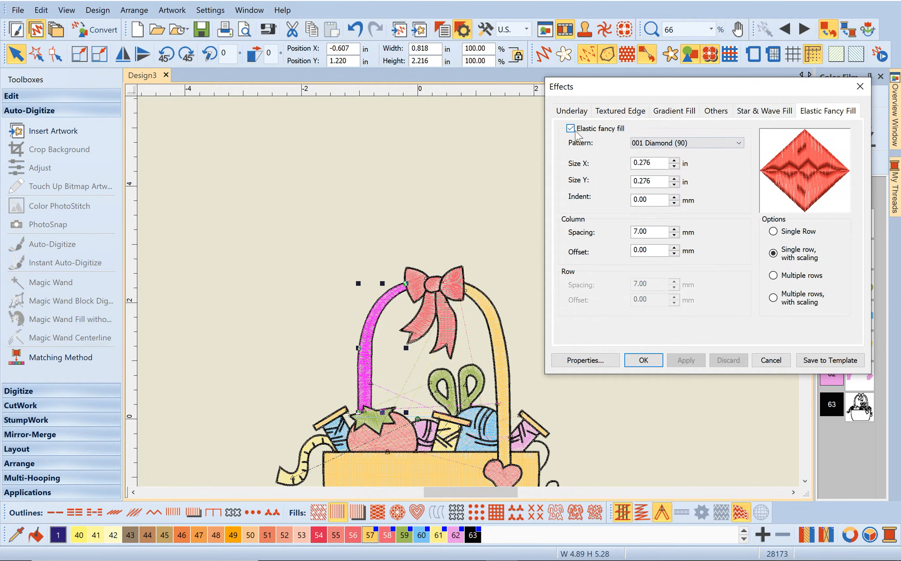
click(771, 361)
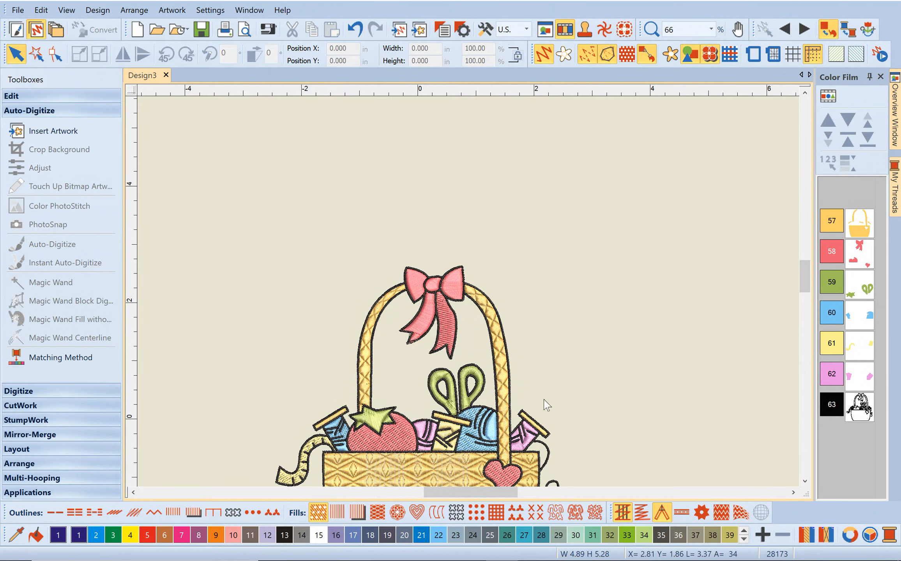
Try a Fancy fill with pattern 001 Diamond (90) on the right part of the basket handle and undo it
double_click(506, 410)
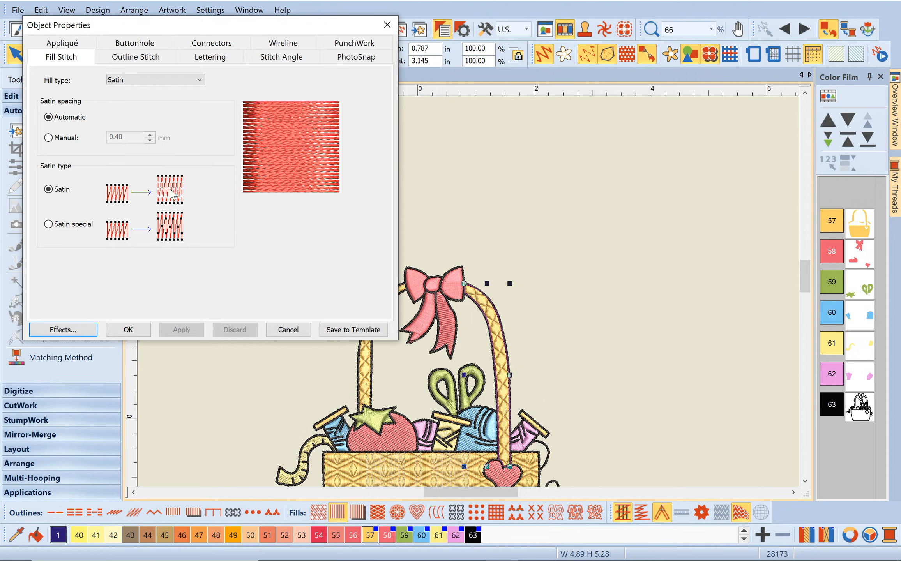
click(136, 80)
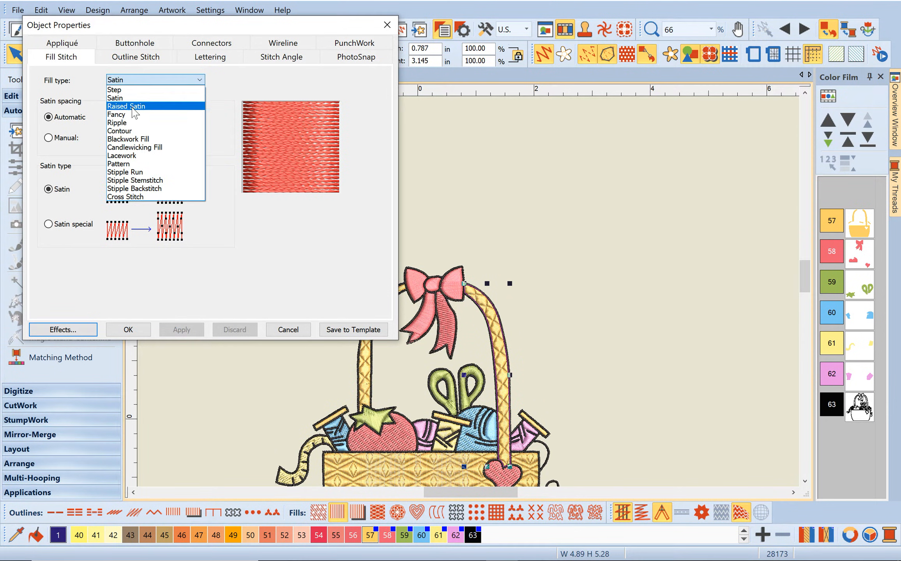
click(131, 111)
click(205, 117)
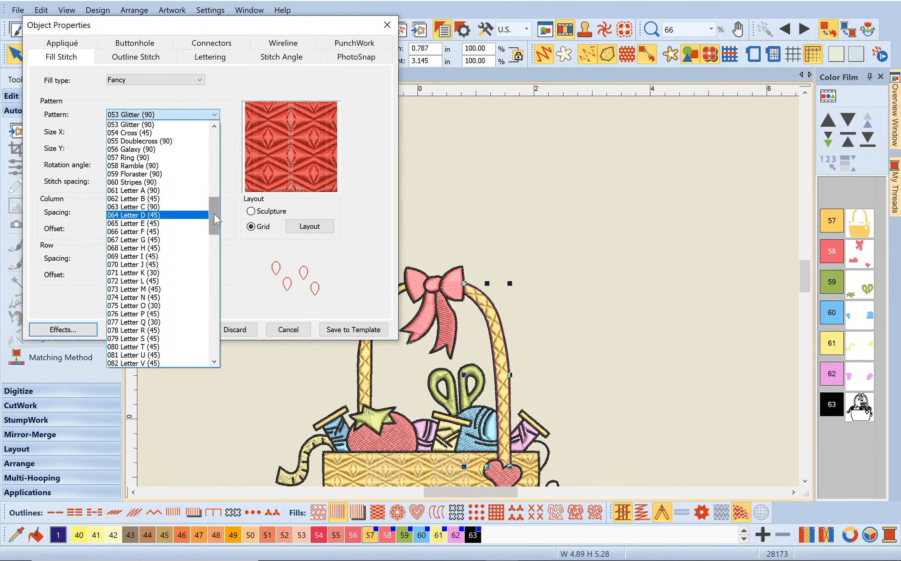
drag(213, 213, 212, 139)
click(190, 127)
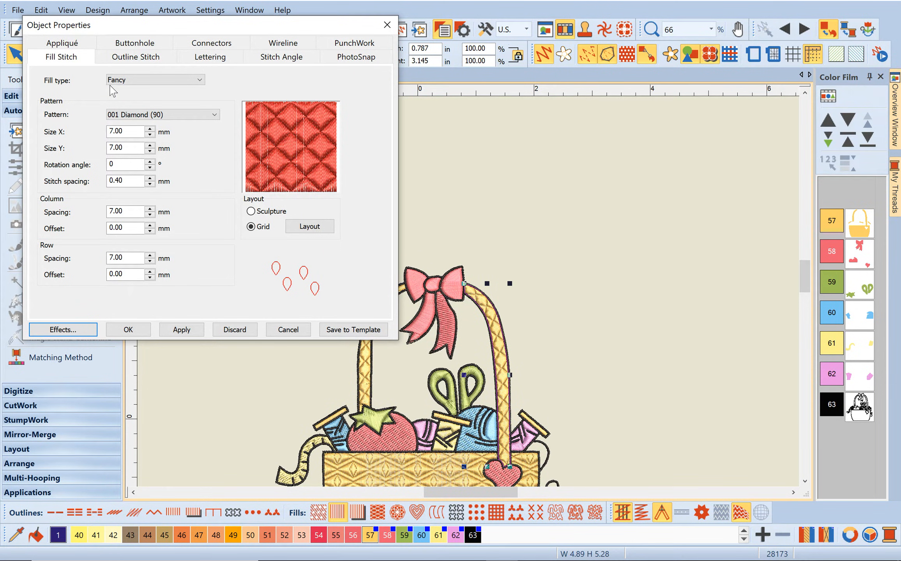
click(181, 330)
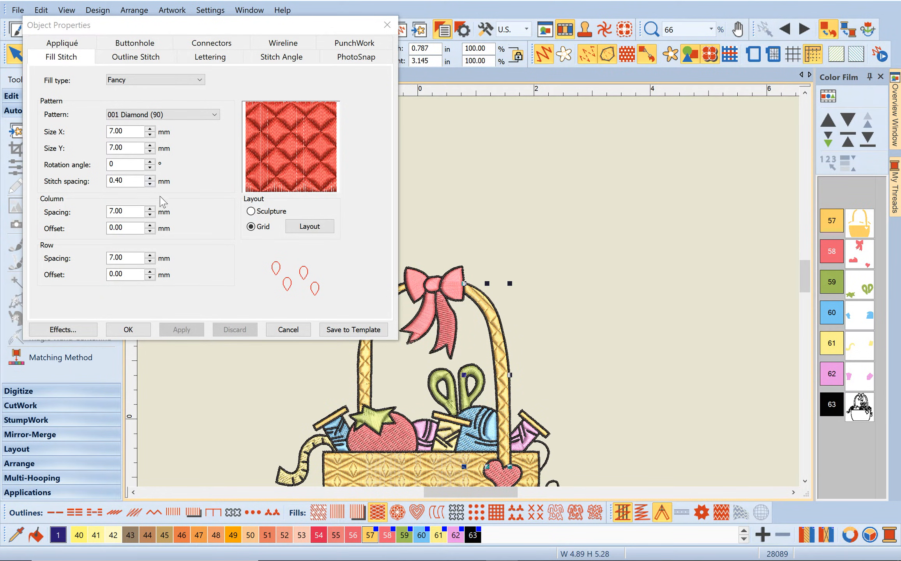
click(274, 332)
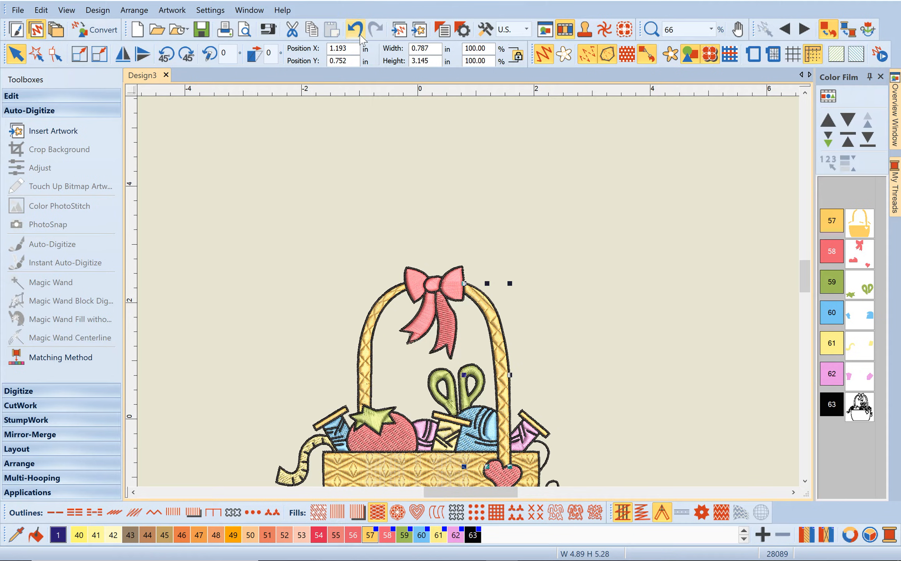
click(359, 35)
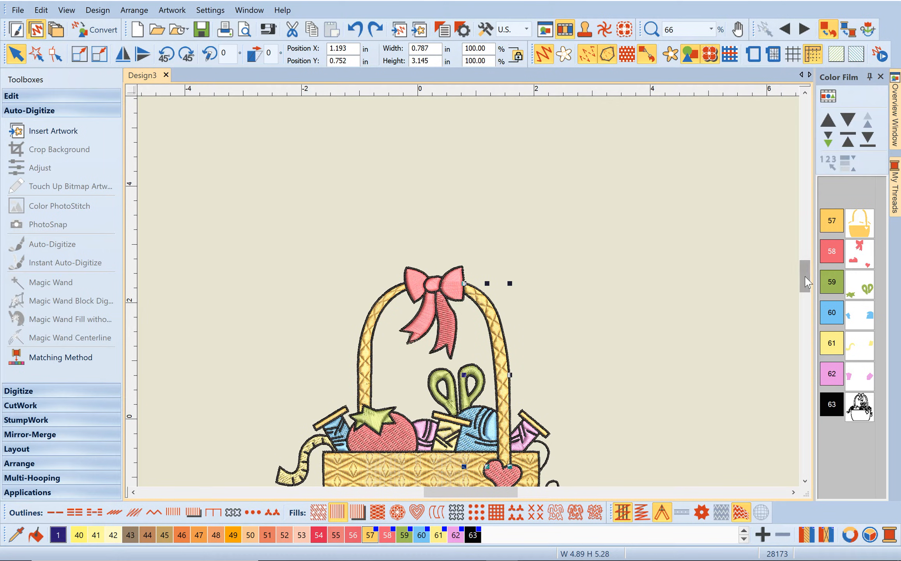
Select the red tomato pincushion and apply step pattern 28 to its Step fill
scroll(806, 282, down, 3)
click(403, 348)
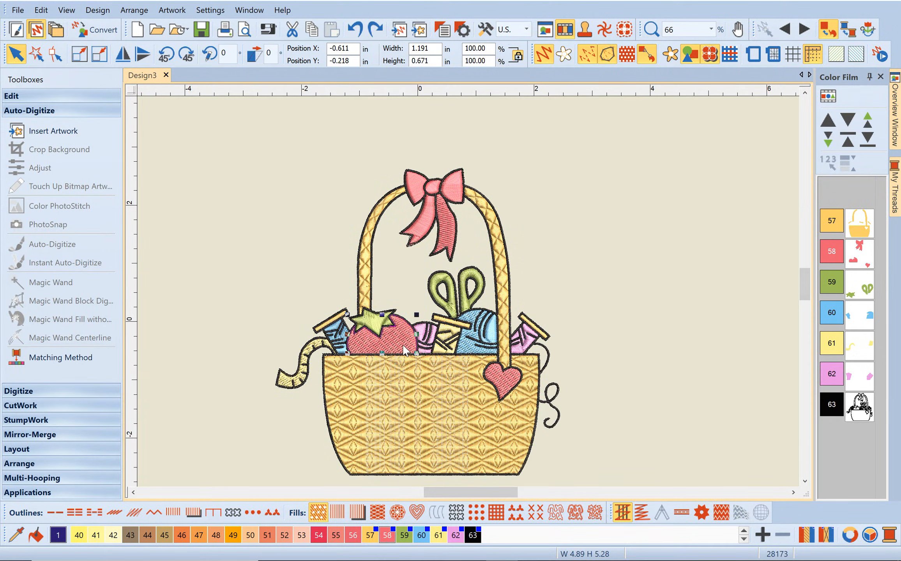
key(t)
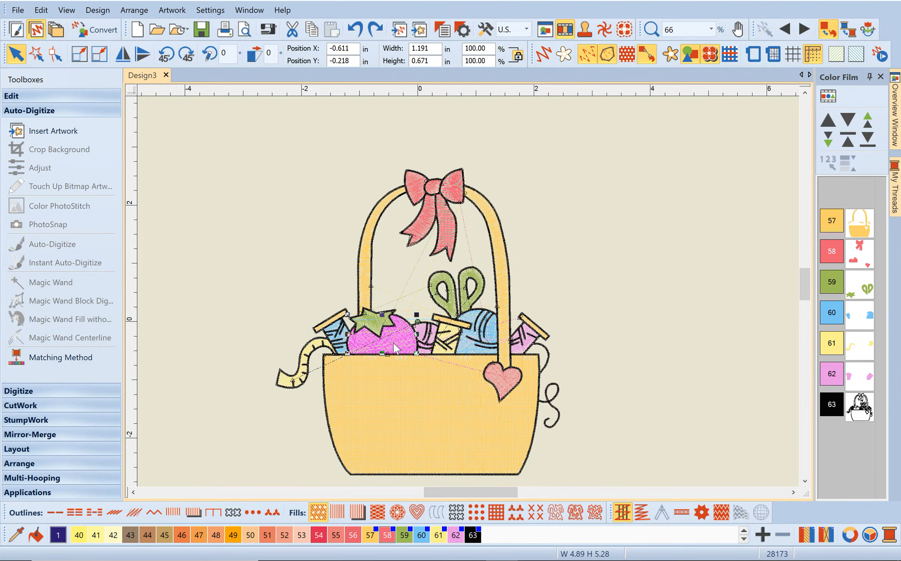
key(t)
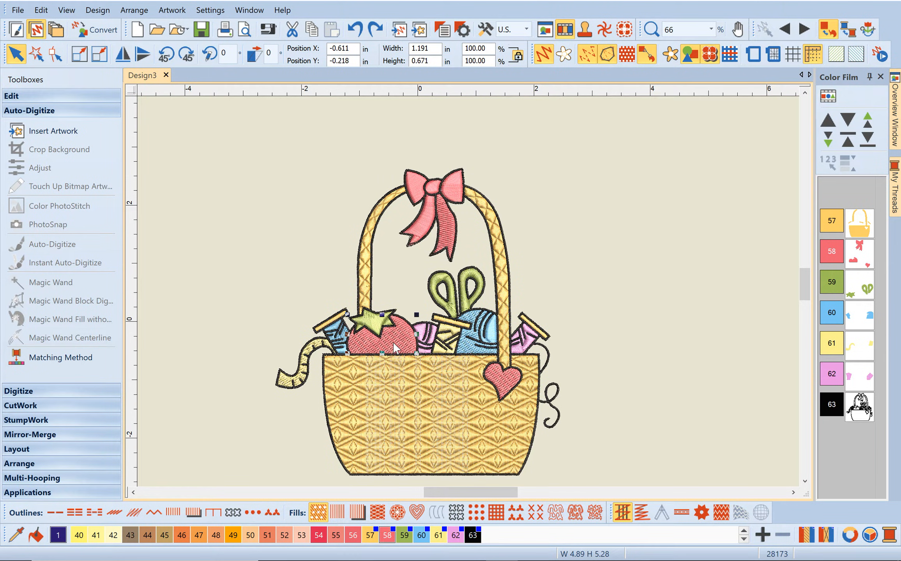
double_click(392, 341)
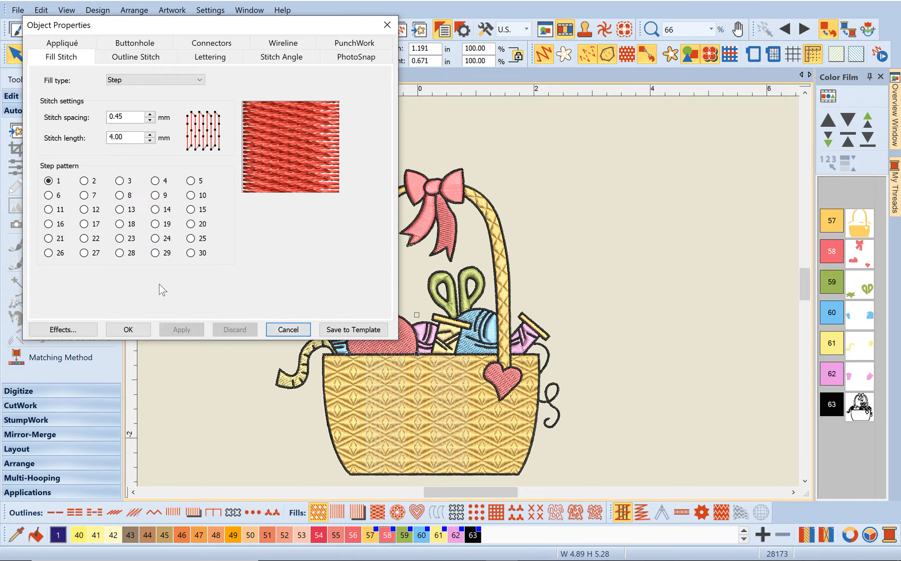
click(120, 253)
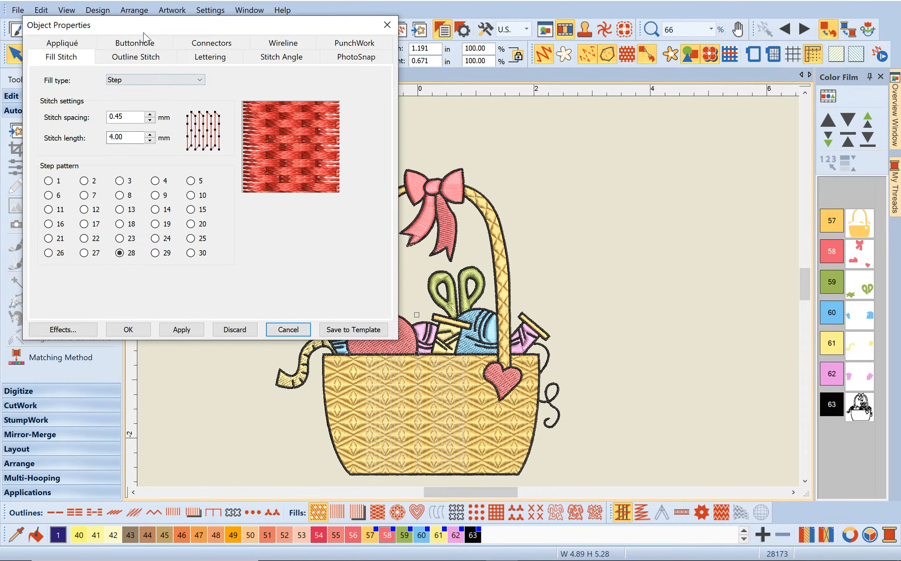
drag(147, 31, 668, 16)
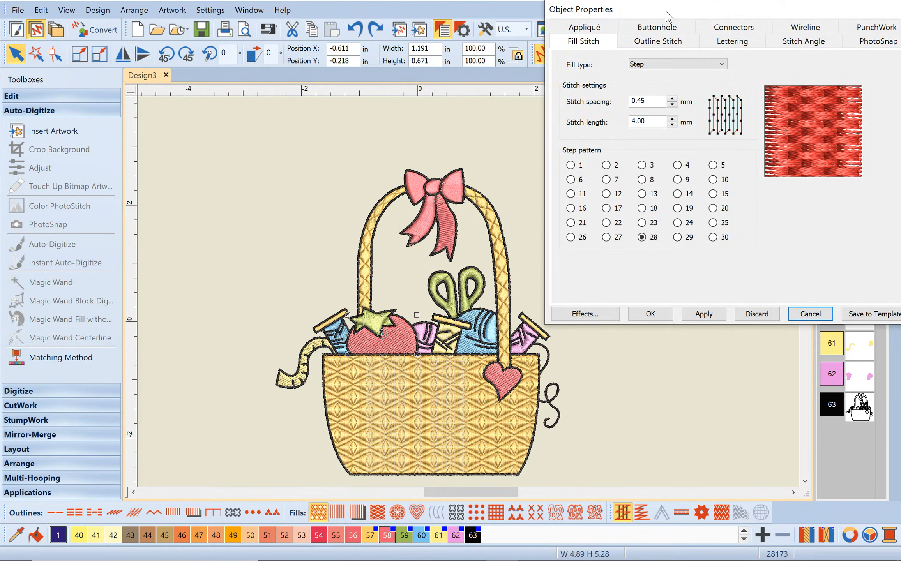
click(703, 314)
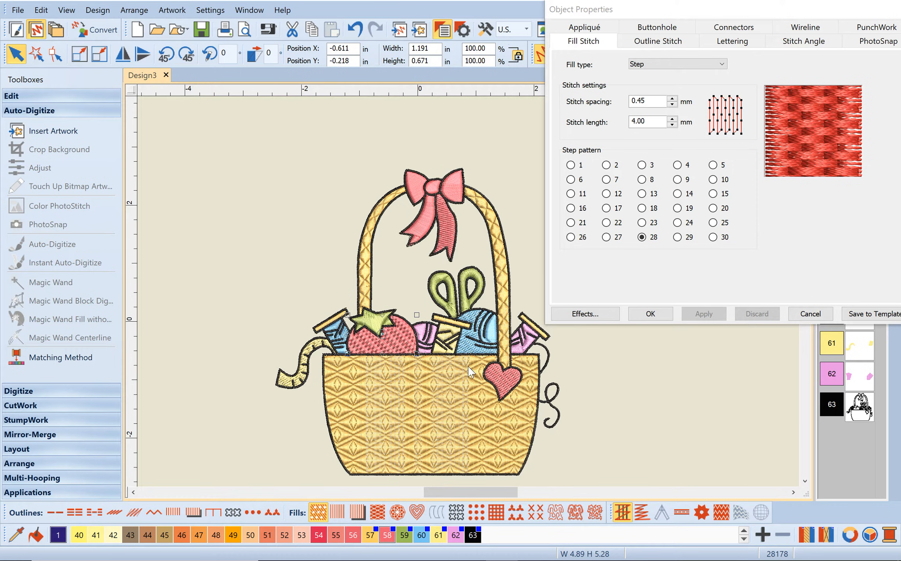
Change the small right section of the blue yarn ball to a Step fill and apply it
click(493, 337)
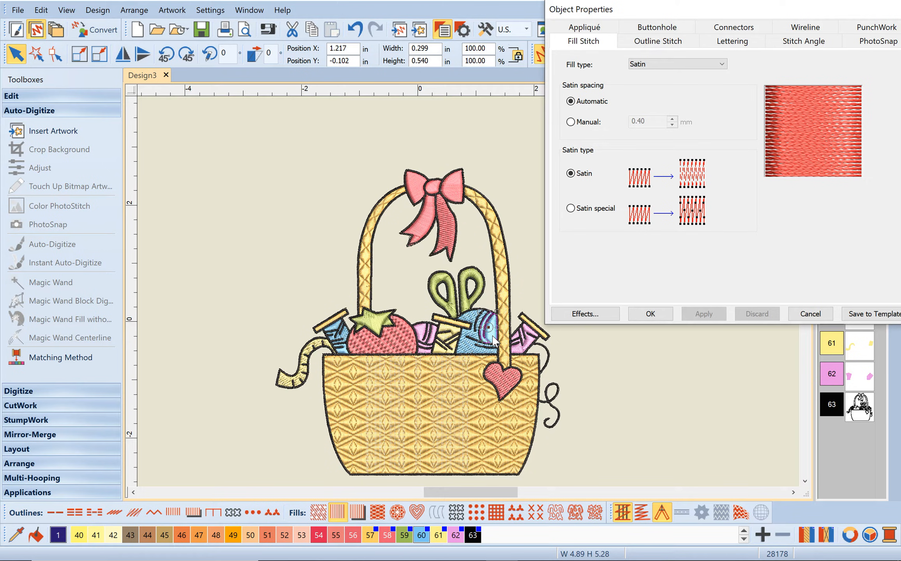
click(723, 66)
click(671, 75)
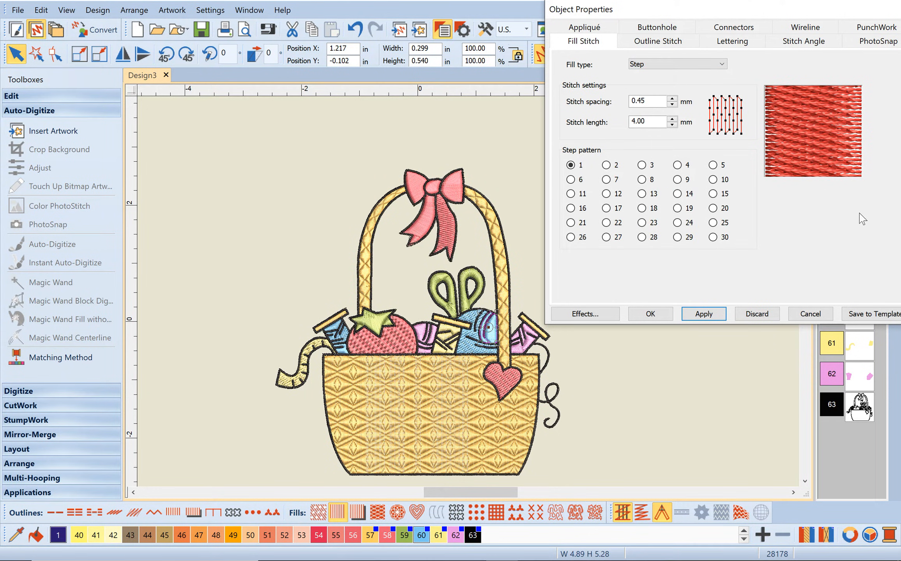
click(721, 310)
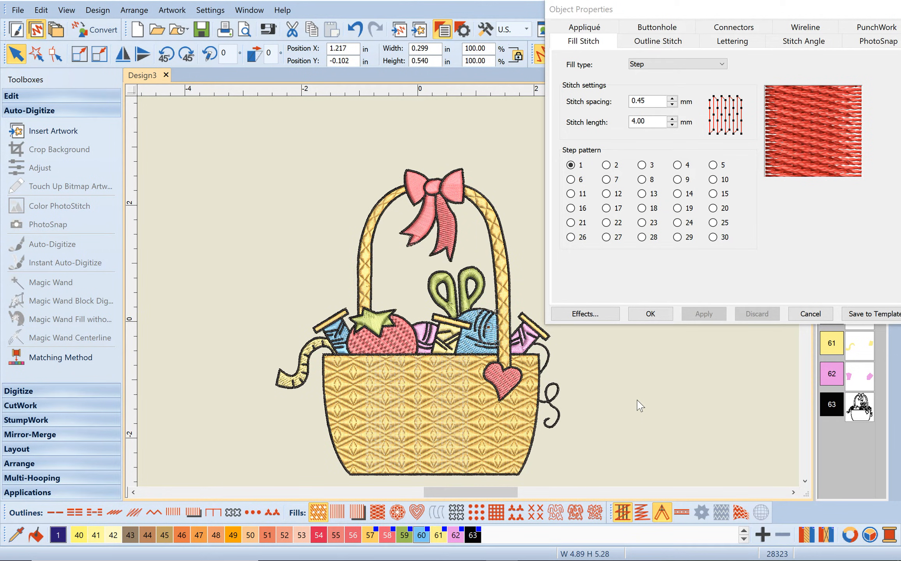
Select the whole design and apply a pull compensation of 0.40 mm in its effects settings
key(ctrl+a)
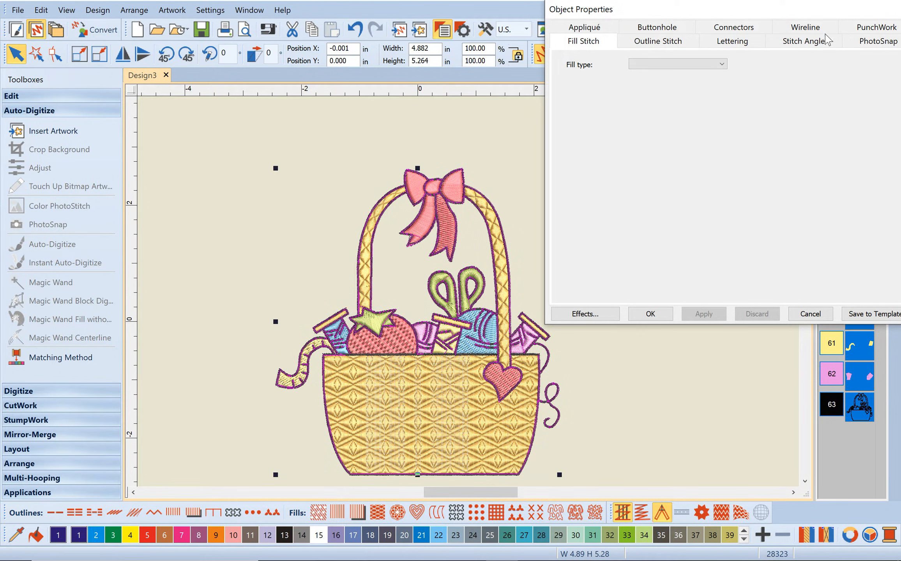
drag(785, 8, 740, 7)
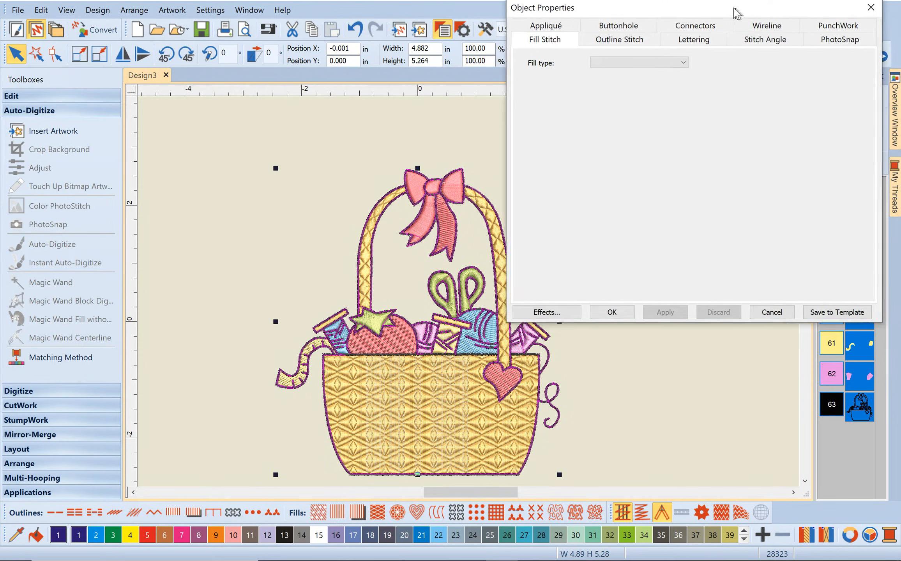
click(546, 312)
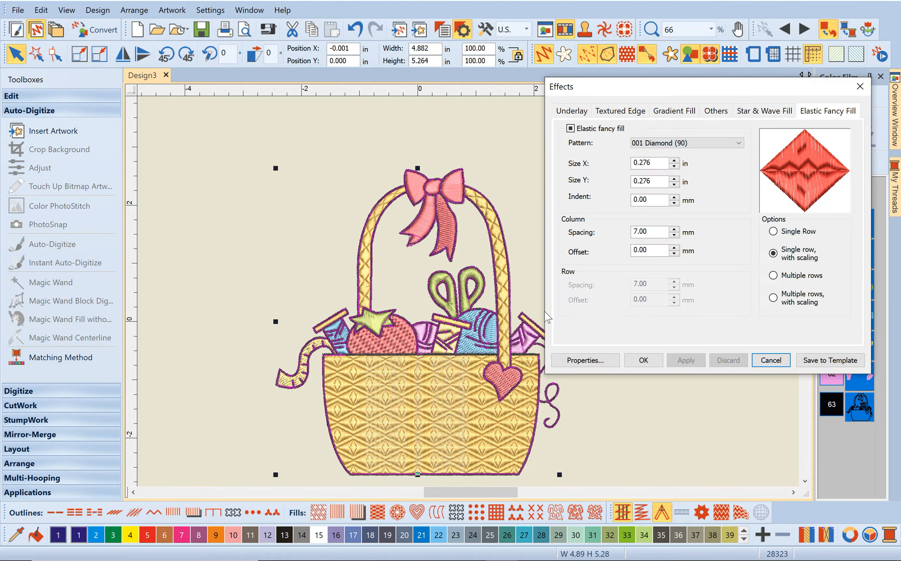
click(721, 114)
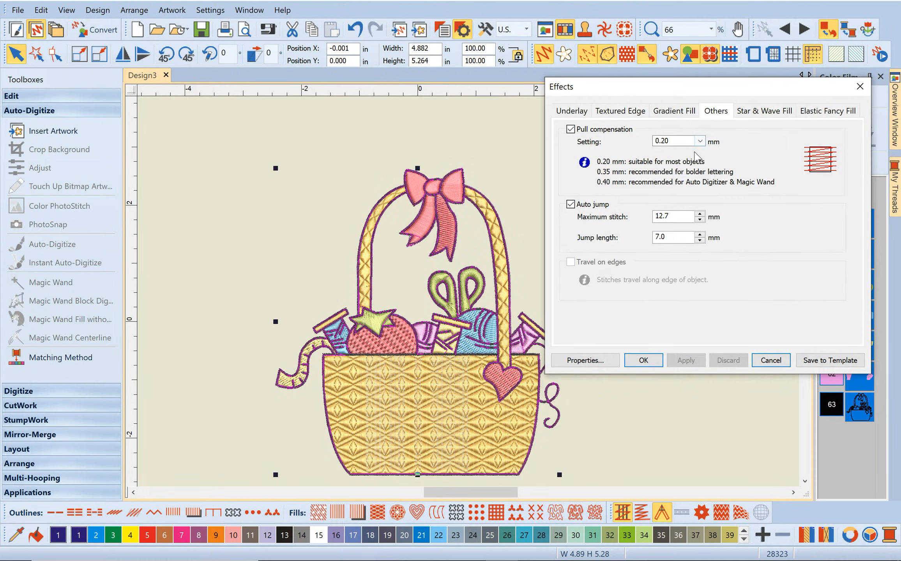
click(699, 141)
click(684, 172)
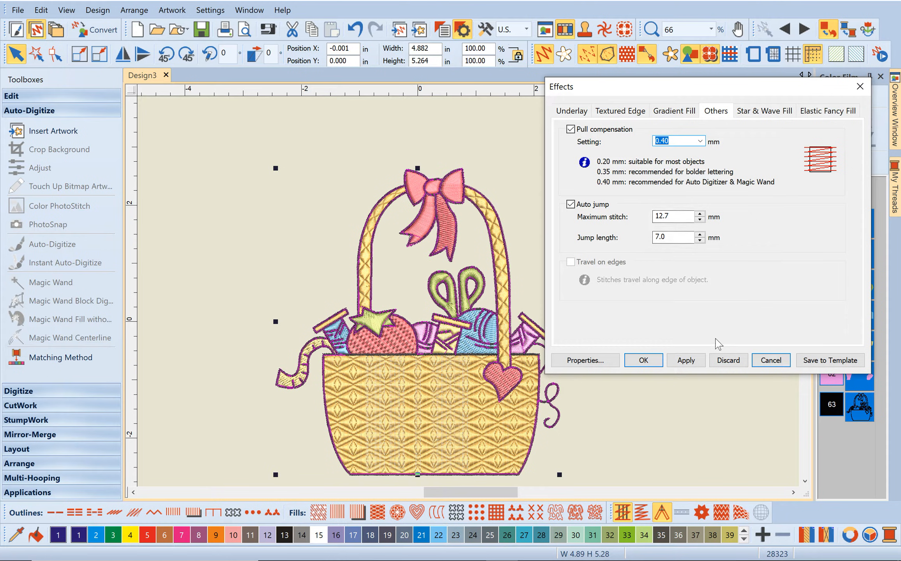
click(687, 361)
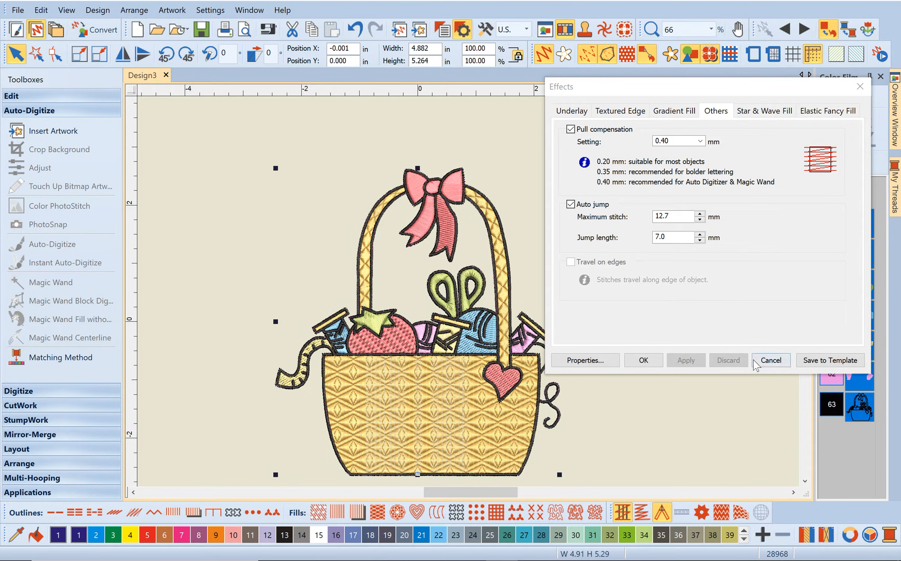
Undo the pull compensation change, reapply 0.40 mm to the whole design and close the effects settings
click(360, 27)
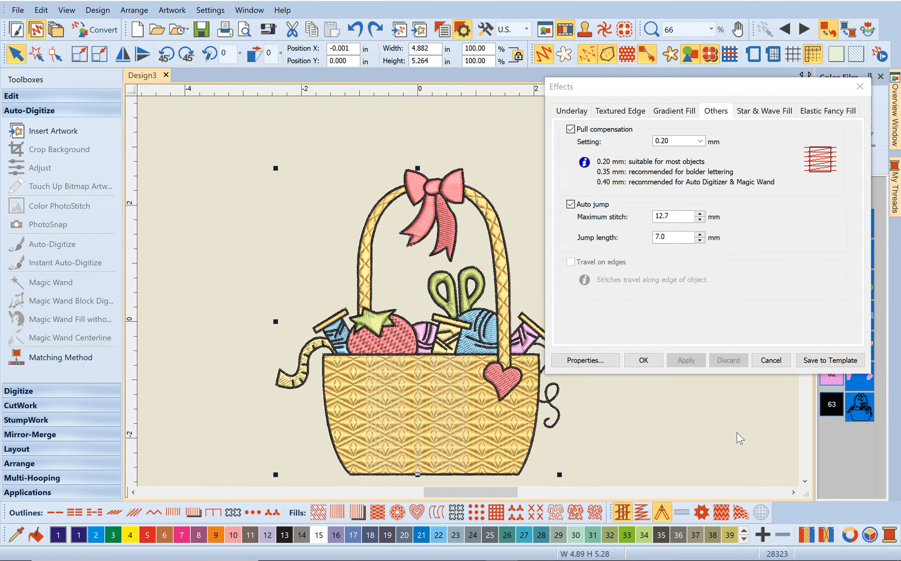
click(699, 141)
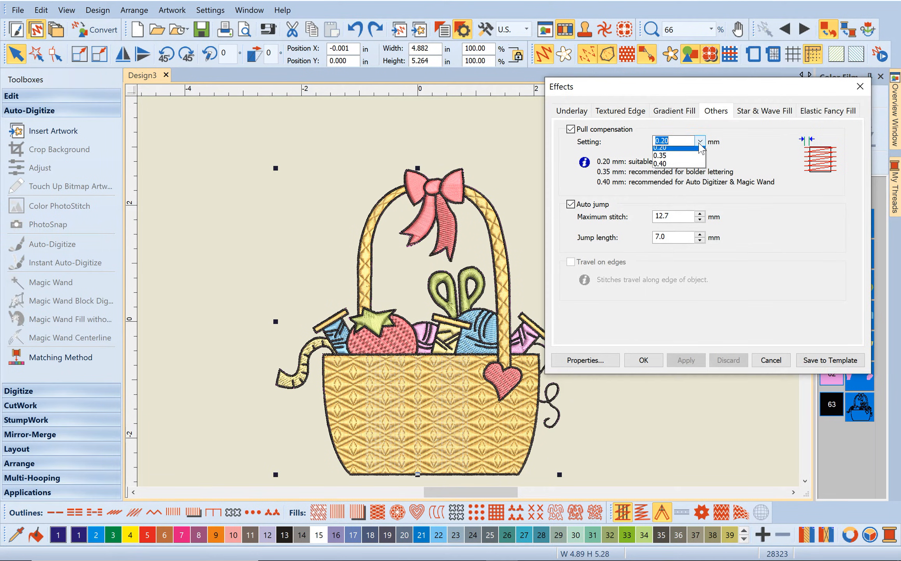
click(684, 167)
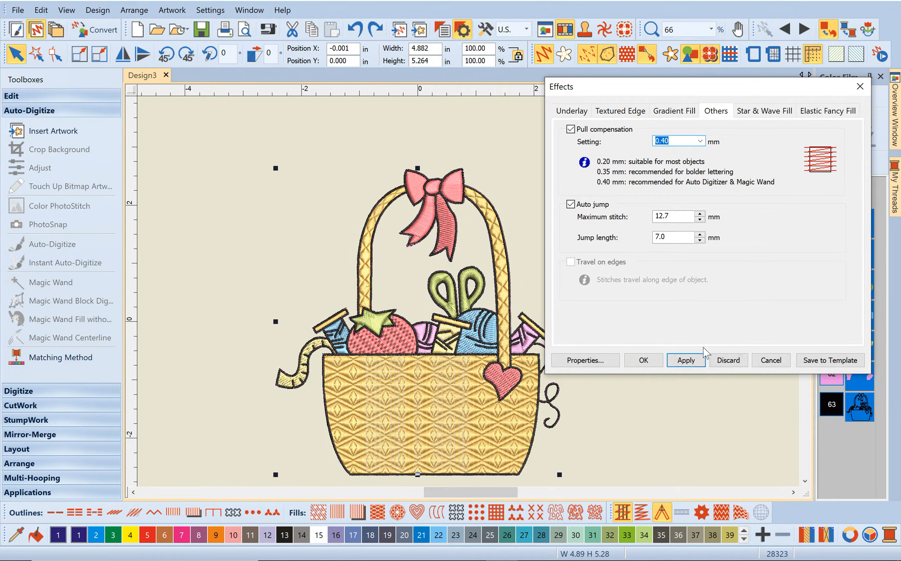
click(699, 360)
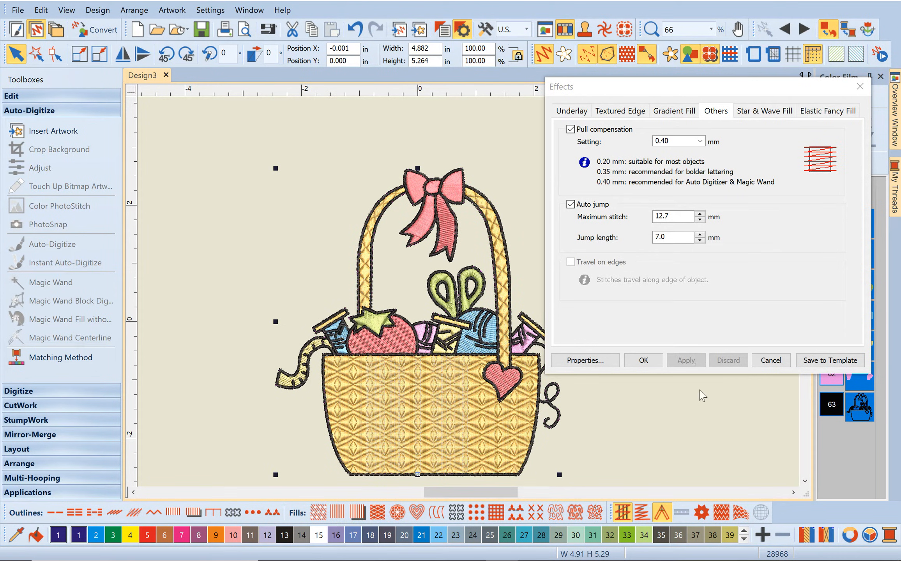
click(651, 367)
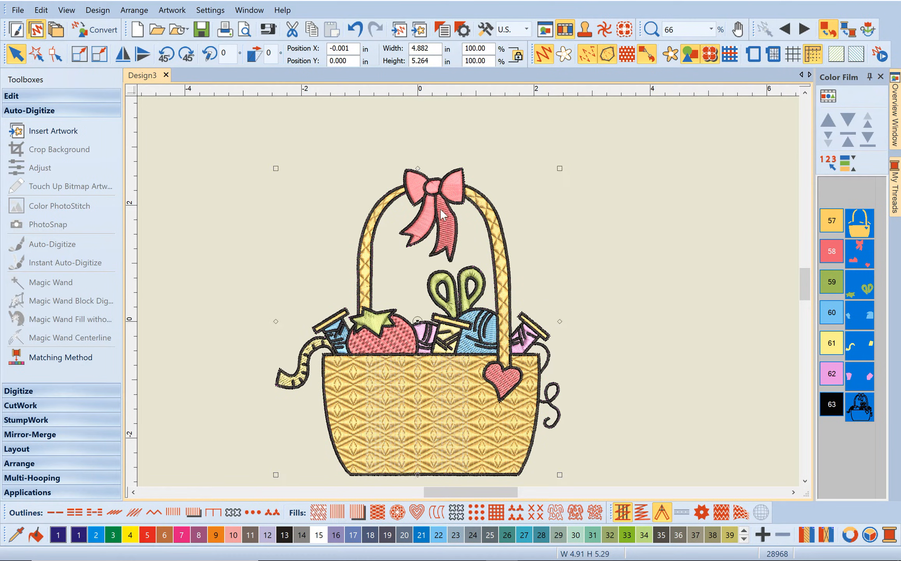
Change the bow's right hanging ribbon tail from a Step fill to a Satin fill and deselect it
click(623, 206)
click(413, 214)
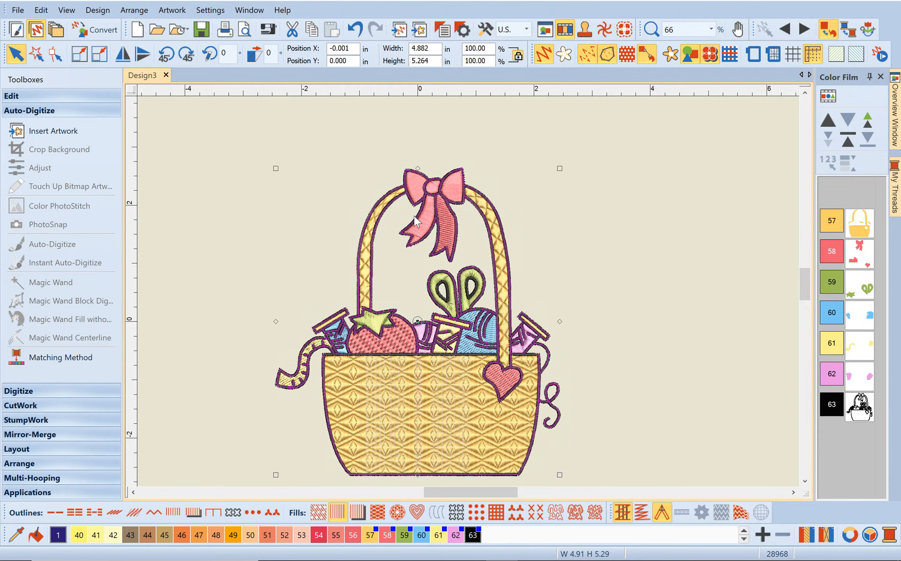
click(659, 272)
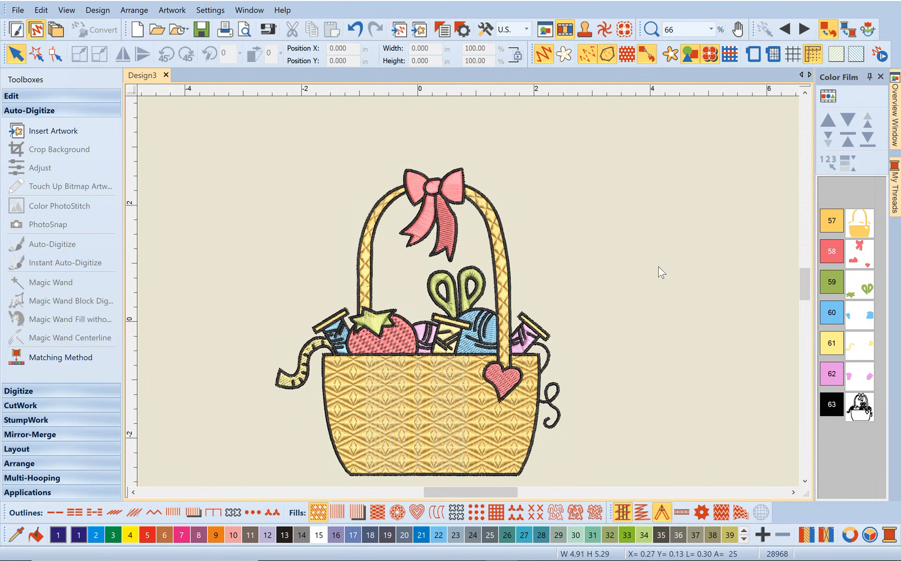
click(449, 218)
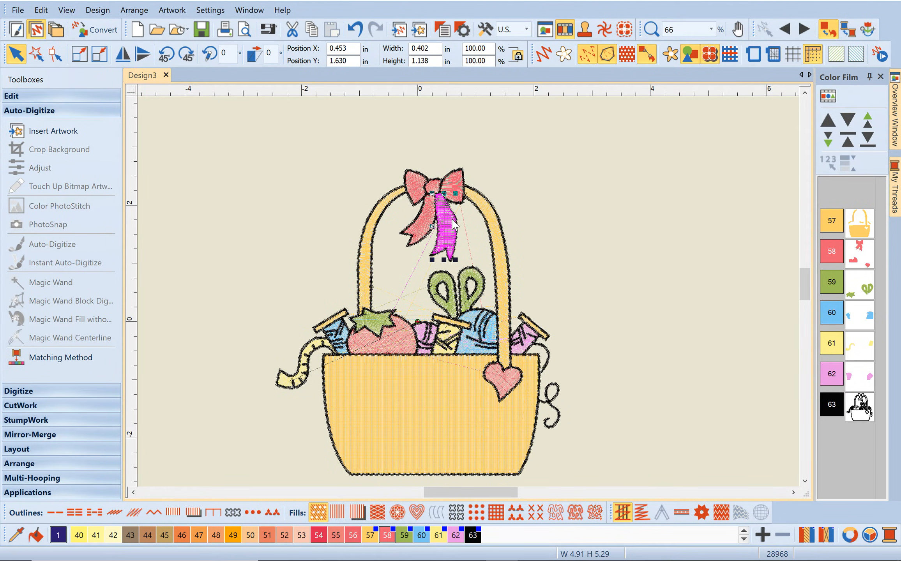
key(t)
scroll(451, 221, up, 1)
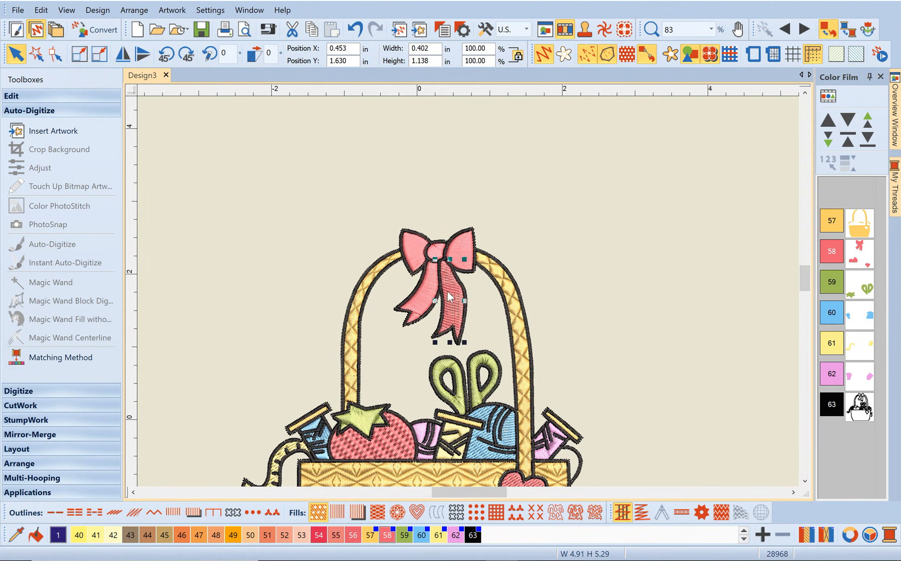
click(338, 512)
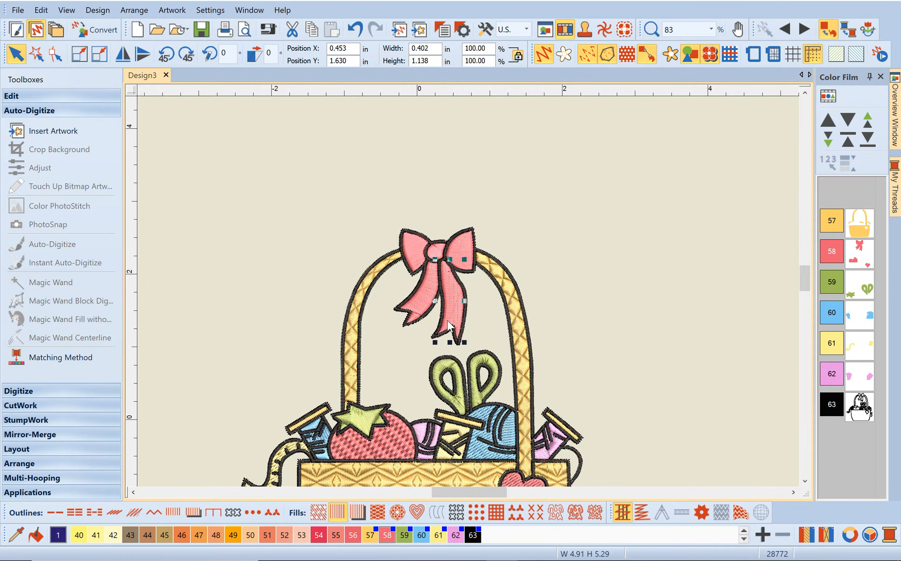
click(712, 32)
click(693, 41)
click(734, 222)
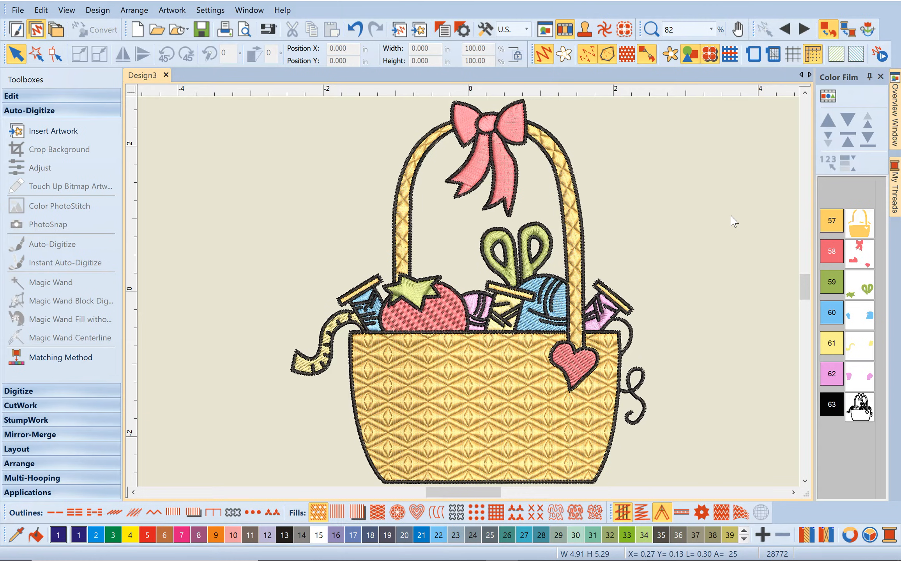
Close the sewing basket design and start a new blank design
click(166, 75)
click(451, 307)
click(135, 33)
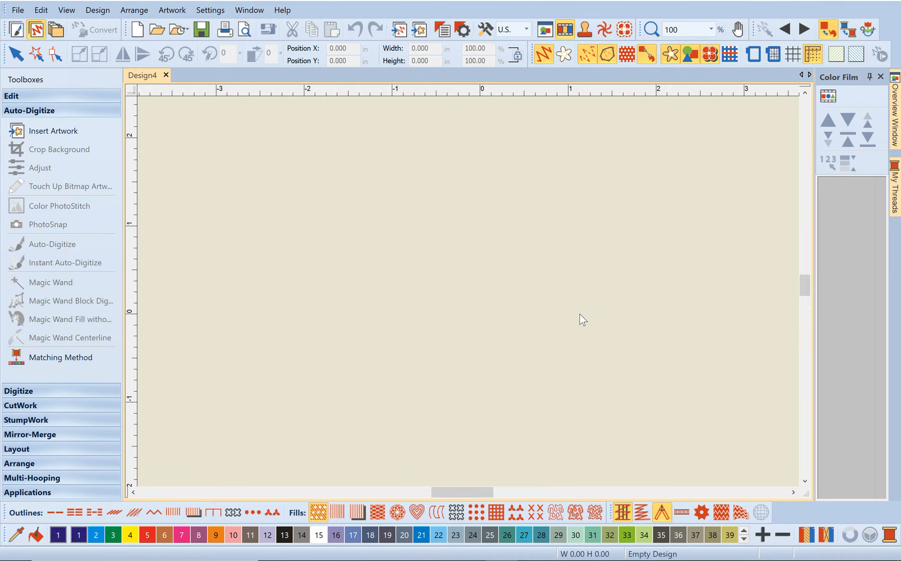
Insert the artwork file Cherries.wmf into the blank design and fit it in view
click(419, 32)
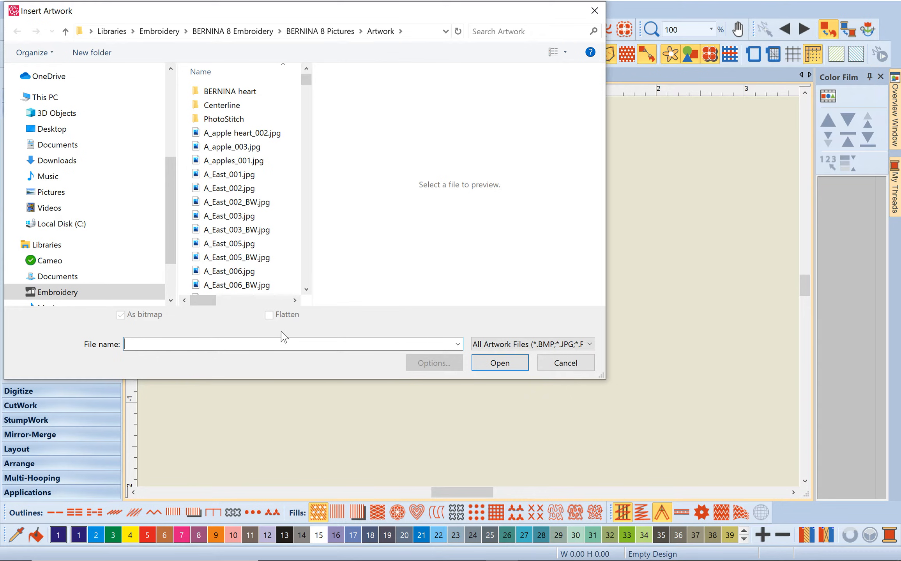
text(chee)
key(BackSpace)
text(r)
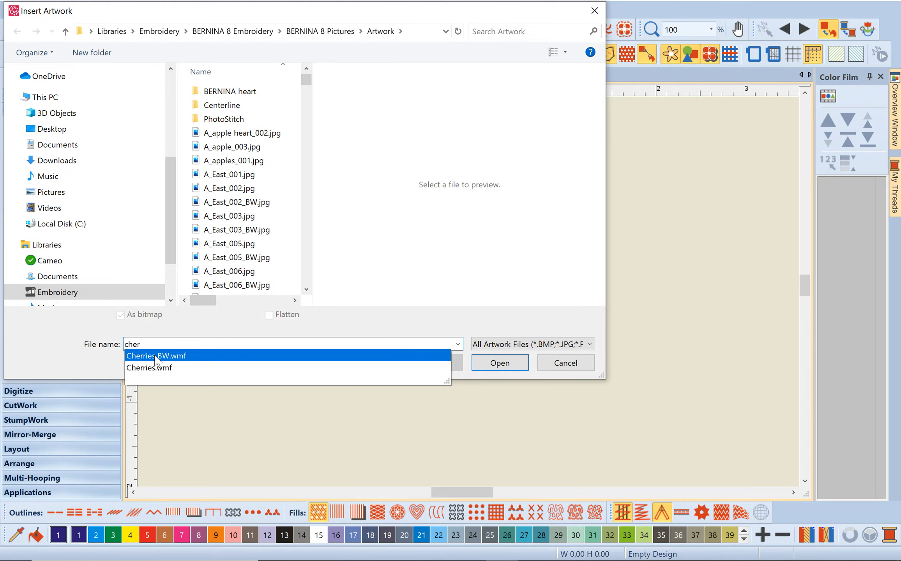
click(508, 366)
click(510, 367)
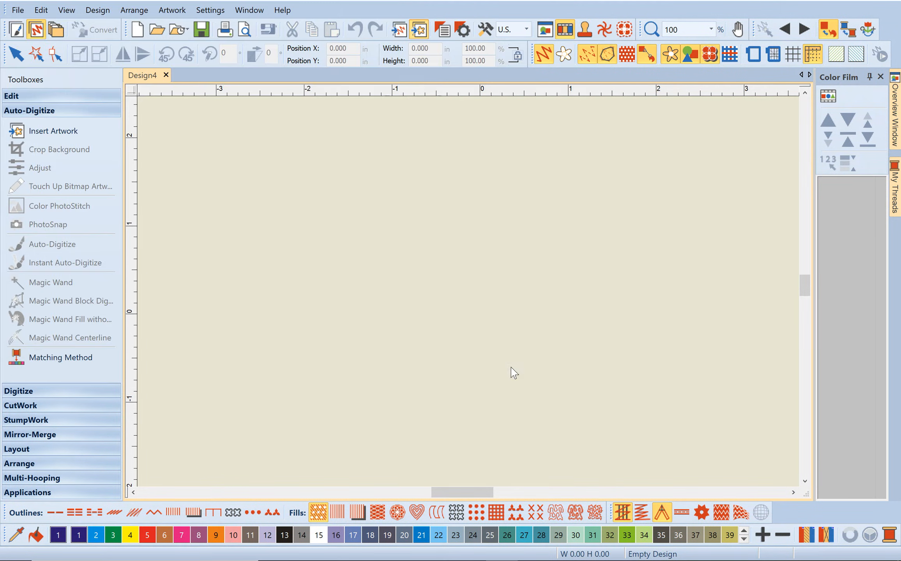
click(711, 28)
click(688, 51)
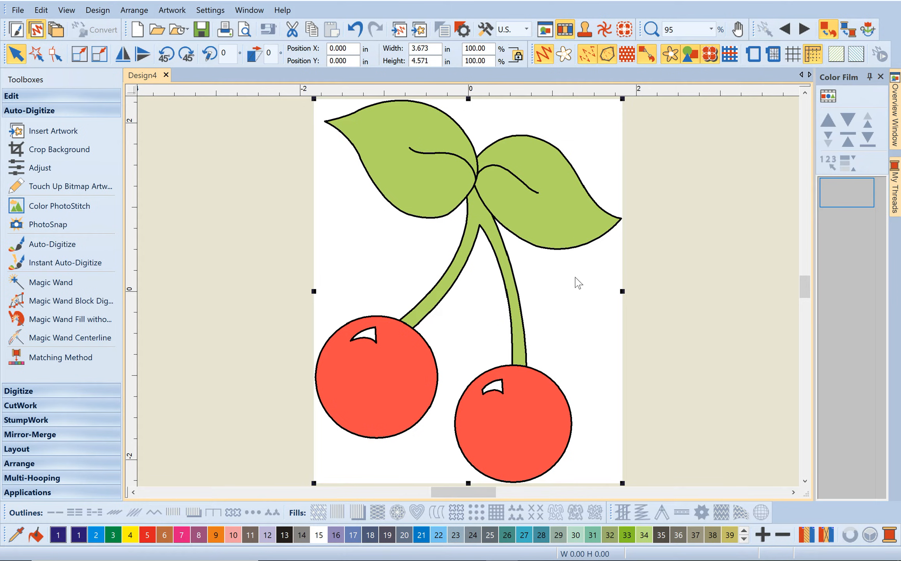
Try scaling the cherries artwork proportionally to 120% and from its lower-right corner to about 118%, undoing each resize
scroll(577, 281, down, 1)
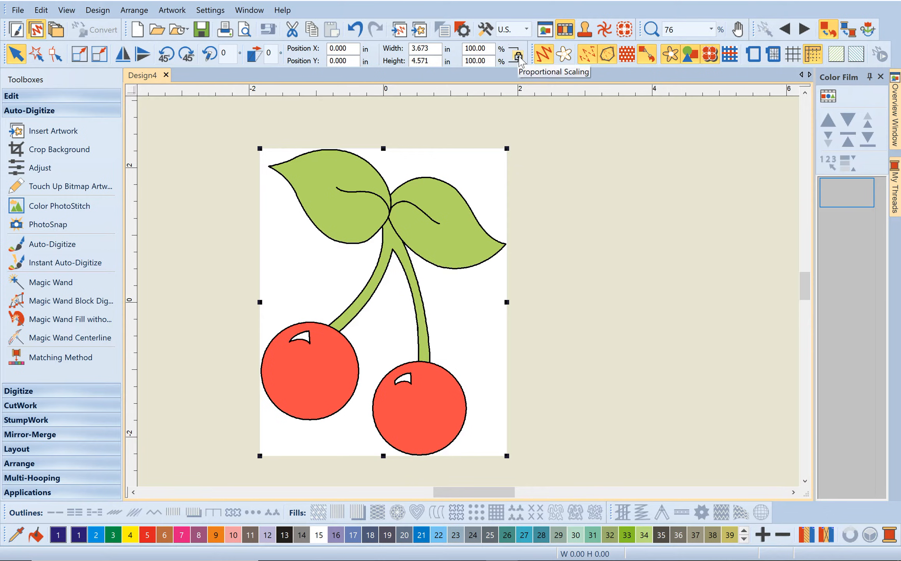
click(489, 48)
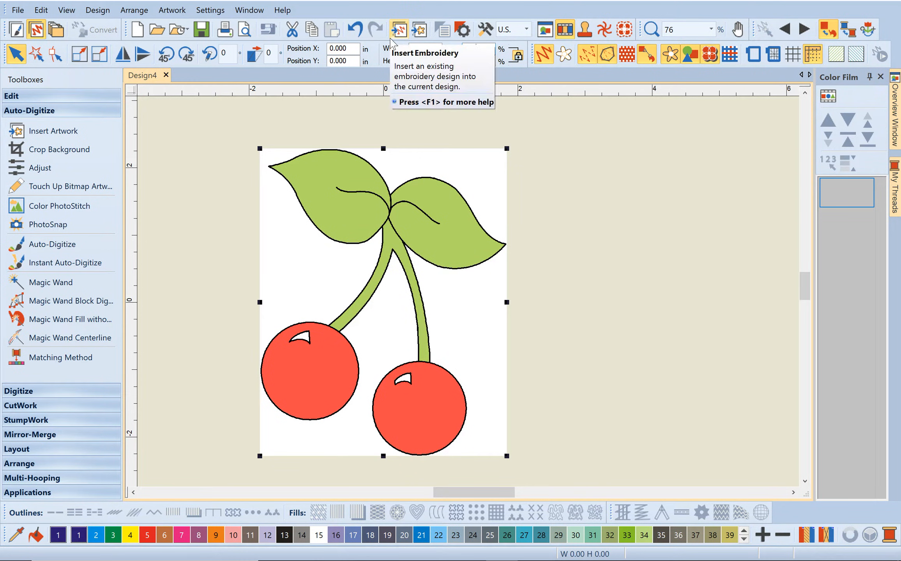
click(572, 166)
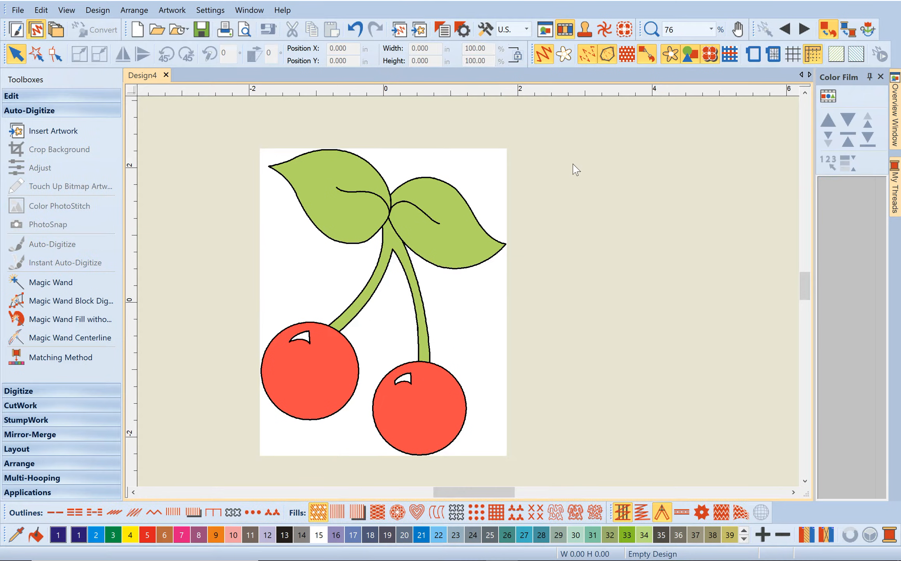
click(494, 284)
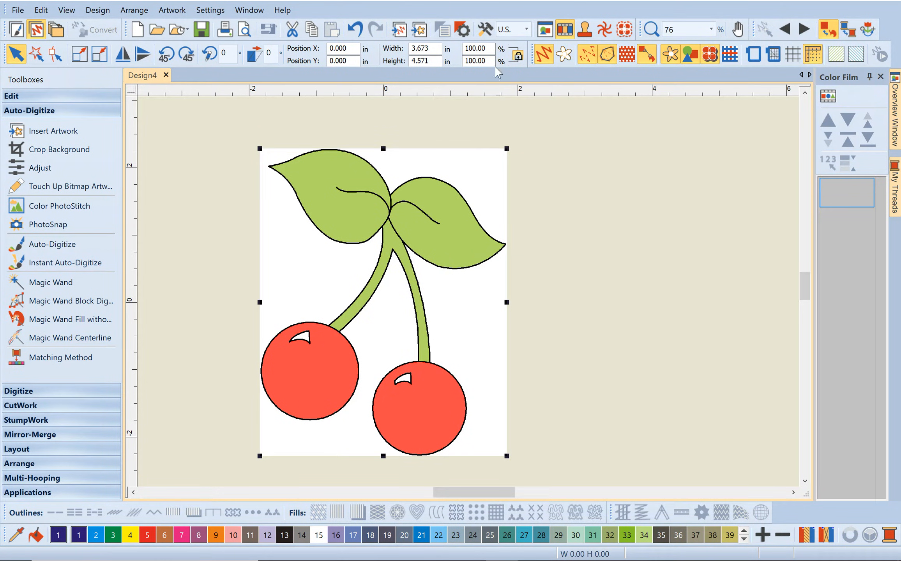
click(476, 48)
text(120)
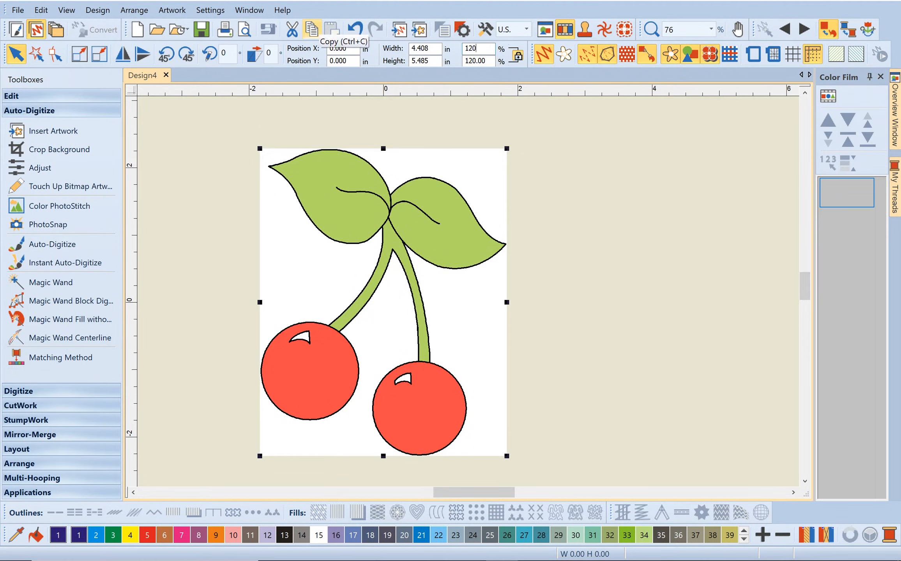
key(Return)
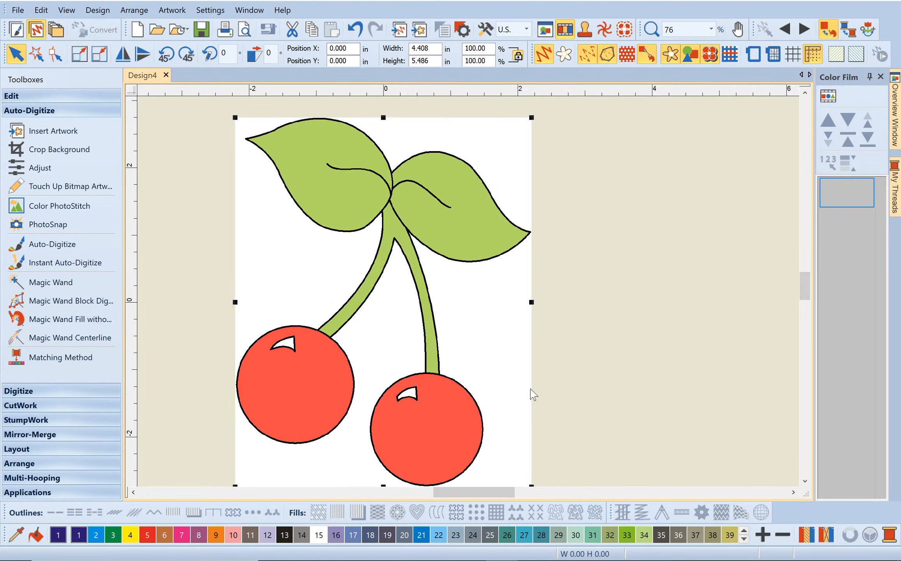
click(354, 30)
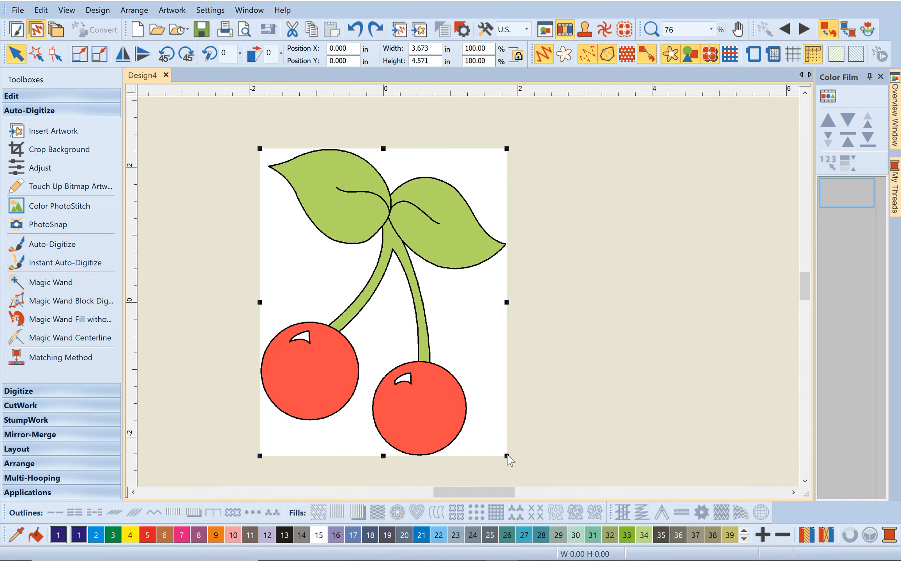
drag(505, 456, 624, 426)
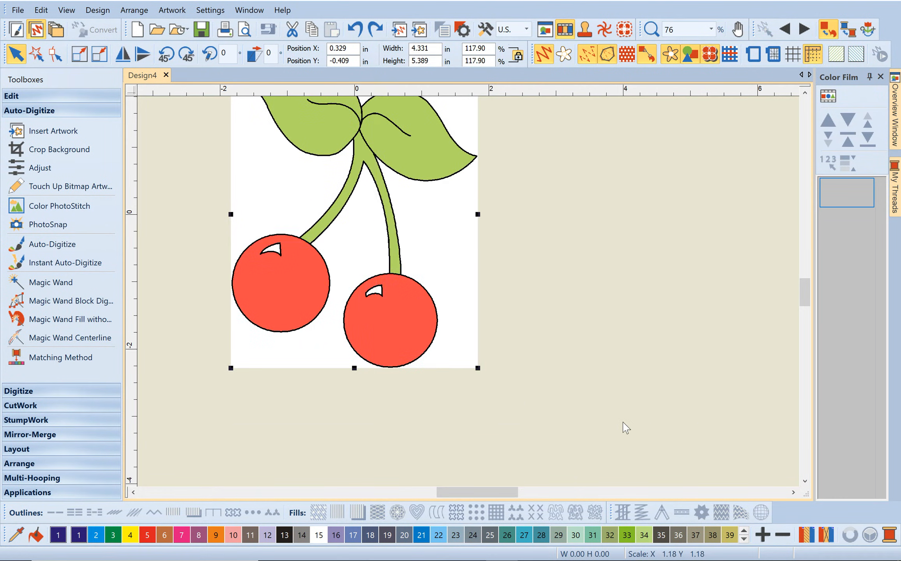
click(355, 29)
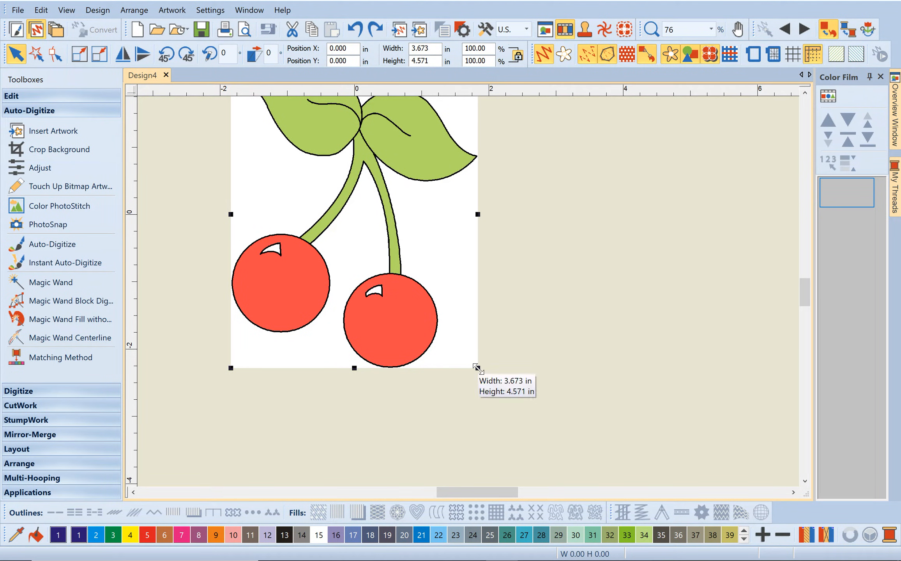
Enlarge the cherries artwork proportionally about its center to about 120%
drag(477, 365, 508, 399)
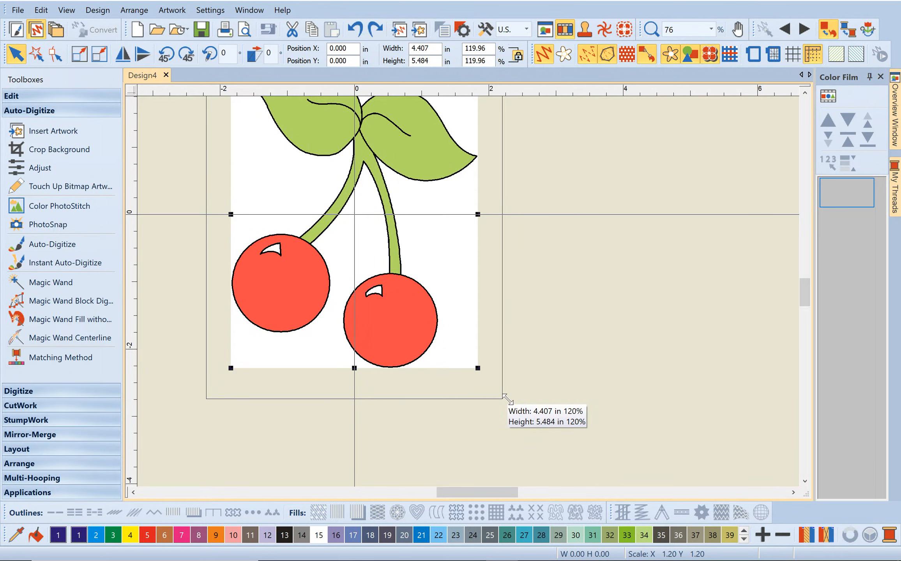
drag(508, 399, 508, 400)
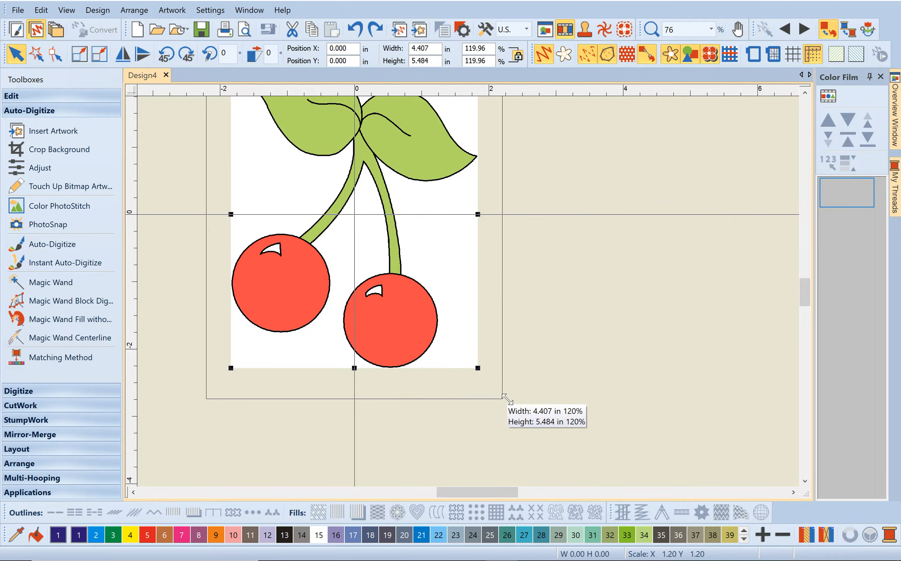
Try enlarging the cherries artwork a further 11% or so from its lower-right corner and undo that resize
drag(507, 398, 532, 447)
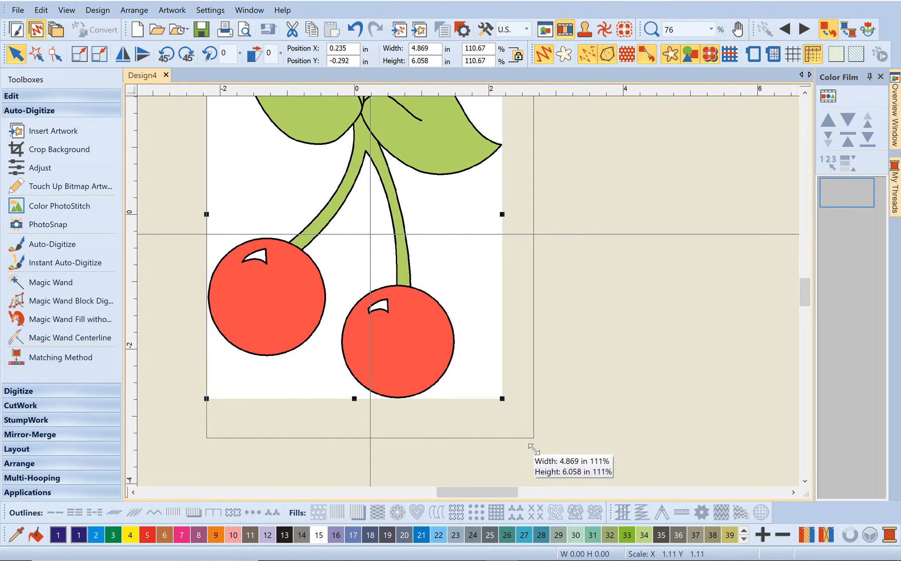
drag(533, 447, 532, 447)
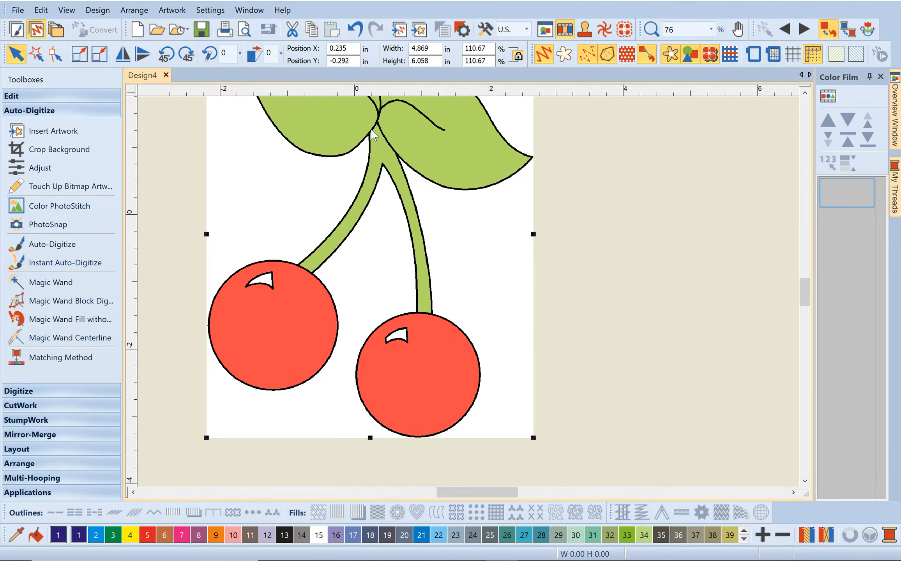
click(349, 33)
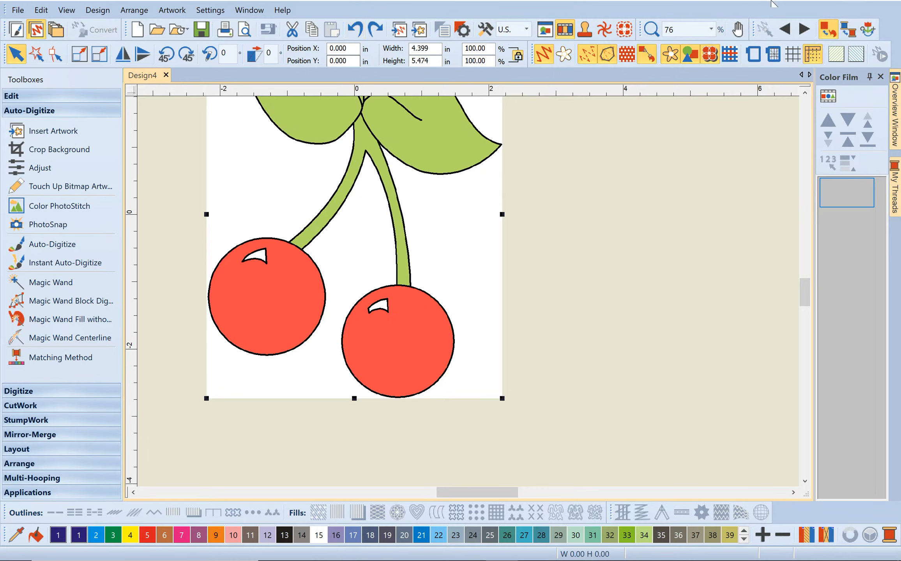
Start the Magic Wand on the cherries artwork and prepare its bitmap with cartoon processing at about four fifths strength, keeping four colors
click(710, 29)
click(699, 43)
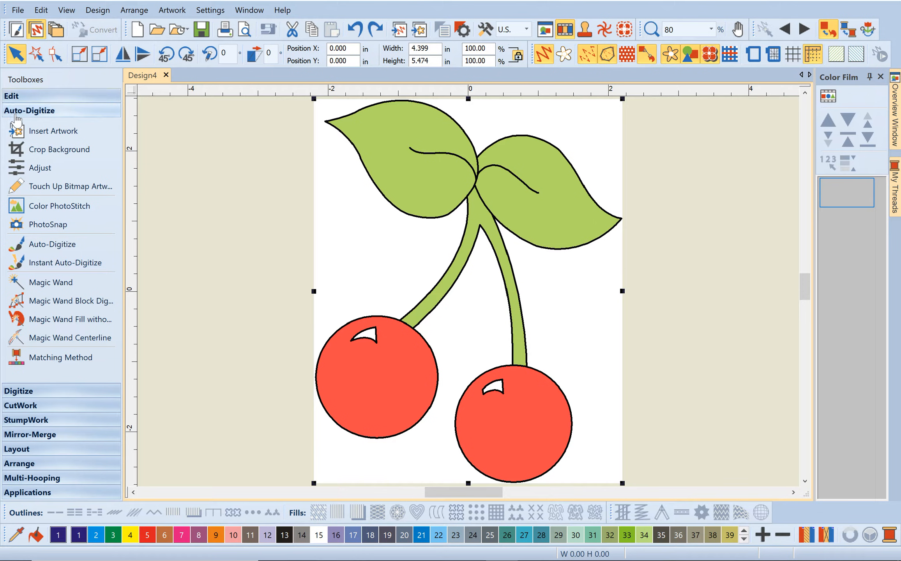
click(62, 288)
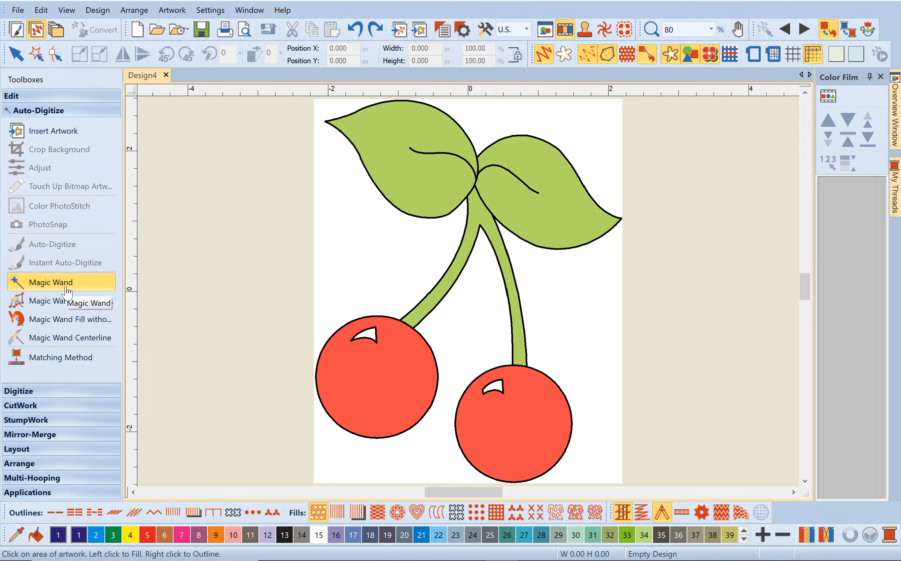
click(429, 260)
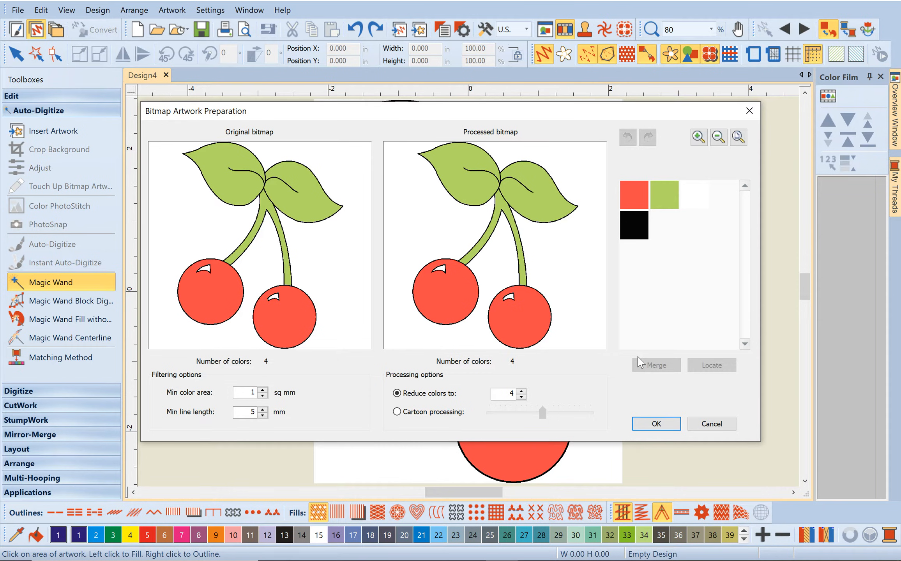
click(398, 412)
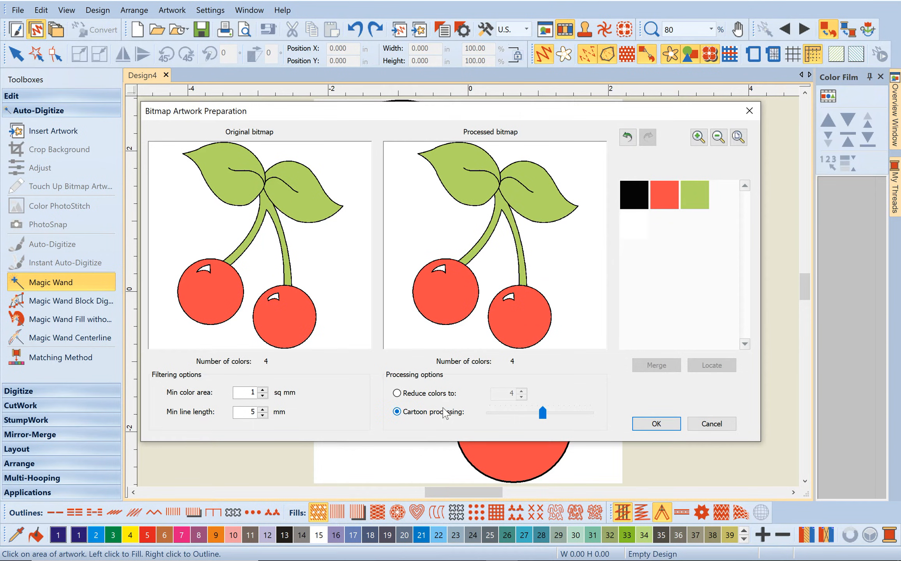
drag(544, 414, 617, 421)
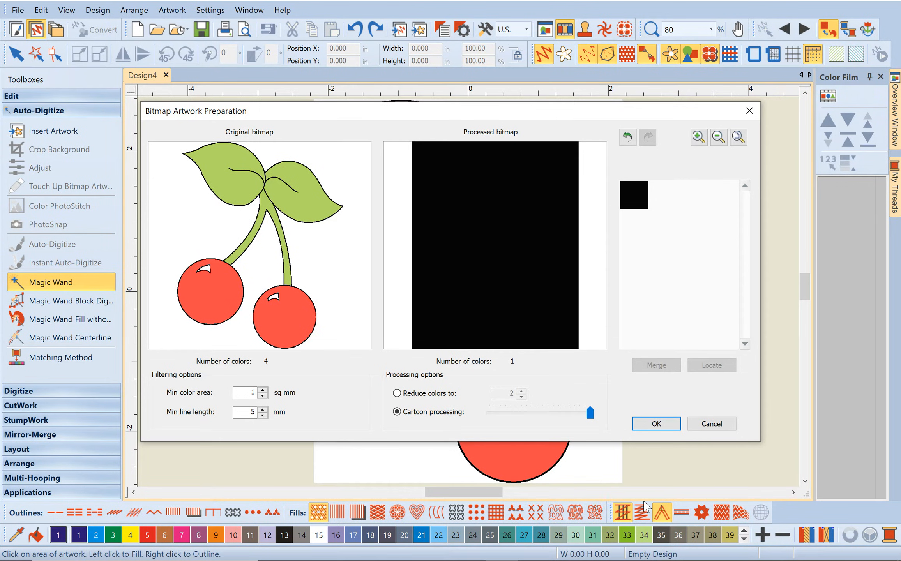
key(Left)
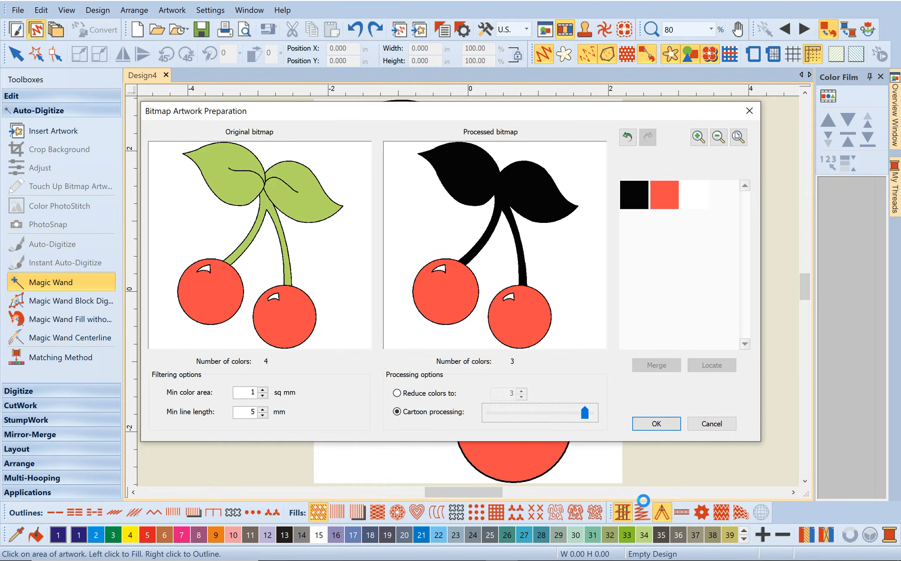
key(Left)
key(Left)
key(Left)
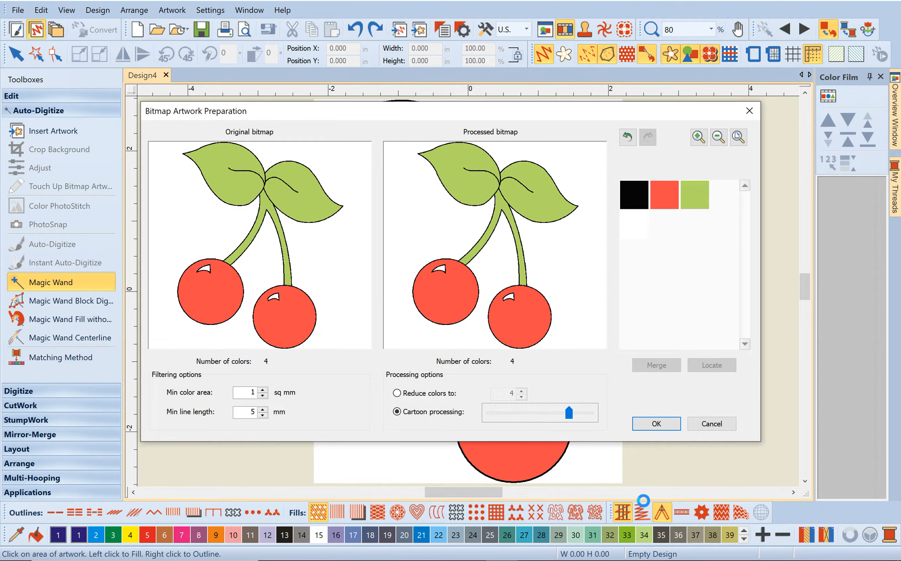
click(656, 424)
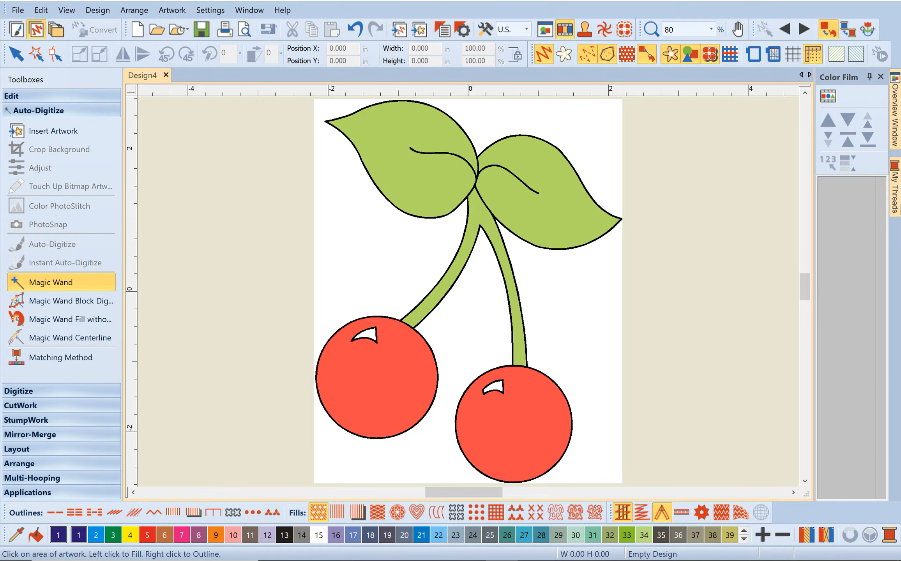
Open the My Threads list and check where it is offered among the program's dockers
click(896, 184)
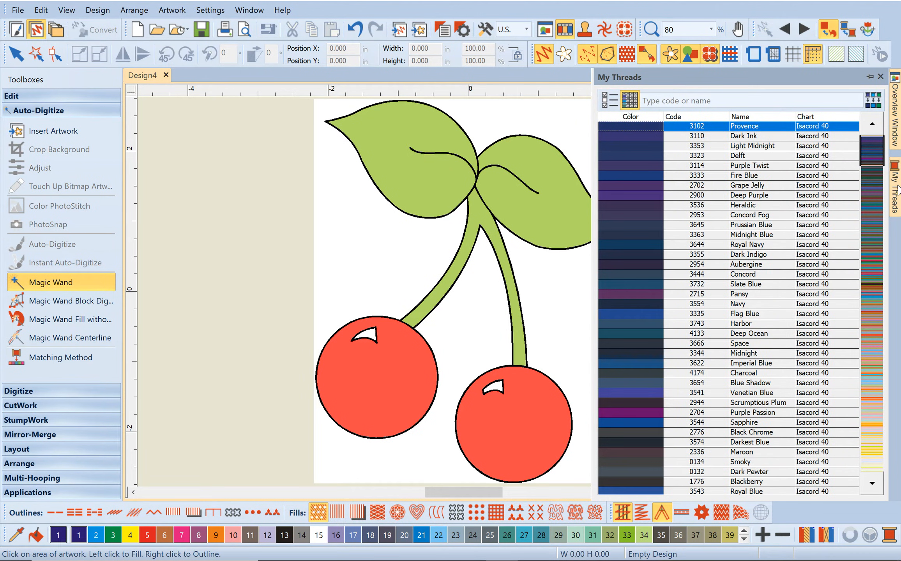
click(259, 11)
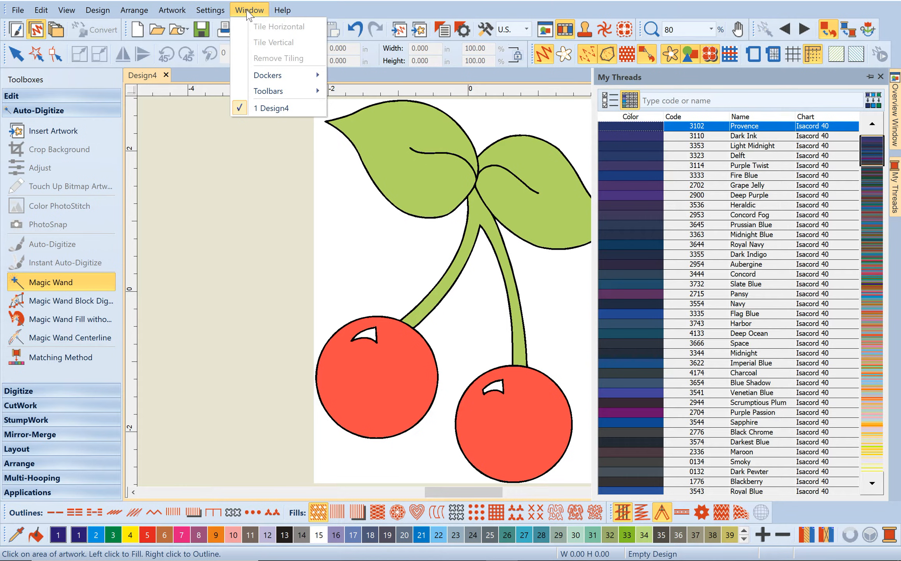
mouse_move(282, 78)
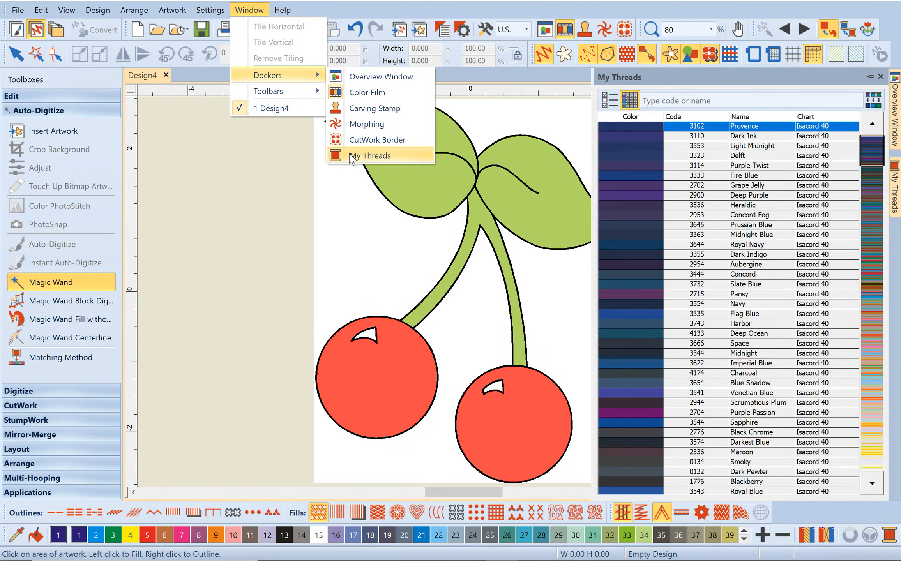
click(249, 12)
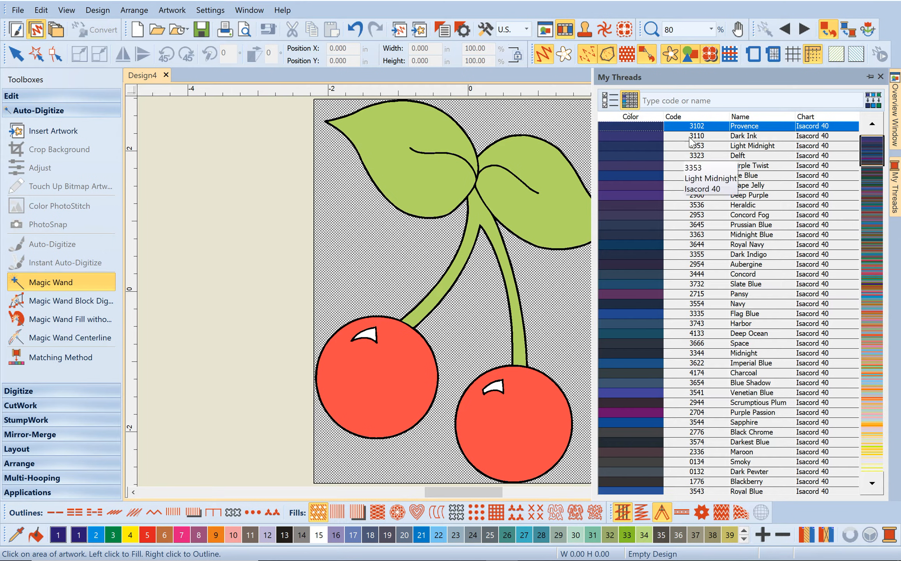
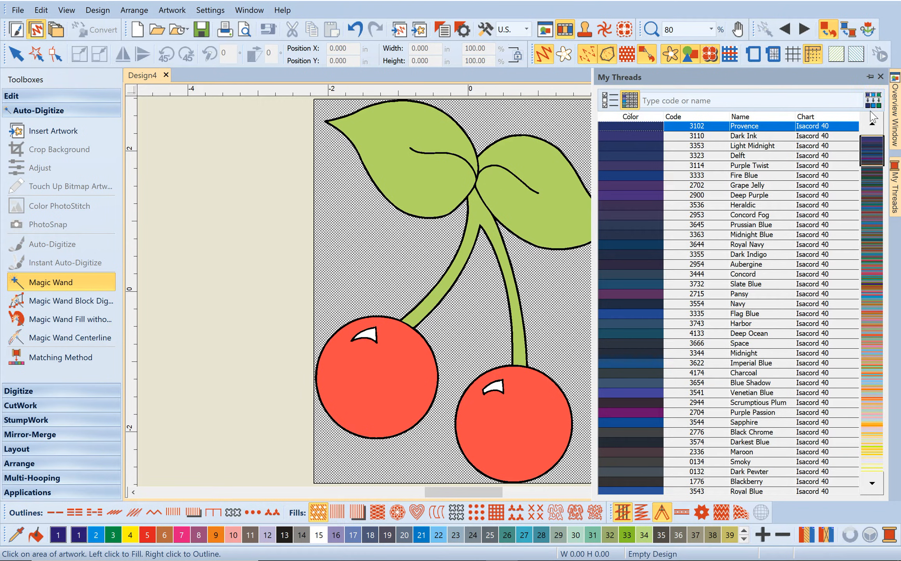
Review the available thread charts and the management options for the Isacord 40 chart, leaving the chart selection as it is
click(610, 106)
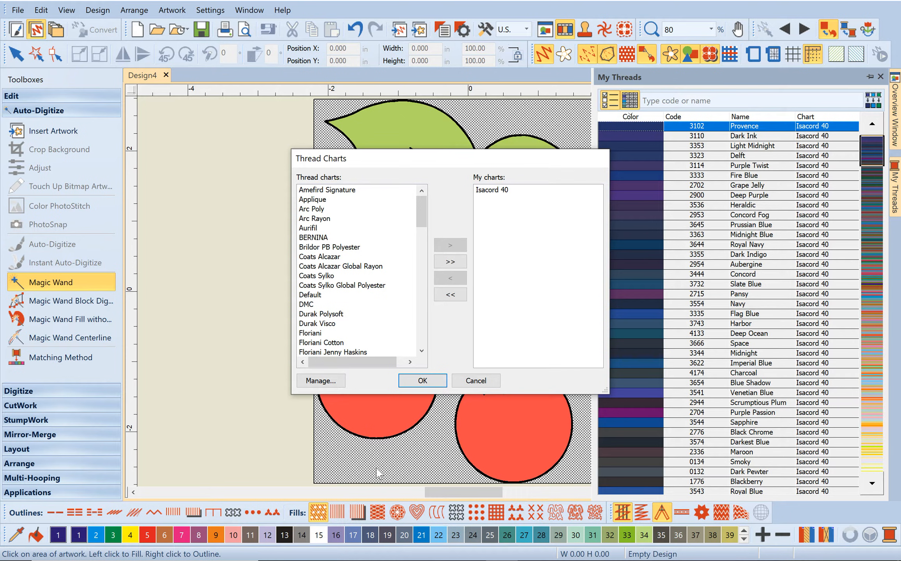
click(320, 380)
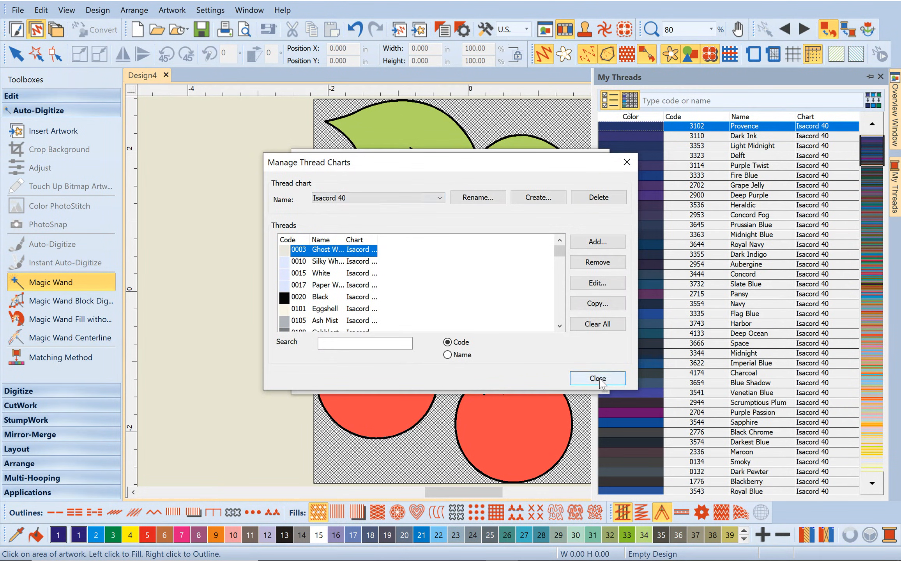
click(592, 378)
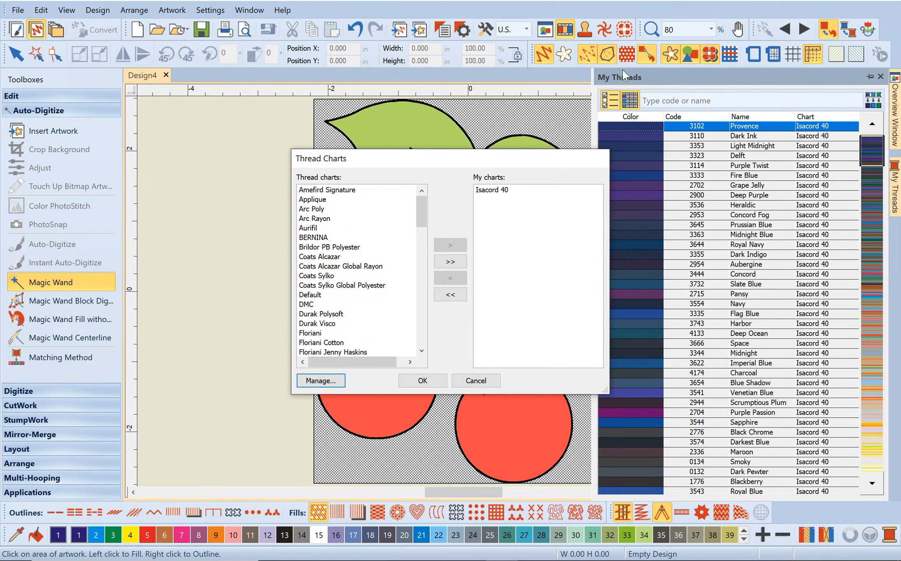
click(486, 385)
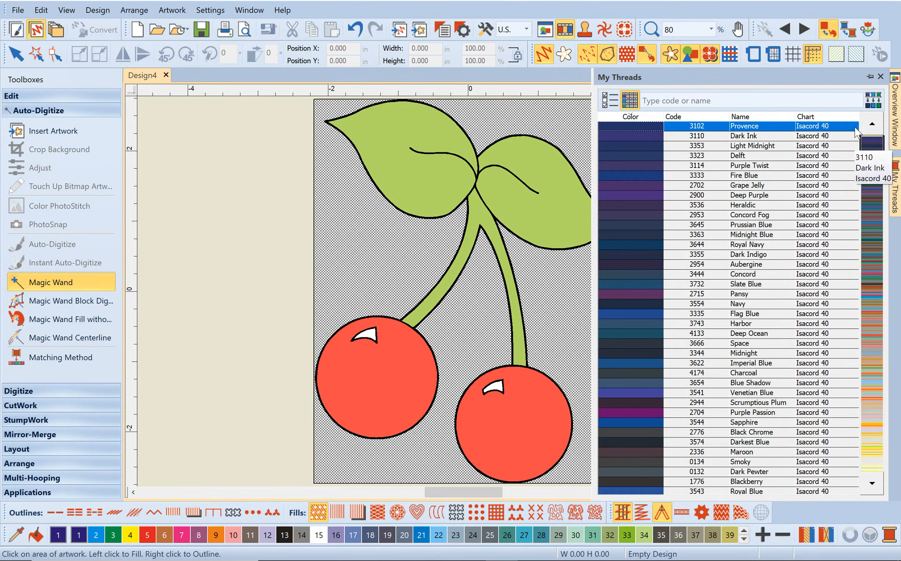
Convert the color palette to Isacord 40 threads and look through the thread list sorted by color
click(631, 101)
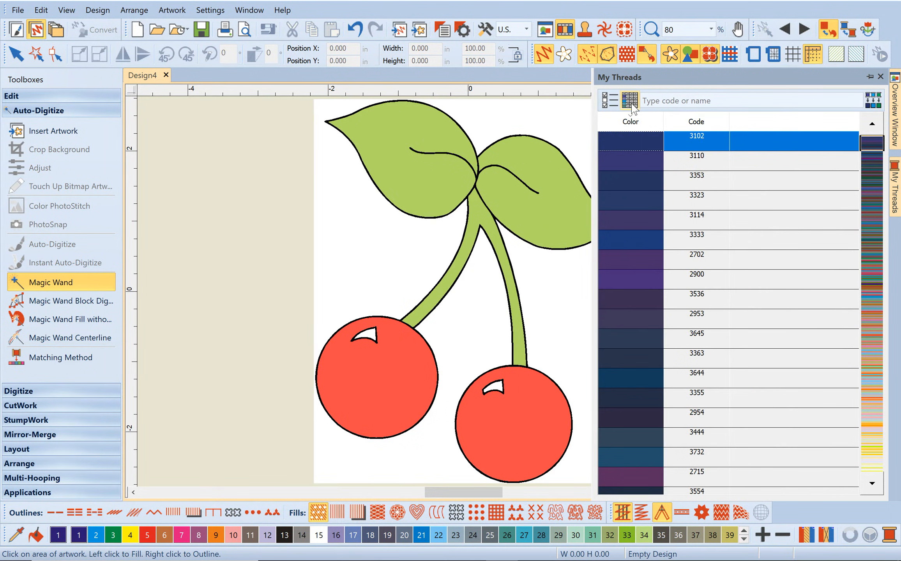
click(631, 102)
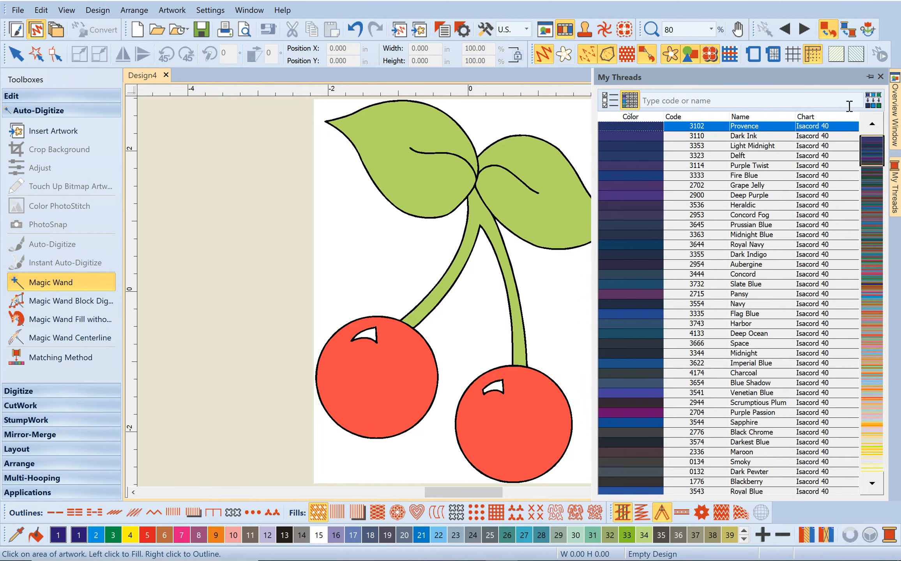
click(873, 103)
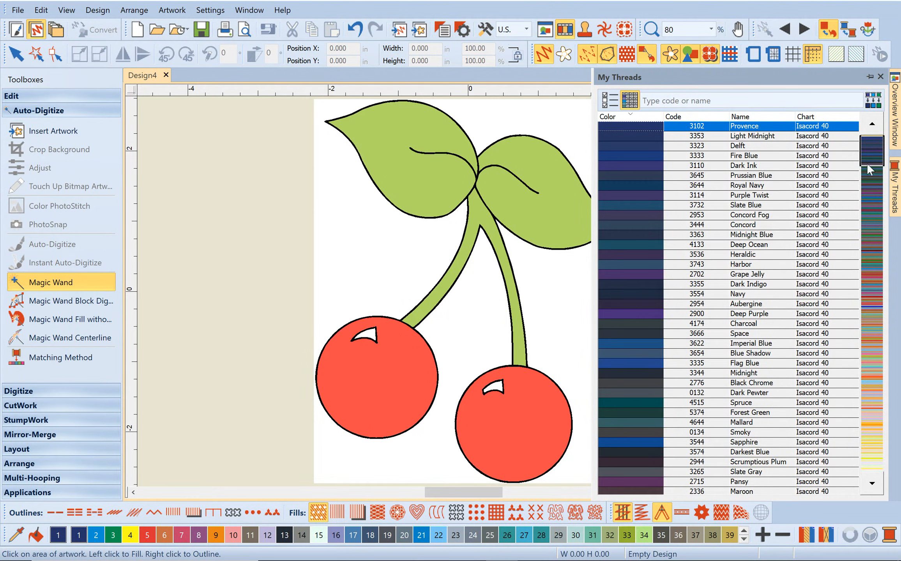
click(874, 253)
click(876, 291)
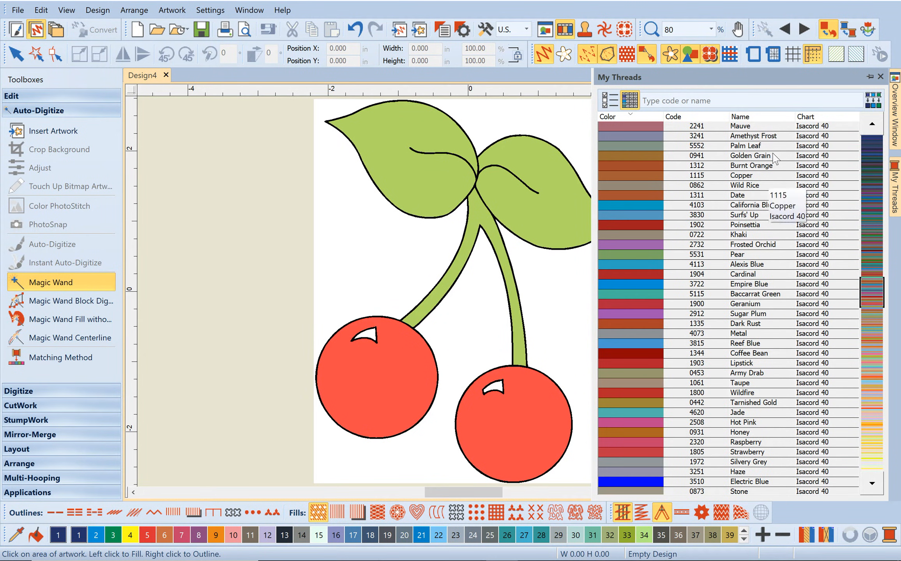
Try filling the artwork's white background with the Magic Wand, undo that fill and collapse the thread list
click(359, 413)
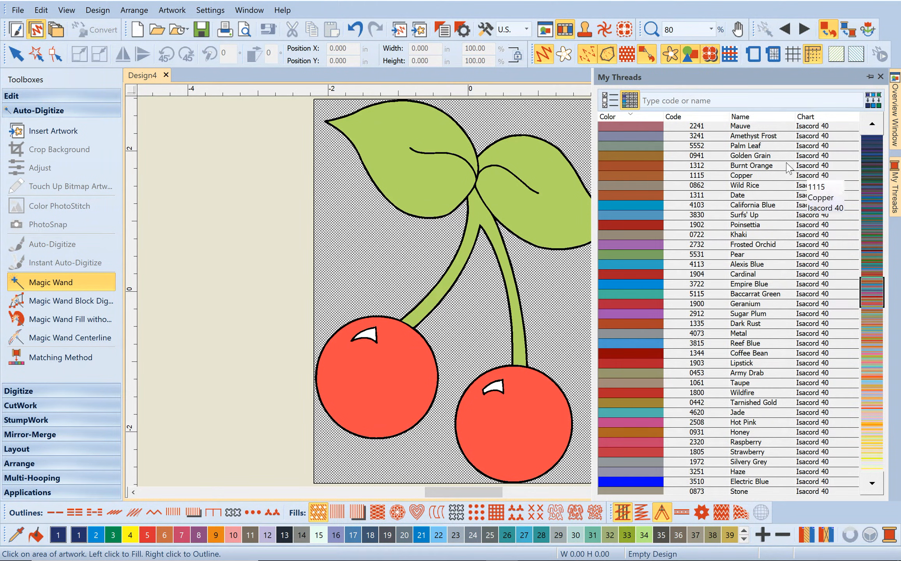
click(570, 121)
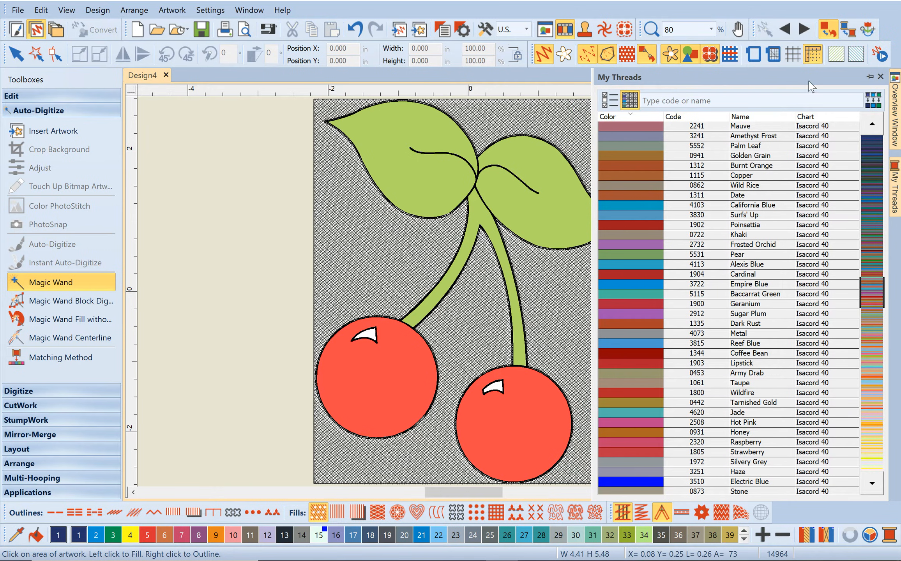
click(870, 77)
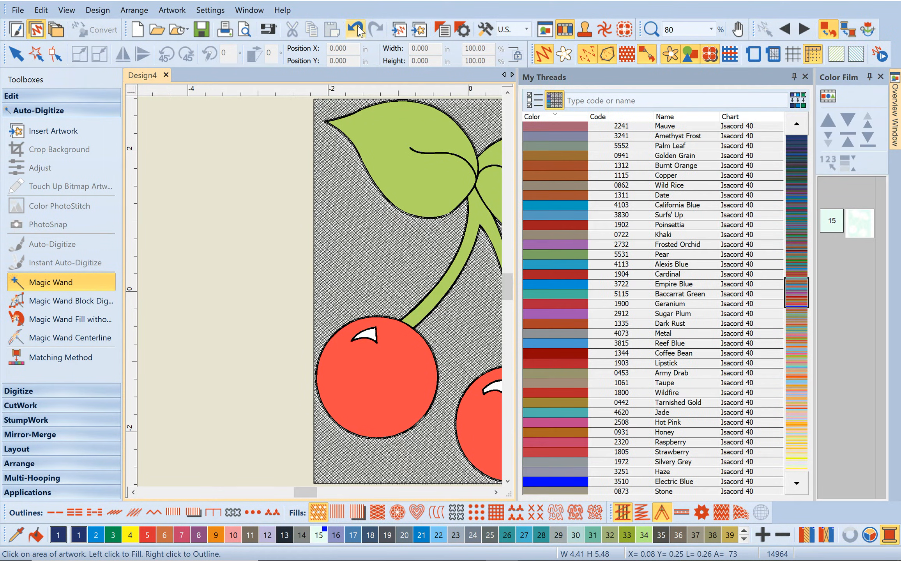
click(356, 30)
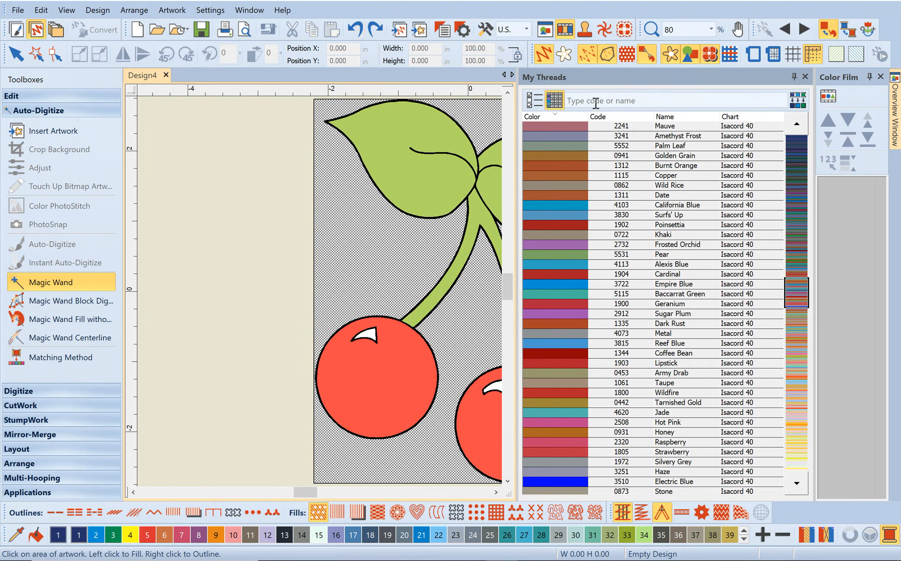
click(793, 76)
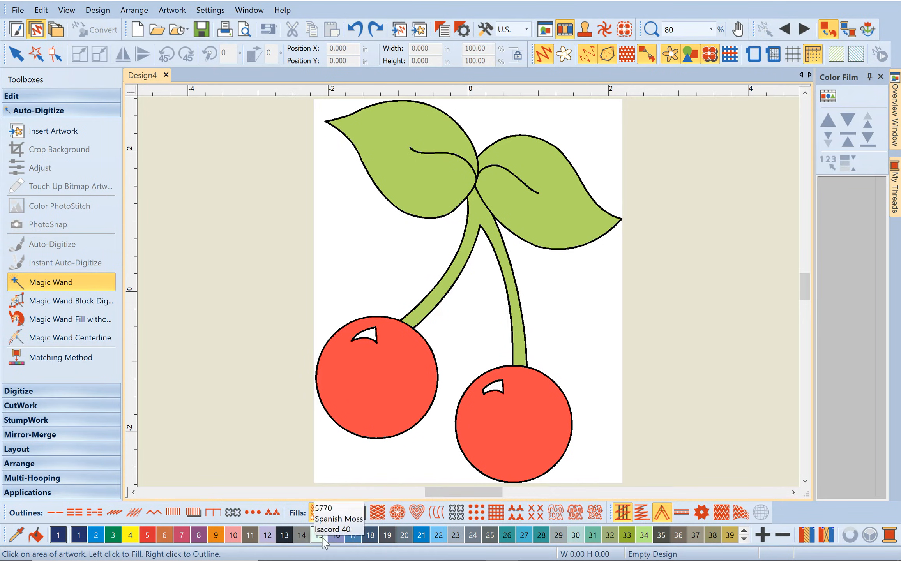
Choose the satin-type fill and apply it to the cherries' branching stem with the Magic Wand
click(355, 518)
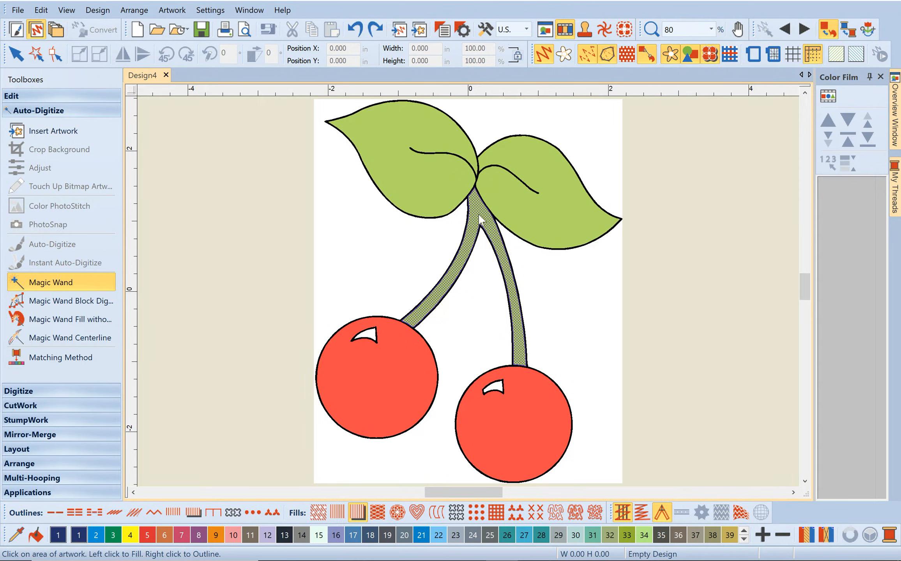
scroll(471, 296, down, 1)
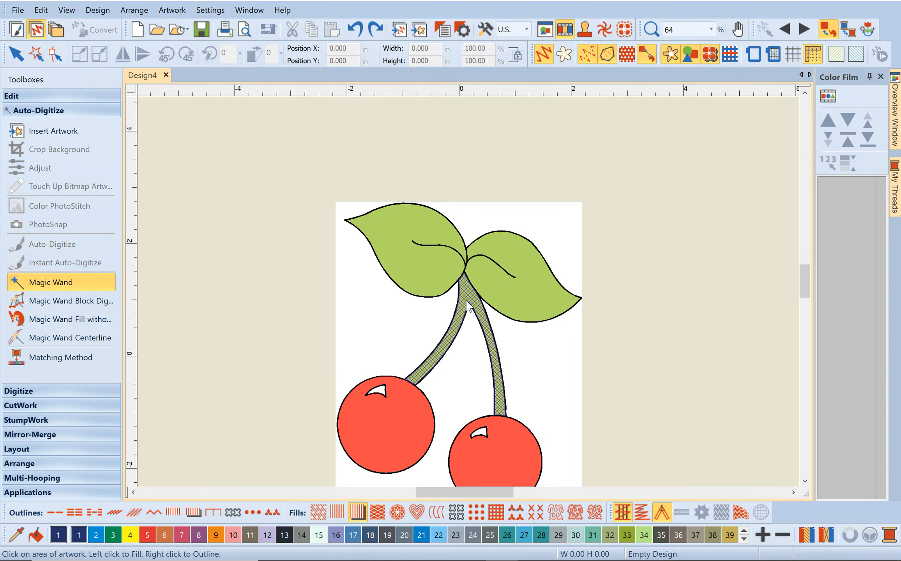
click(468, 296)
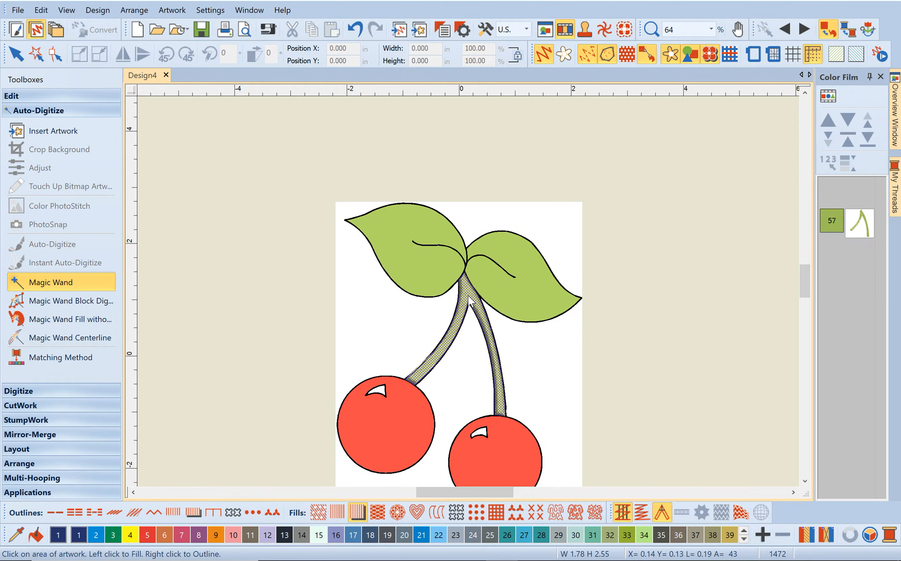
scroll(468, 298, up, 4)
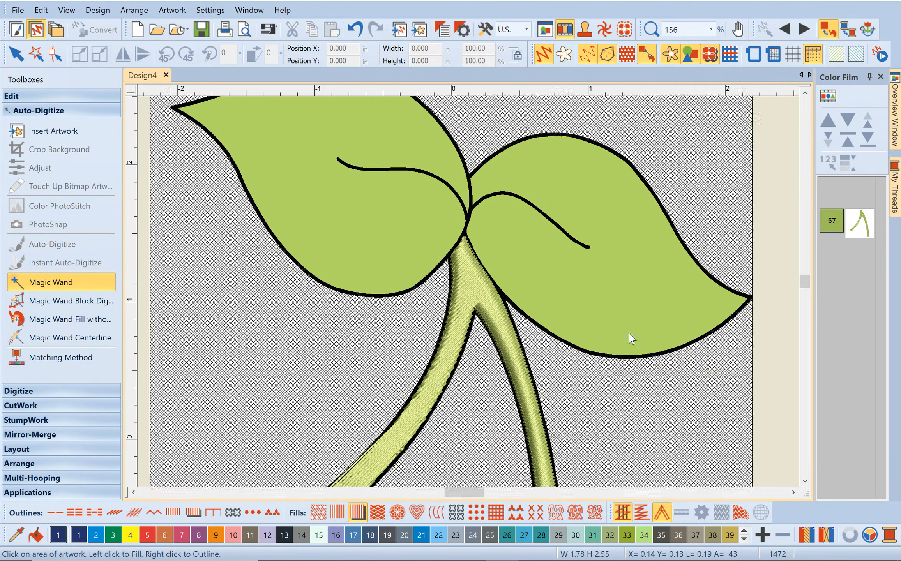
Try adding a Magic Wand outline to the filled stem, then undo both the outline and the fill
click(467, 300)
right_click(468, 299)
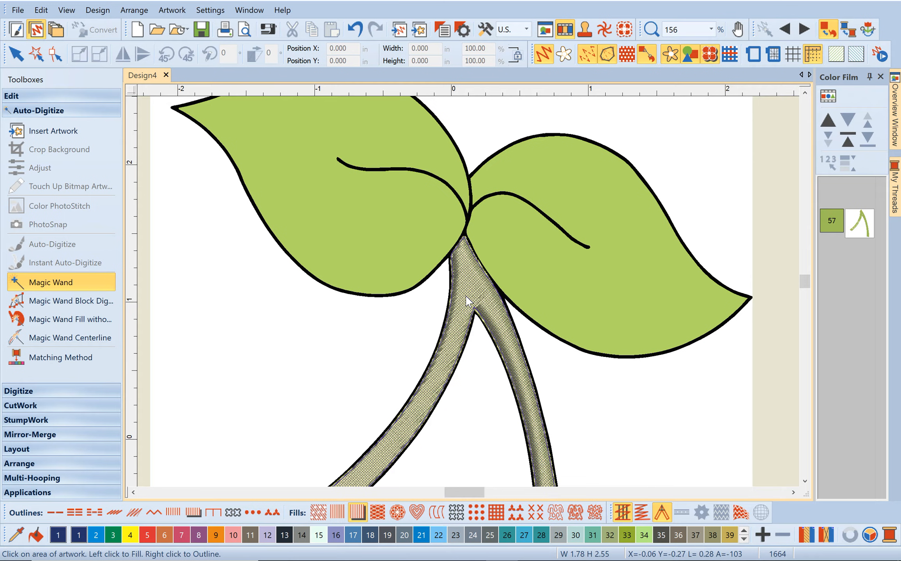
scroll(465, 295, up, 1)
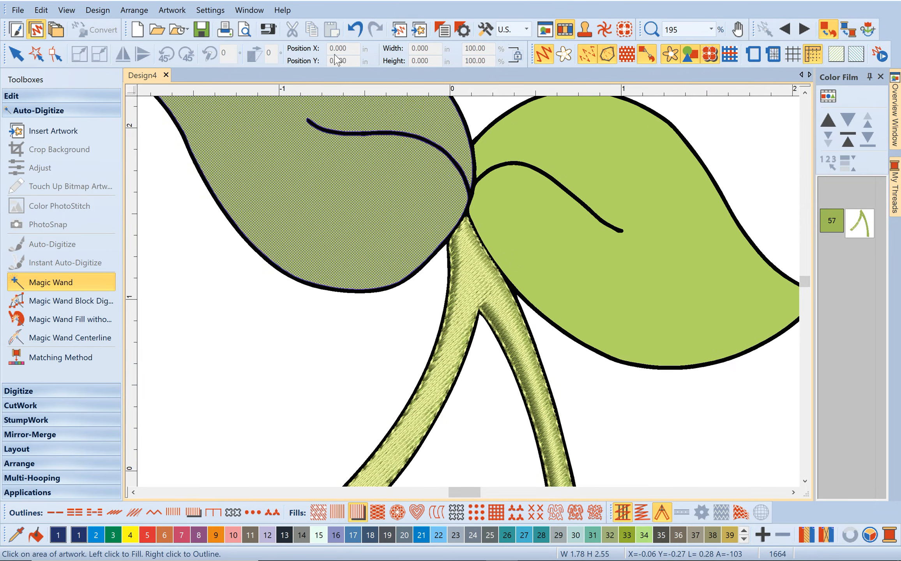
click(355, 29)
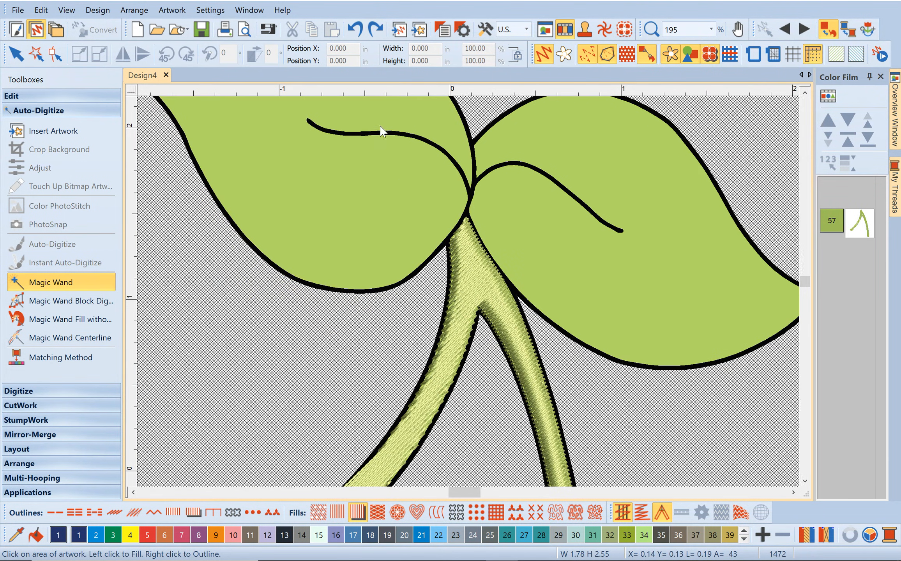
click(356, 29)
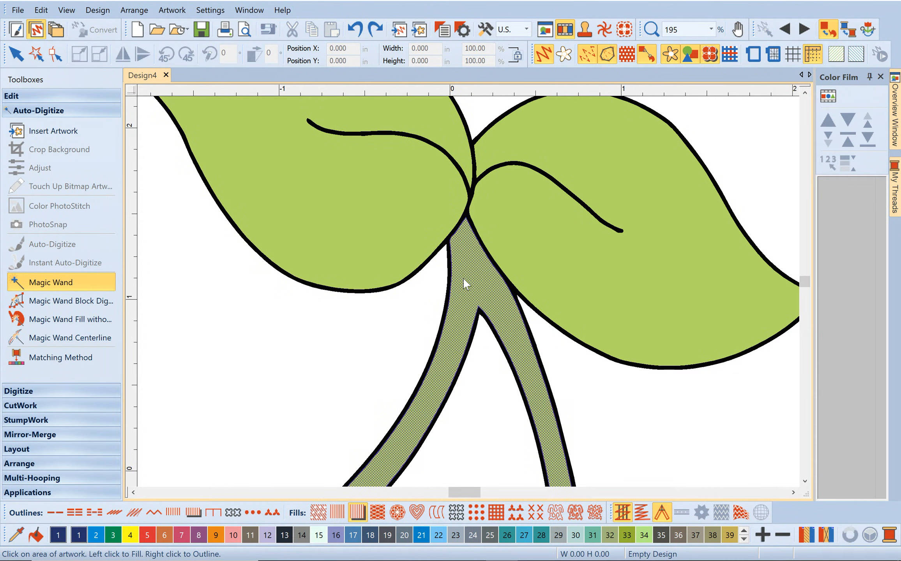
Try outlining the stem without a fill, check the stitches with the artwork hidden, and undo the outline
click(463, 278)
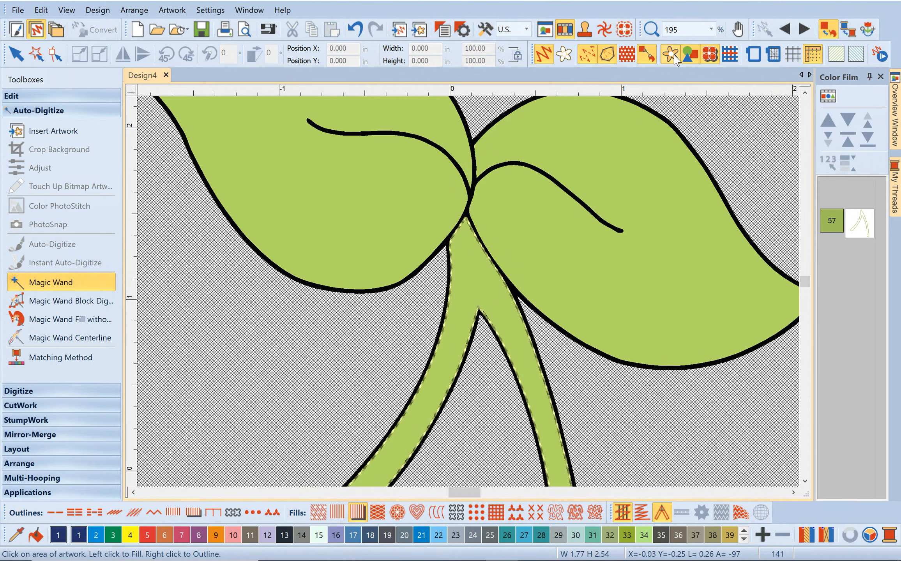
click(671, 55)
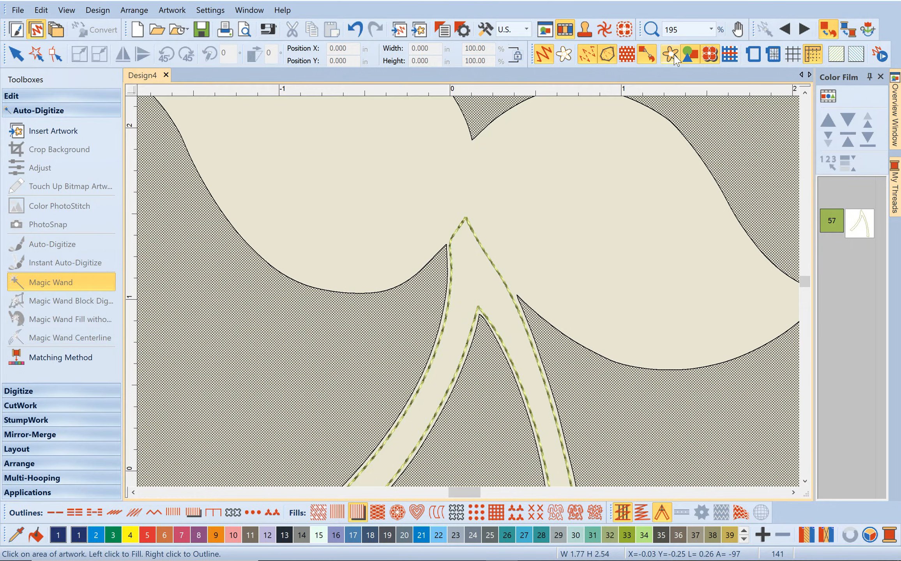
click(674, 57)
click(354, 29)
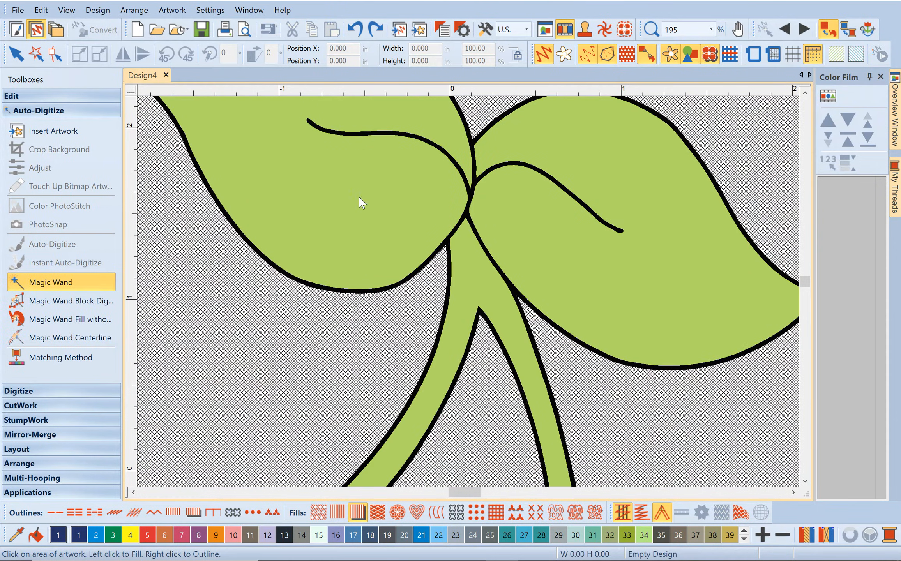
Fill the branching stem again with satin-type stitches and no outline
click(468, 276)
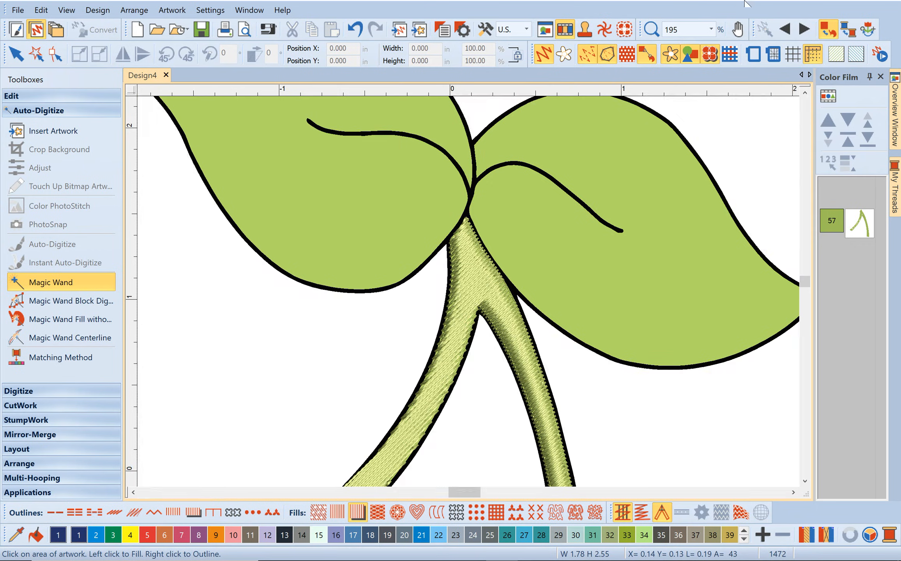
click(711, 29)
click(696, 46)
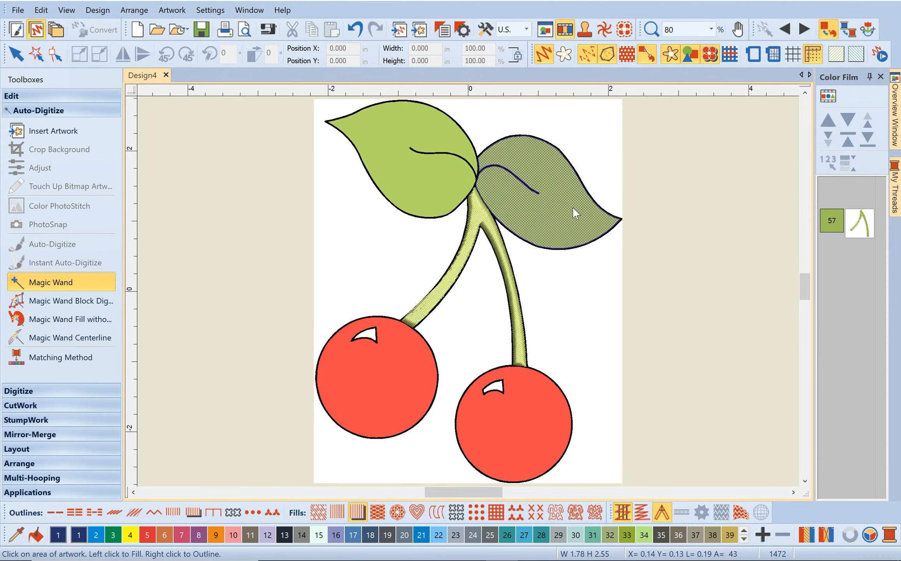
Fill both leaves with the step-type fill, undoing the first attempt and refilling the right leaf before the left one
click(325, 515)
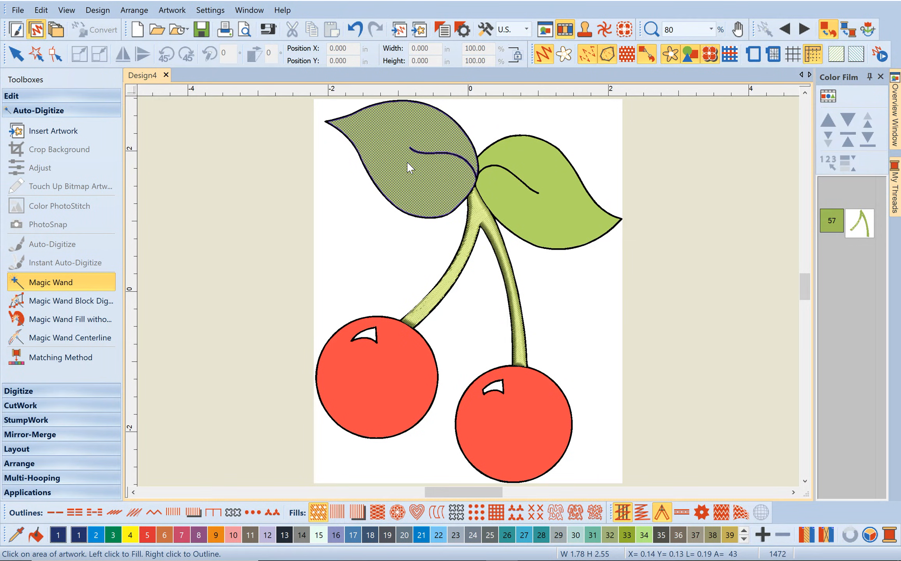
click(407, 163)
click(523, 201)
click(356, 30)
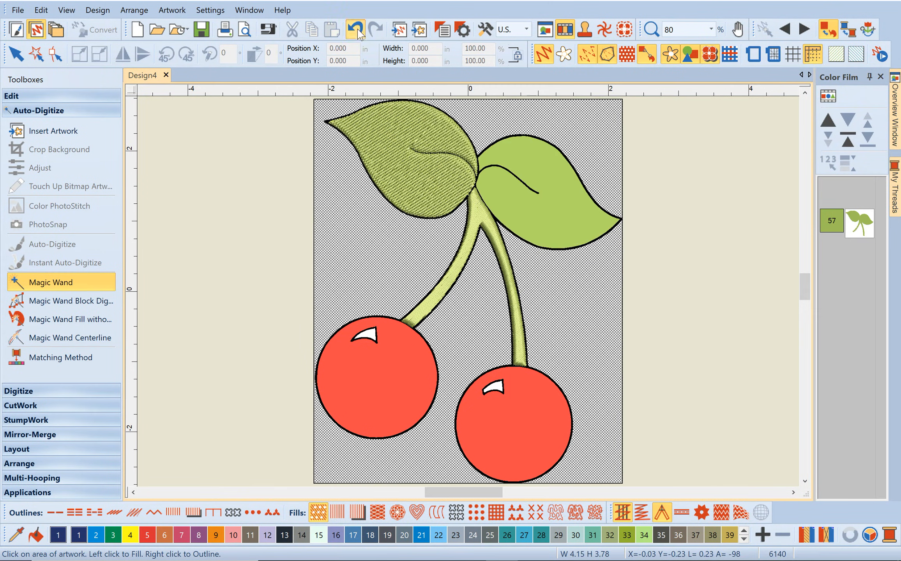
click(356, 31)
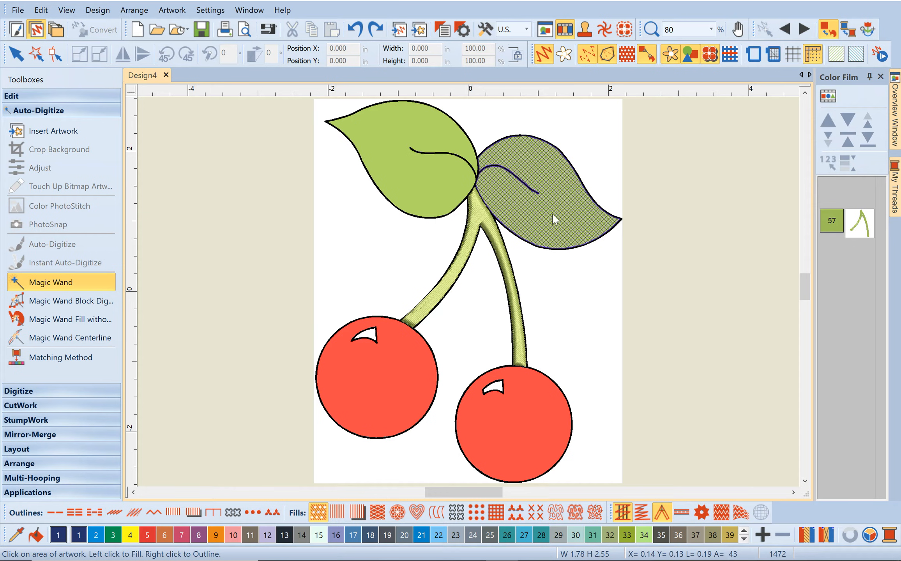
click(445, 181)
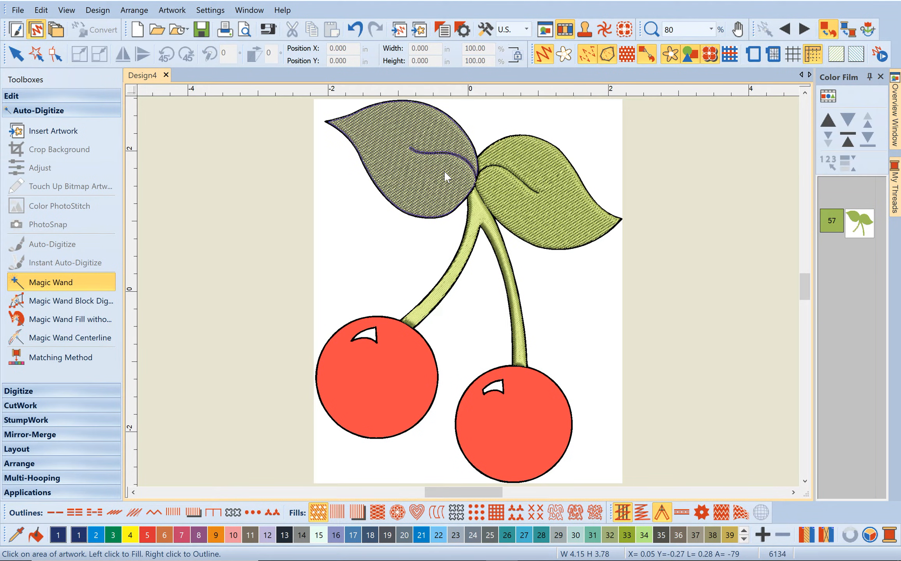
Fill the left and right cherries with the Fancy fill type using pattern 046 Crazy (90)
click(444, 171)
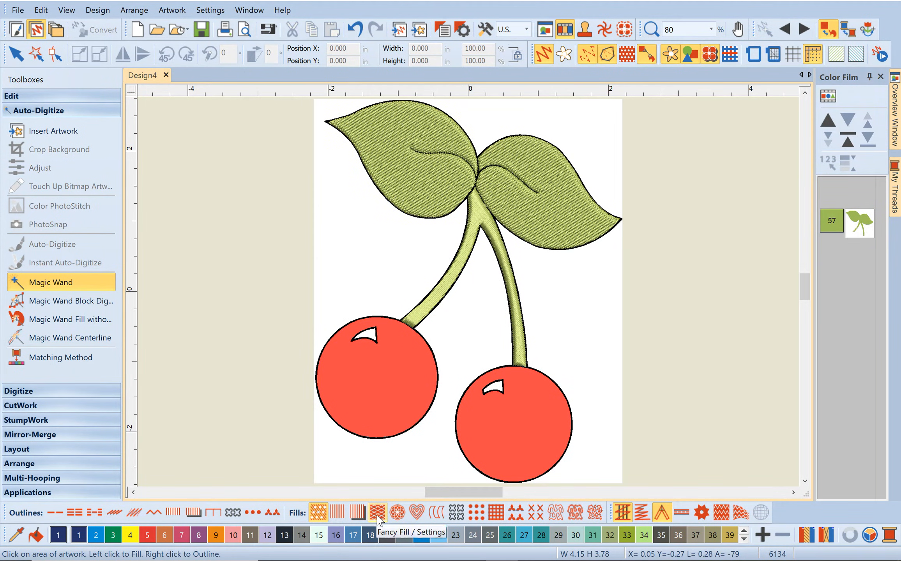
right_click(377, 514)
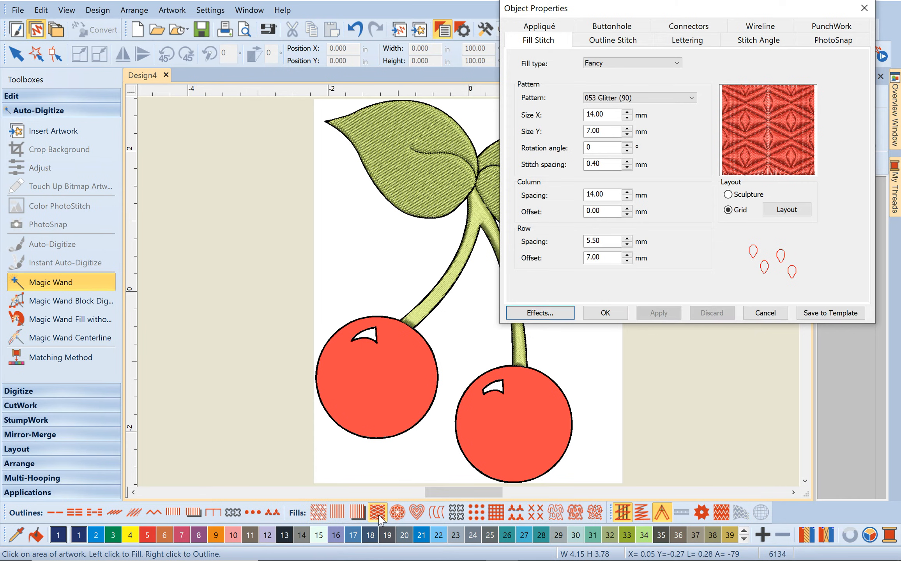
click(693, 98)
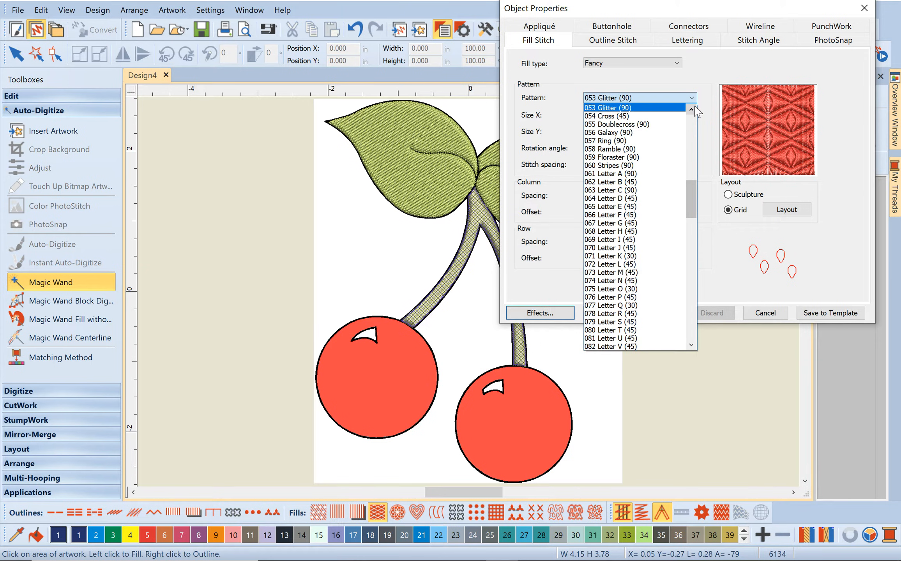
click(694, 108)
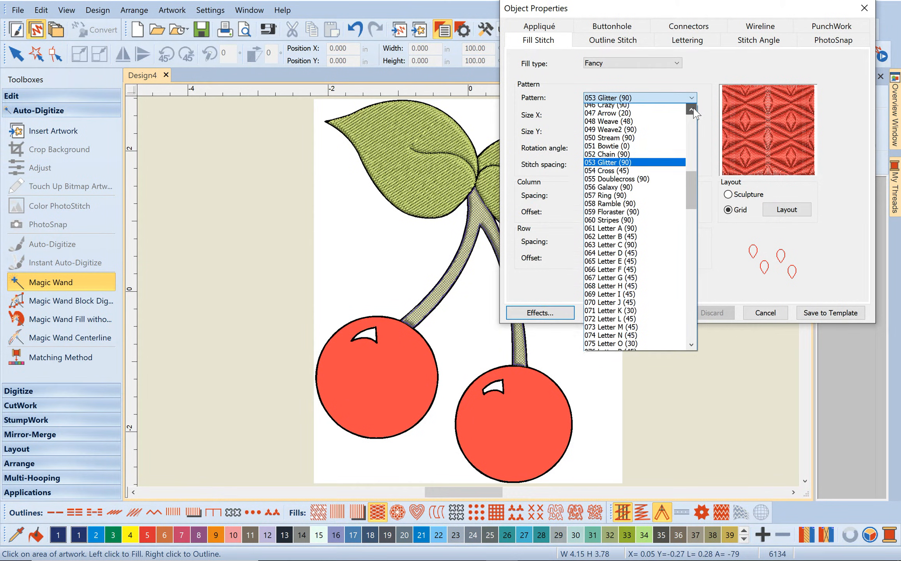
click(639, 116)
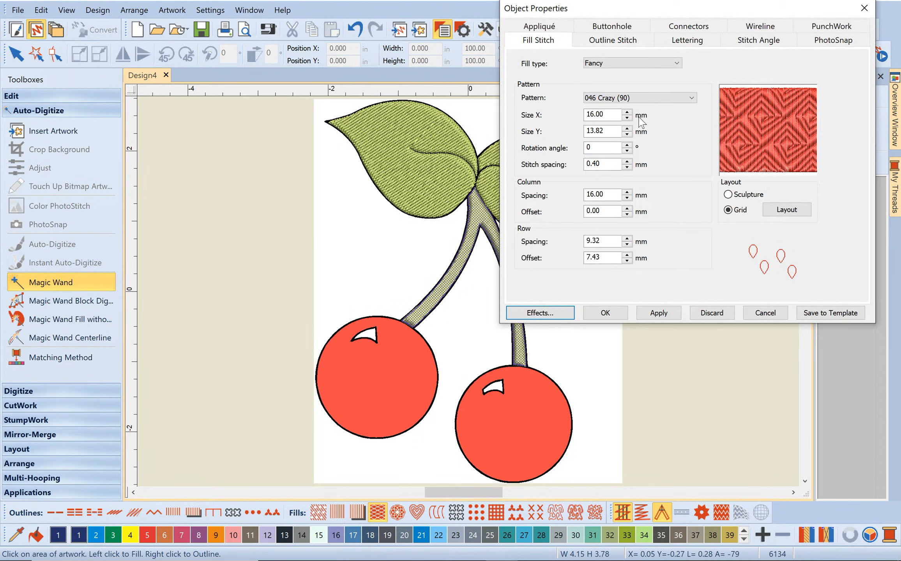
click(619, 317)
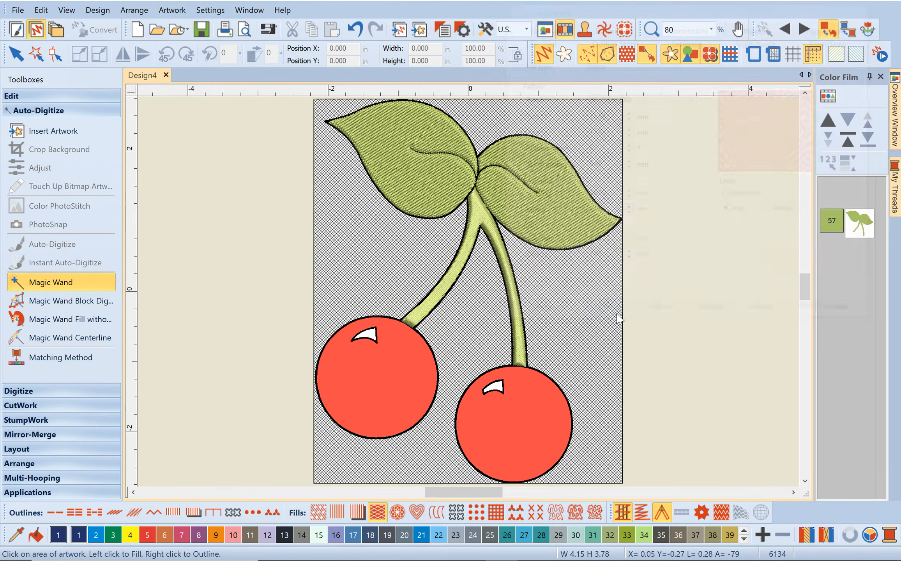
click(379, 375)
click(380, 375)
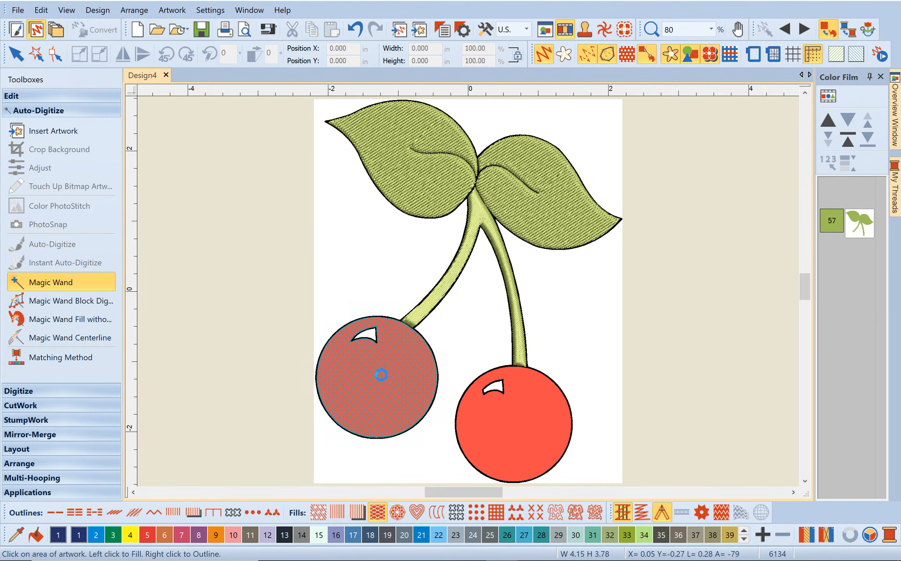
click(512, 425)
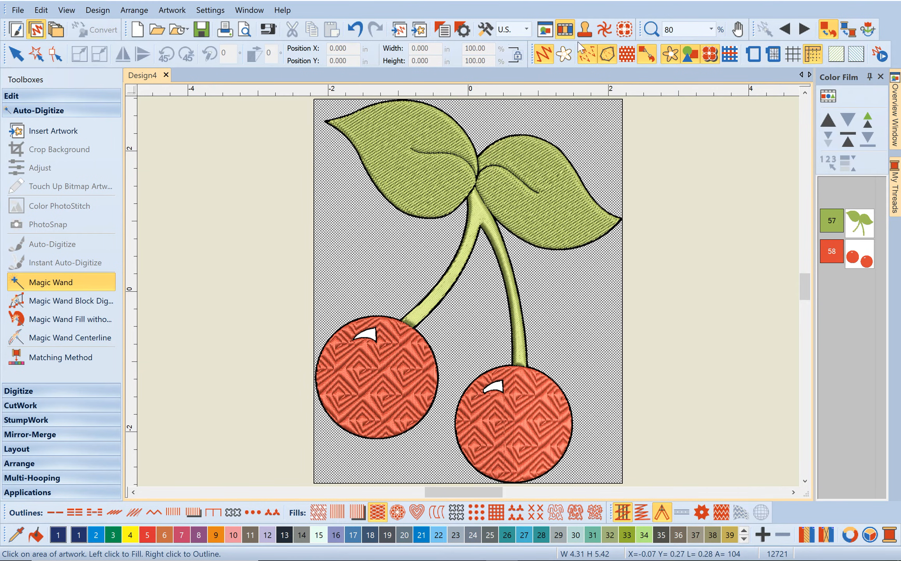
Try filling the white highlights on both cherries with the Fancy fill, then undo both fills
click(648, 34)
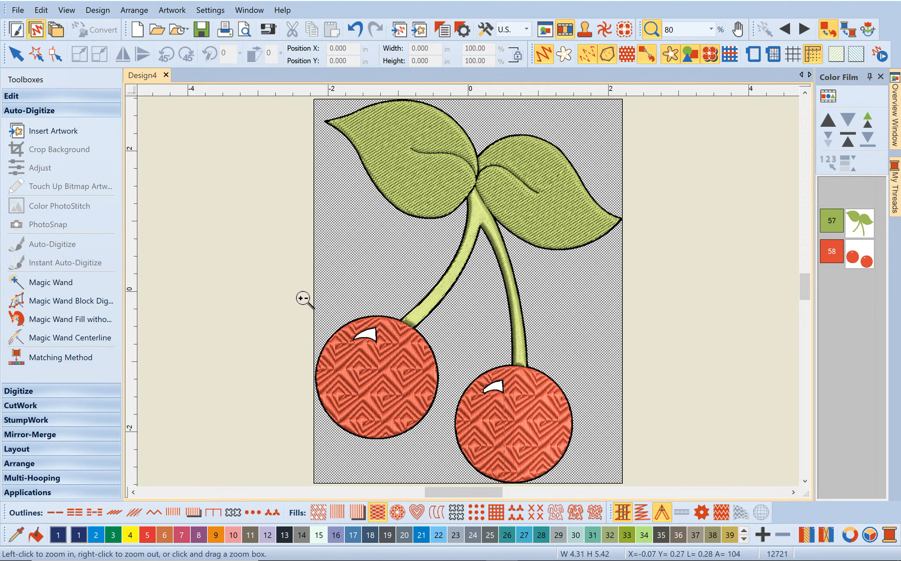
drag(310, 282, 614, 451)
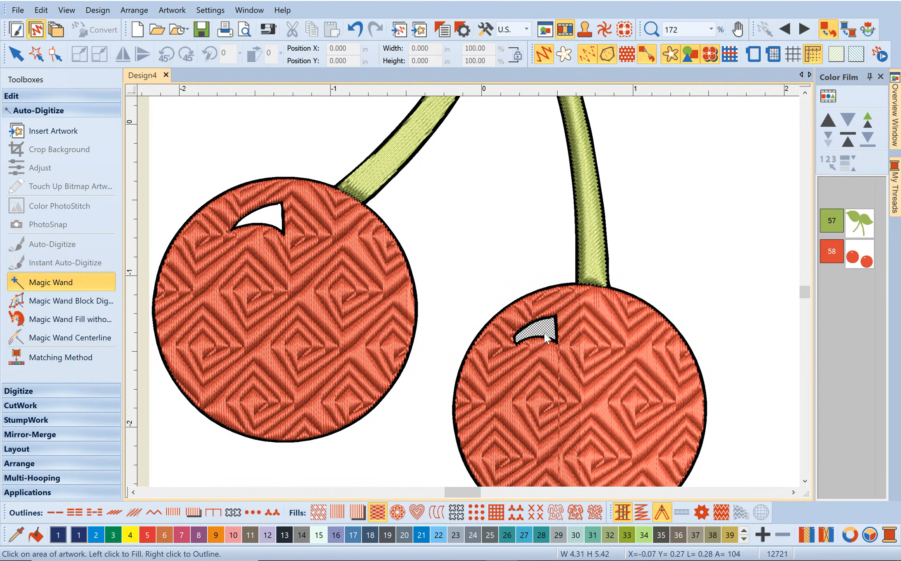
click(544, 333)
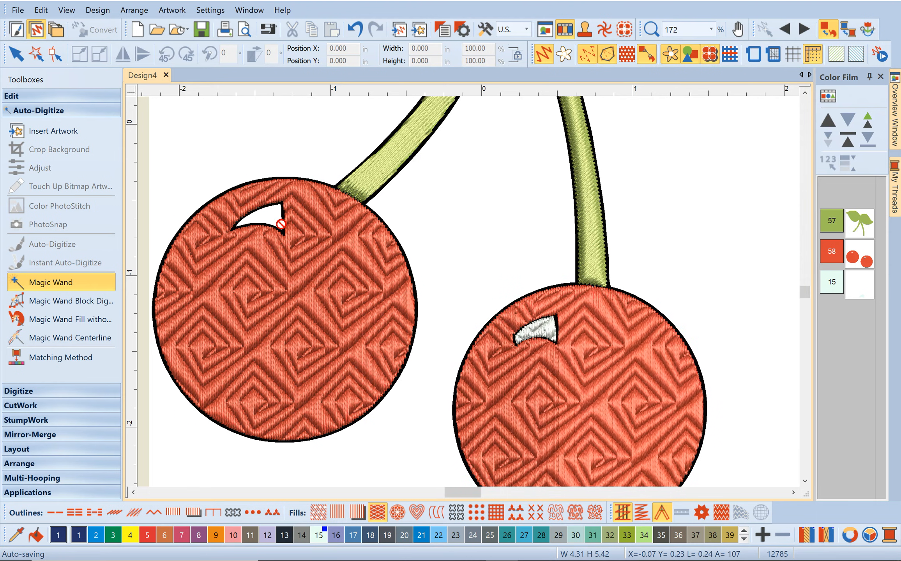
click(278, 223)
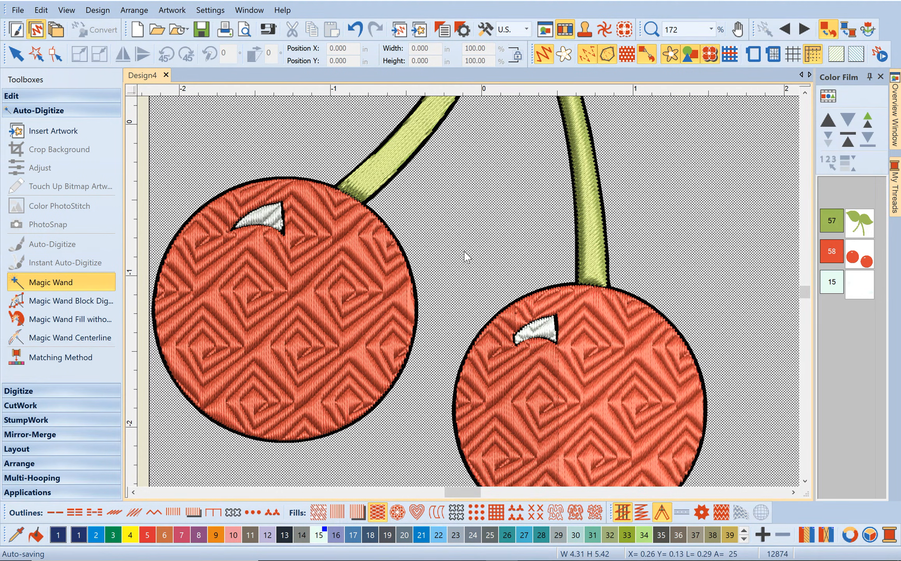
scroll(466, 257, up, 1)
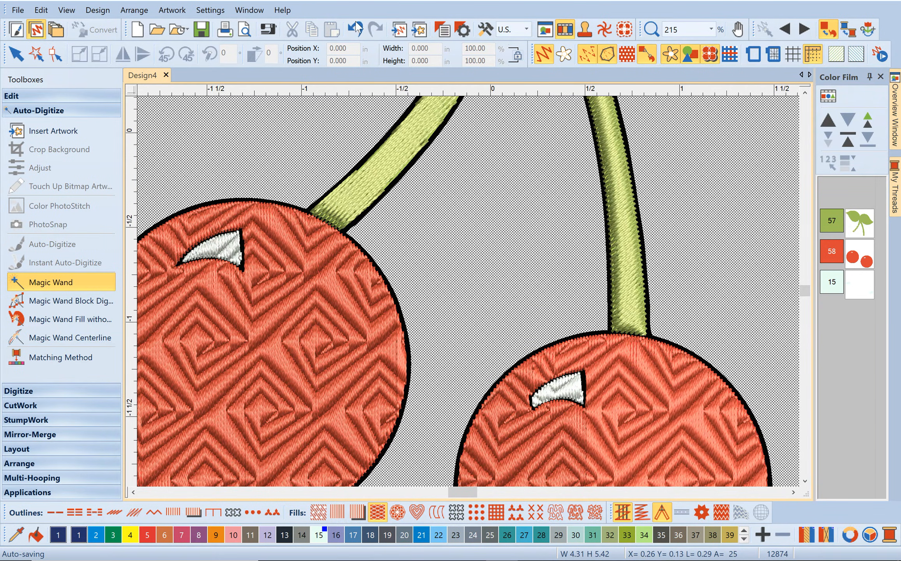
click(357, 32)
click(357, 32)
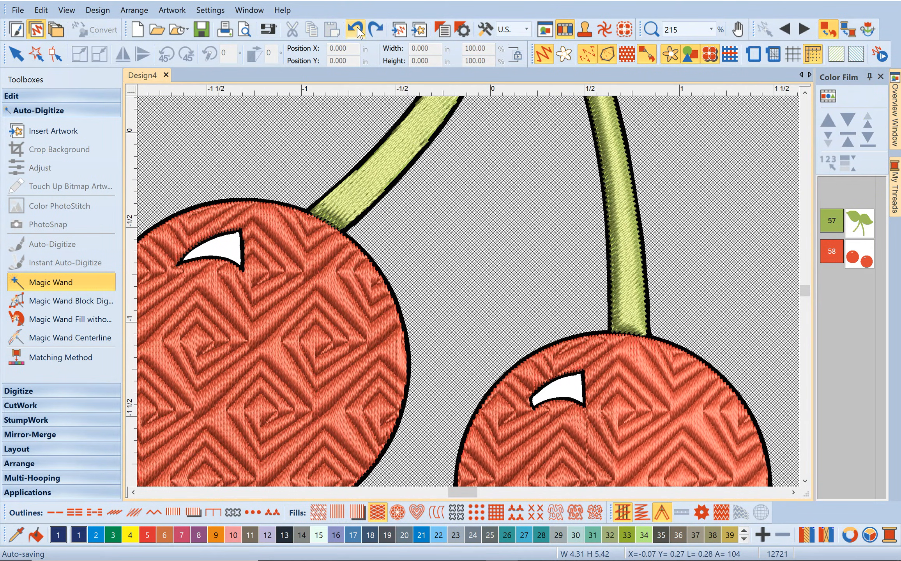
Fill the white highlights on both cherries with the step-type fill, starting with the right cherry
click(318, 512)
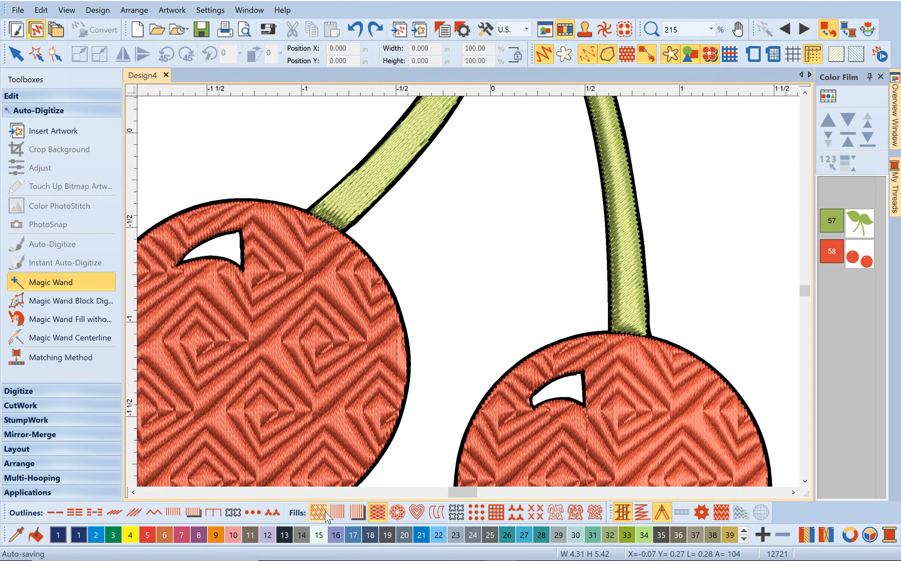
click(578, 388)
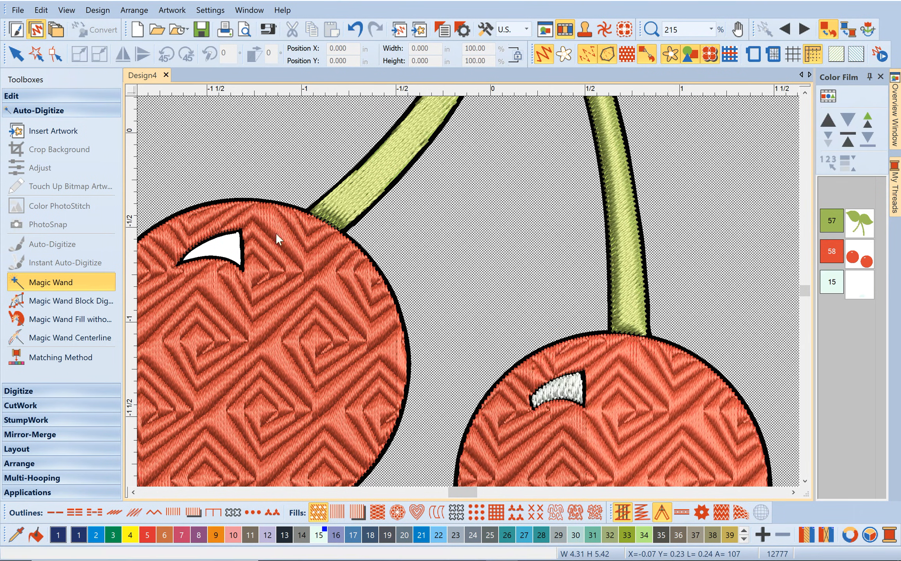
click(231, 259)
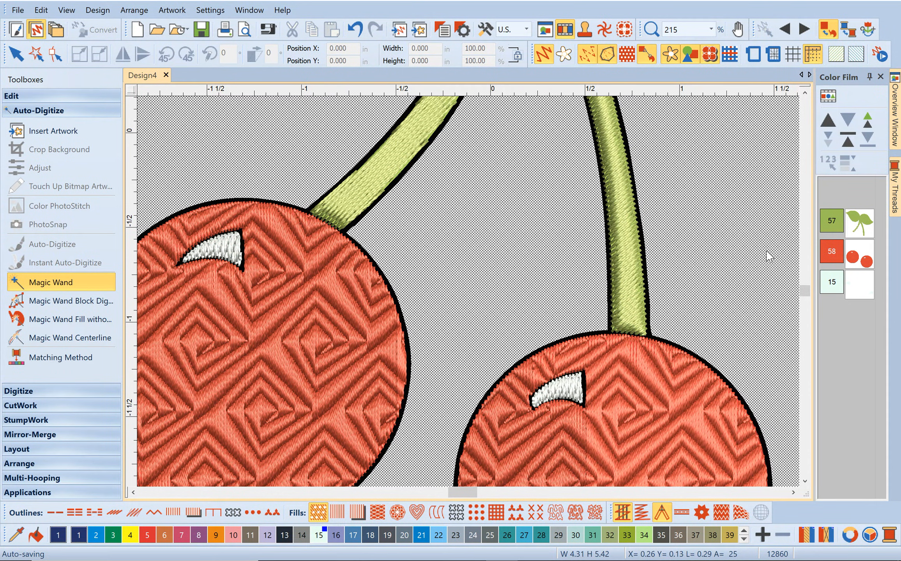
click(715, 34)
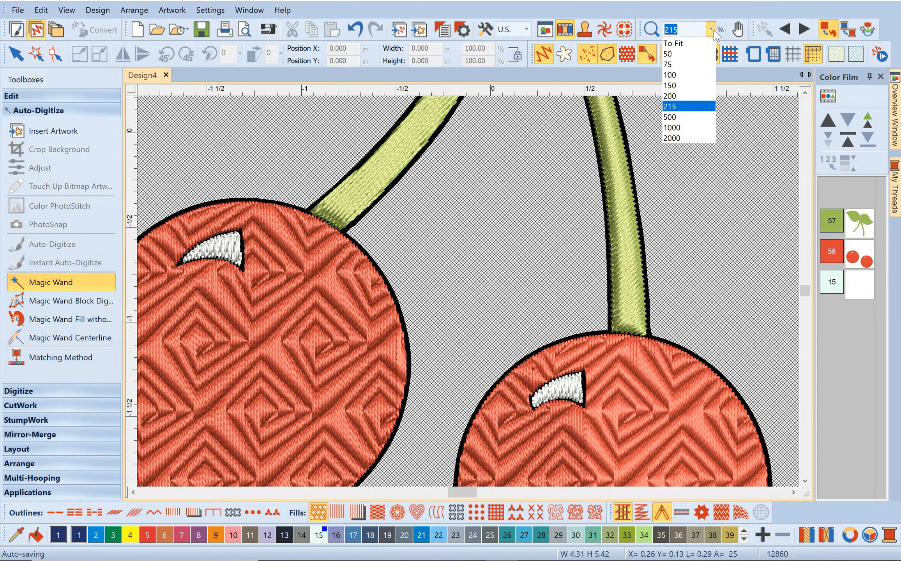
click(695, 50)
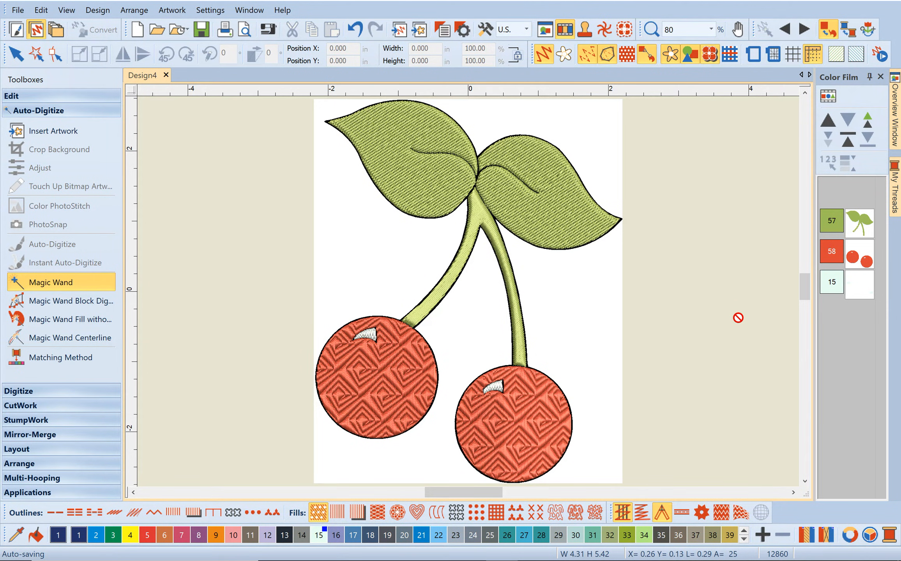
Examine the stitches of the left cherry and its white highlight up close
click(651, 30)
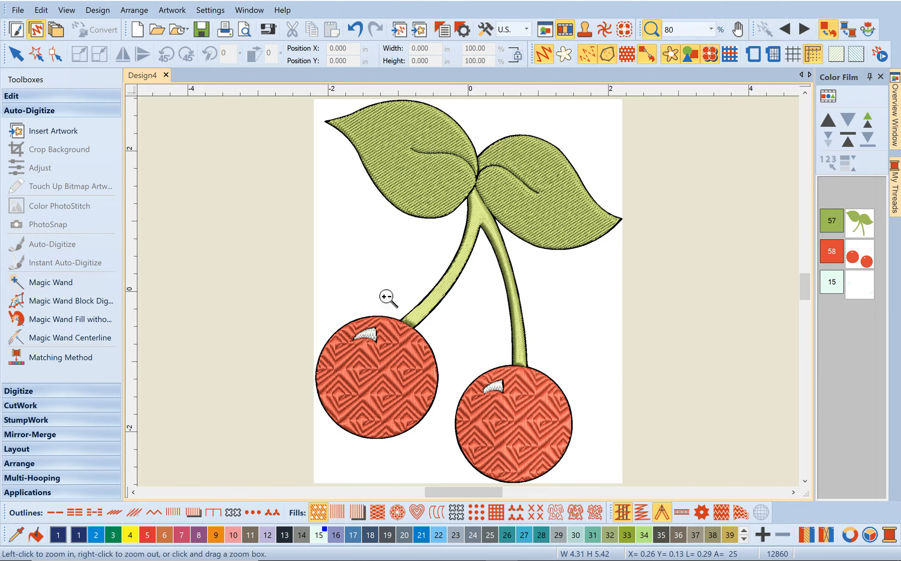
drag(298, 293, 419, 423)
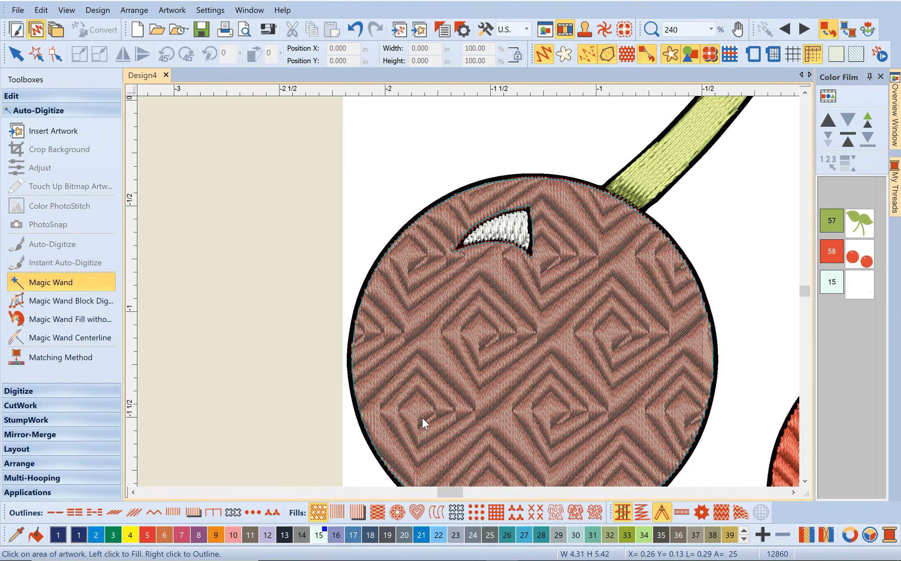
click(423, 418)
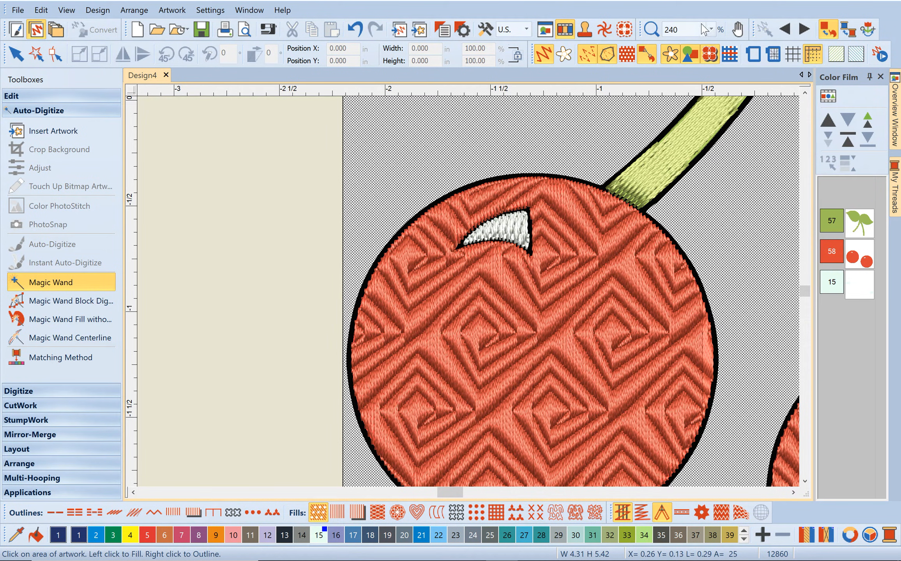
click(650, 29)
click(469, 293)
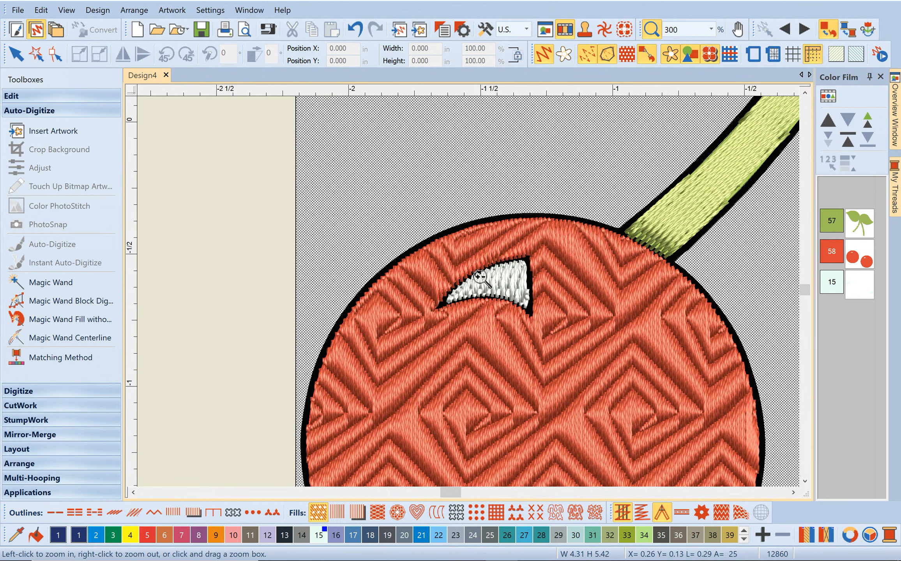
click(470, 294)
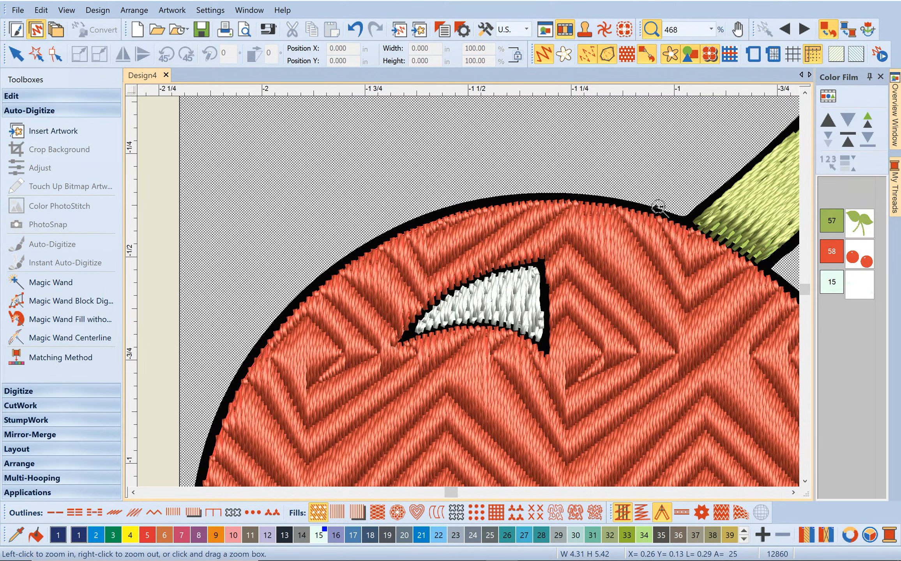
Inspect the stitch edges of the right cherry and the tip of the left leaf at high magnification
click(896, 116)
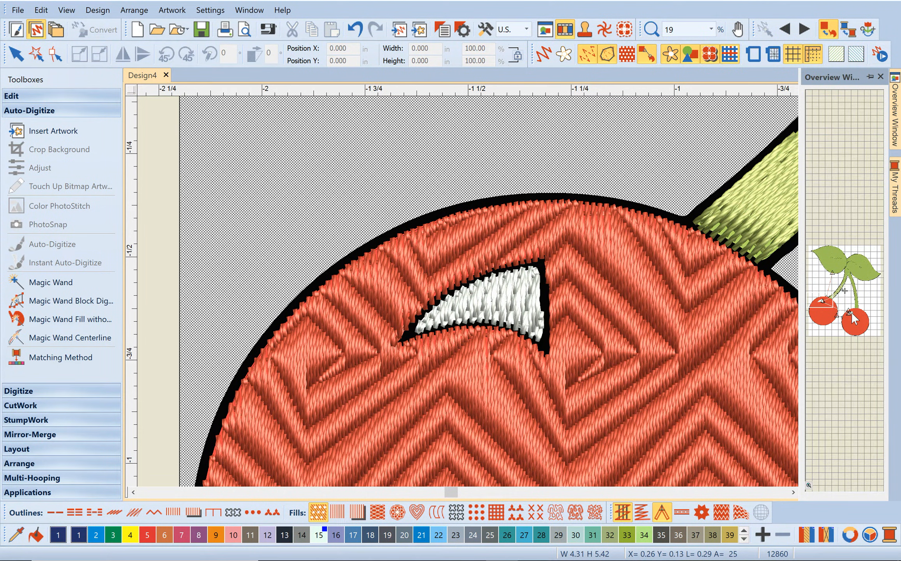
drag(832, 319, 849, 321)
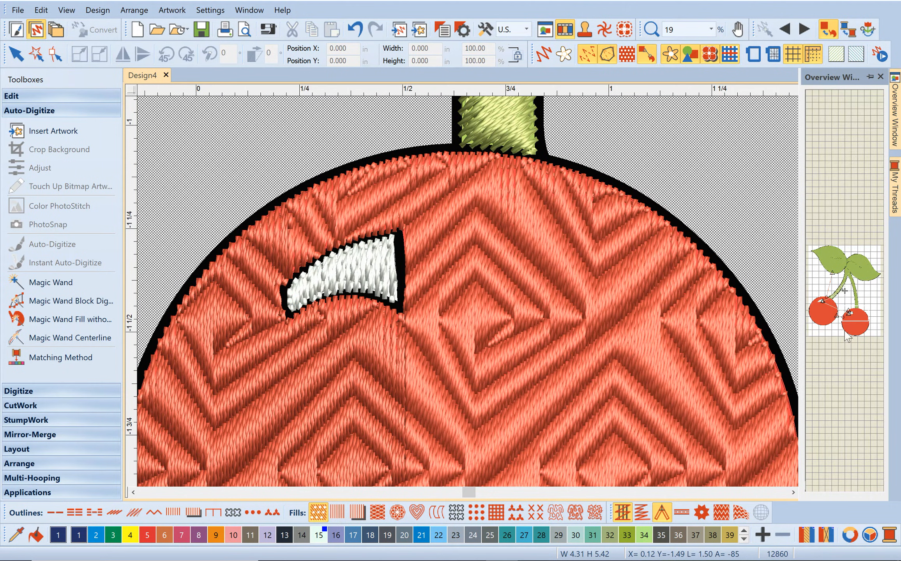
drag(847, 320, 846, 316)
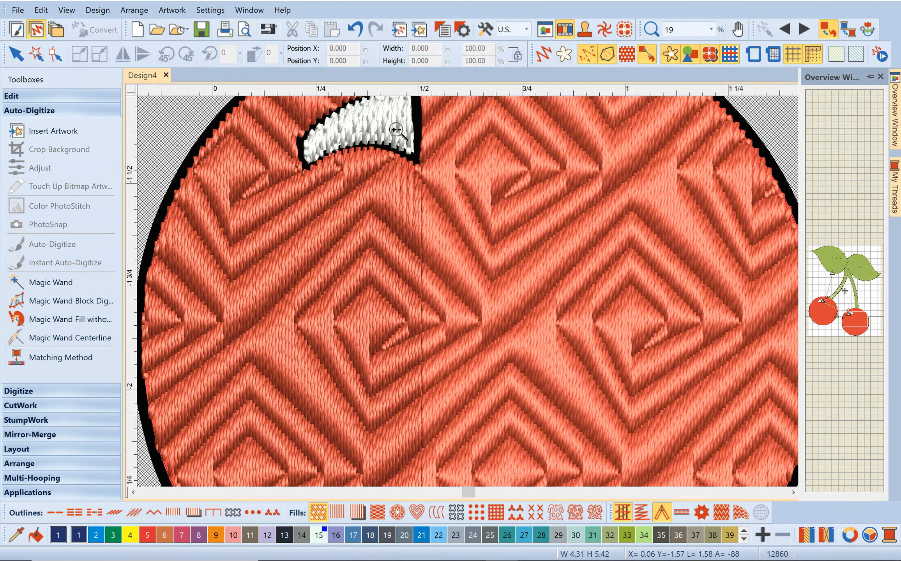
click(15, 53)
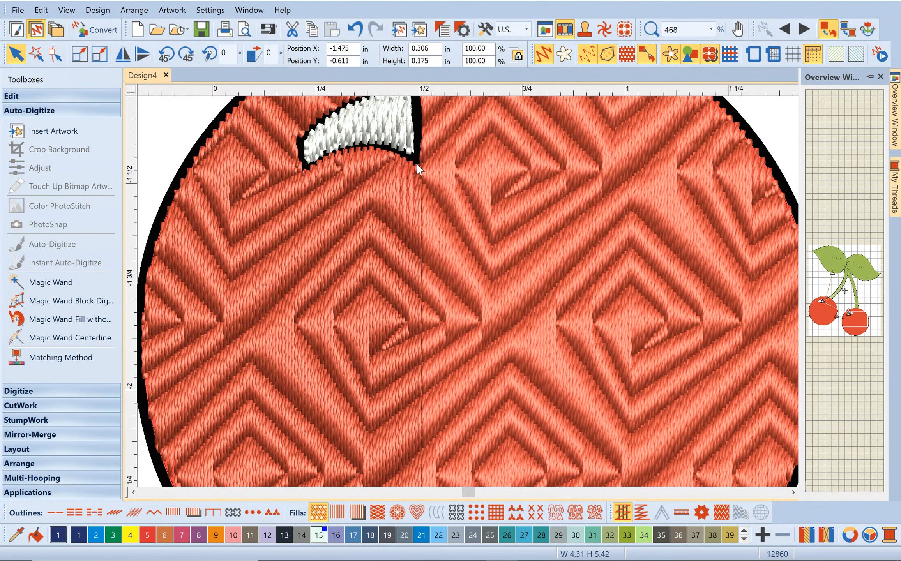
click(854, 320)
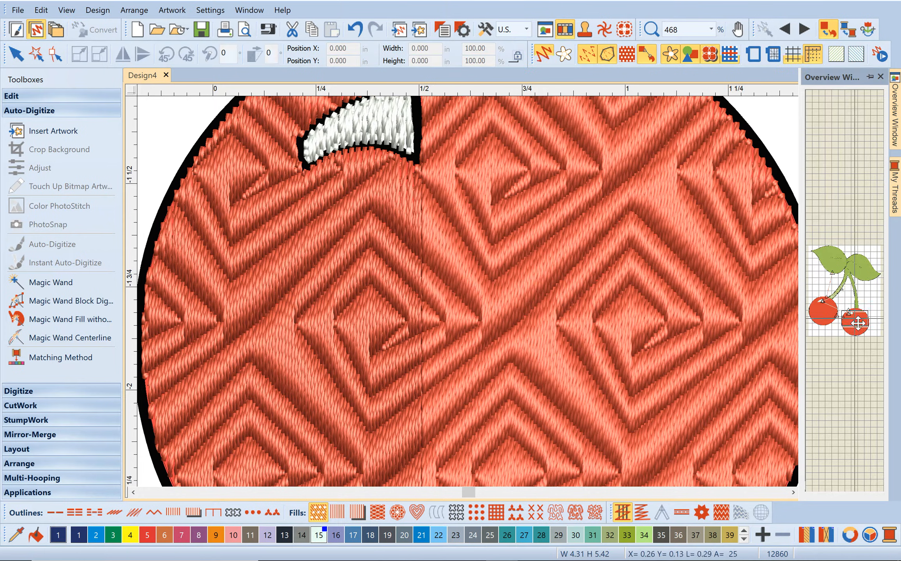
drag(857, 320, 856, 313)
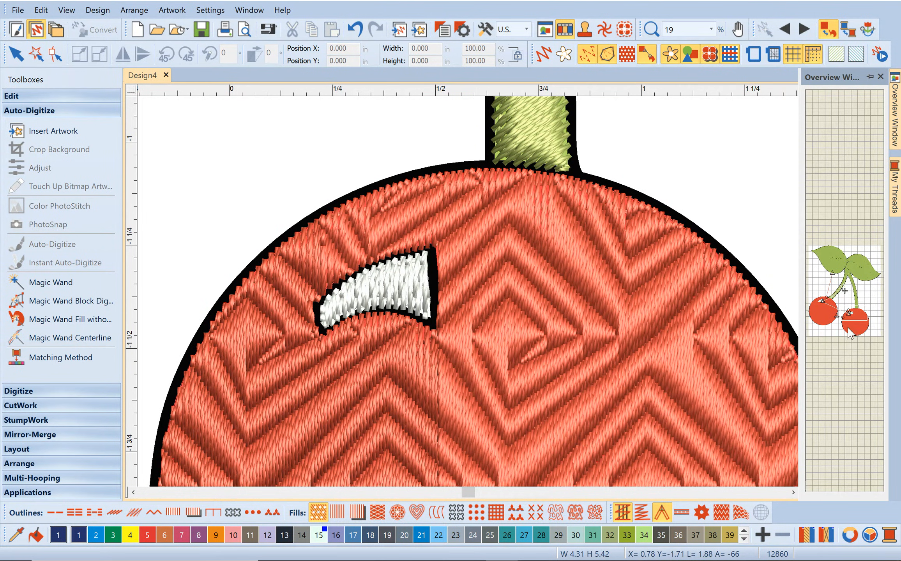
drag(844, 319, 810, 258)
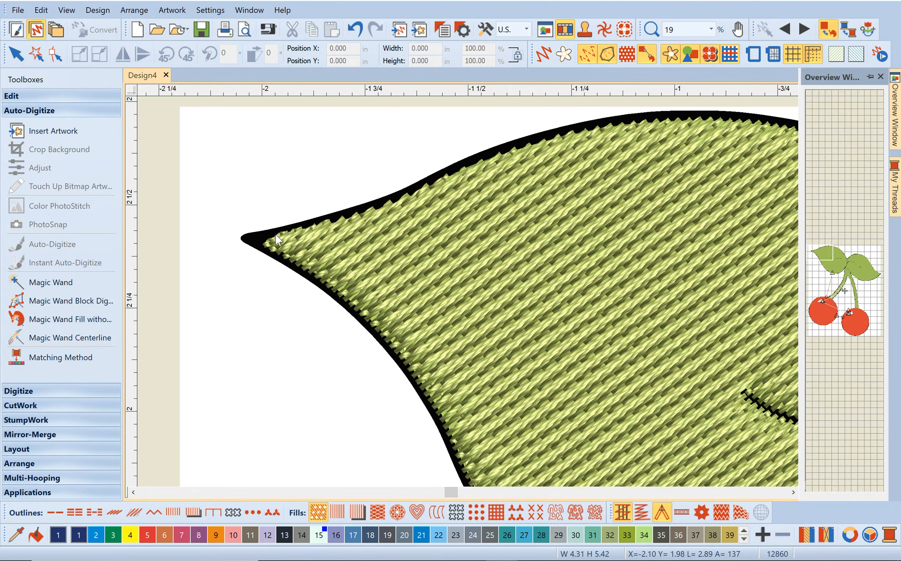
Clear the selection of the left cherry's highlight and reactivate the Magic Wand with the whole design in view
click(710, 34)
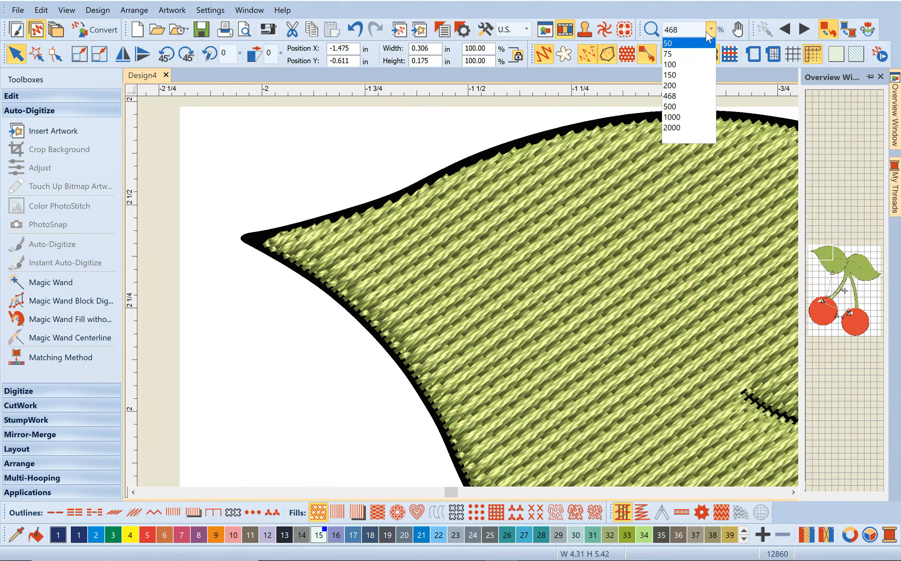
click(710, 34)
click(710, 31)
click(683, 49)
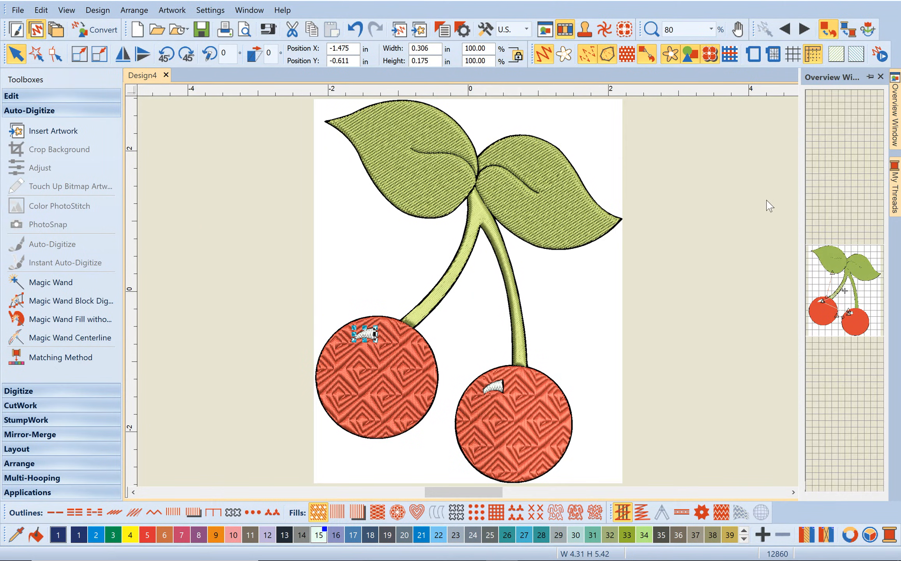
click(767, 207)
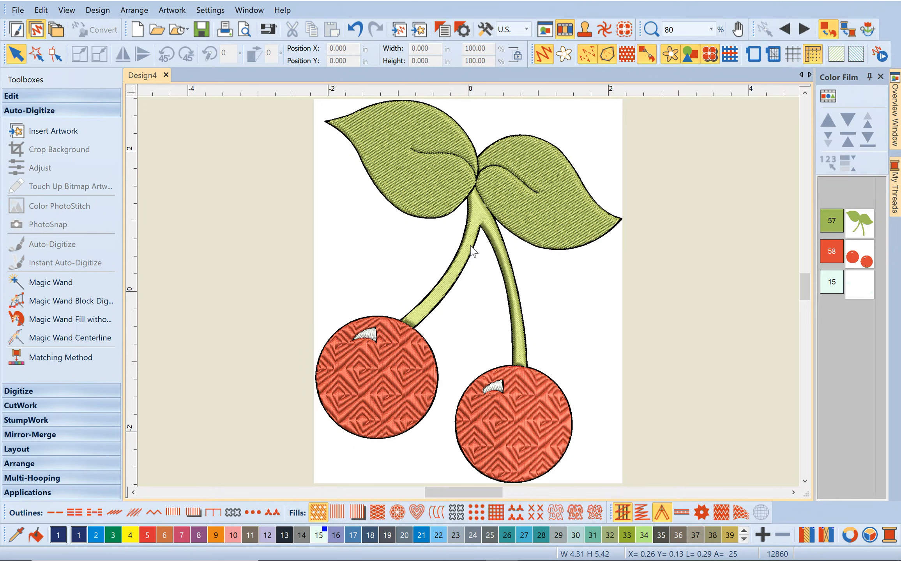
click(62, 288)
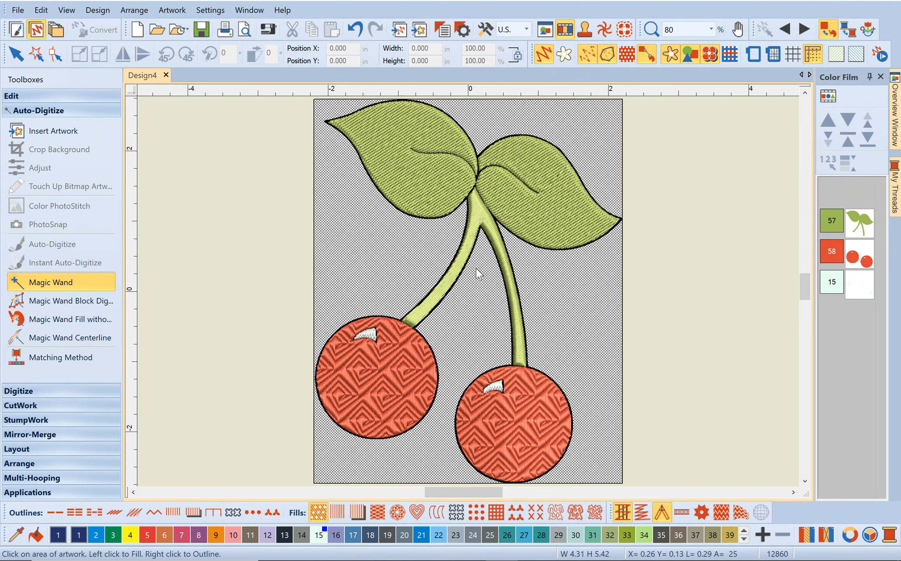
Outline the stem, both leaves and both cherries with single-run stitches in their matching thread colors using the Magic Wand
click(454, 264)
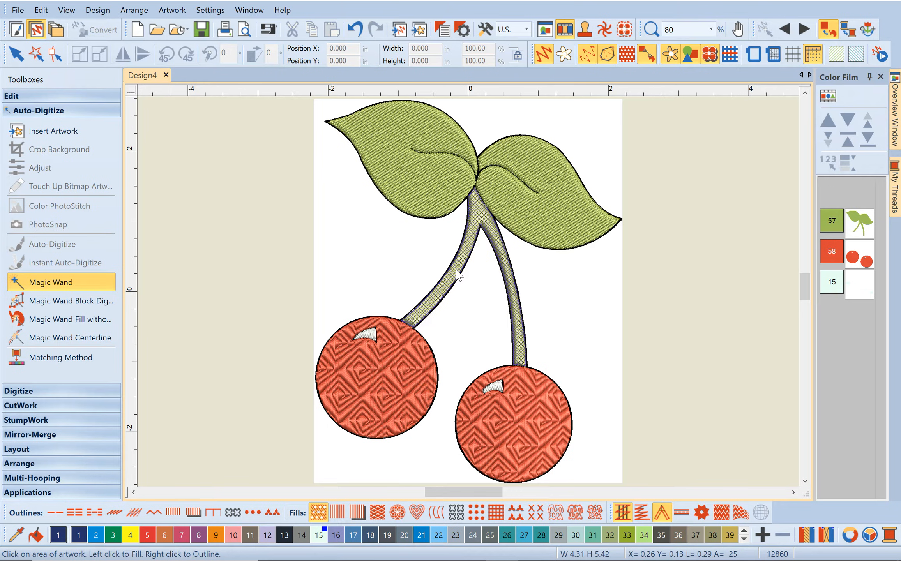
right_click(529, 175)
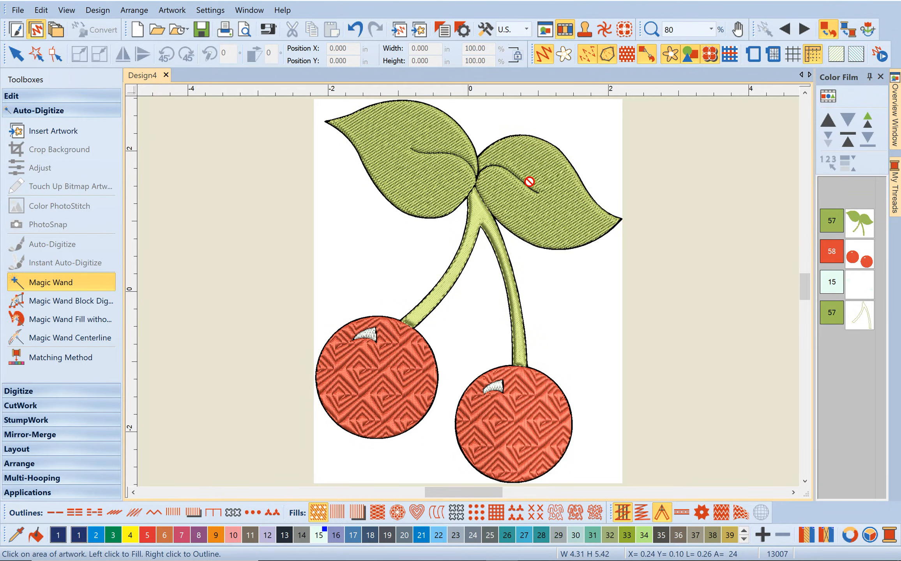
right_click(429, 132)
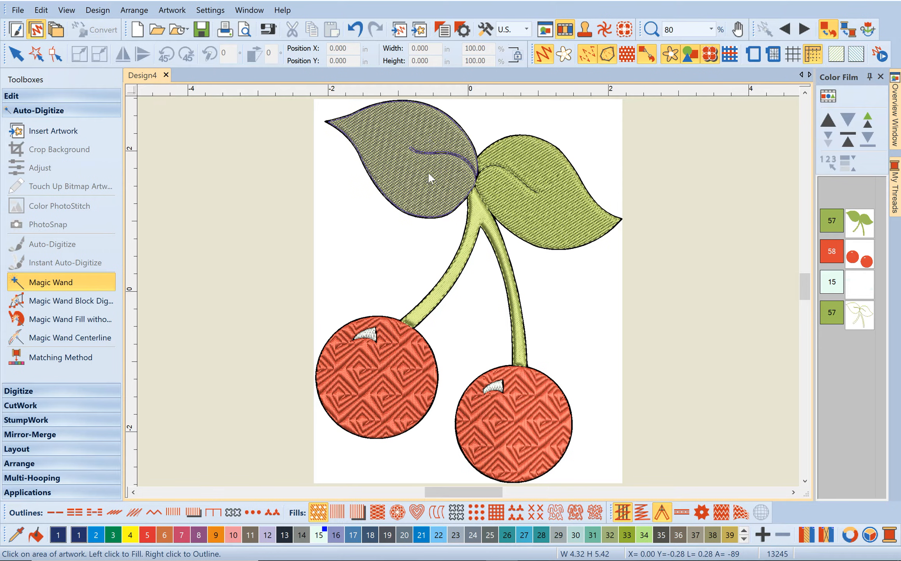
right_click(400, 362)
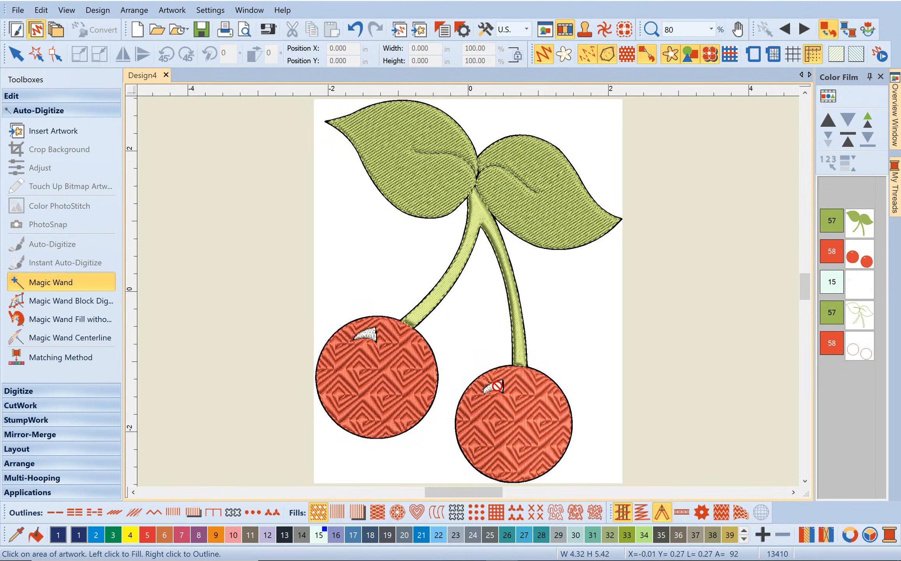
Outline the white highlights on both cherries with the Magic Wand, starting with the right cherry
scroll(495, 376, up, 3)
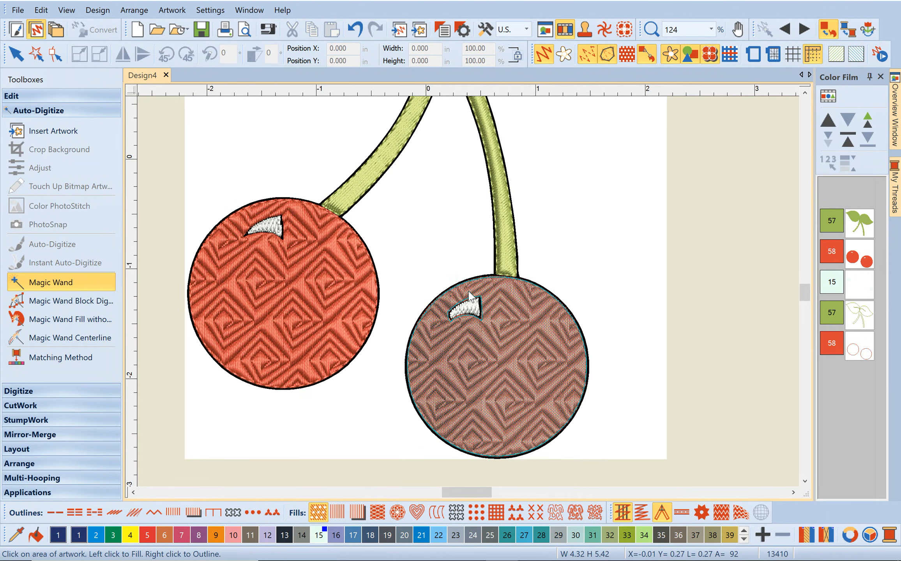
click(474, 318)
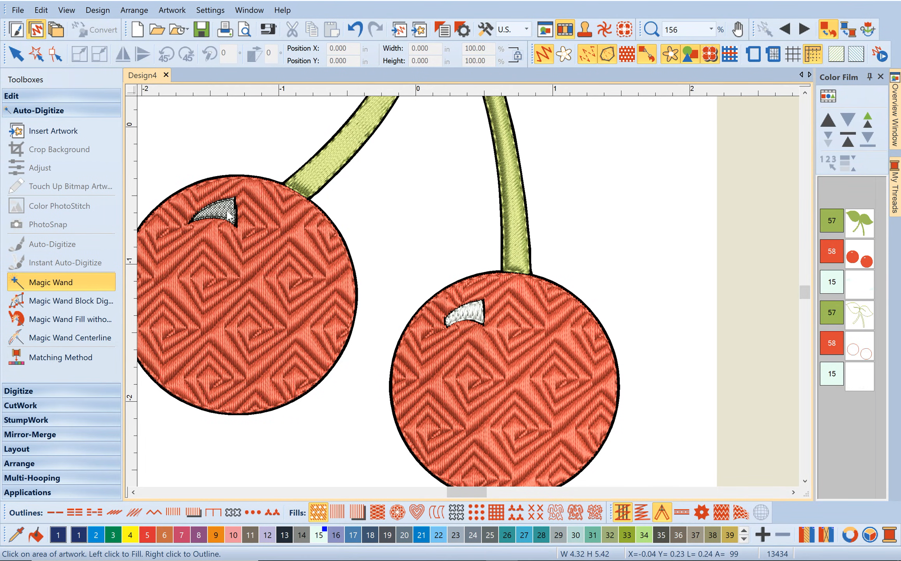
click(230, 216)
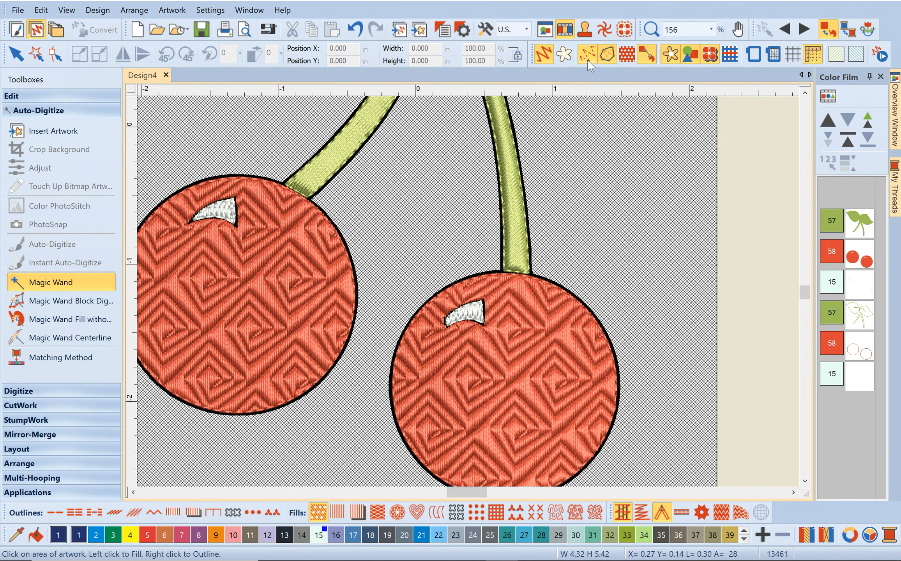
Hide the artwork to view the whole stitched design at fitted zoom, and clear the selection
click(669, 61)
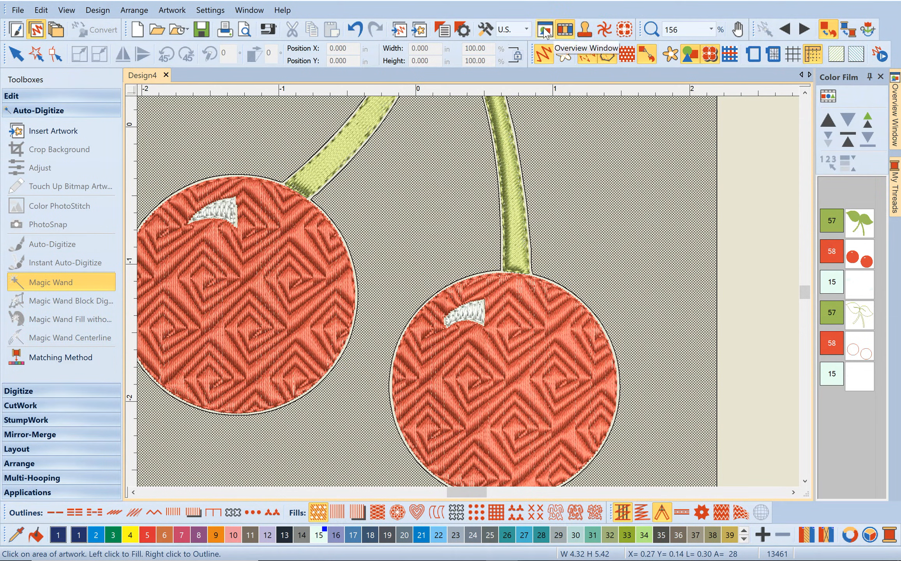
click(710, 29)
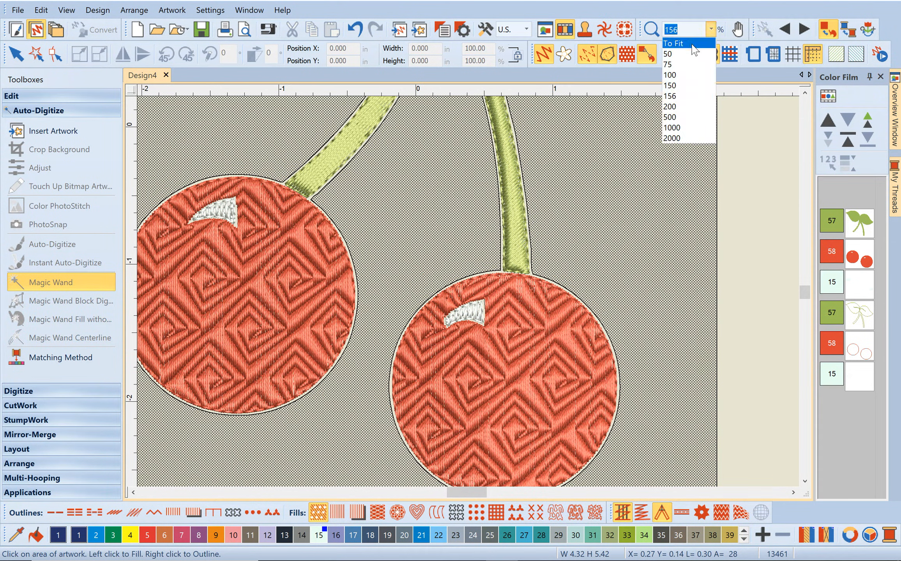
click(692, 44)
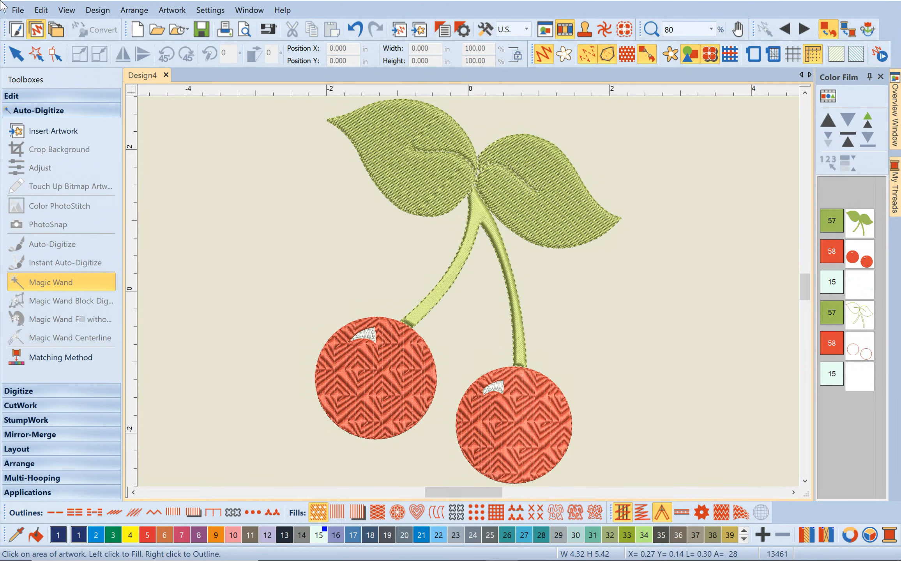
click(15, 54)
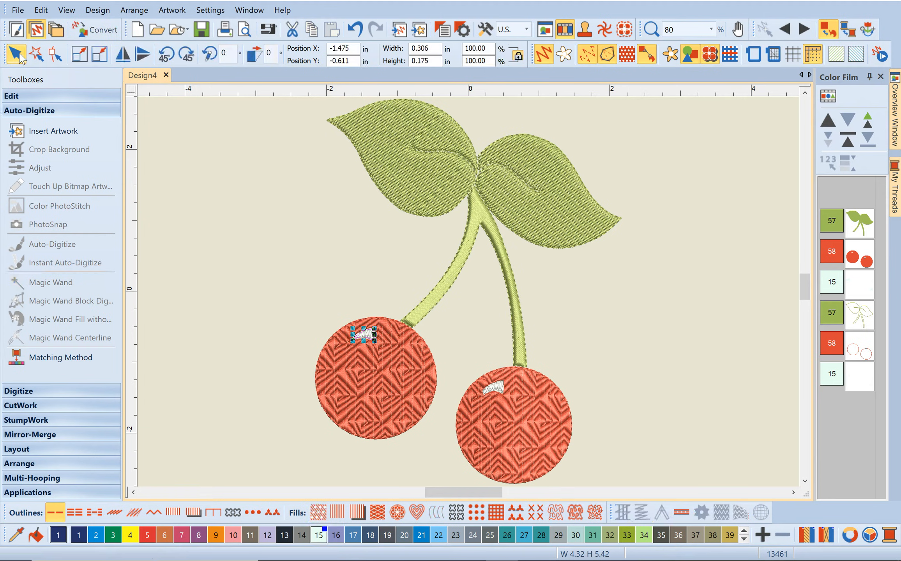
click(237, 213)
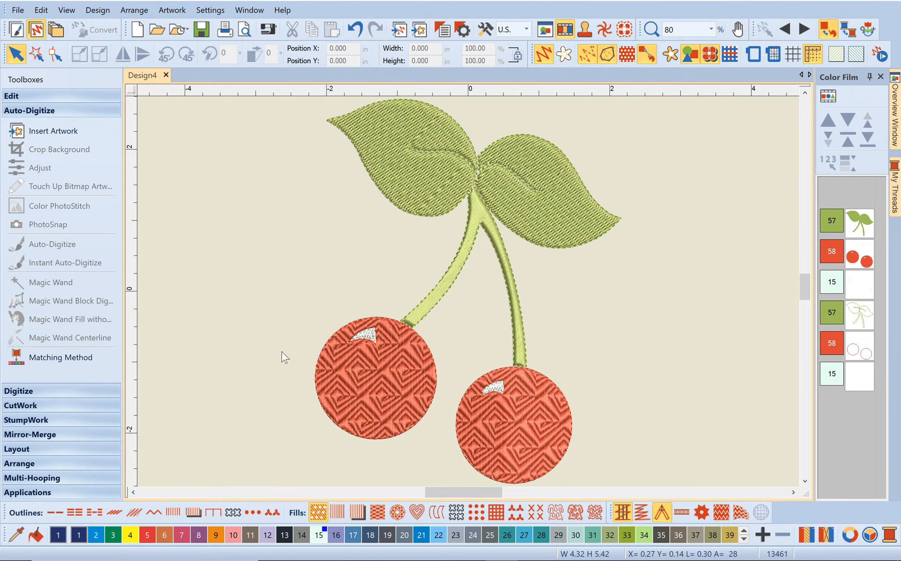
Change the outlines of both white highlights to the triple stitch type and their fills to satin
click(855, 386)
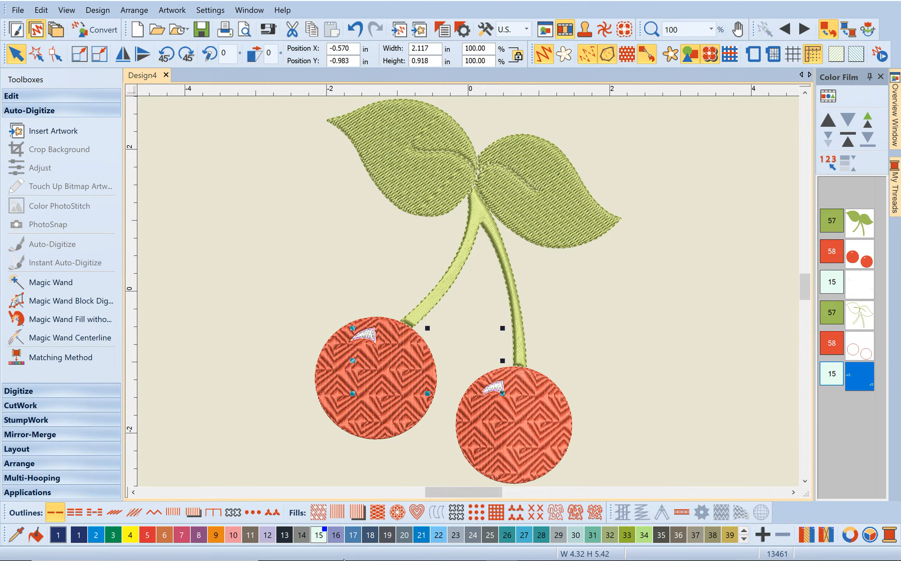
click(78, 512)
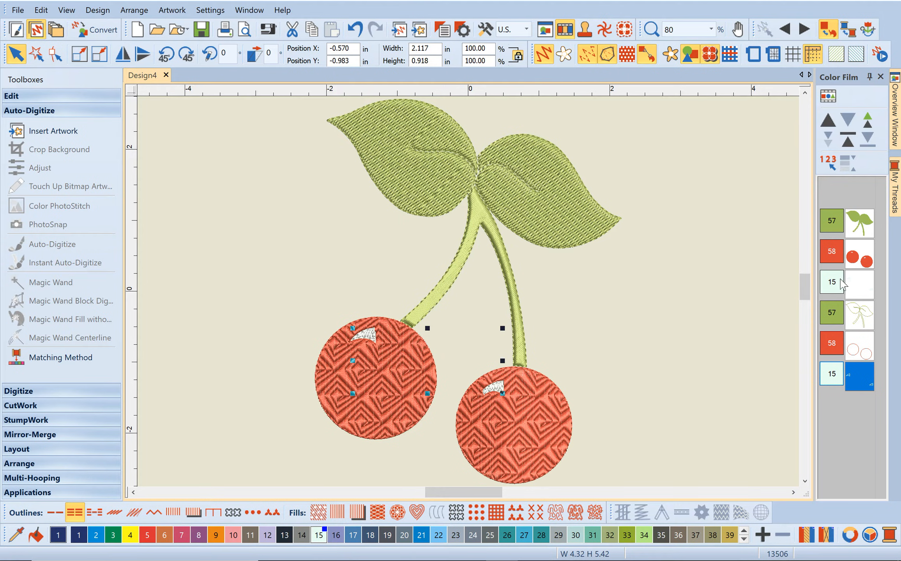
click(857, 280)
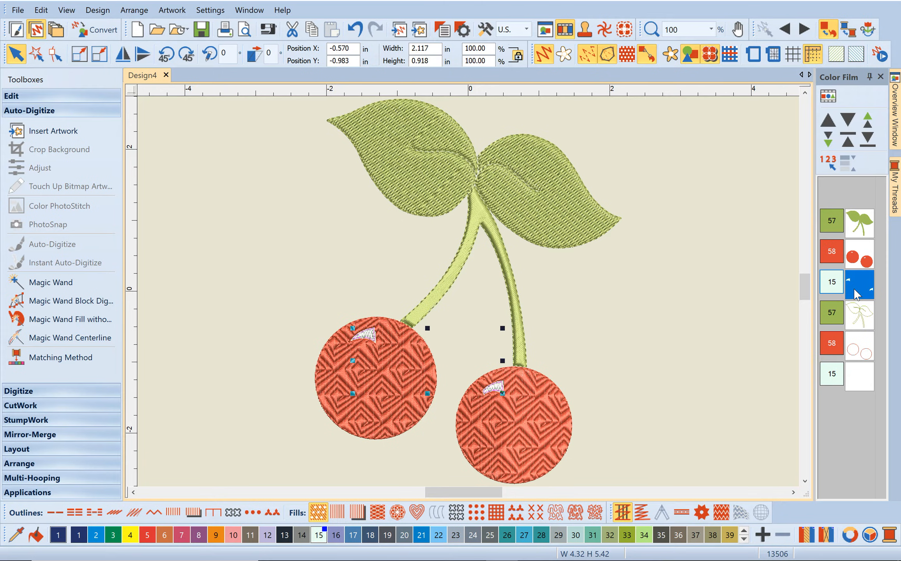
click(340, 514)
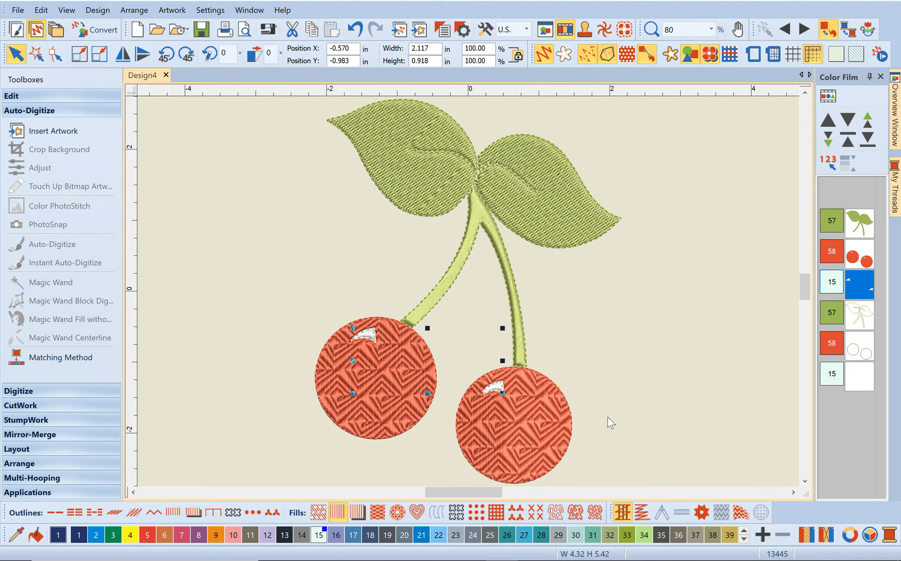
scroll(473, 298, down, 1)
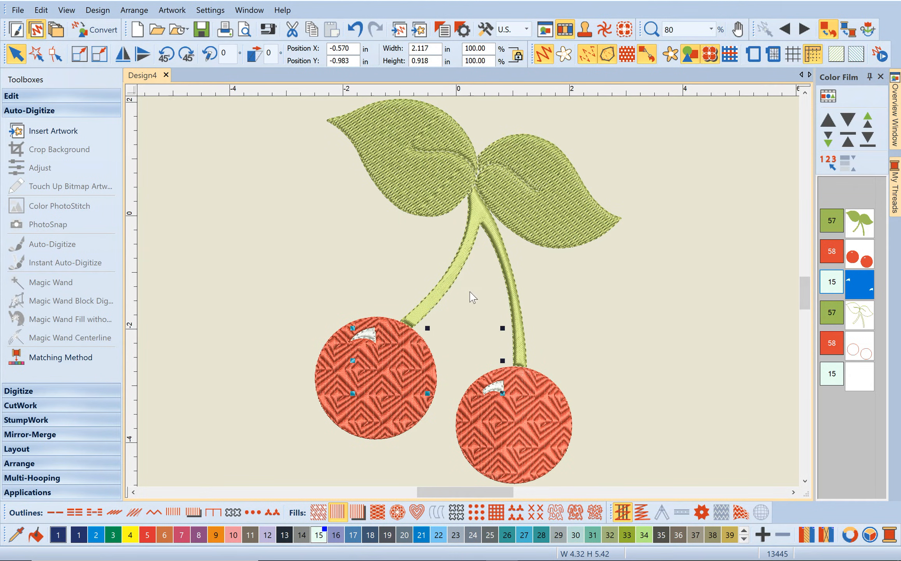
scroll(625, 388, up, 3)
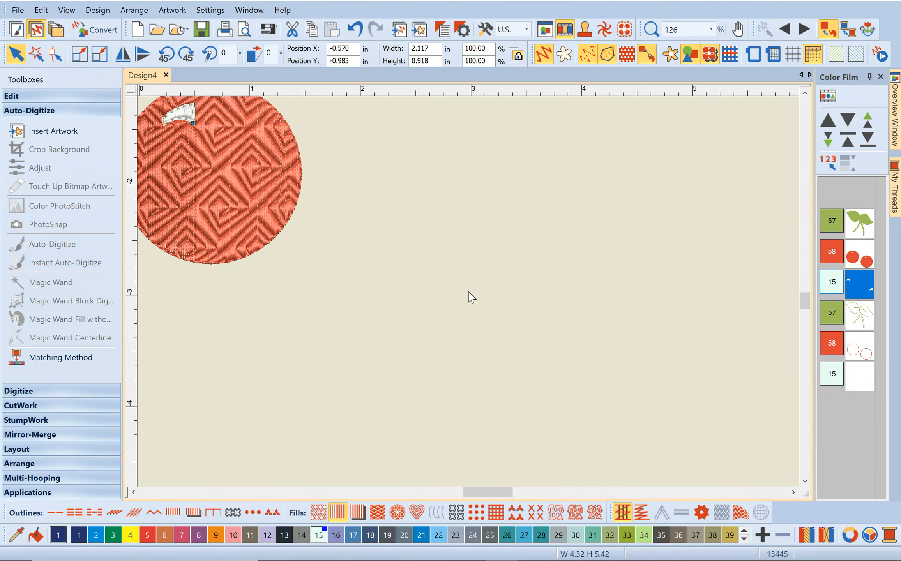
click(711, 30)
text(80)
key(Return)
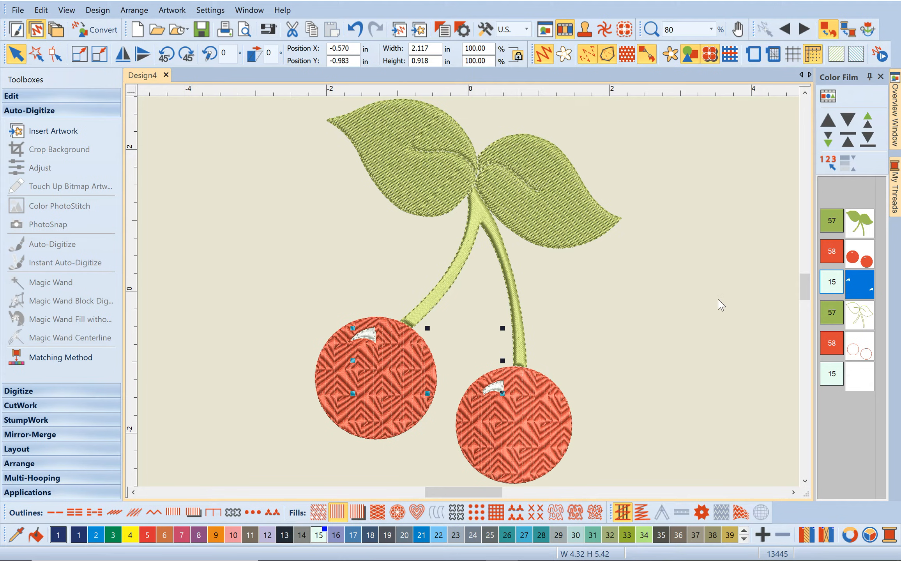
Show the hidden Cherries artwork again, select it and delete it from the design
click(853, 203)
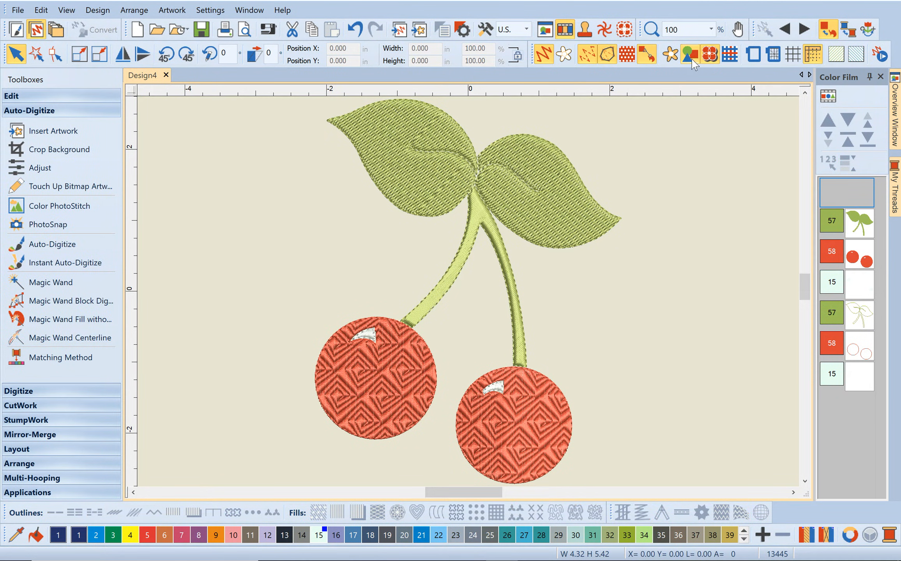
click(669, 56)
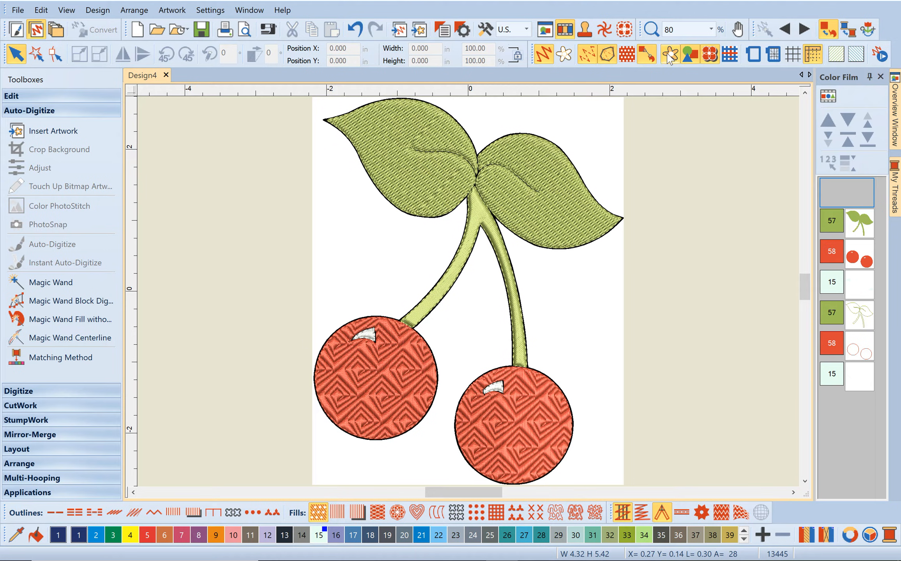
click(668, 56)
click(669, 57)
click(614, 115)
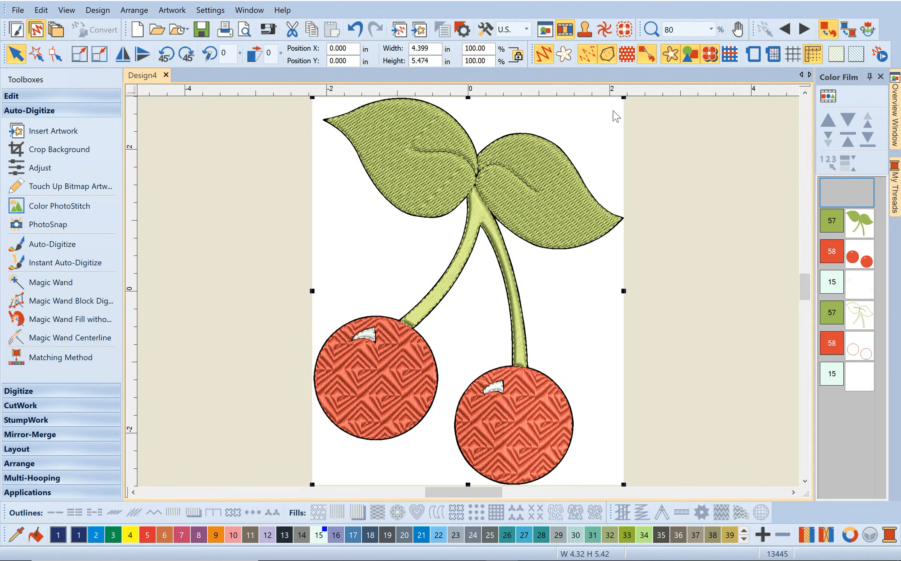
click(865, 193)
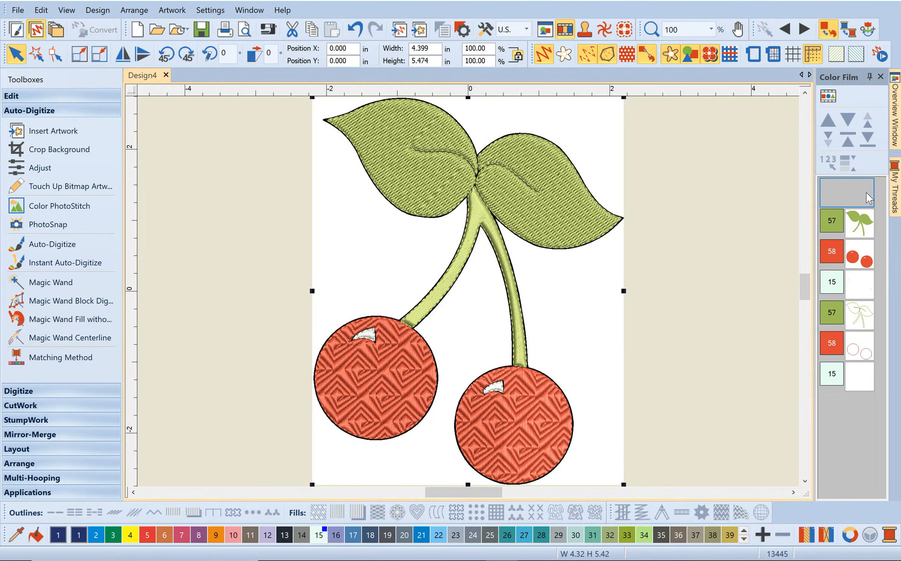
key(Delete)
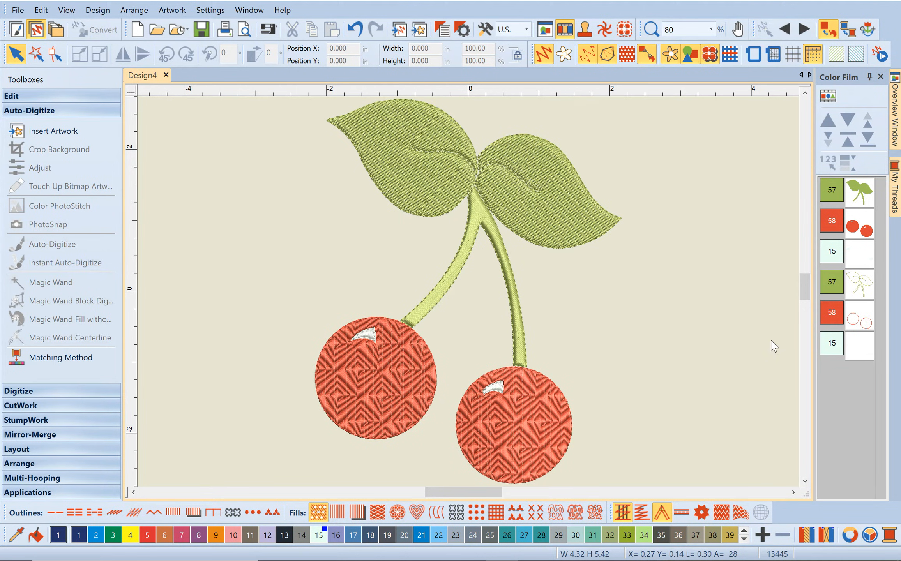
Set the pull compensation of all objects in the design to 0.40 mm
key(ctrl+a)
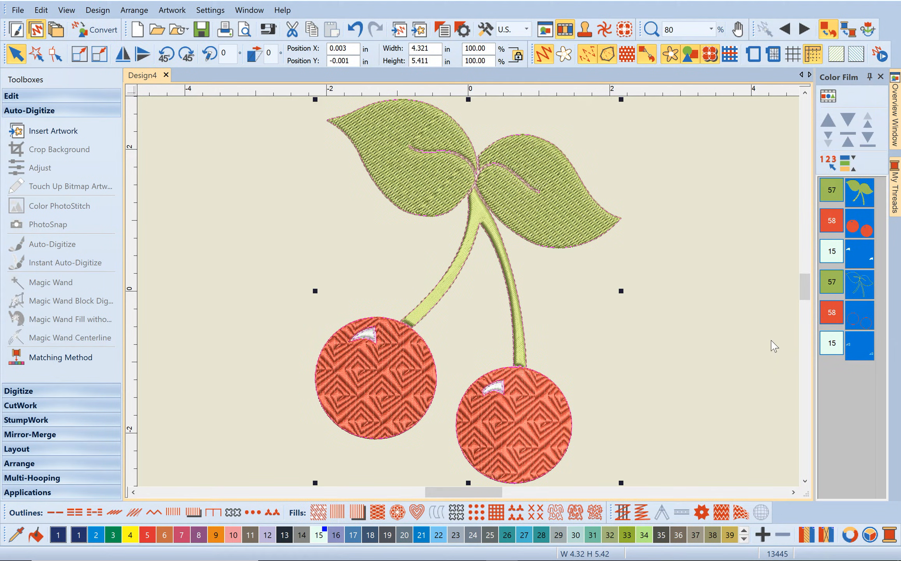
click(463, 30)
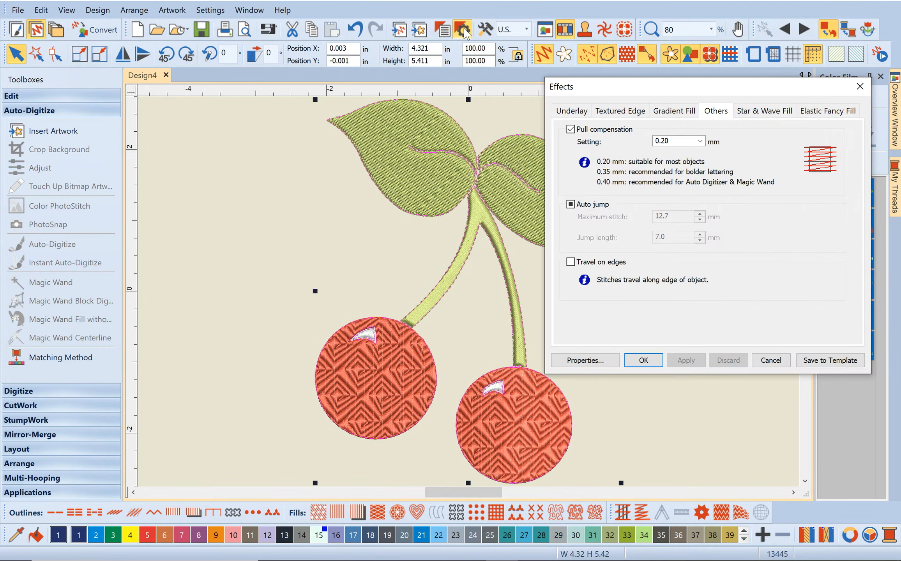
click(700, 141)
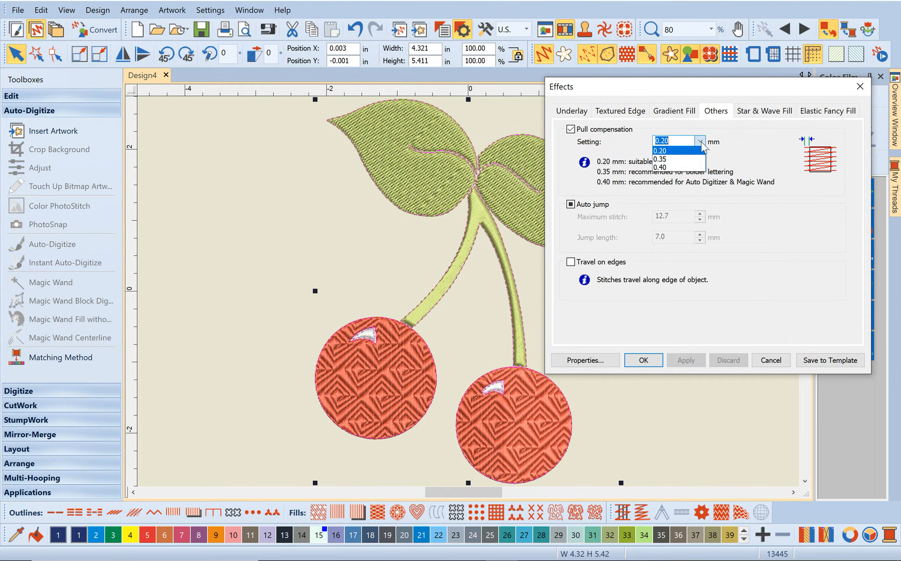
click(678, 168)
click(656, 360)
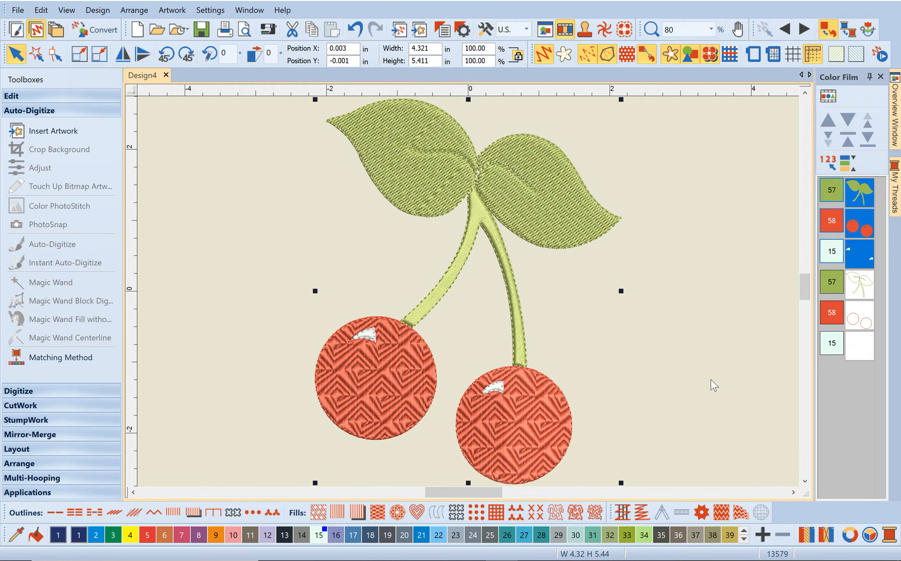
Inspect the stem and its surrounding stitches up close, switching from the realistic view to plain stitch view and back
scroll(469, 297, up, 2)
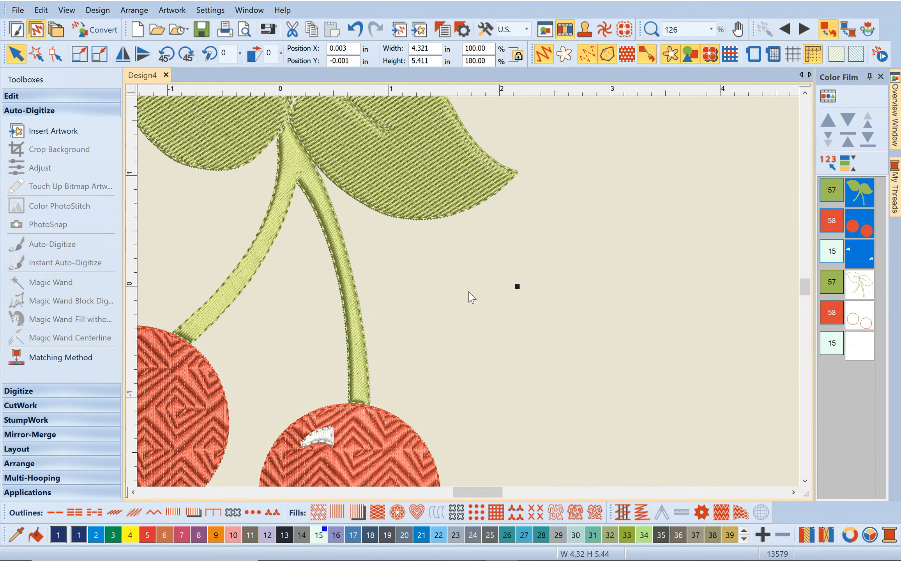
scroll(468, 291, up, 1)
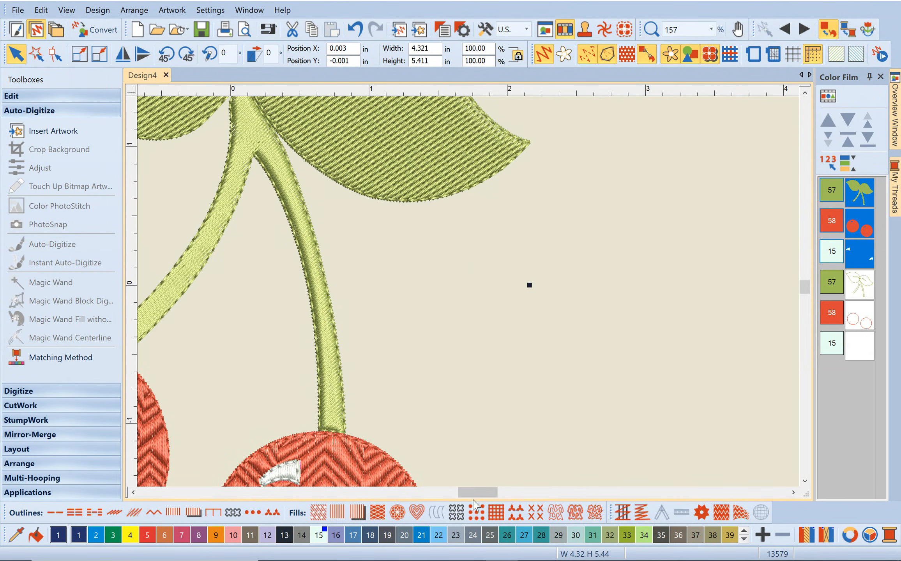
drag(478, 497, 463, 498)
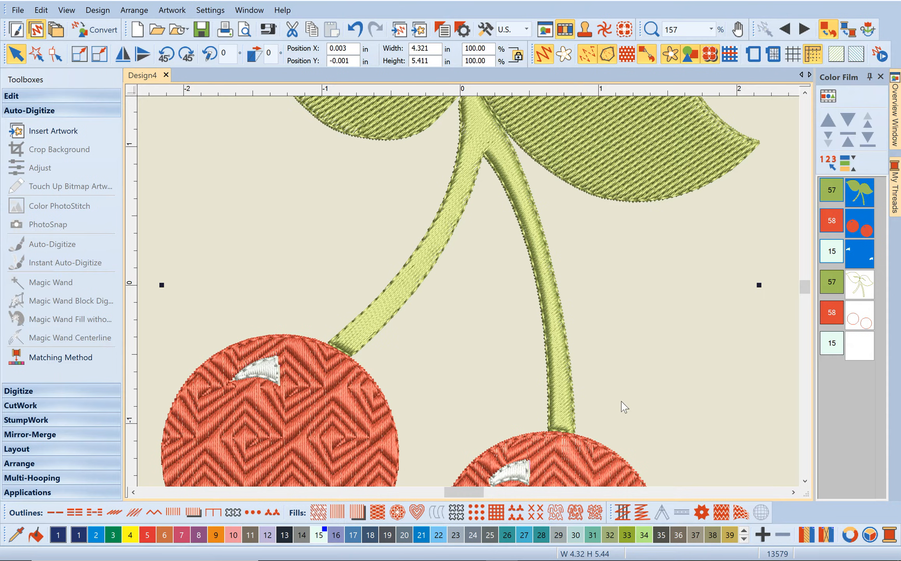
click(789, 383)
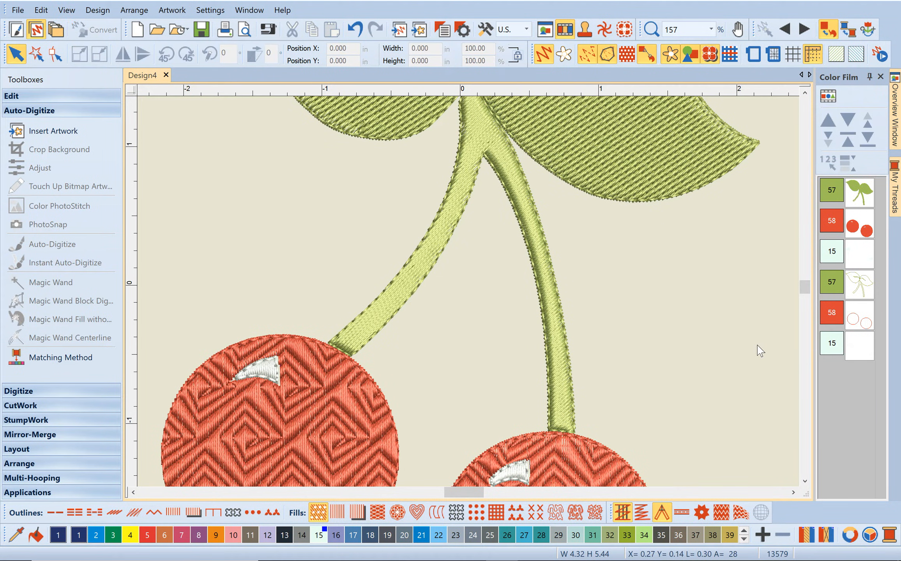
key(t)
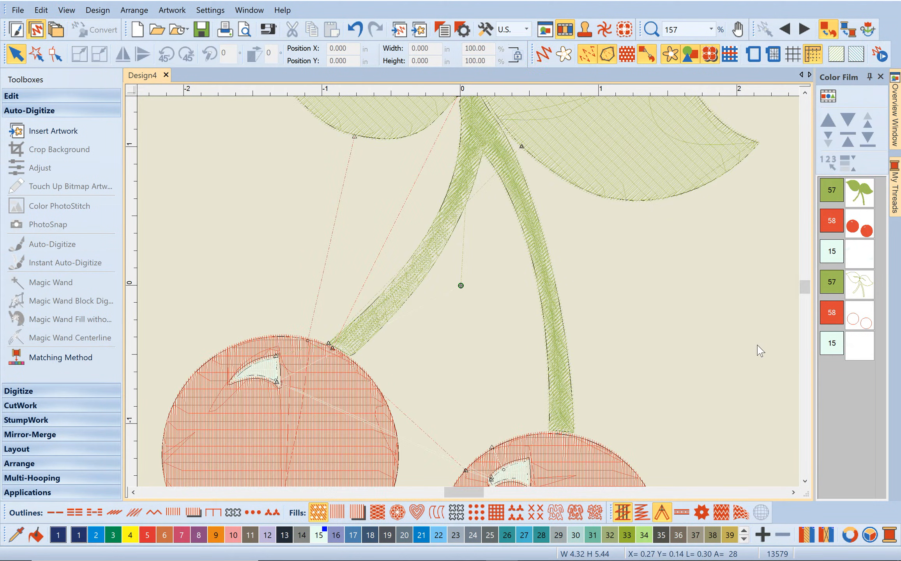
click(480, 148)
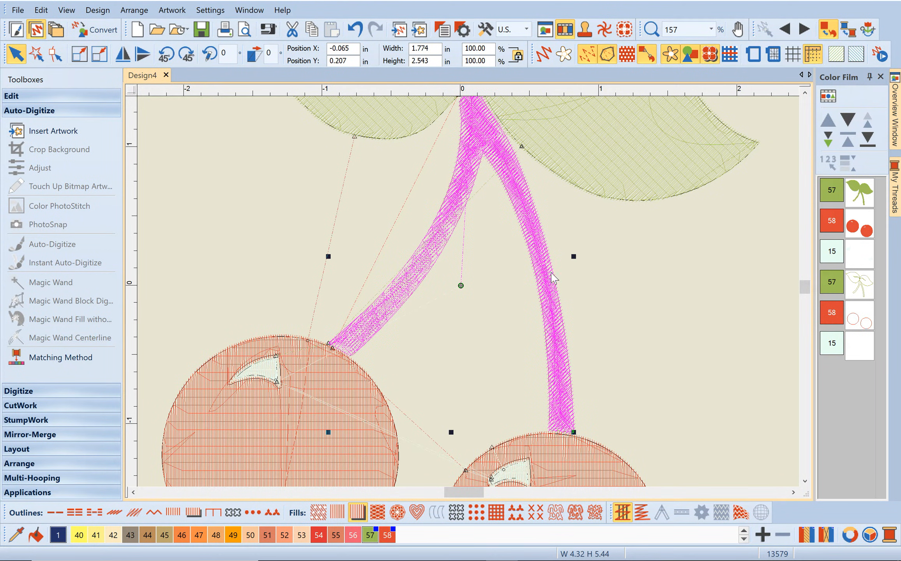
key(t)
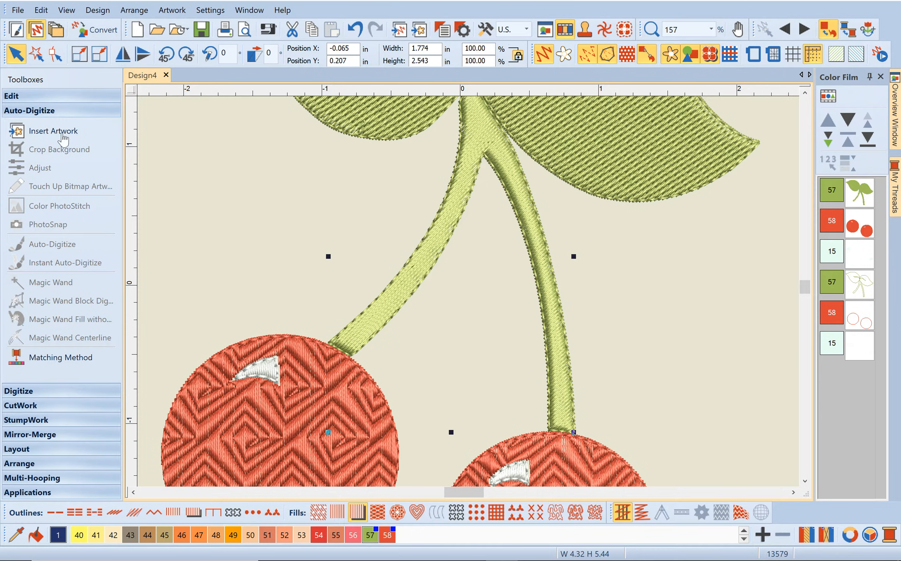
Add stitch angle lines across the stem's left branch, from the left cherry up to the fork
click(20, 98)
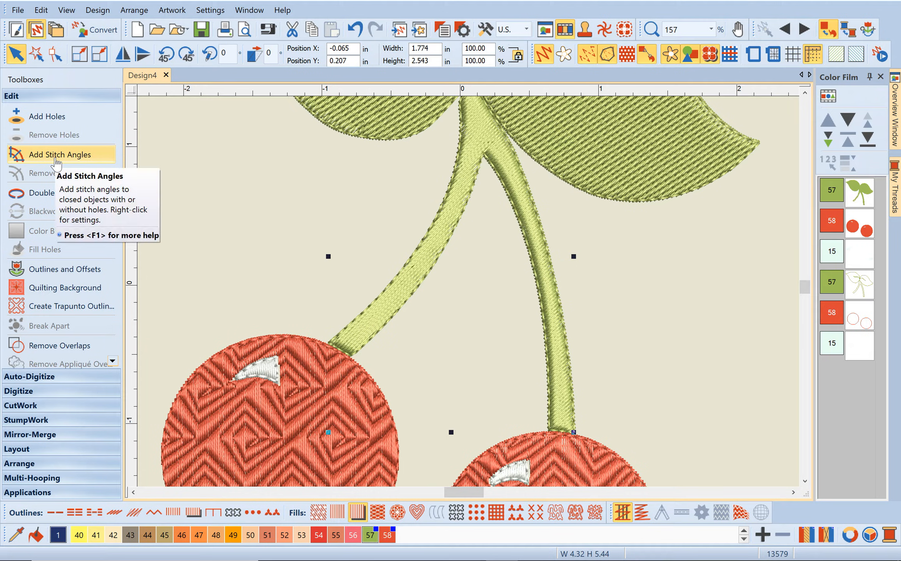
click(57, 162)
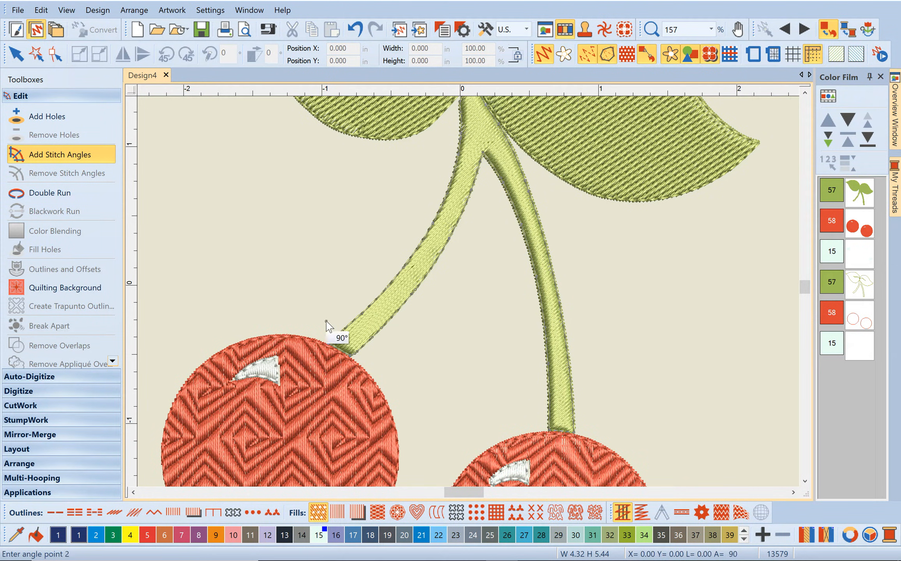
click(372, 357)
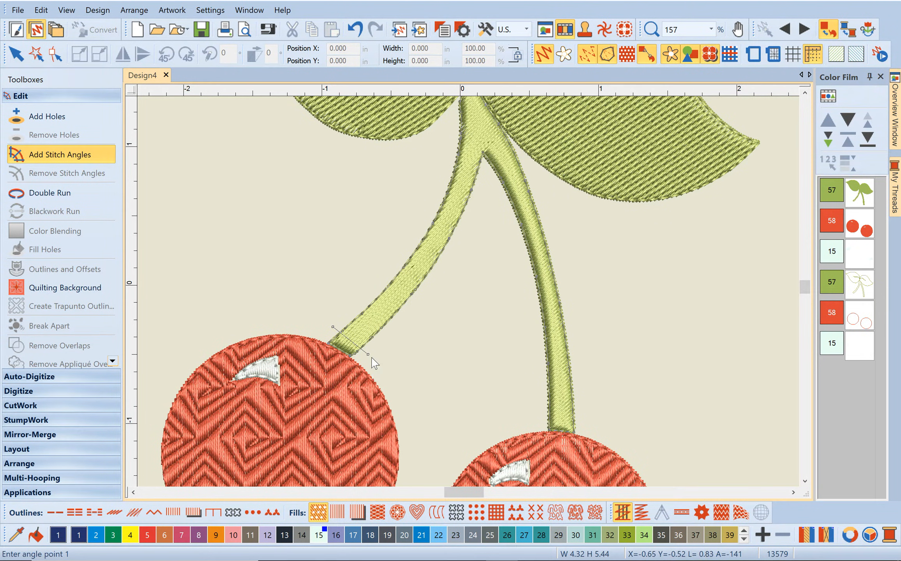
click(359, 304)
click(392, 329)
click(384, 276)
click(417, 302)
click(399, 249)
click(440, 272)
click(424, 215)
click(461, 237)
click(440, 180)
click(478, 199)
click(450, 148)
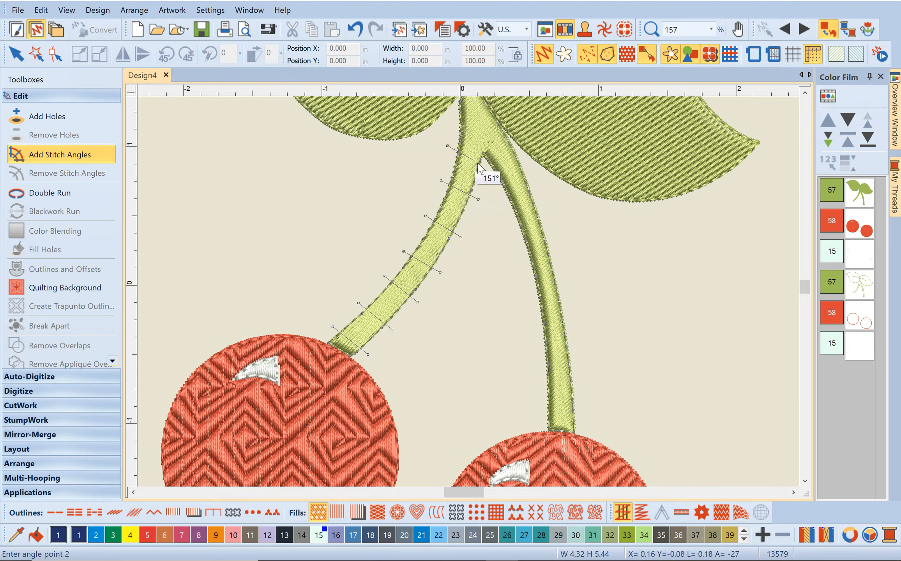
click(481, 167)
click(456, 125)
click(483, 157)
Add a near-vertical stitch angle line from the stem's tip to the fork and a slanted one across the start of the right branch
scroll(477, 234, up, 3)
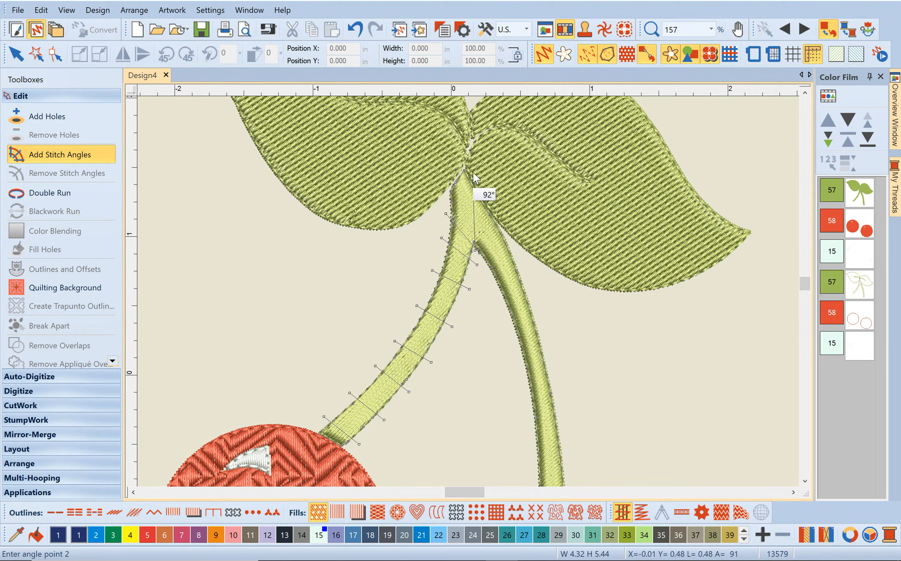
click(465, 167)
click(479, 253)
click(475, 254)
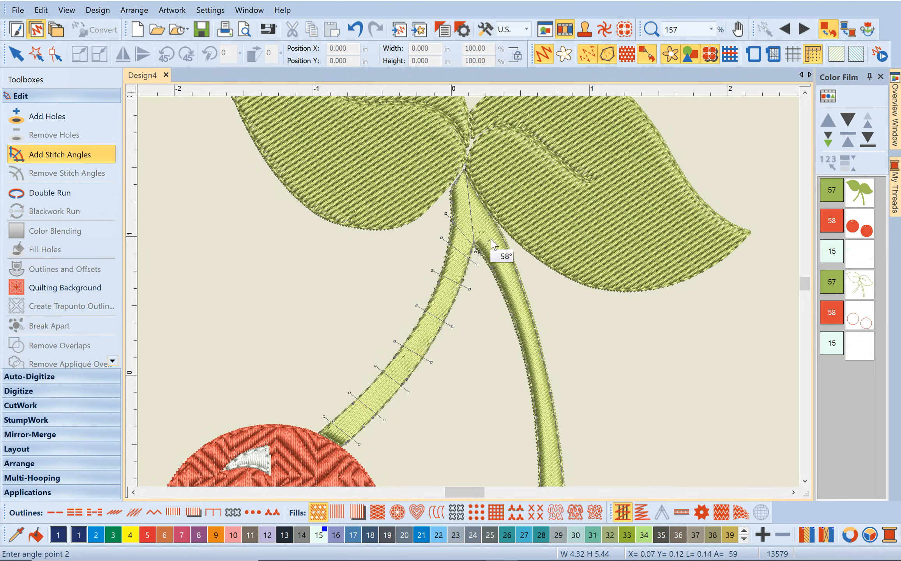
click(511, 234)
Add stitch angle lines across the stem's right branch down to the right cherry and apply all the angles to the fill
click(489, 283)
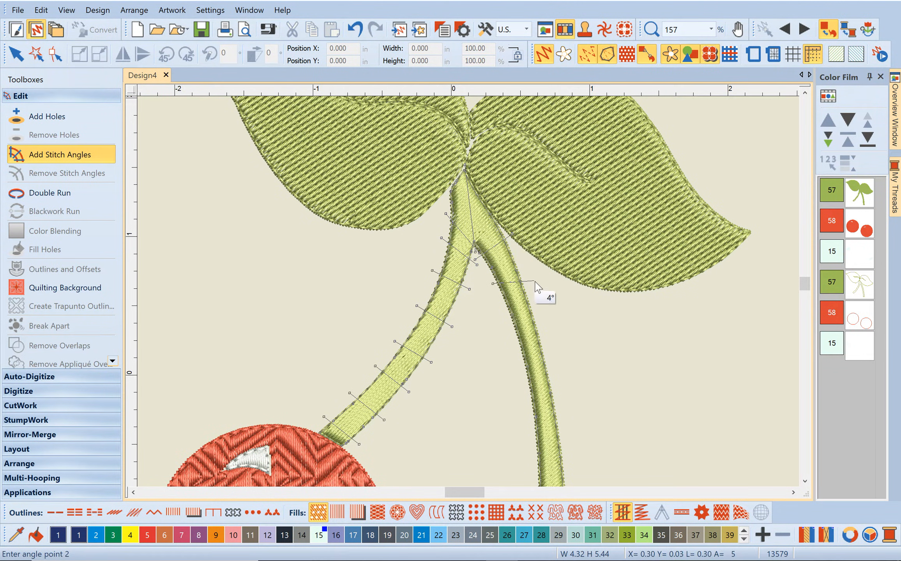
click(530, 280)
click(504, 319)
click(542, 322)
click(515, 359)
click(550, 349)
click(524, 404)
scroll(547, 440, down, 1)
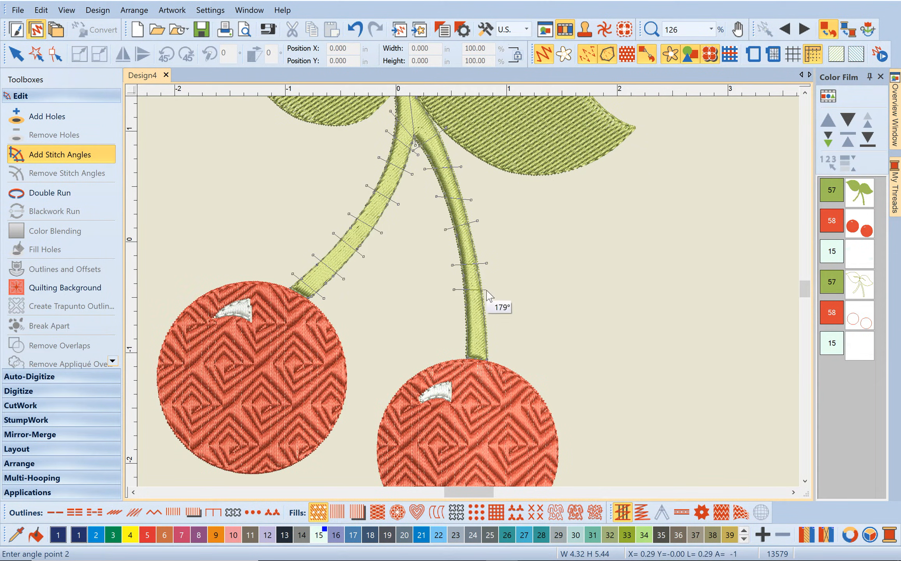
click(491, 290)
click(457, 311)
click(493, 314)
click(457, 336)
click(496, 342)
right_click(495, 342)
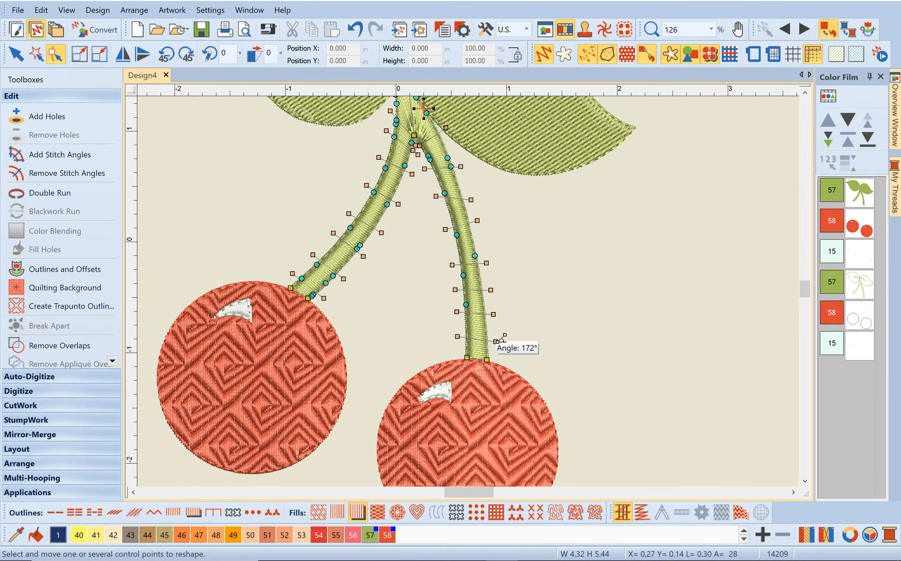
click(499, 348)
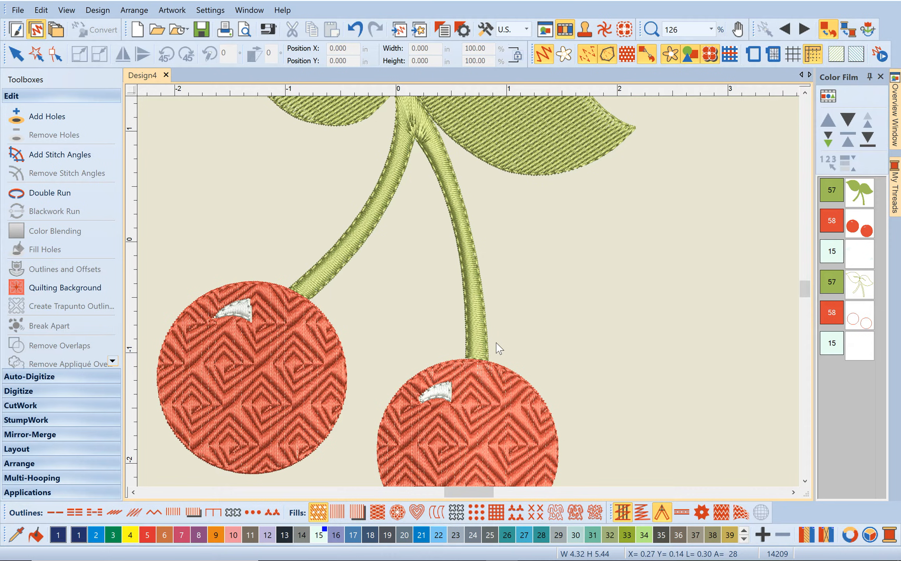
Reshape the stem fill, moving the upper end of the near-vertical stitch angle line from the stem's tip to its left edge
scroll(320, 261, down, 1)
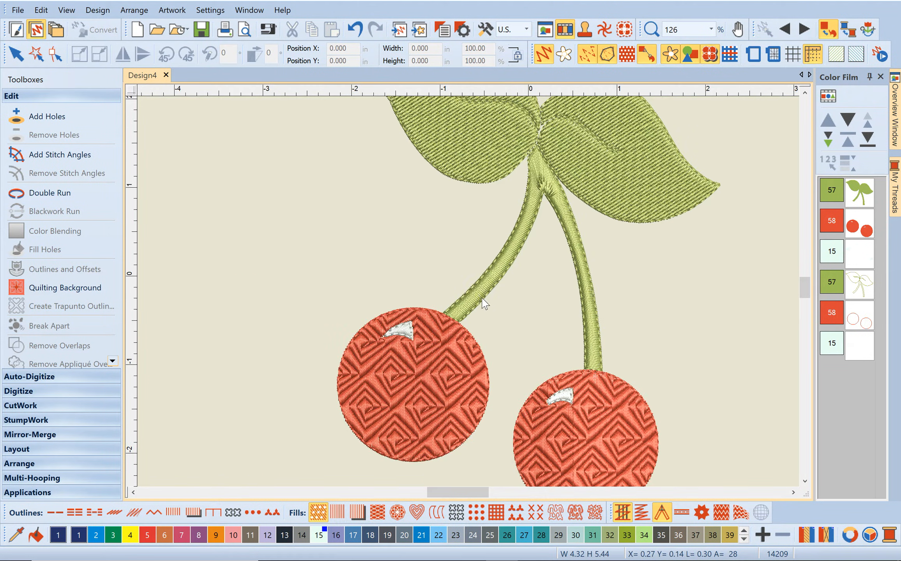
click(711, 30)
click(699, 48)
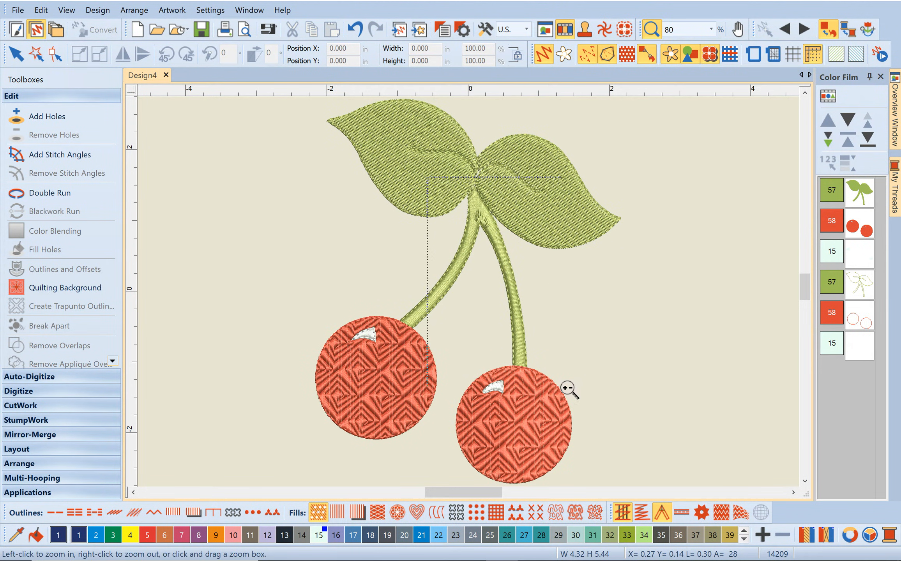
scroll(568, 387, up, 3)
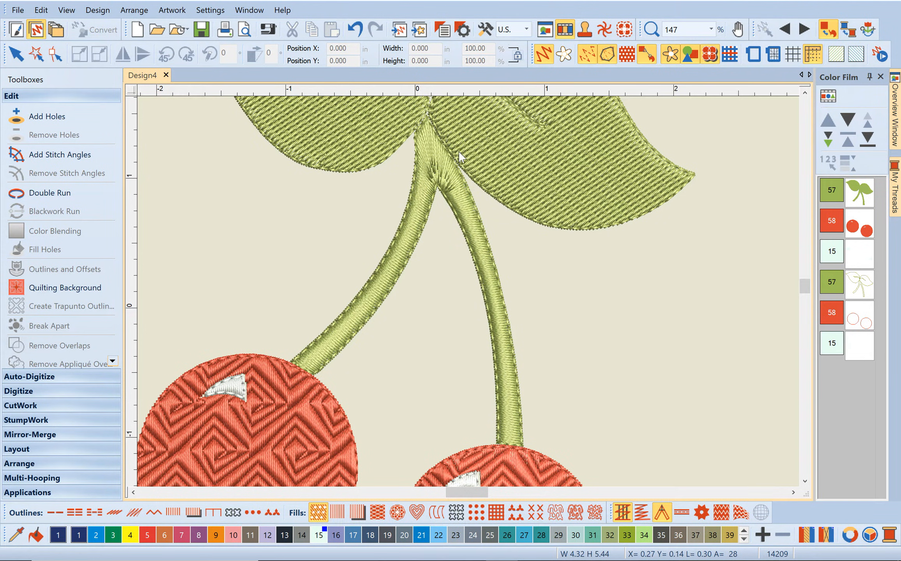
click(426, 197)
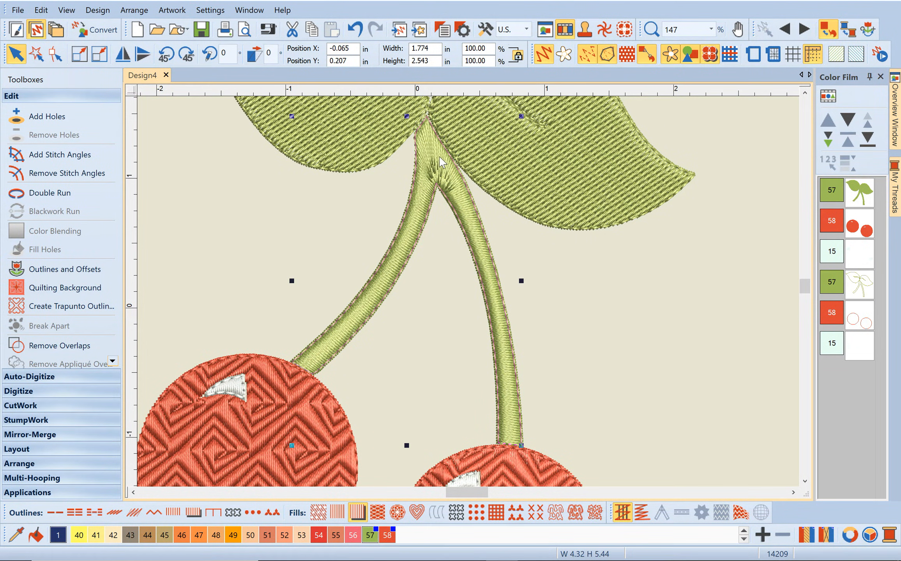
click(60, 59)
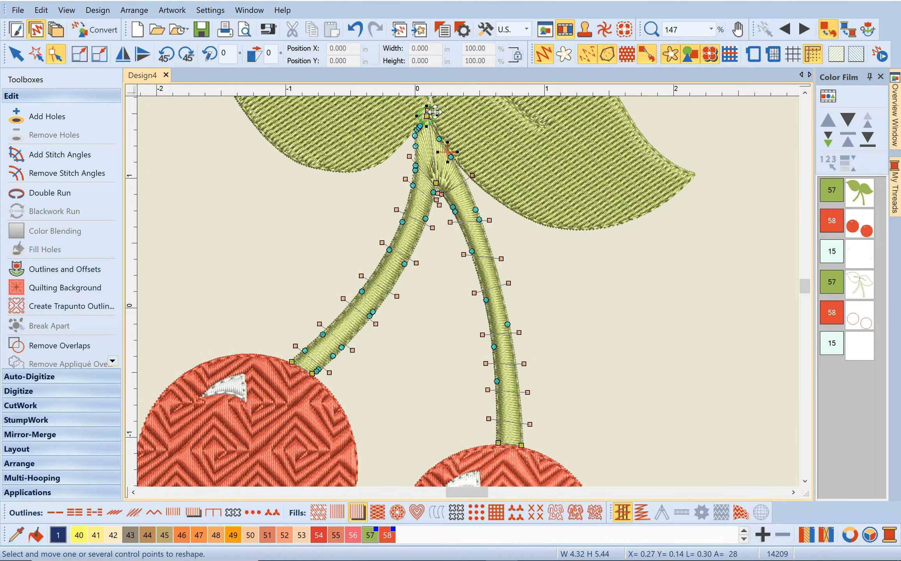
drag(429, 118, 415, 116)
click(407, 145)
mouse_move(428, 111)
mouse_down()
mouse_move(407, 118)
mouse_move(415, 119)
mouse_up()
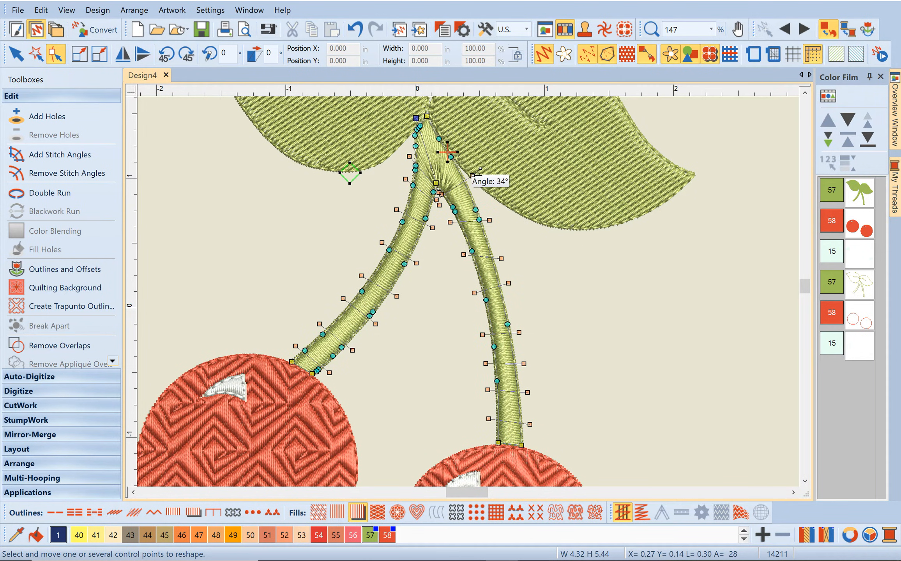
Fine-tune the ends of the stitch angle lines around the stem's fork and upper right branch and finish reshaping
click(472, 175)
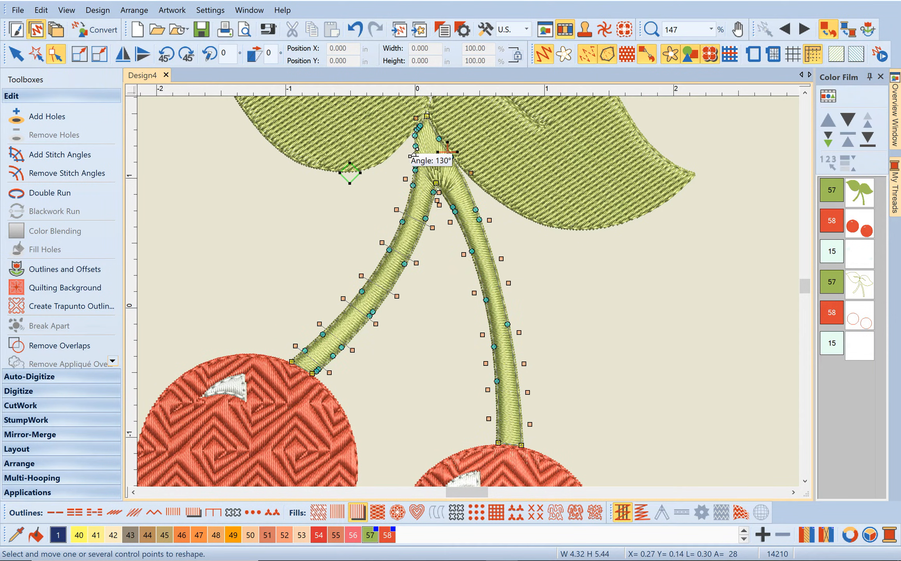
drag(412, 155, 407, 164)
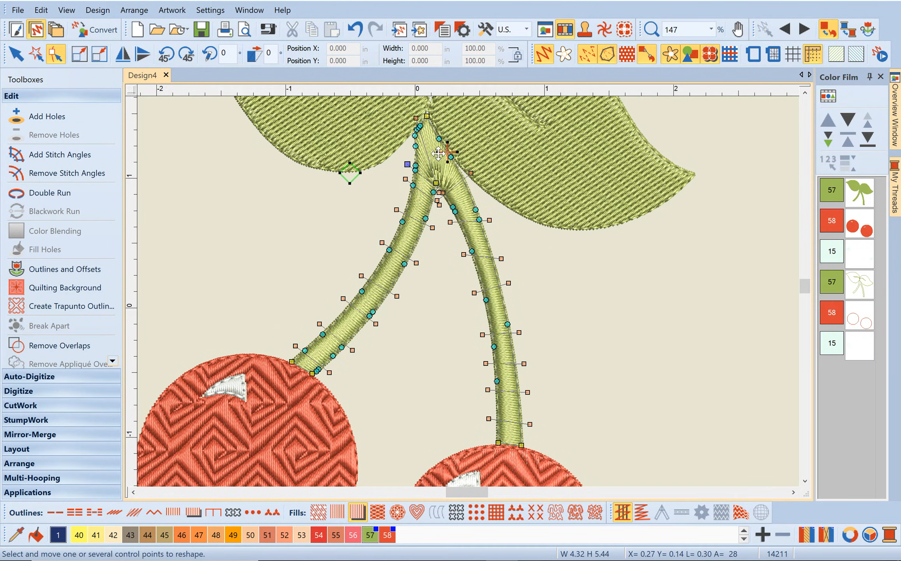
drag(492, 219, 488, 212)
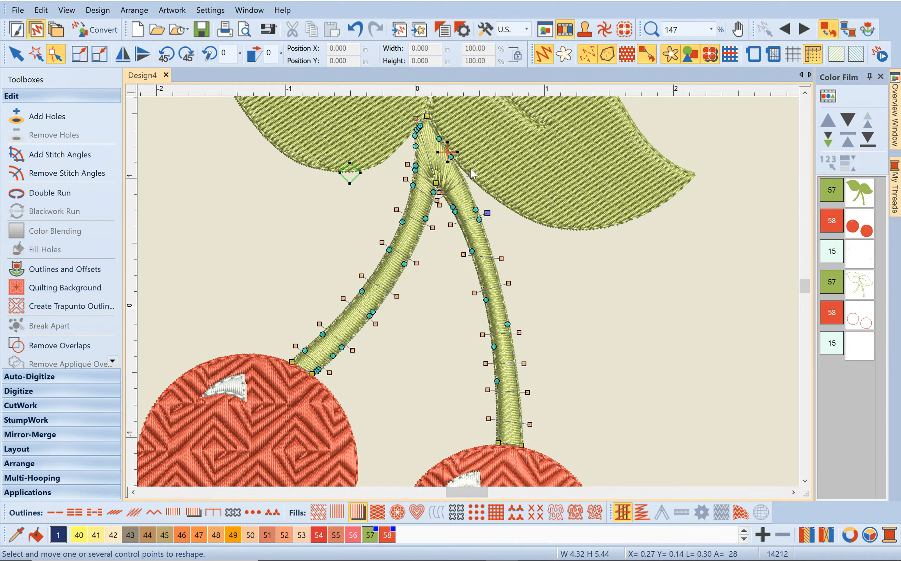
drag(470, 173, 473, 177)
drag(499, 258, 500, 251)
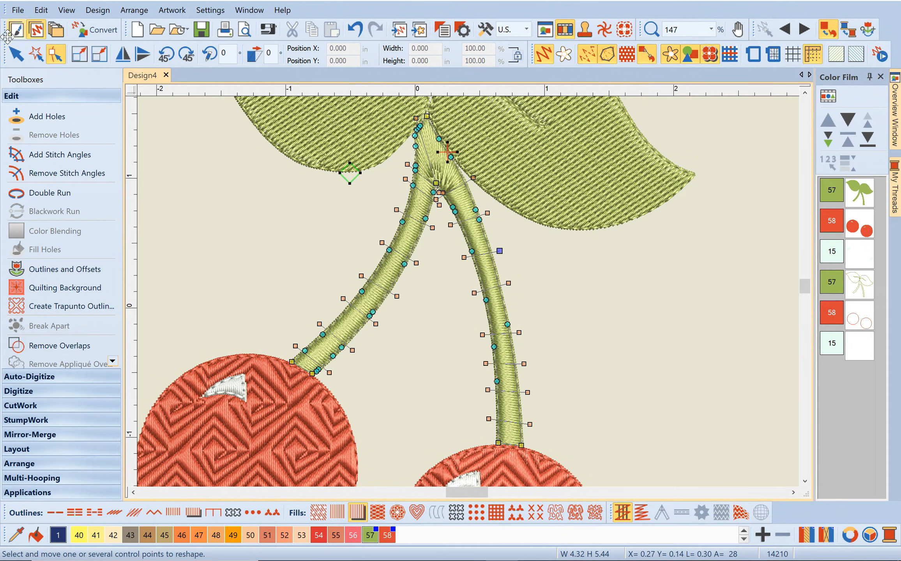
click(15, 56)
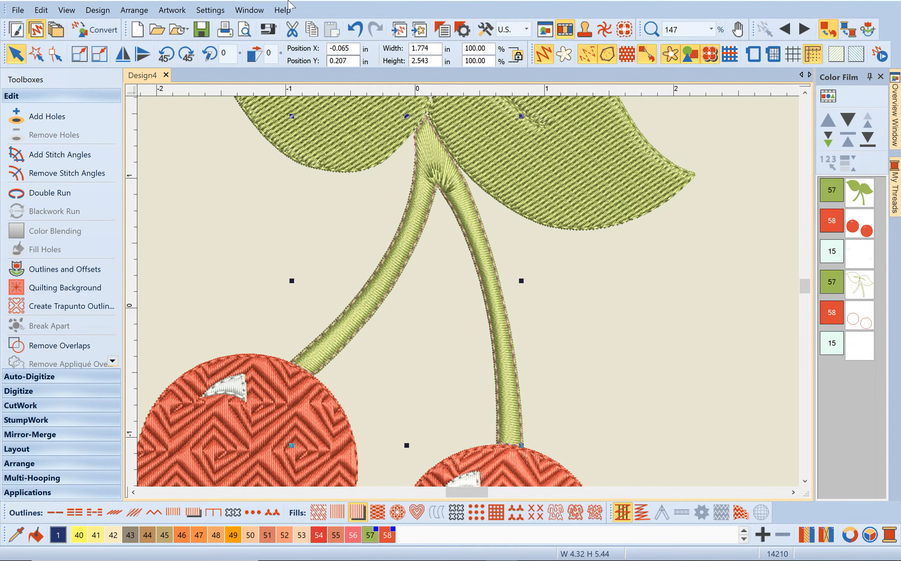
Resequence the color blocks so the green, red and white outlines directly follow the fills in threads 57, 58 and 15
click(862, 286)
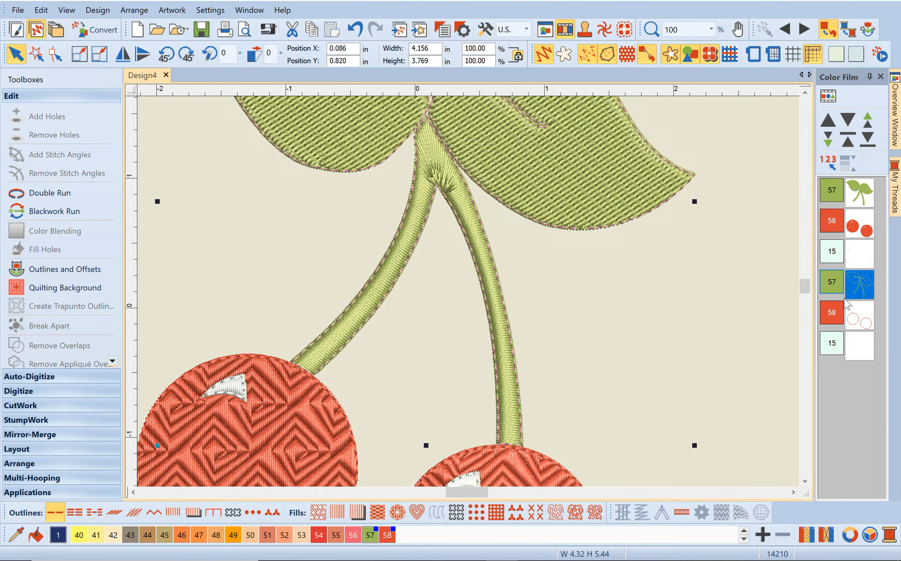
drag(853, 285, 853, 193)
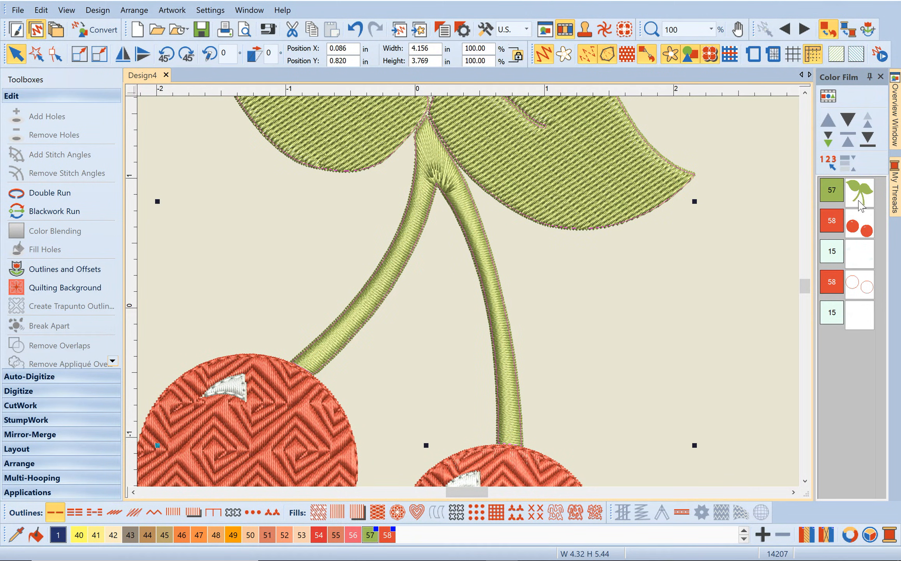
drag(862, 291, 859, 225)
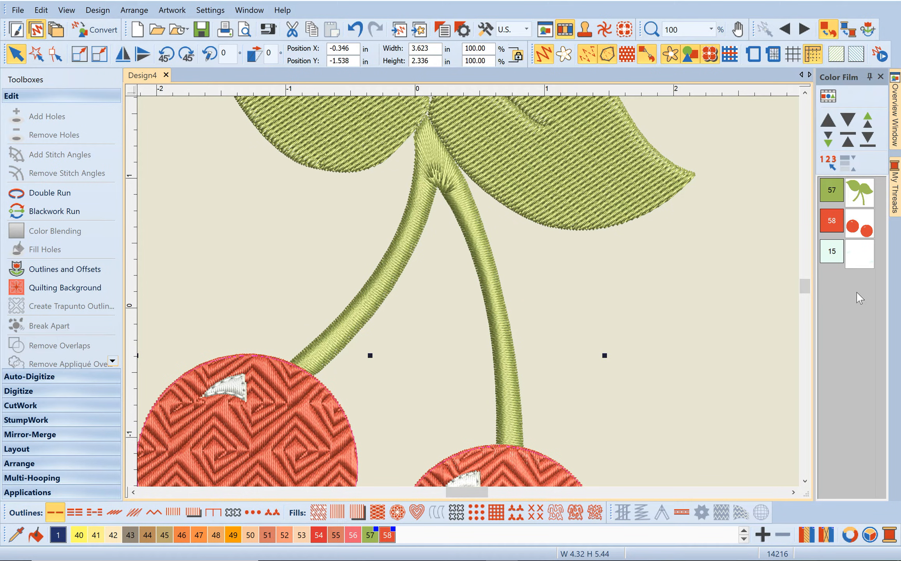
Close the cherries design without saving its changes
scroll(470, 296, up, 1)
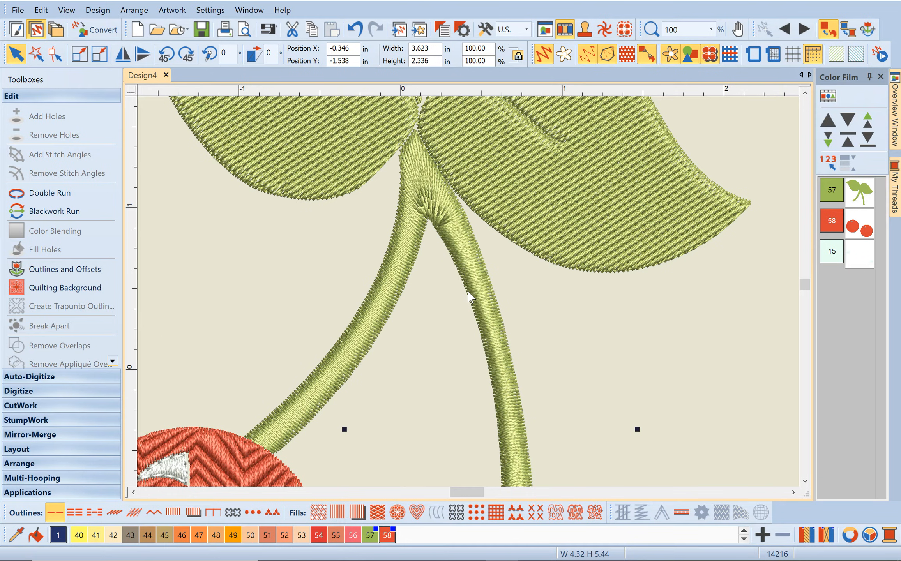
scroll(468, 293, up, 1)
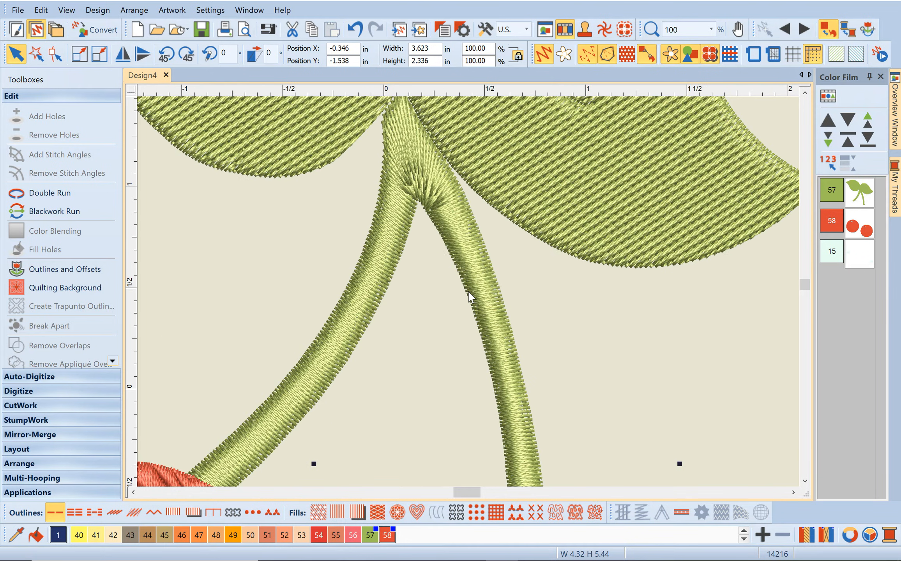
click(707, 341)
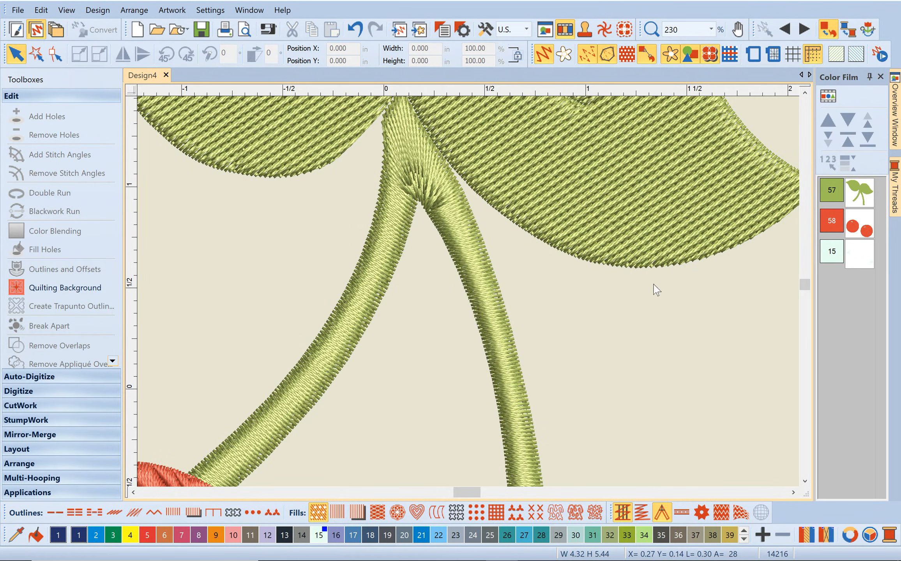
click(711, 30)
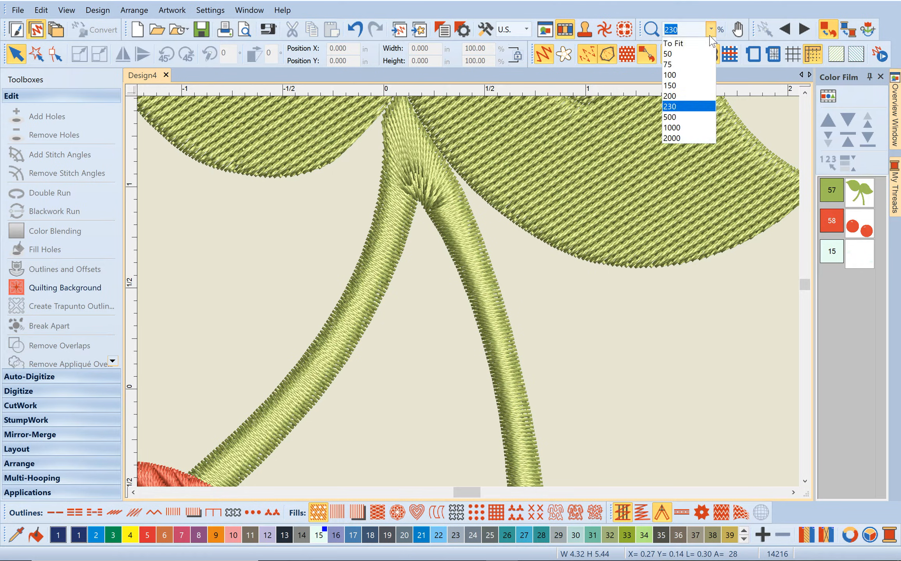
click(698, 44)
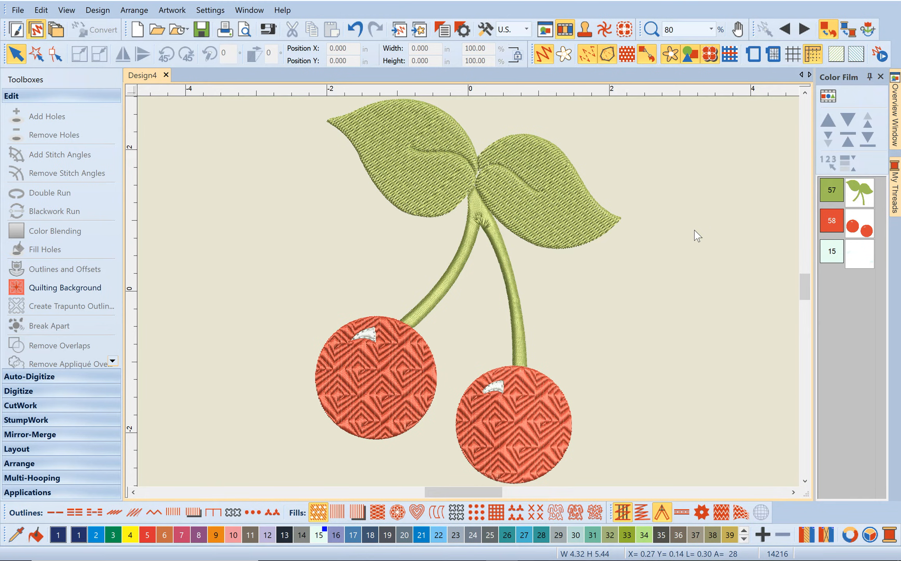
click(166, 75)
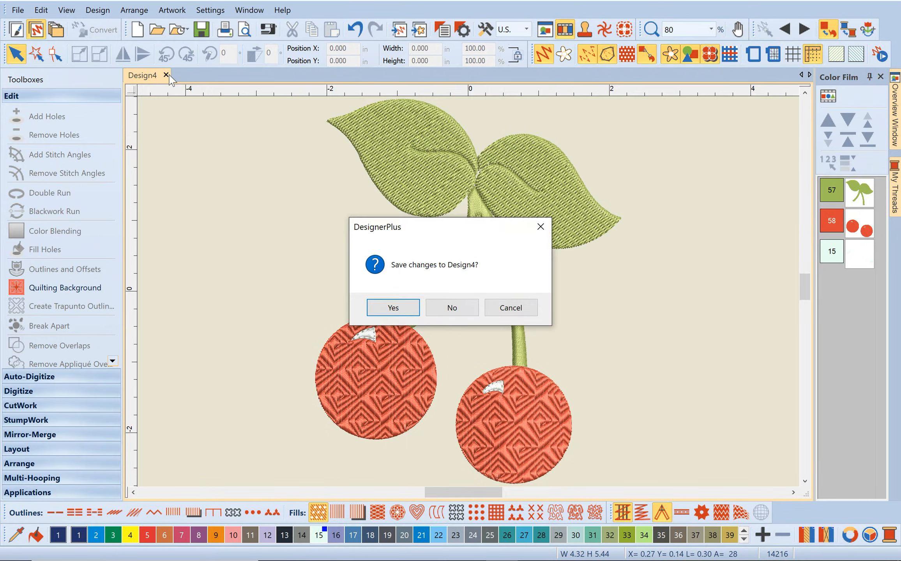
click(436, 309)
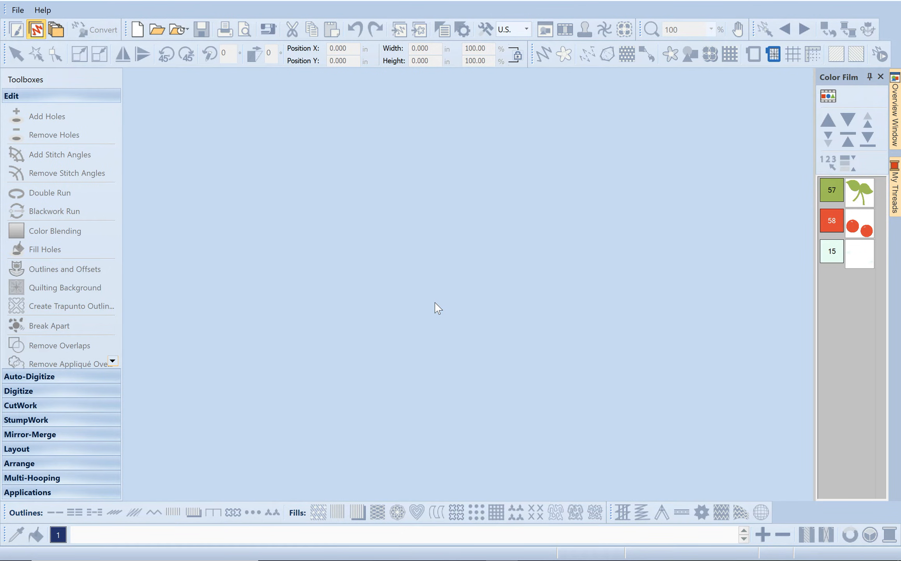
Start a new design and insert the A_East_005.jpg artwork, shown in full
click(137, 29)
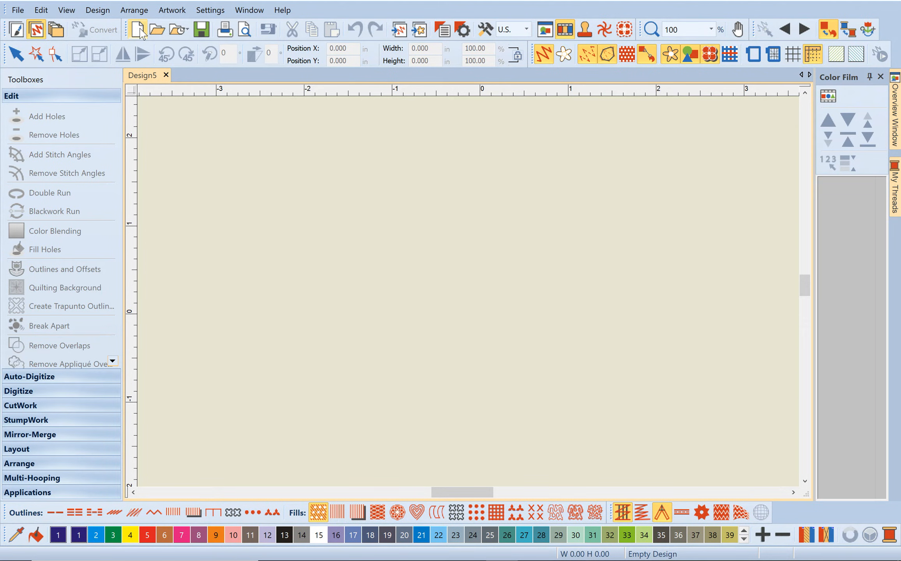
click(419, 33)
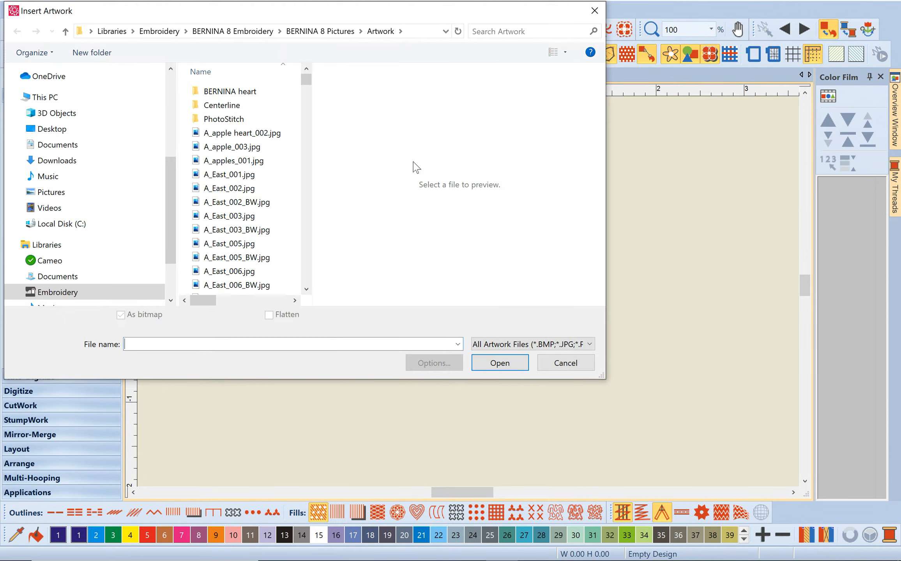
click(229, 250)
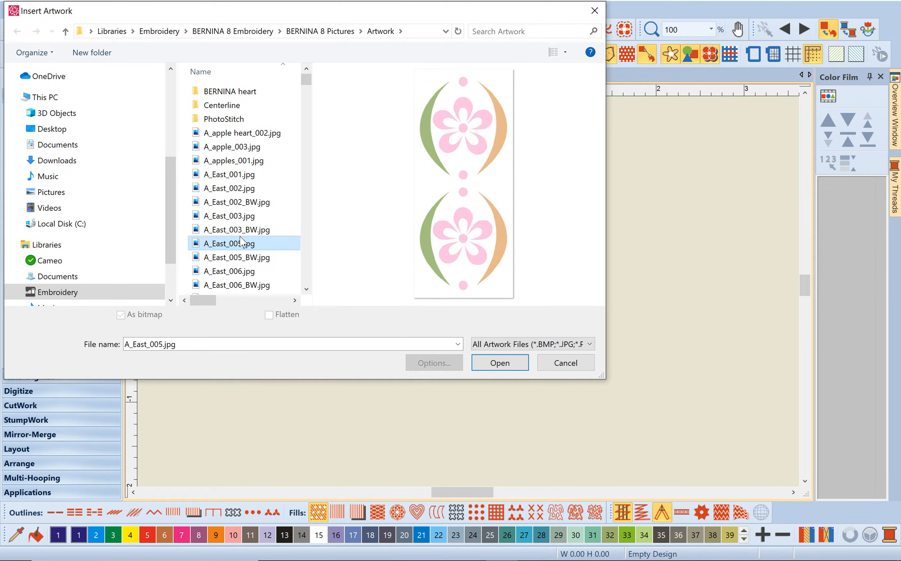
click(498, 369)
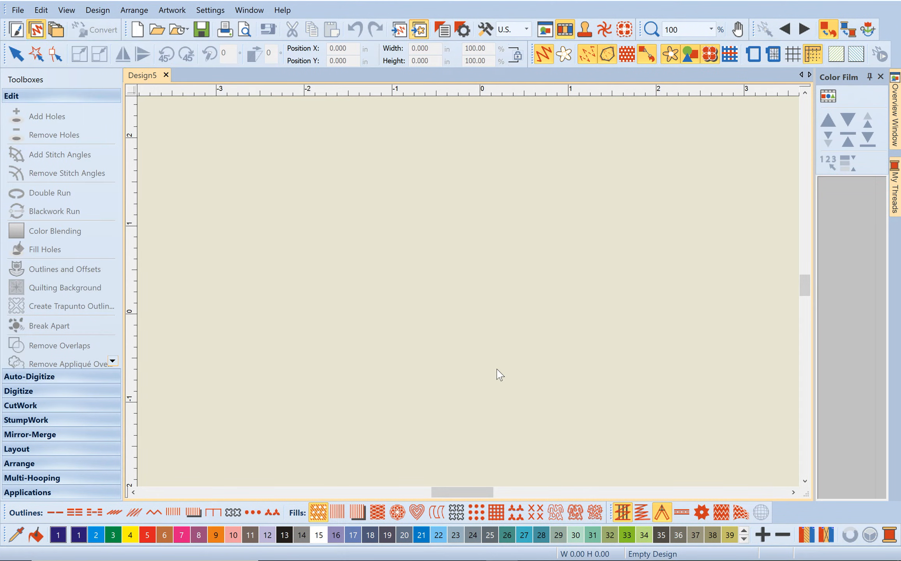
click(710, 30)
click(687, 47)
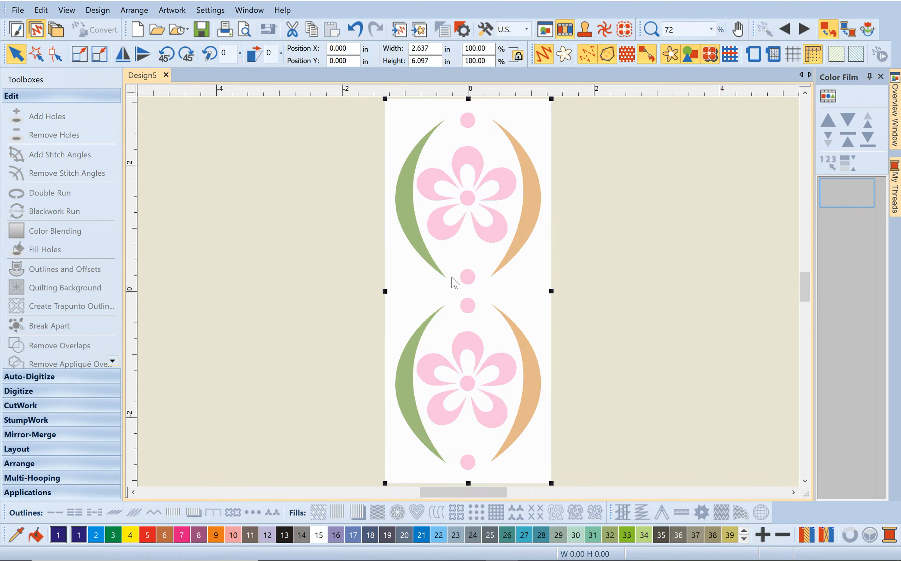
Start Magic Wand Block Digitizing on the artwork and prepare its bitmap with colors reduced to 4
click(25, 377)
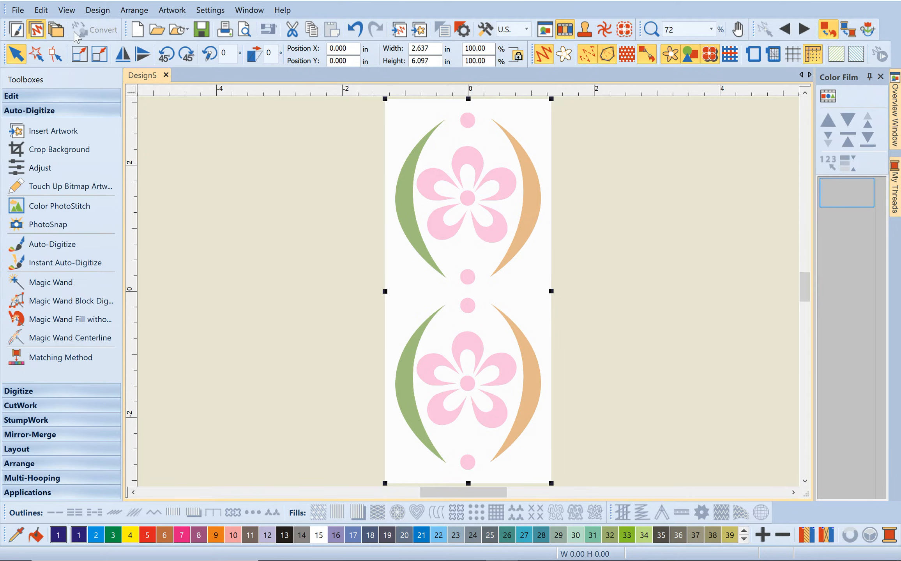
click(92, 308)
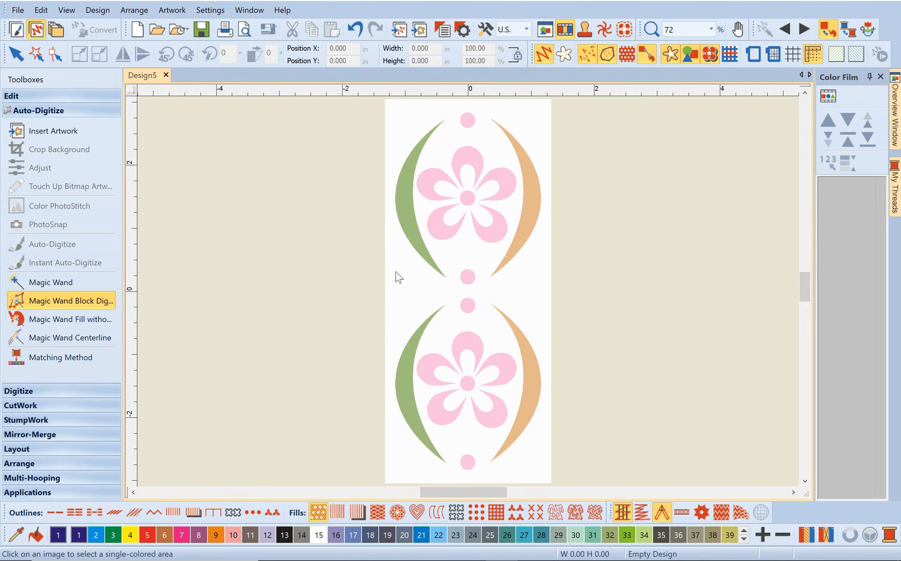
click(396, 273)
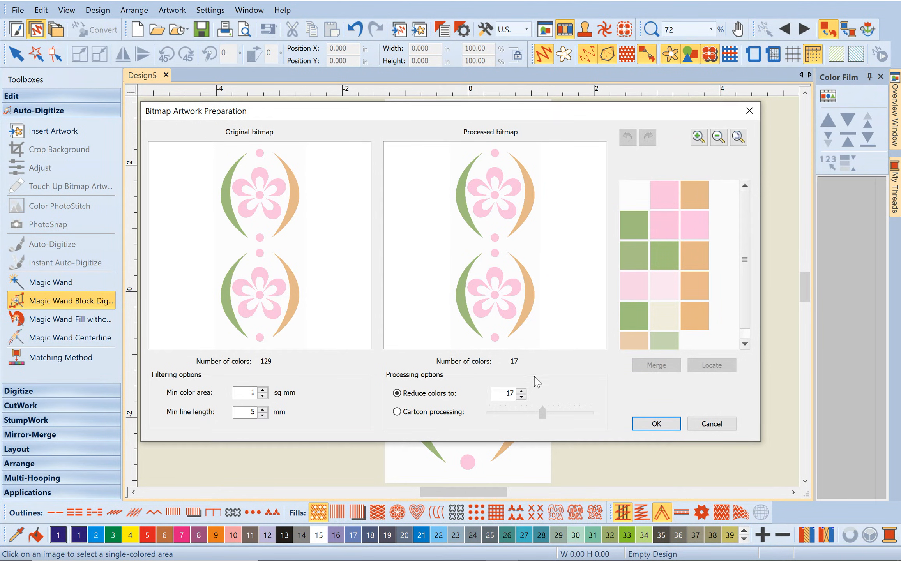
double_click(506, 394)
text(4)
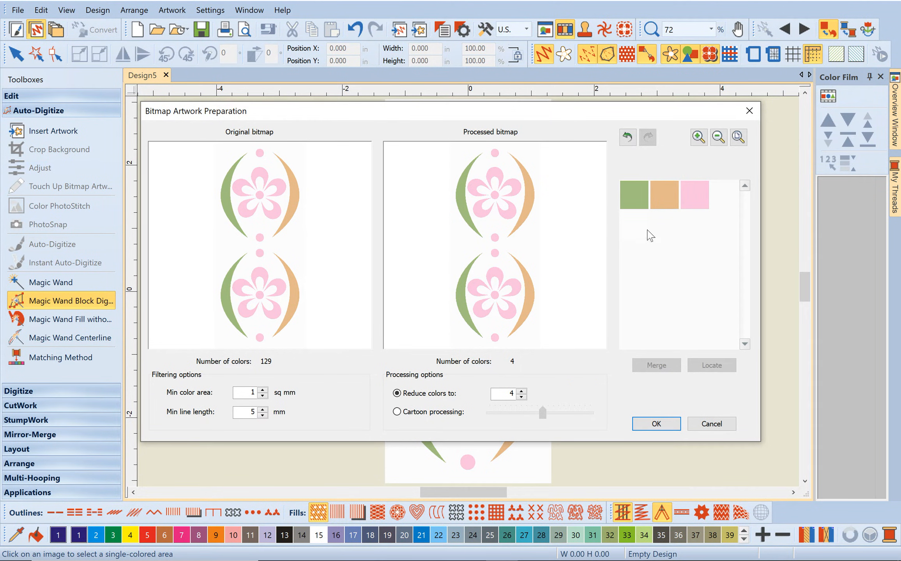
click(657, 424)
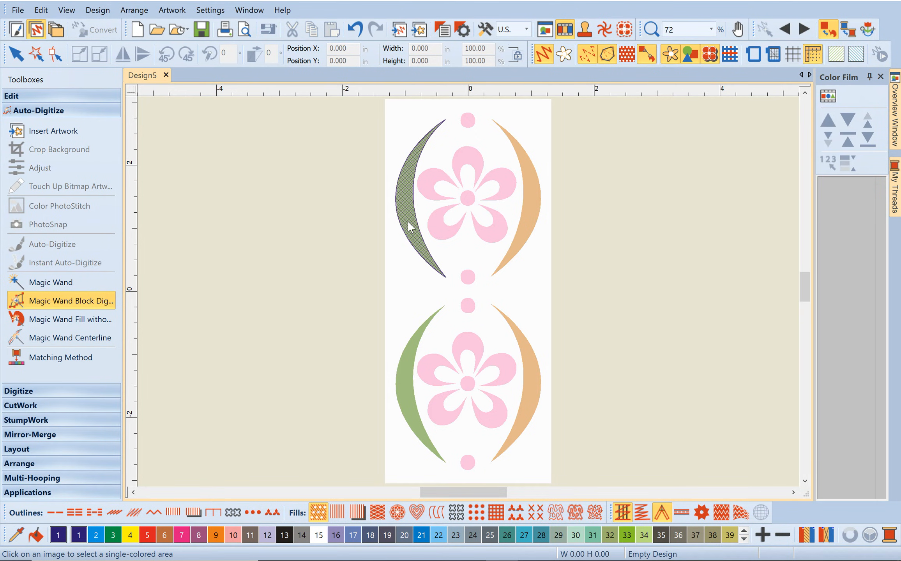
Digitize the two green and two orange crescents of the artwork as block fills
click(408, 220)
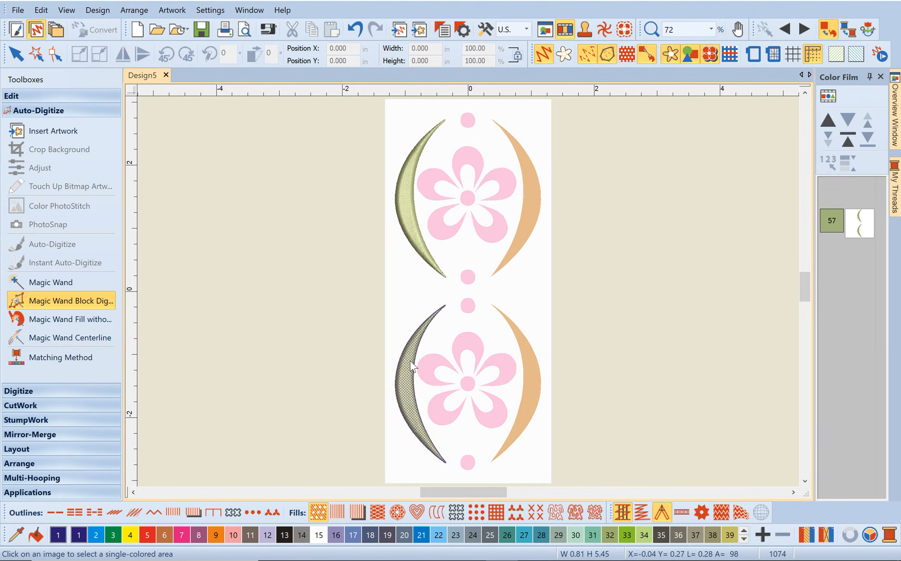
click(411, 366)
click(526, 411)
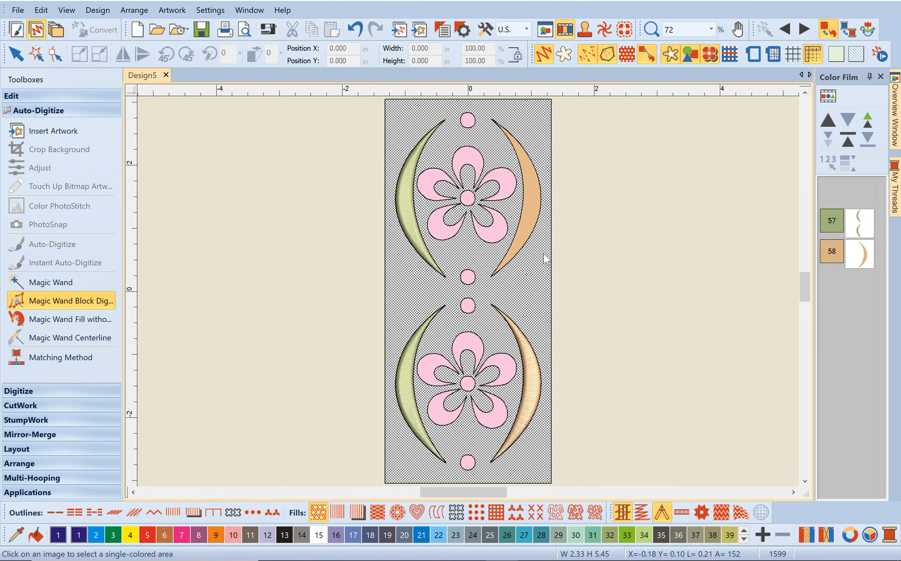
click(527, 177)
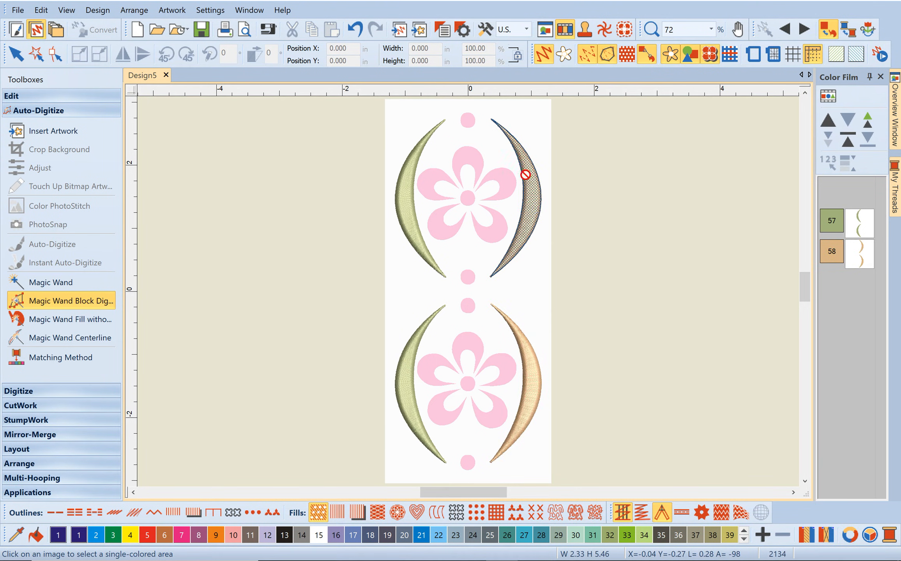
Digitize the pink dot above the upper flower and all five of that flower's petals as block fills
click(468, 121)
click(472, 156)
click(502, 179)
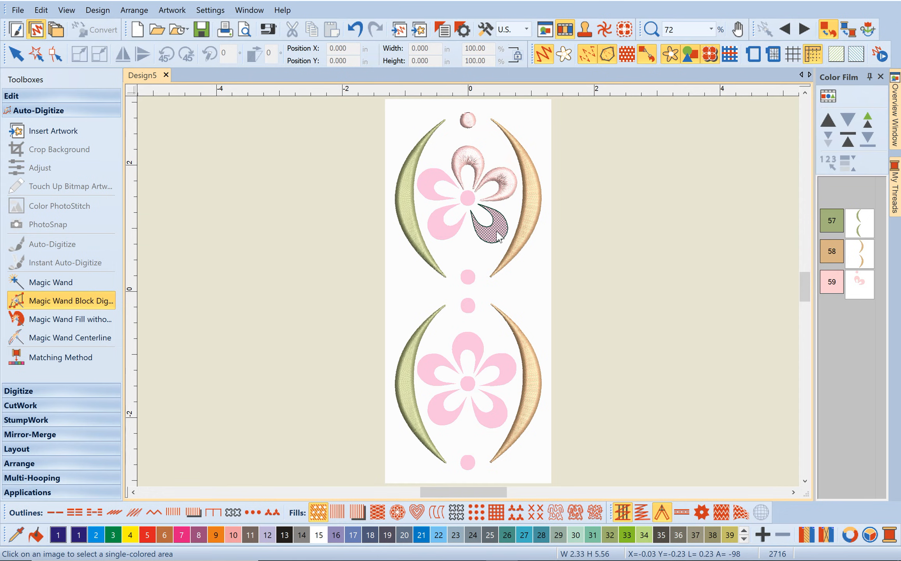
click(497, 232)
click(440, 233)
click(430, 183)
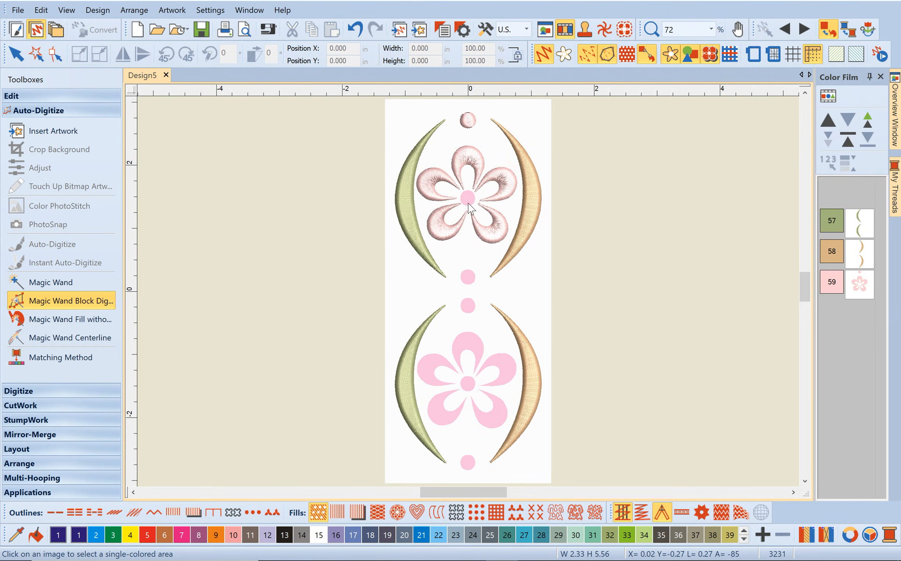
click(468, 203)
click(467, 218)
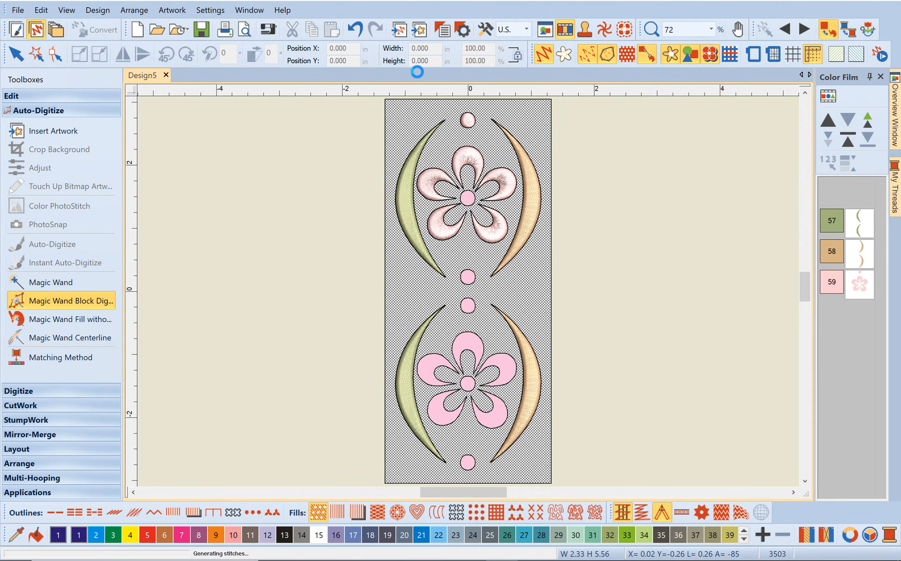
click(354, 27)
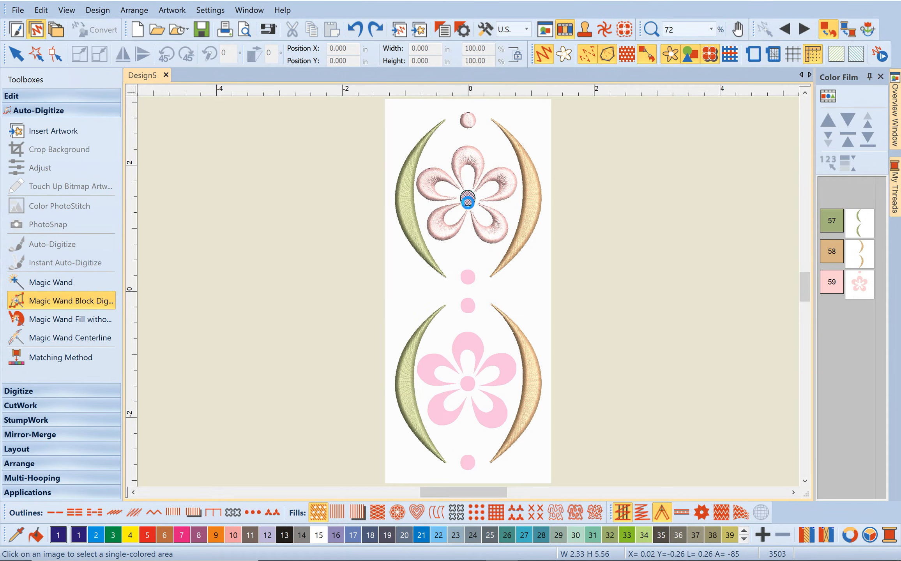
Digitize the upper flower's center, the two dots between the flowers, and the lower flower's top and upper-right petals
click(467, 305)
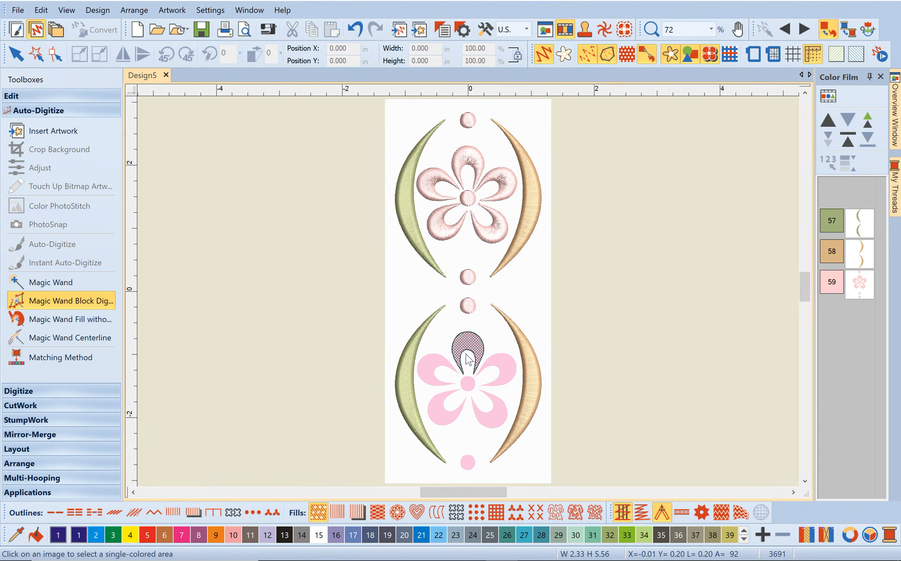
click(467, 347)
click(515, 372)
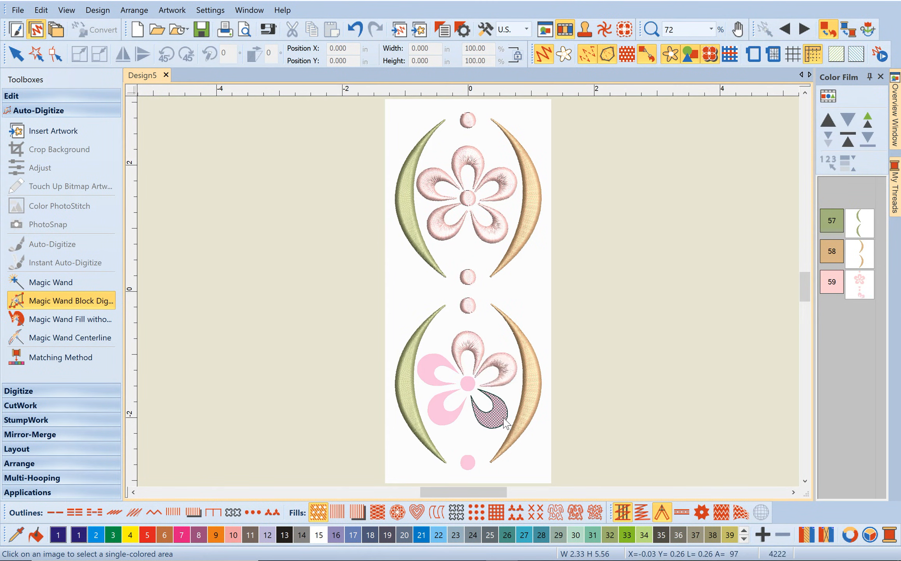
Digitize the lower flower's three remaining petals and the dot beneath it with Magic Wand Block Digitizing
click(505, 423)
click(446, 423)
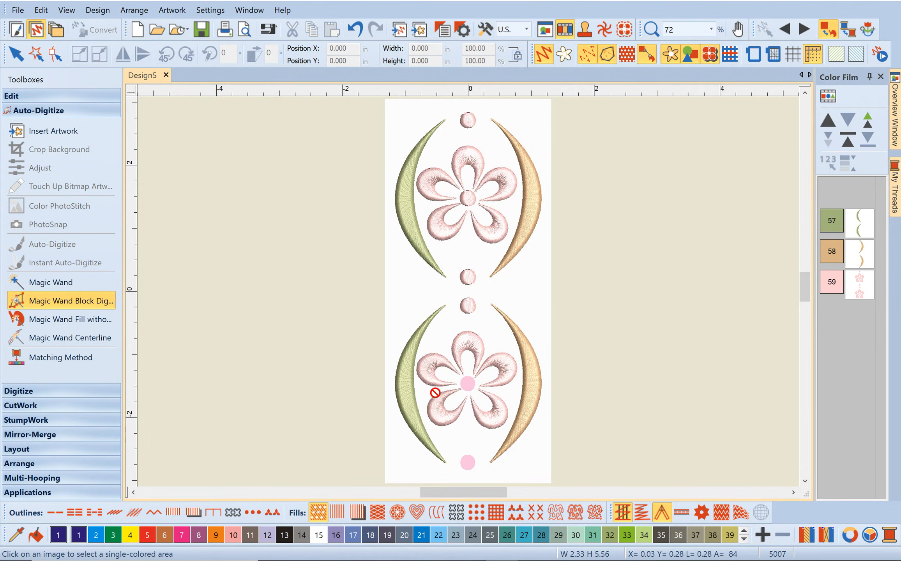
click(431, 373)
click(468, 463)
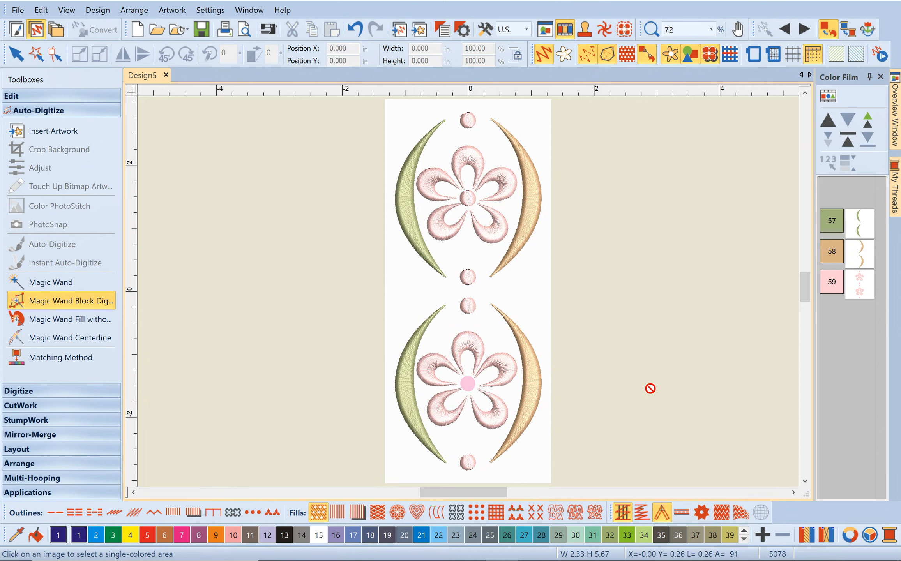
key(Escape)
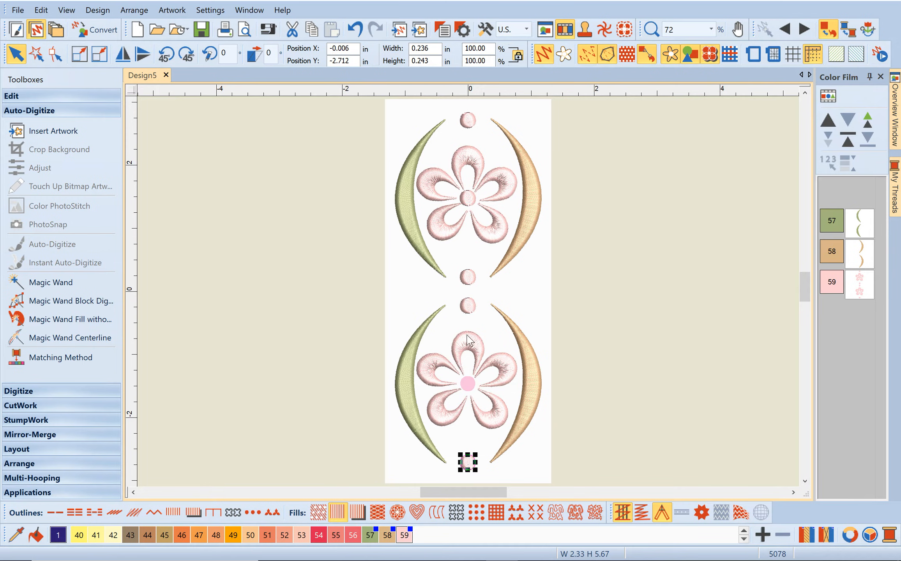
Move the artwork image beside the stitched design and try a Magic Wand fill on its white background
click(616, 306)
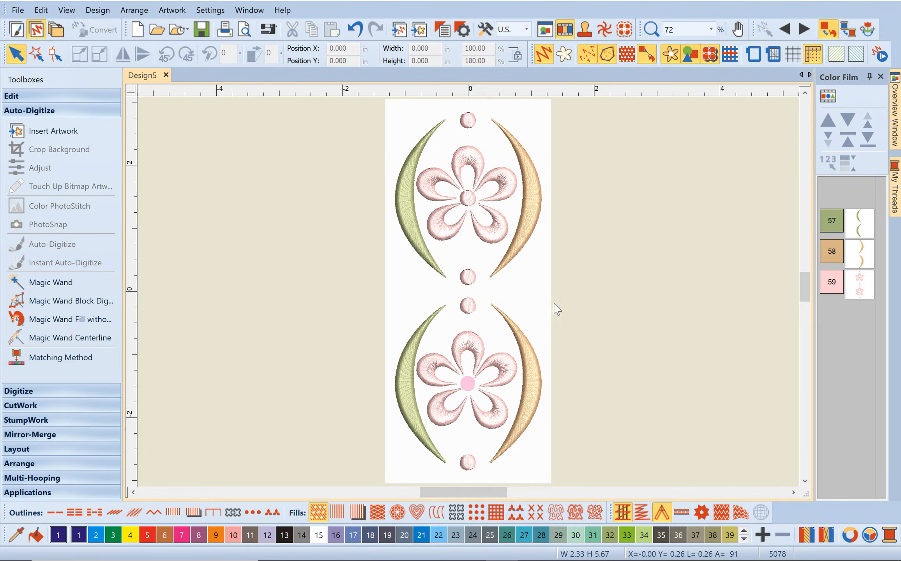
drag(528, 306, 705, 309)
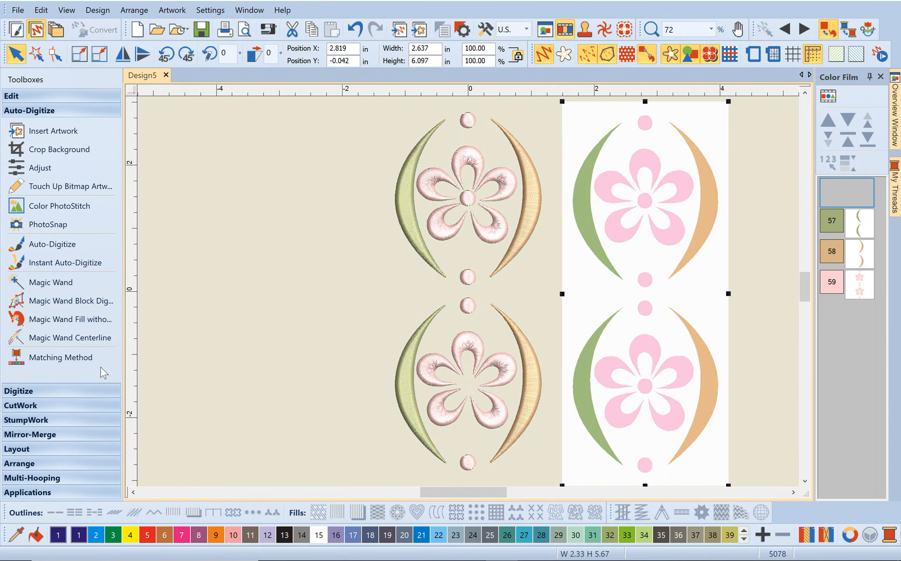
click(59, 288)
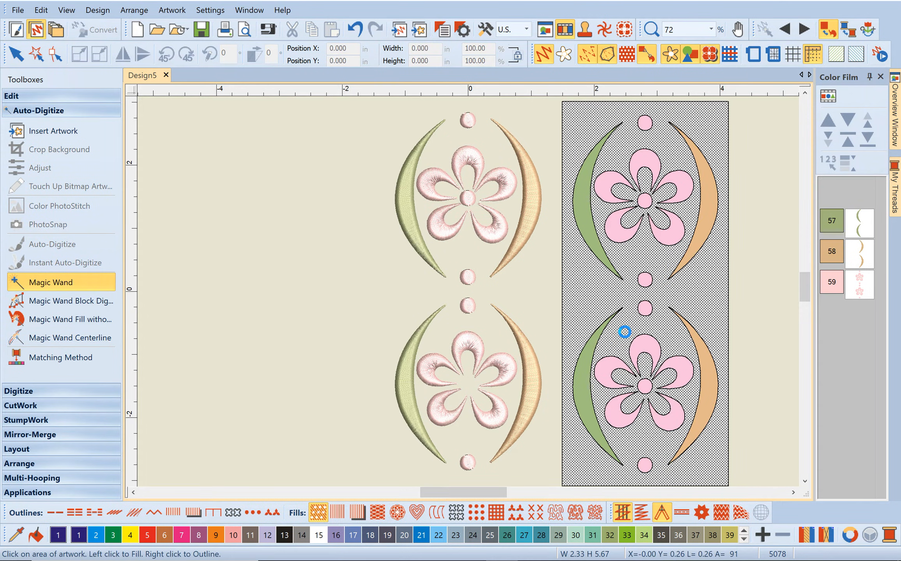
click(625, 338)
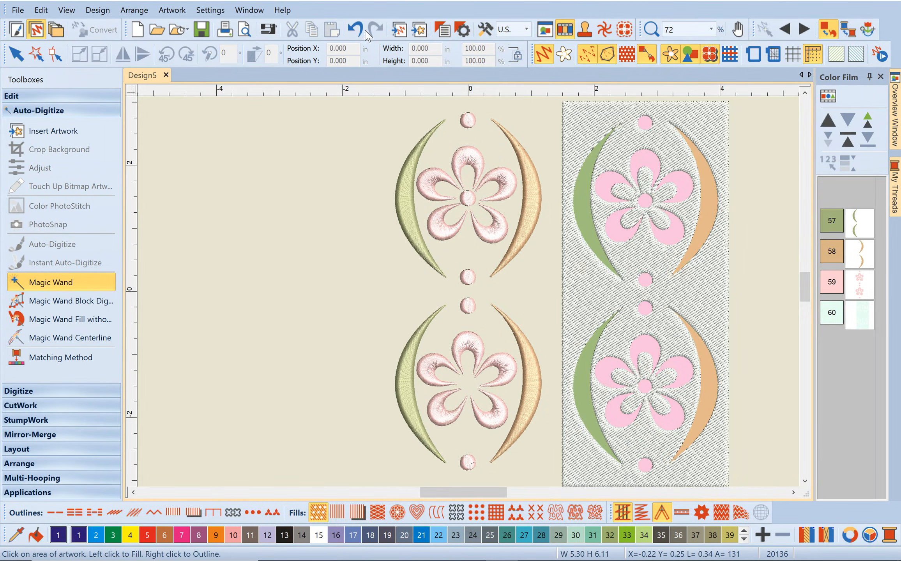
click(355, 30)
Fill two petals and both arcs of the lower motif in the moved artwork with the Magic Wand
click(648, 356)
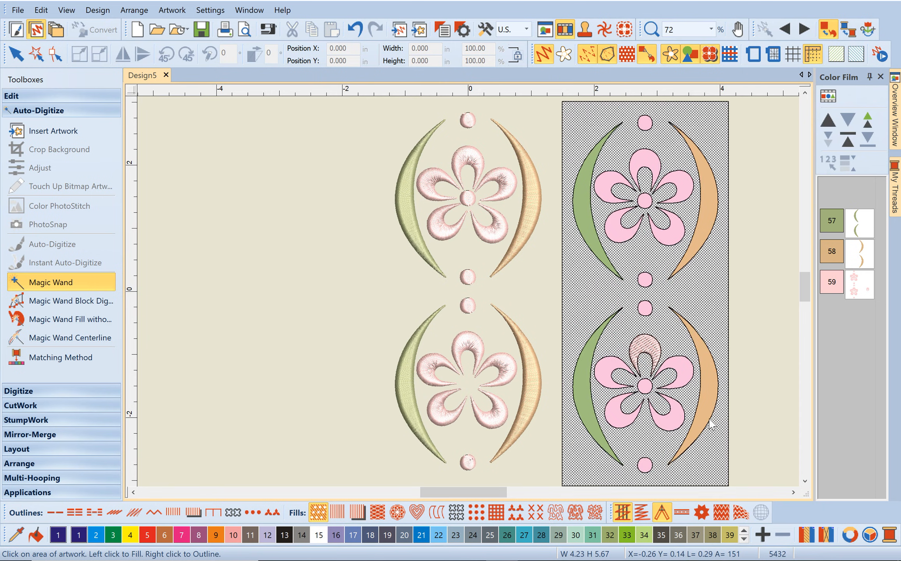
click(685, 371)
click(709, 385)
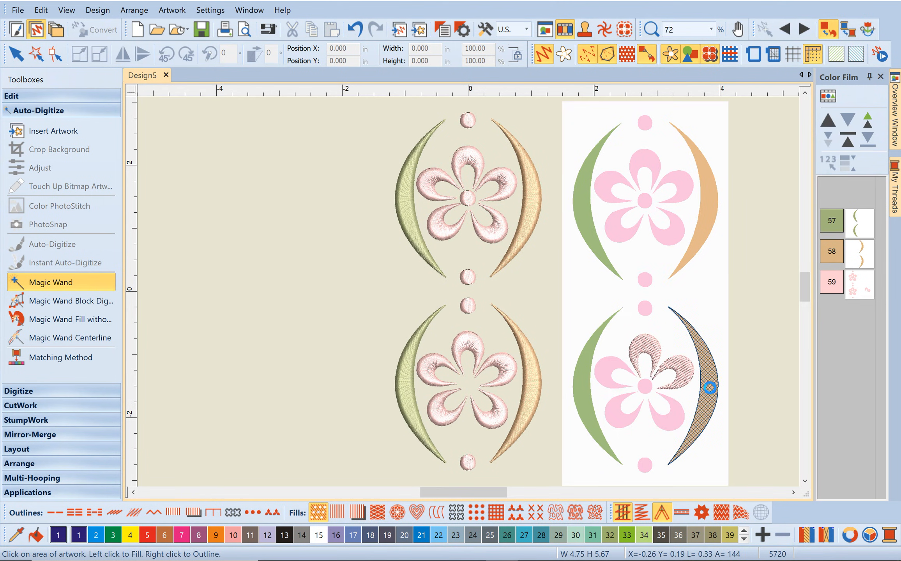
click(580, 395)
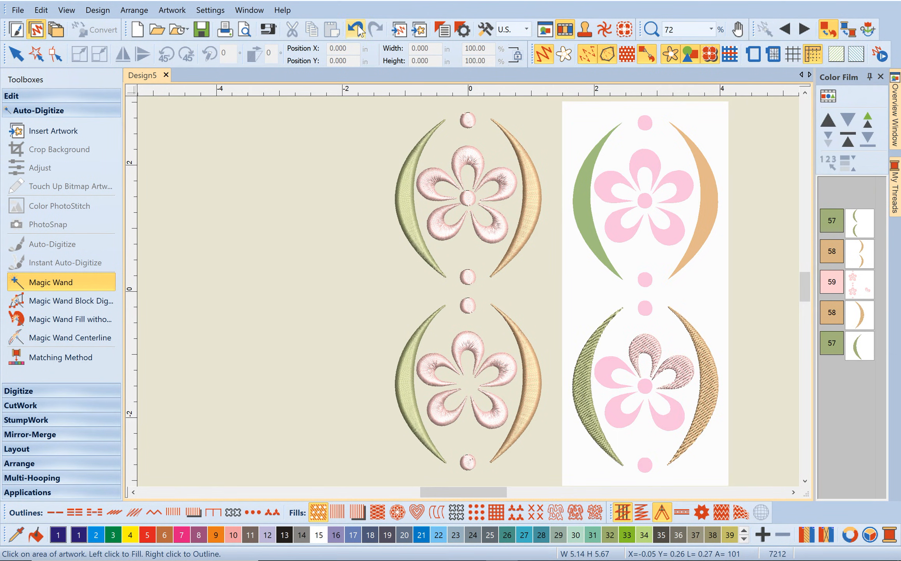
Delete the artwork image behind the Magic Wand shapes
click(15, 54)
click(720, 448)
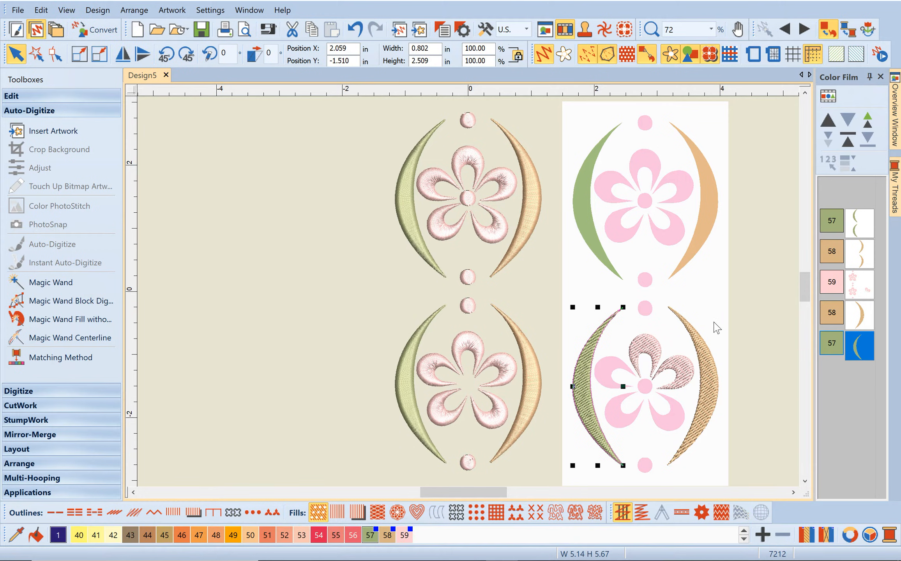
key(Delete)
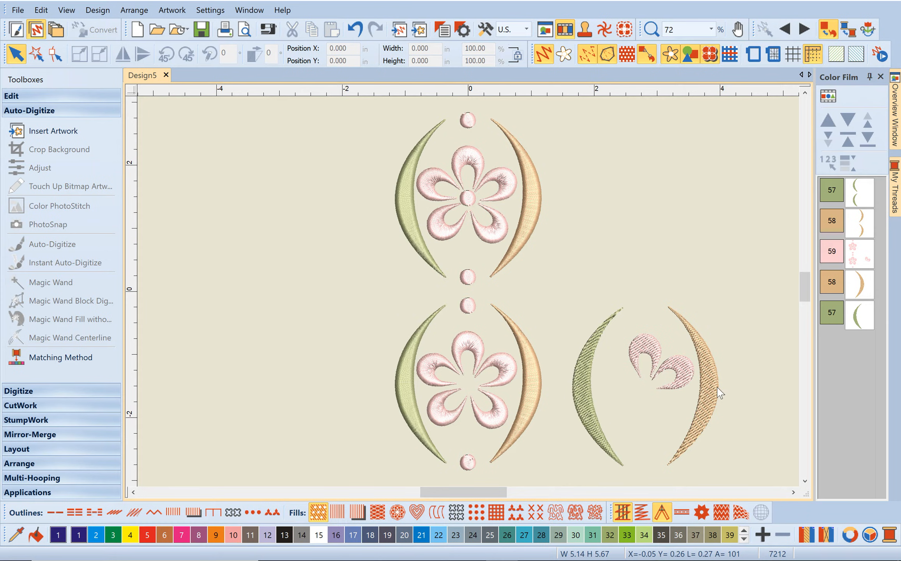
Change the top Magic Wand petal and the green Magic Wand arc to satin fill
click(648, 346)
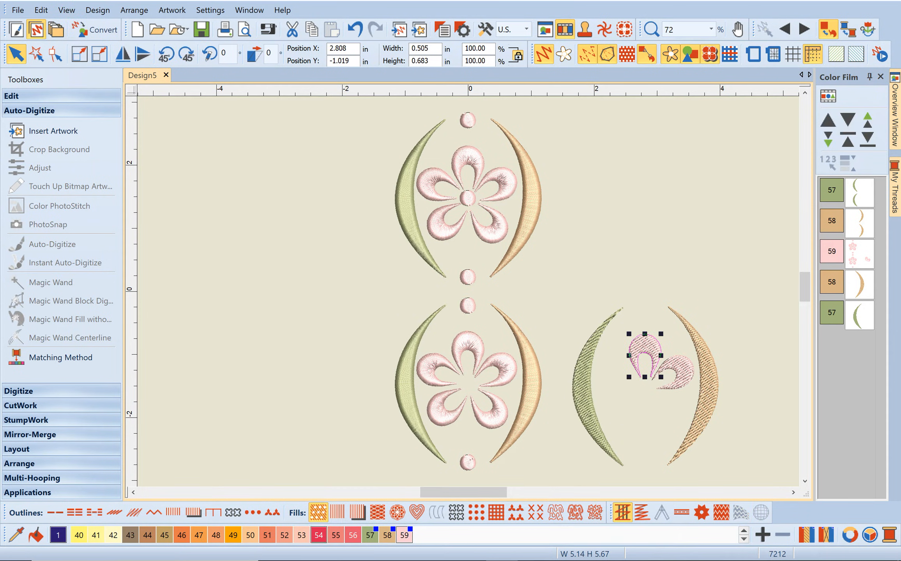
click(334, 513)
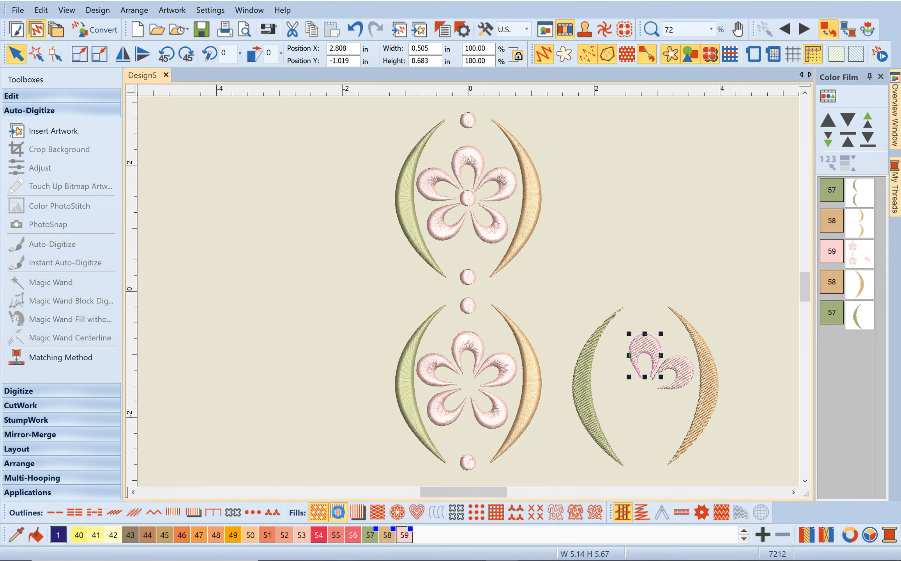
click(743, 412)
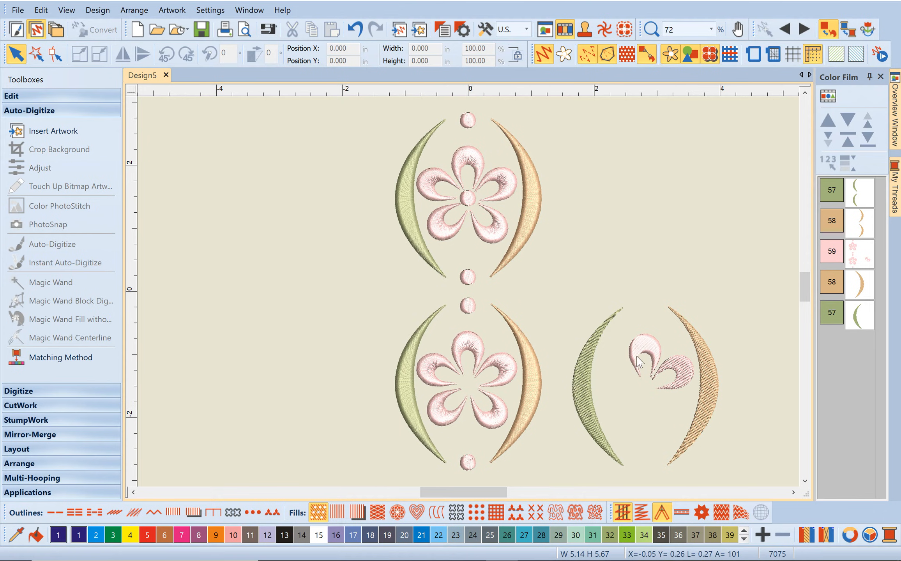
click(573, 409)
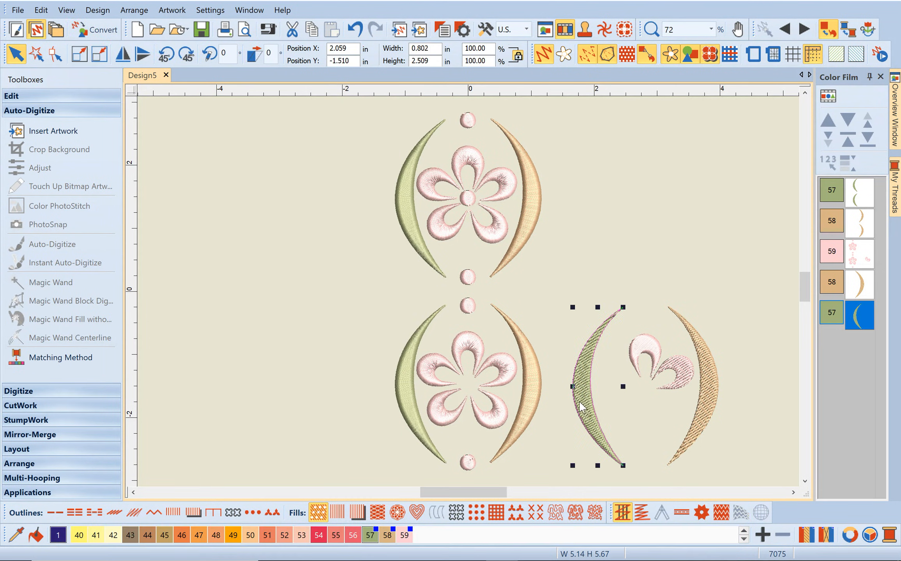
click(337, 512)
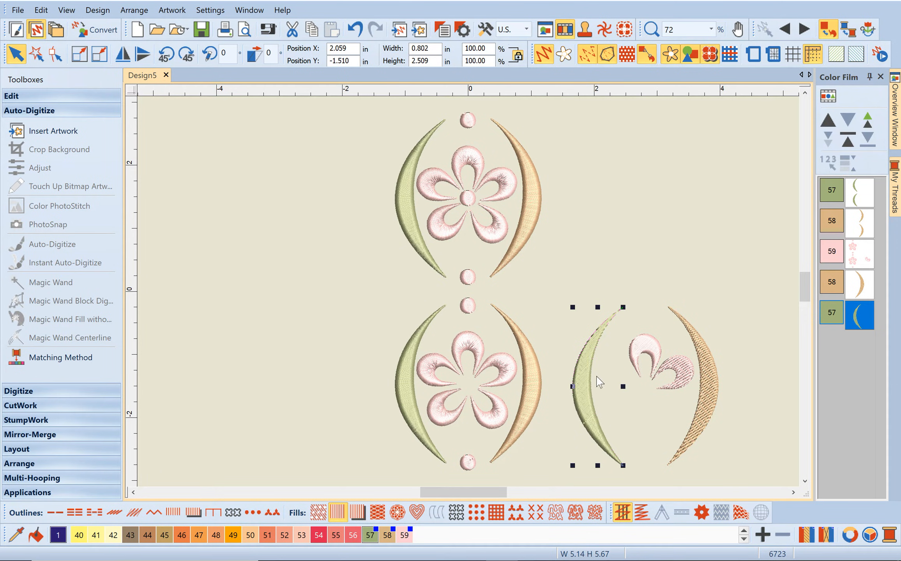
scroll(641, 376, up, 4)
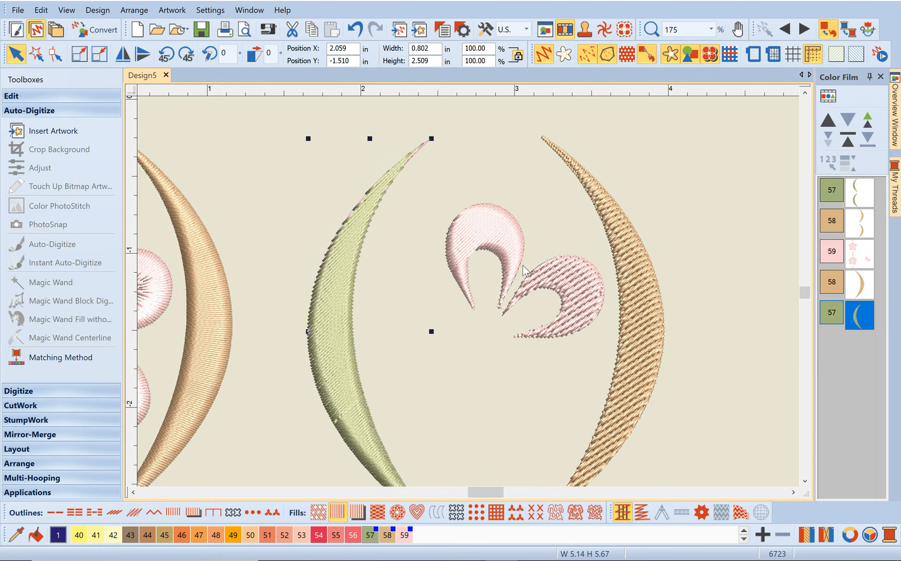
Undo the satin fill changes on the green arc and the petal, and the deletion of the artwork
click(362, 30)
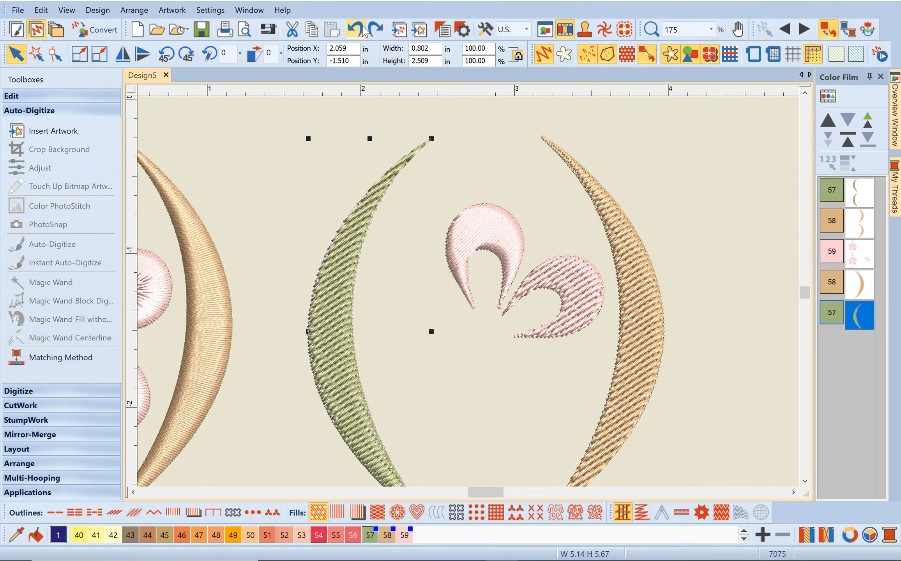
click(361, 30)
click(361, 31)
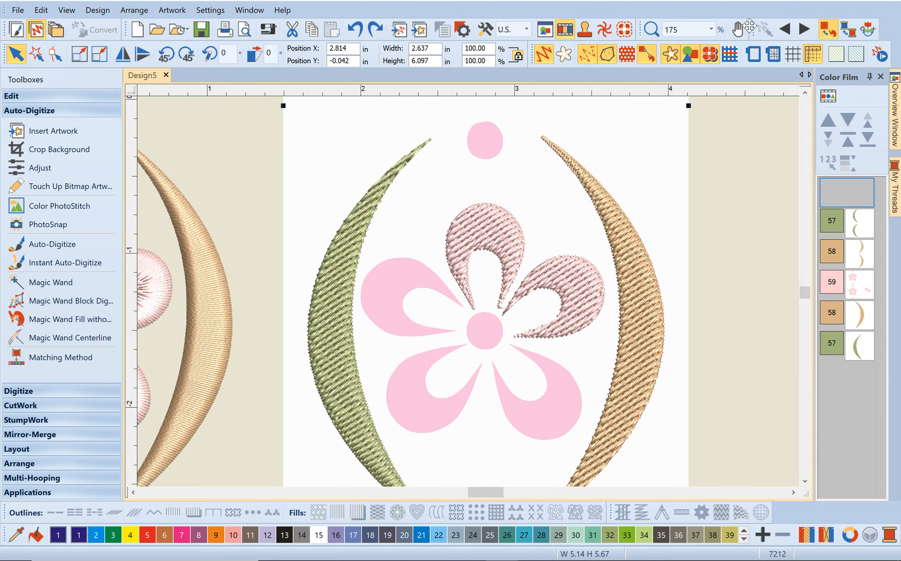
Delete the artwork image and the Magic Wand sample petals and arcs beside the stitched design
click(711, 29)
click(676, 40)
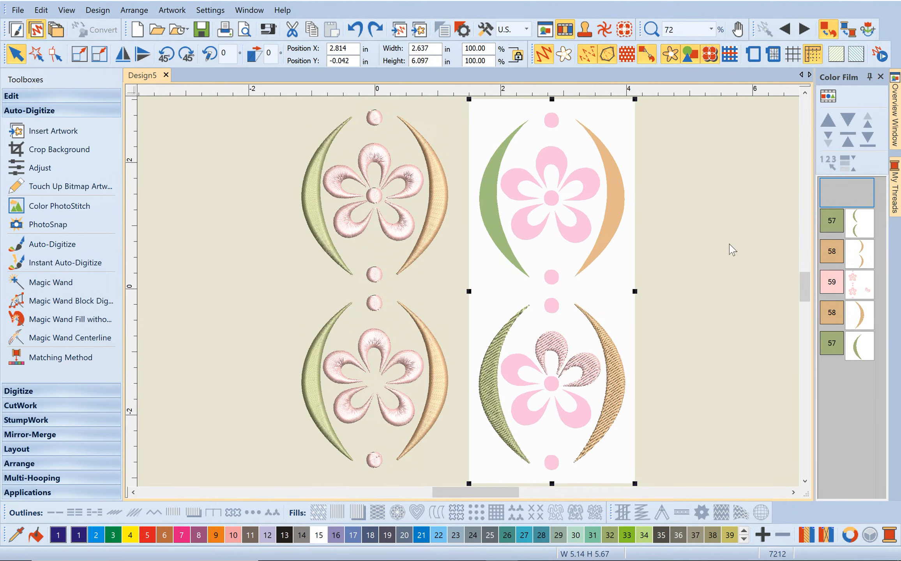
click(639, 253)
click(626, 253)
key(Delete)
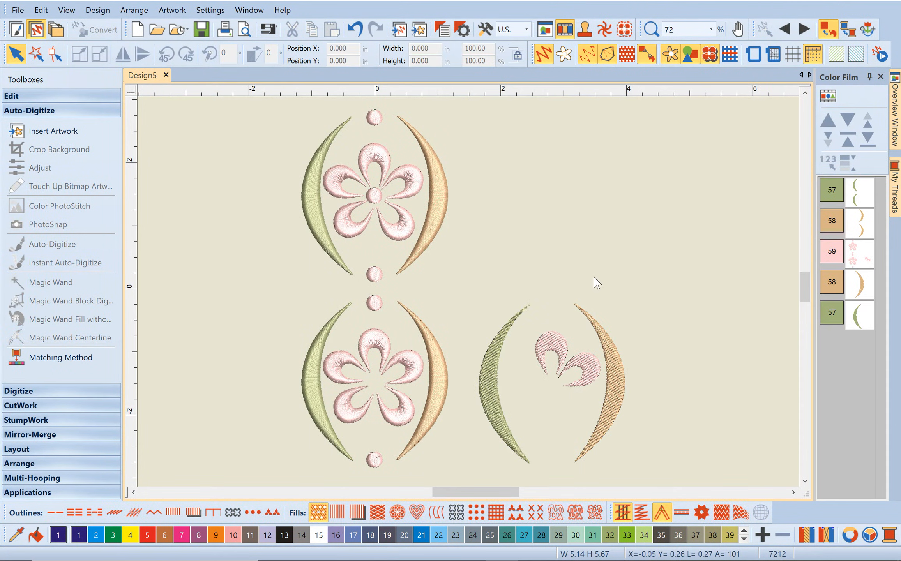
drag(470, 281, 574, 409)
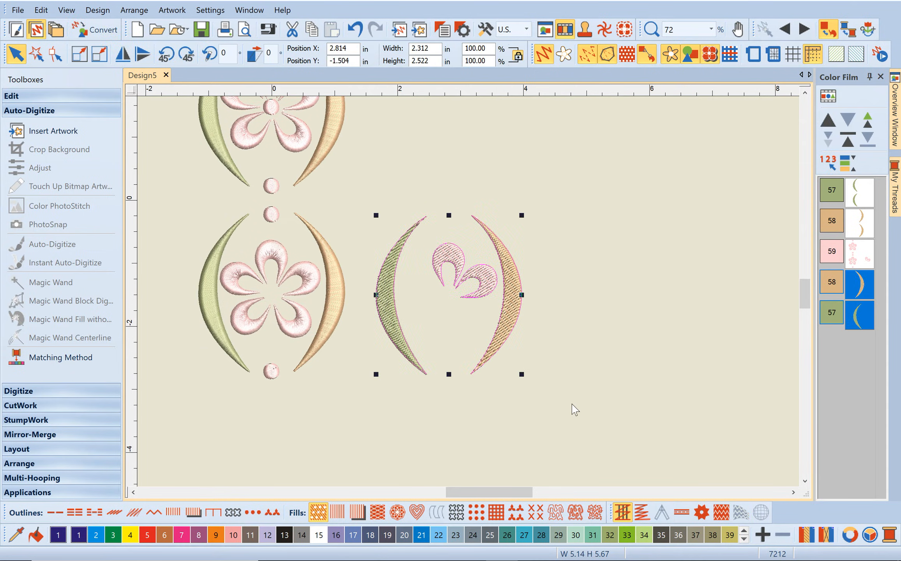
key(Delete)
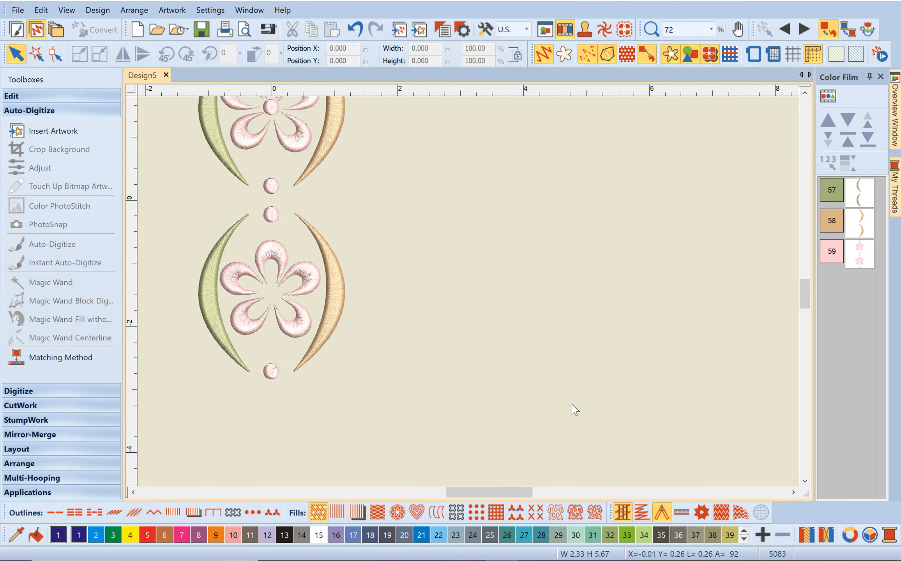
Select the whole design and set its pull compensation to 0.40 mm
scroll(574, 409, up, 1)
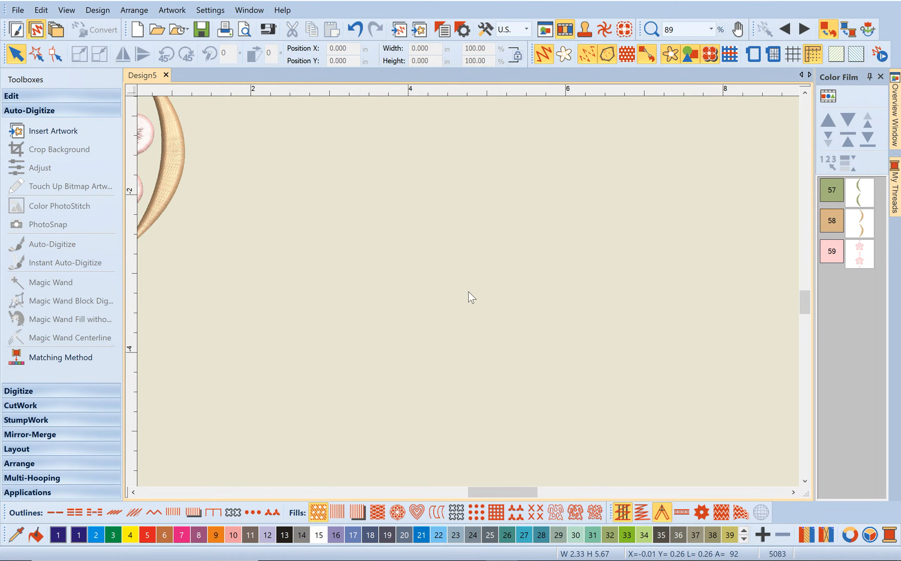
click(711, 30)
click(686, 43)
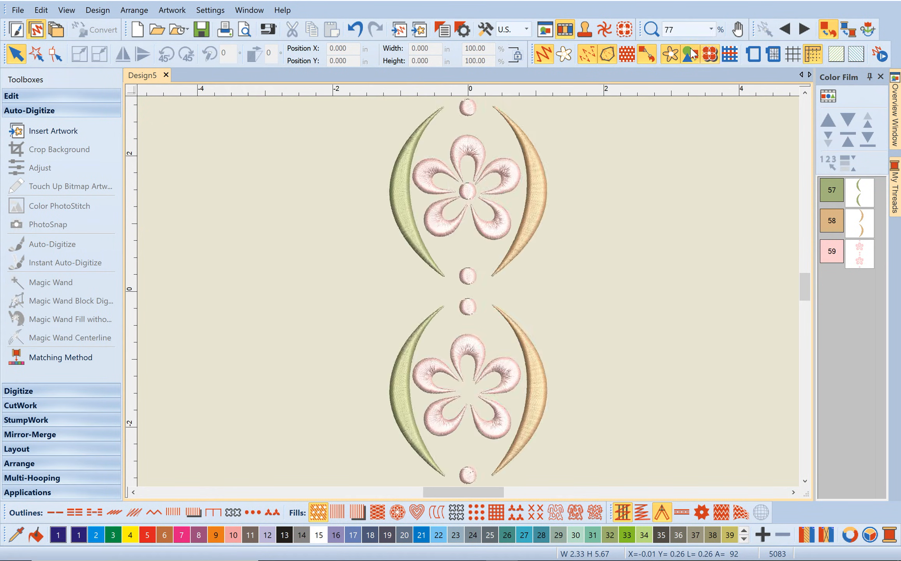
click(543, 199)
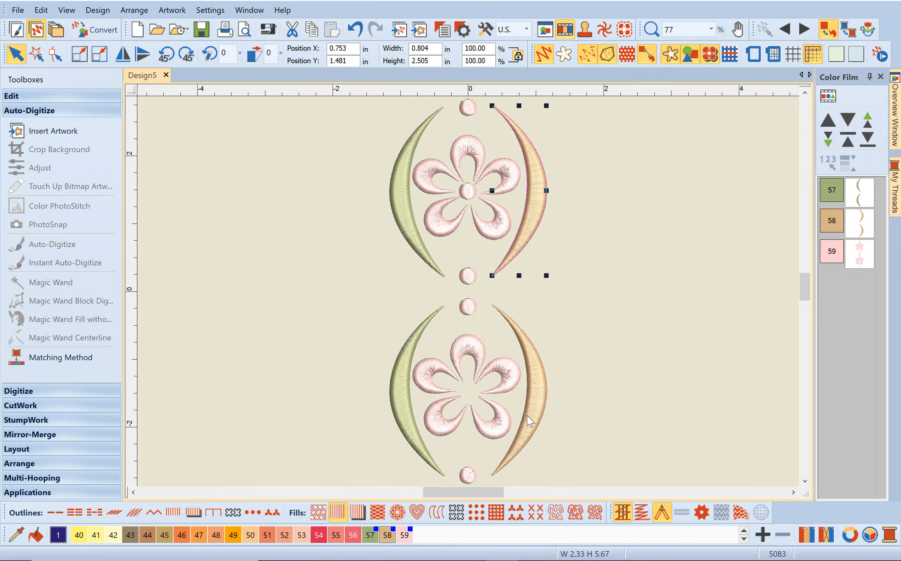
key(ctrl+a)
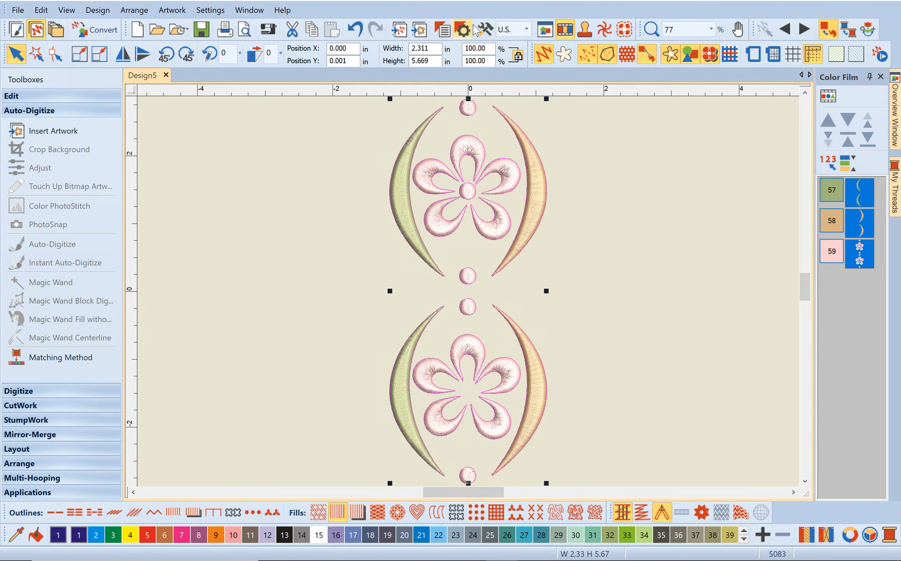
click(462, 31)
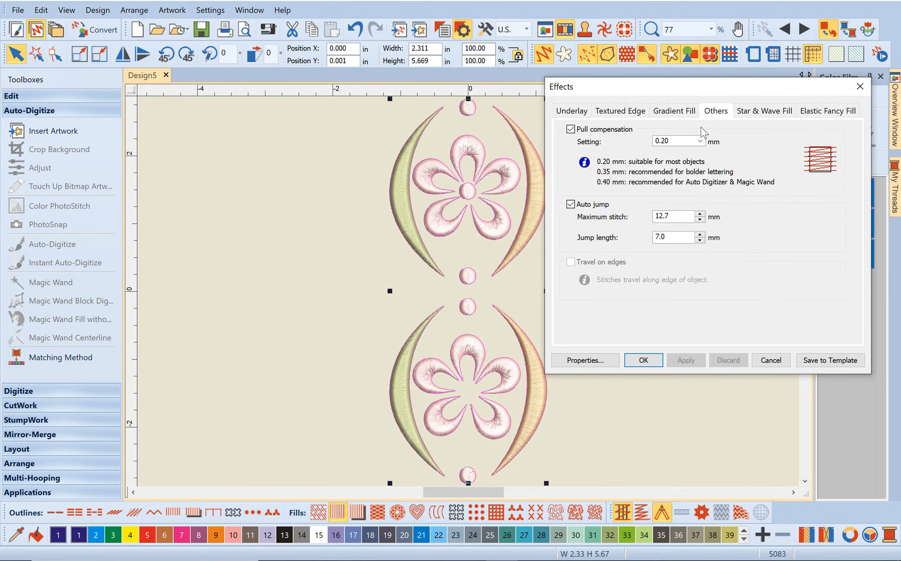
click(699, 141)
click(692, 168)
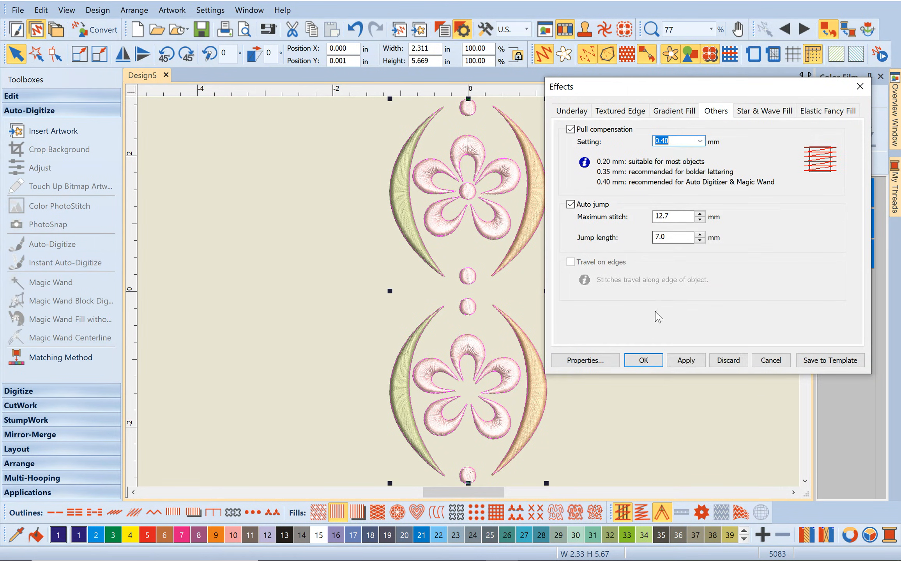
click(647, 359)
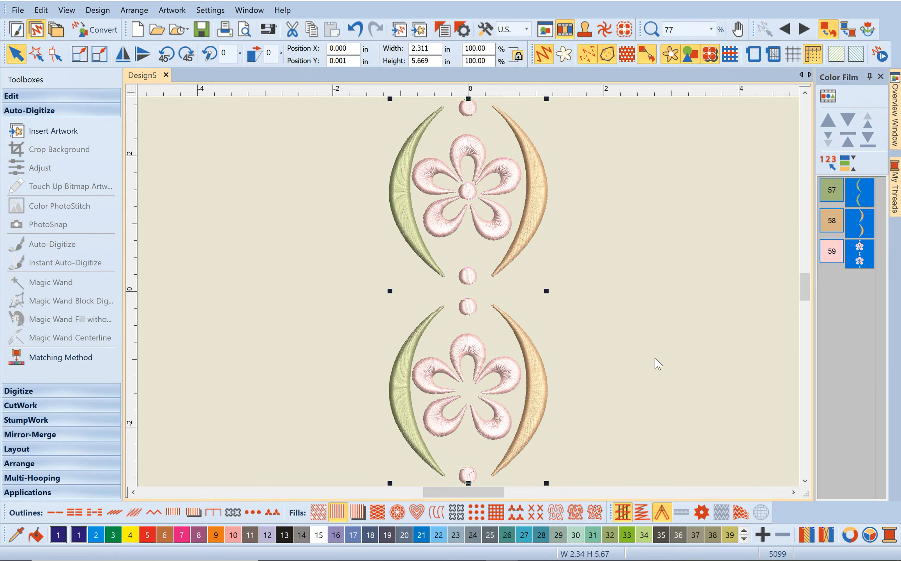
click(559, 141)
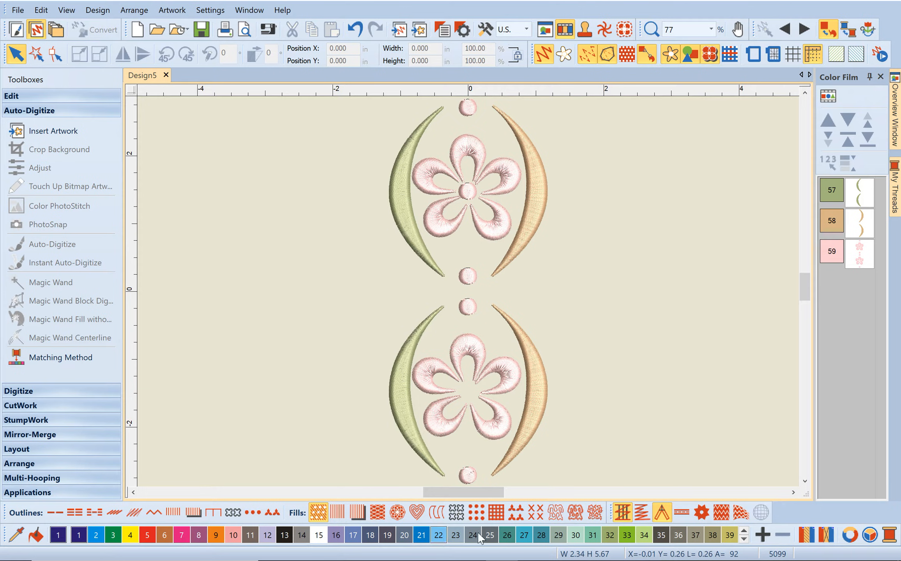
Pick the green thread color 57 from the upper motif's left arc and apply it to its right arc
click(17, 541)
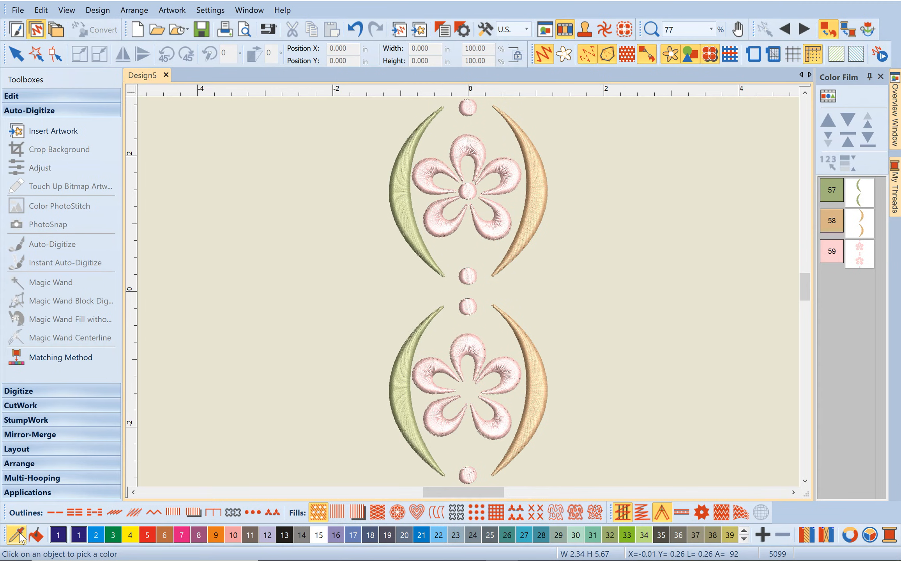
click(402, 192)
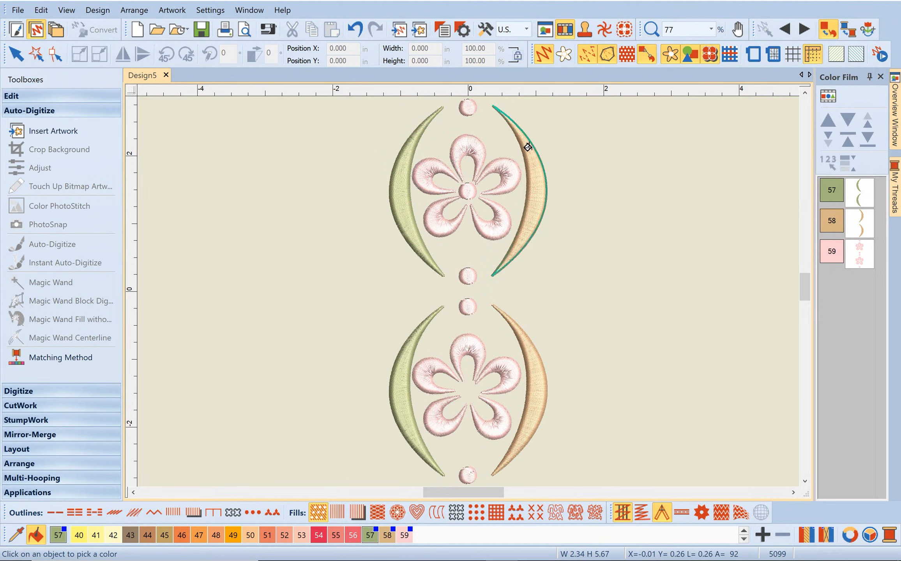
click(531, 170)
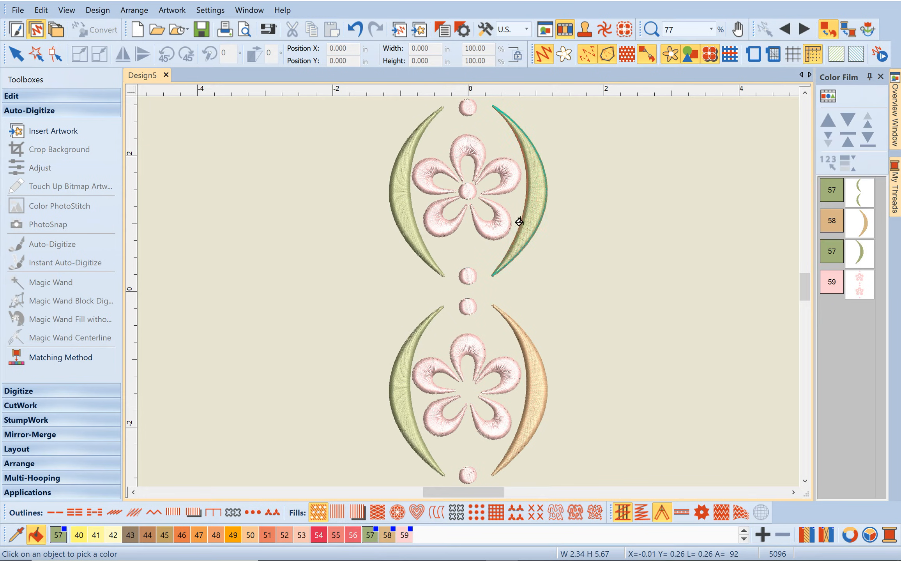
Apply the green thread color 57 to the lower motif's right arc and close the border design
click(531, 377)
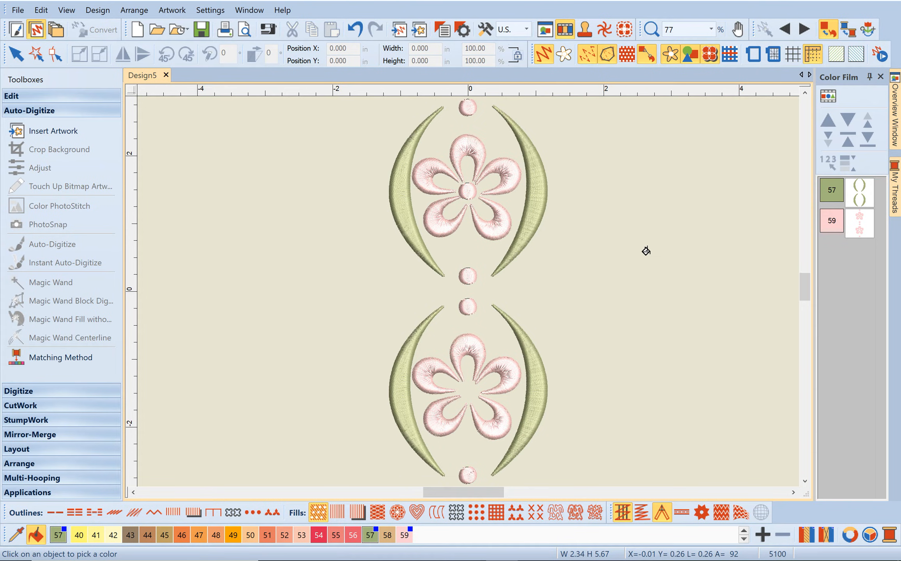
key(Escape)
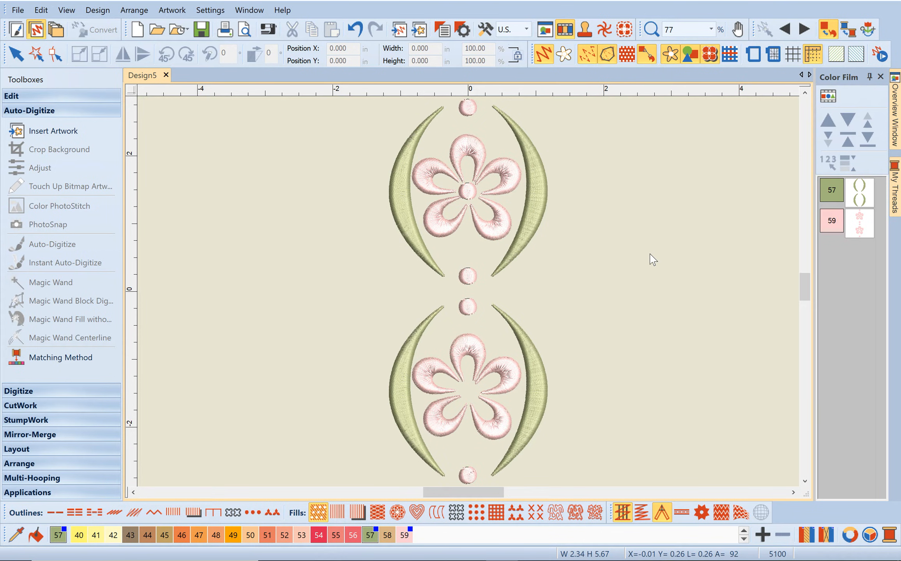
click(166, 75)
click(474, 309)
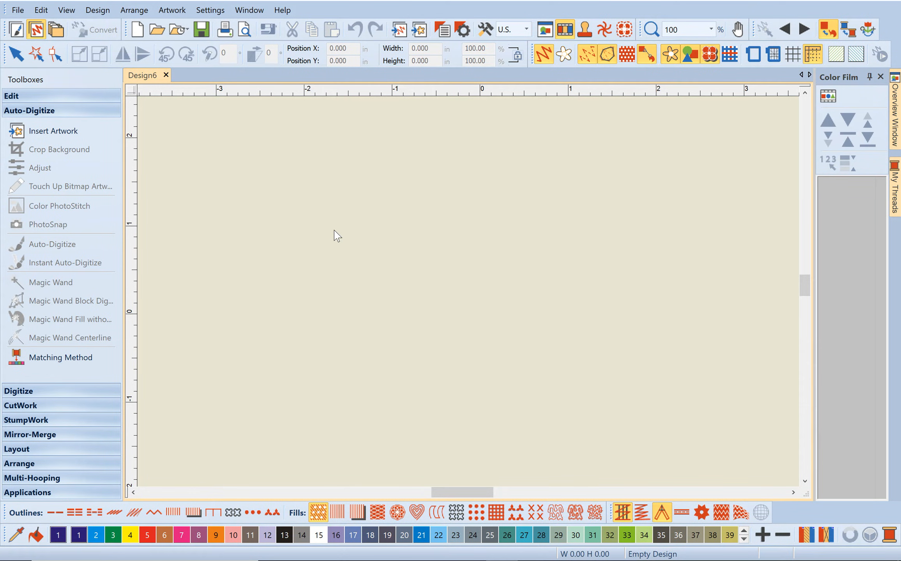
Insert the butterfly artwork A_East_006.jpg into the new design
click(419, 30)
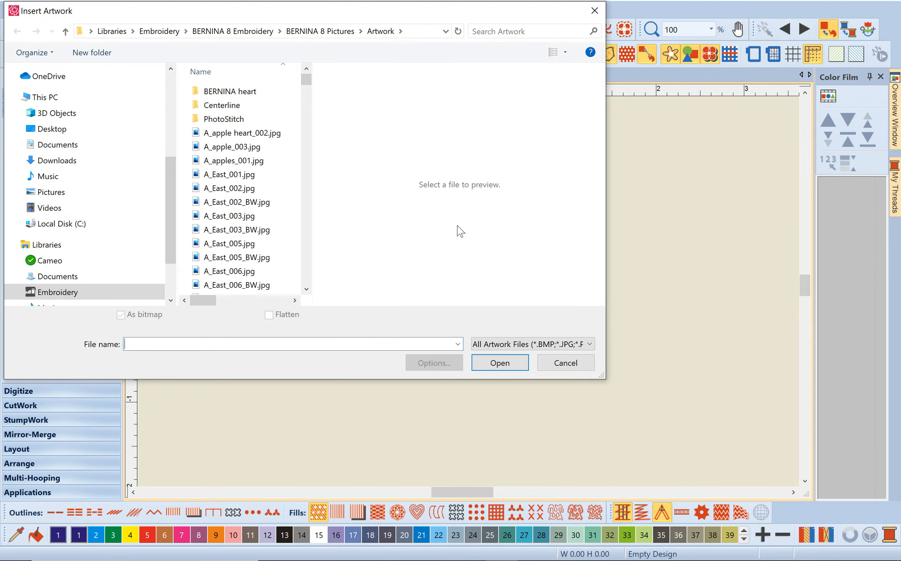
click(249, 272)
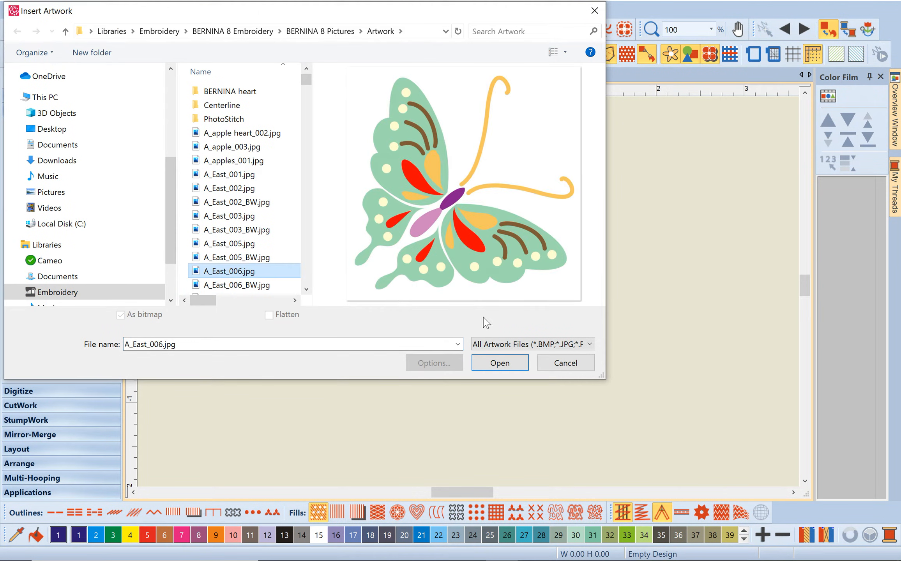
click(499, 363)
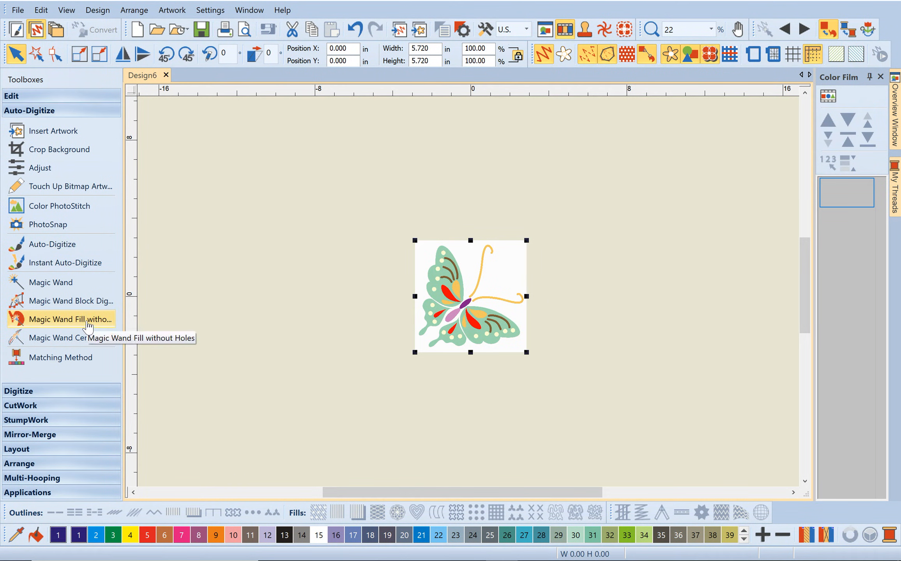
Start Magic Wand Fill without Holes on the butterfly and accept the bitmap preparation with colors reduced to 18
click(87, 326)
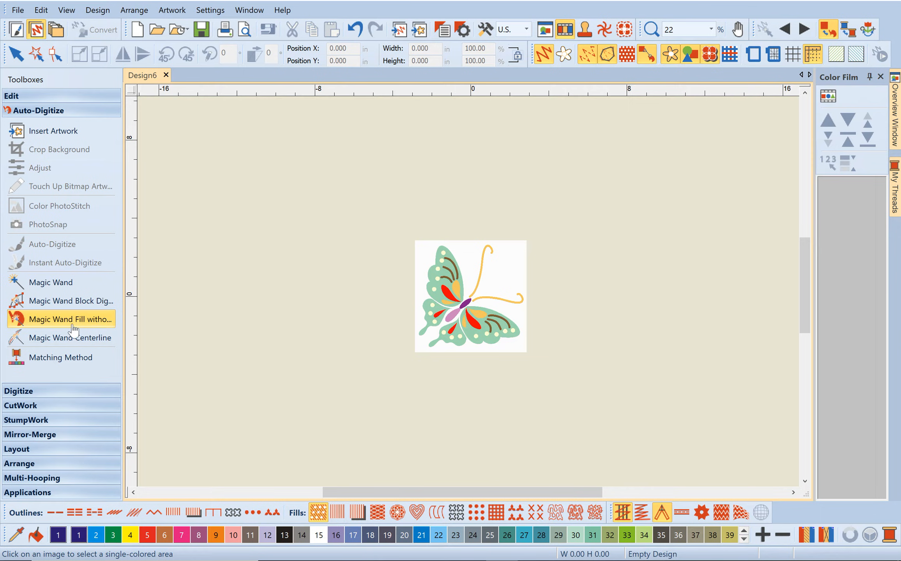
scroll(440, 286, up, 2)
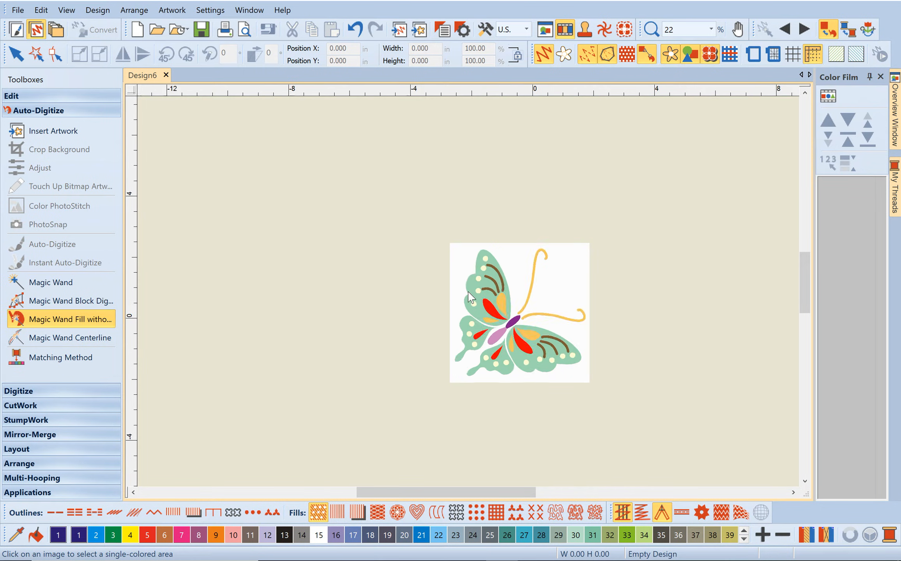
scroll(470, 297, up, 10)
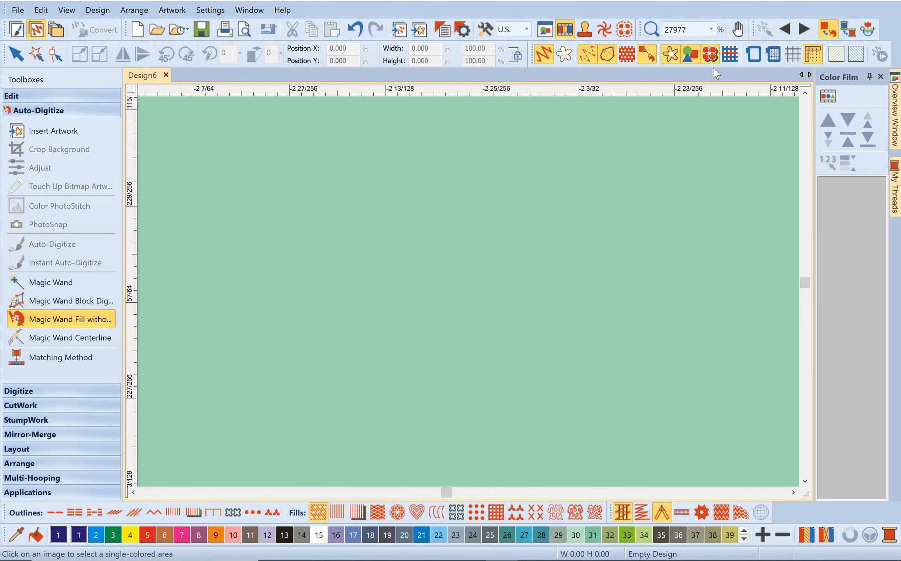
click(711, 29)
click(697, 44)
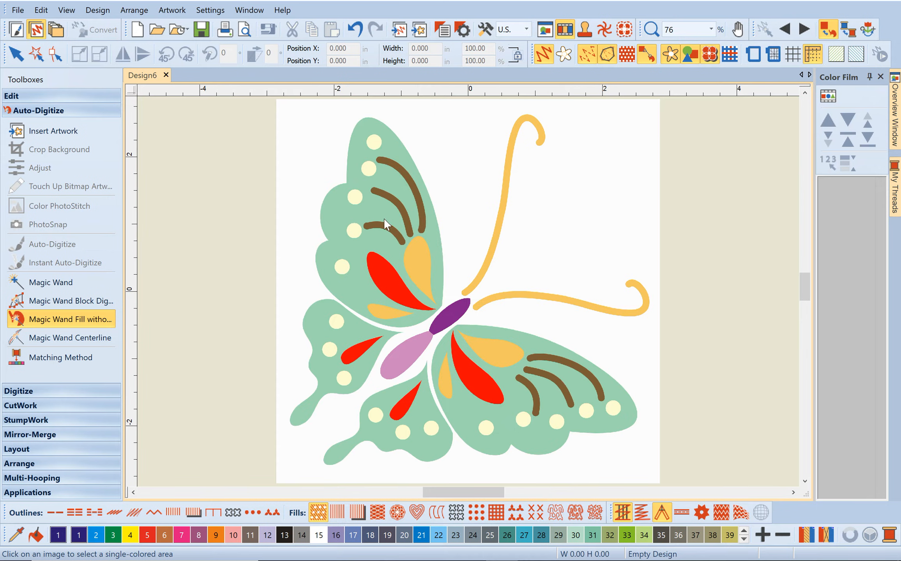
click(299, 284)
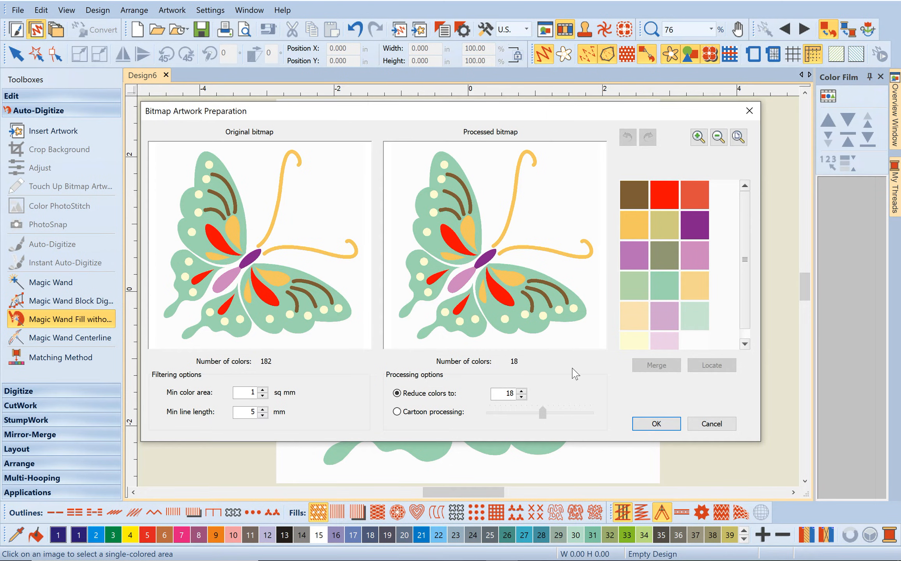
click(661, 425)
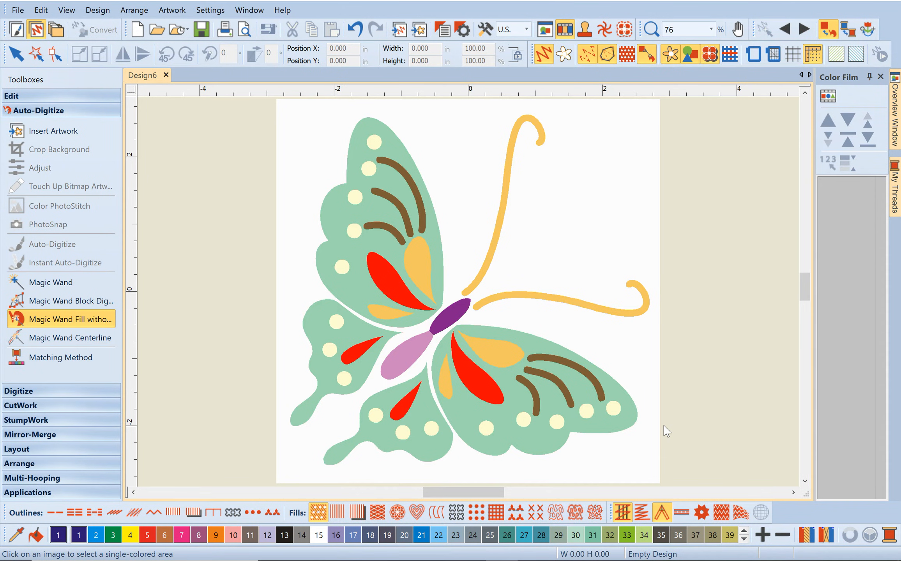
Digitize the four green wing sections as solid fills with Magic Wand Fill without Holes
click(356, 298)
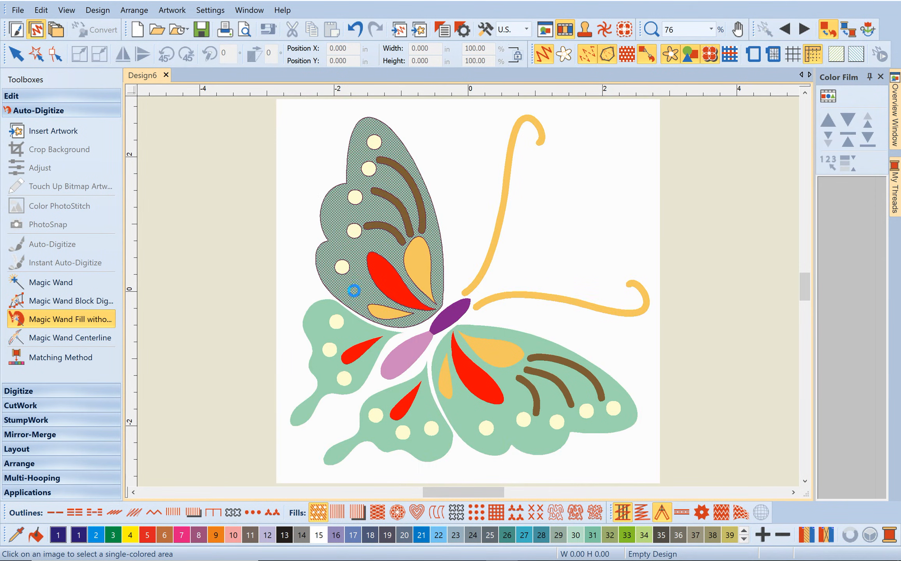
click(349, 332)
click(428, 413)
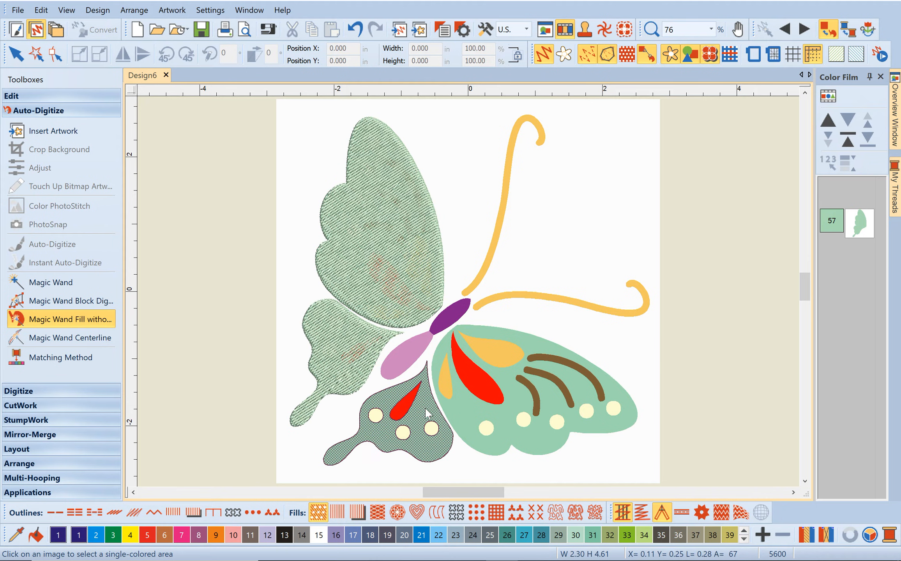
click(472, 412)
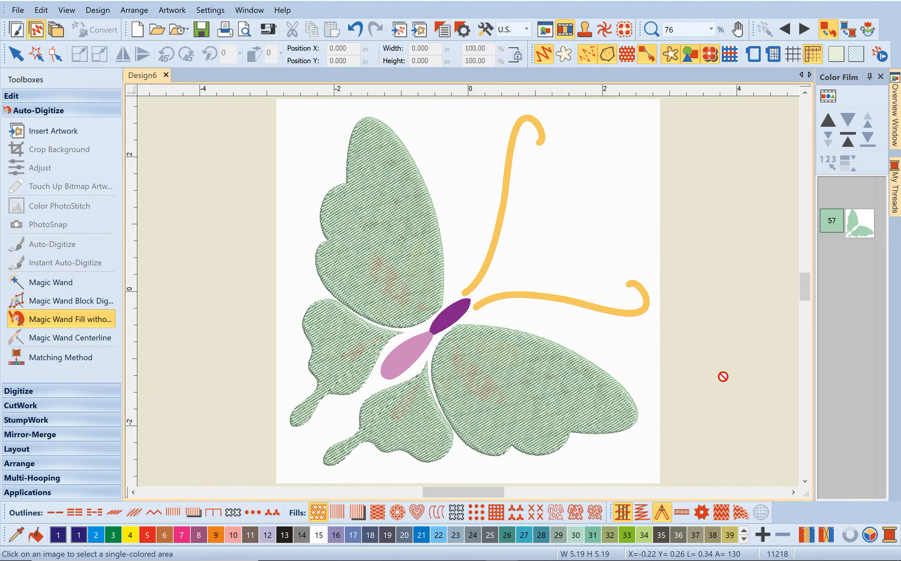
Digitize the pink and purple body sections and both yellow antennae with Magic Wand Fill without Holes
click(424, 354)
click(455, 308)
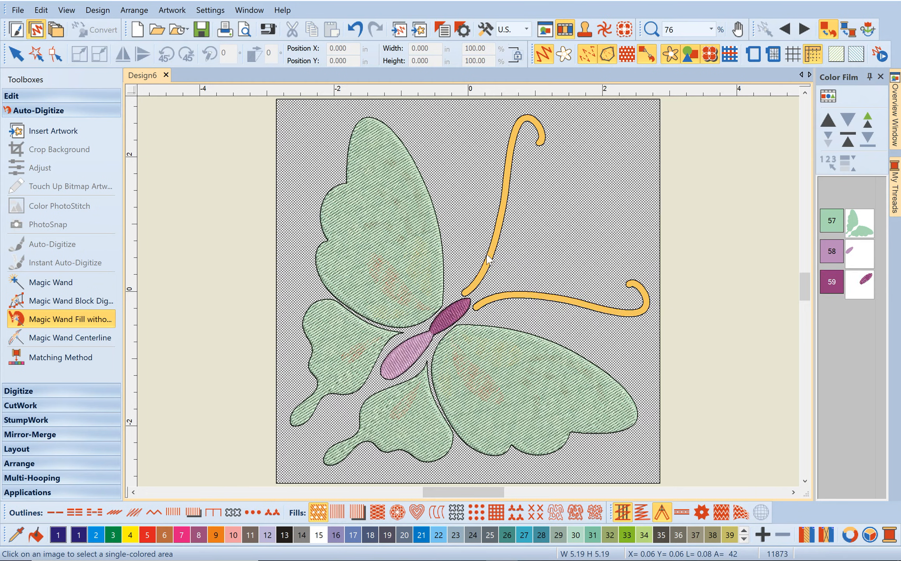
click(489, 260)
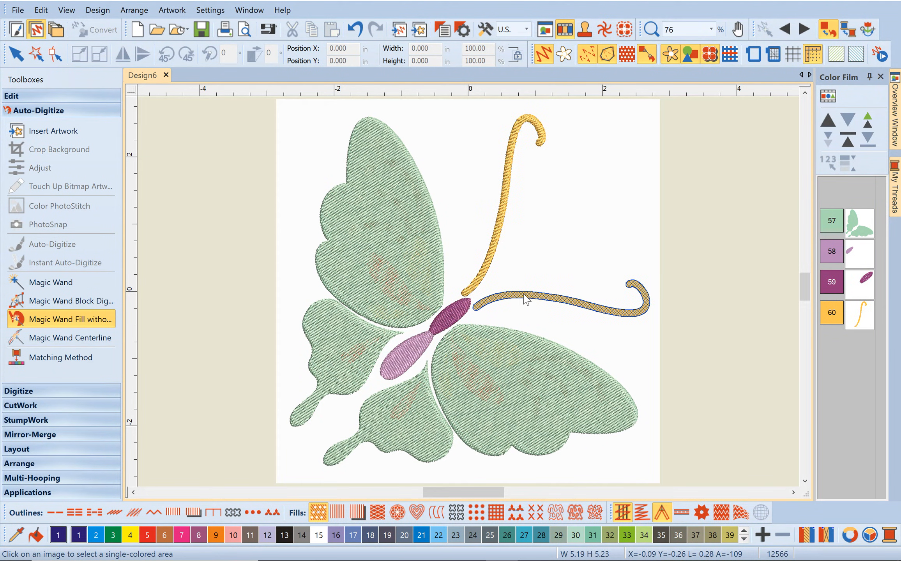
click(526, 300)
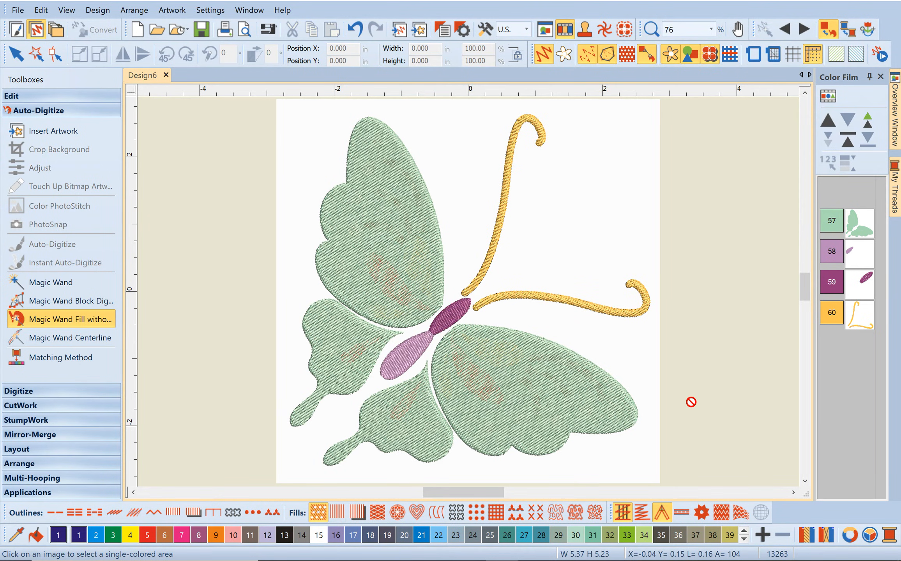
Delete the butterfly artwork image behind the stitched objects
click(17, 57)
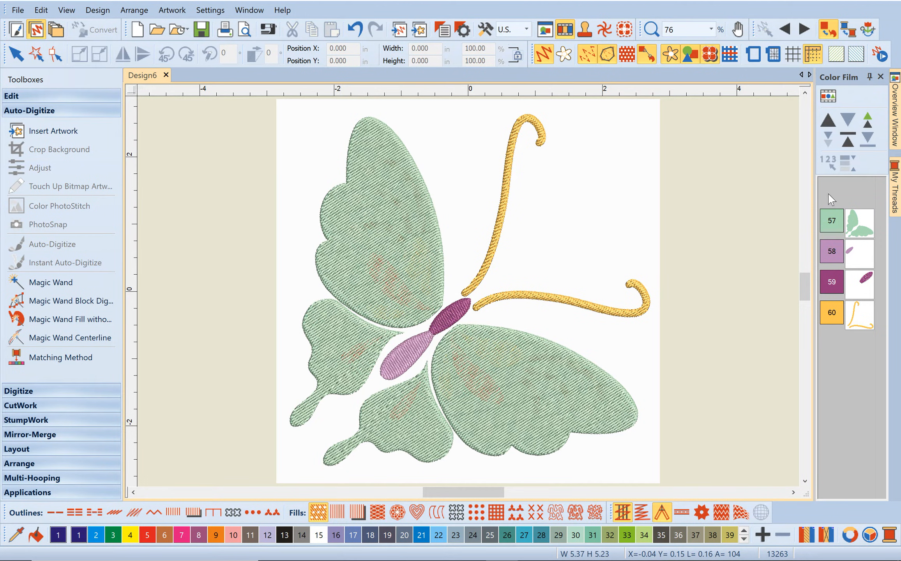
click(839, 192)
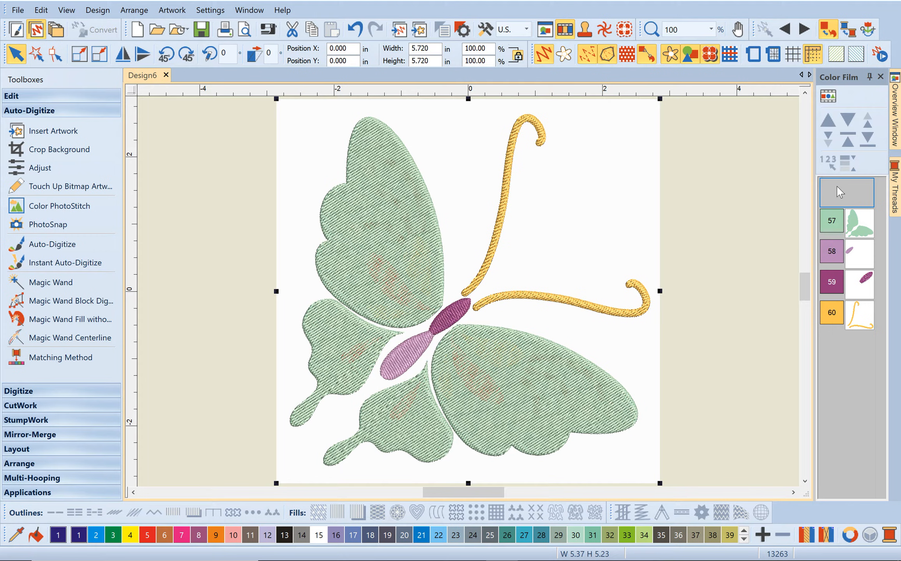
key(Delete)
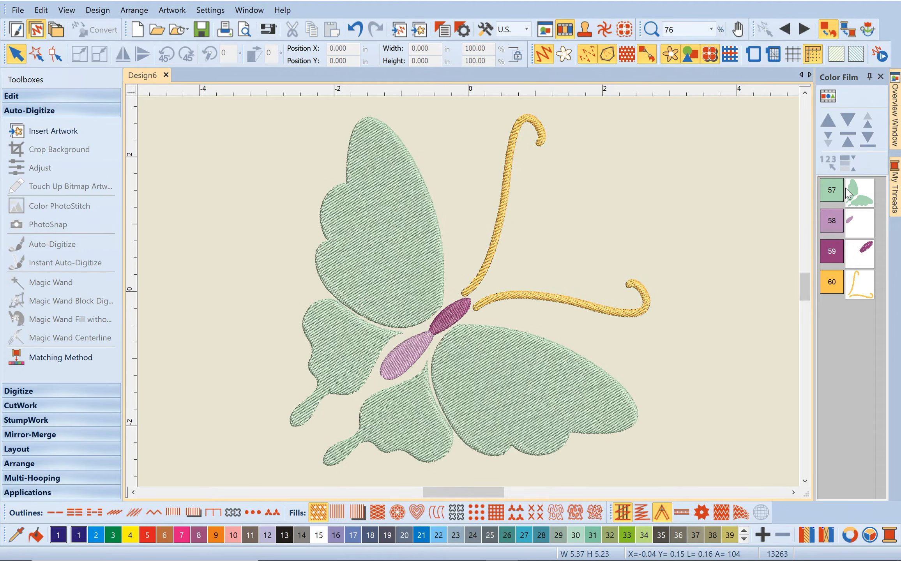
Change all green wing sections in color 57 to the open Lacework fill
click(859, 202)
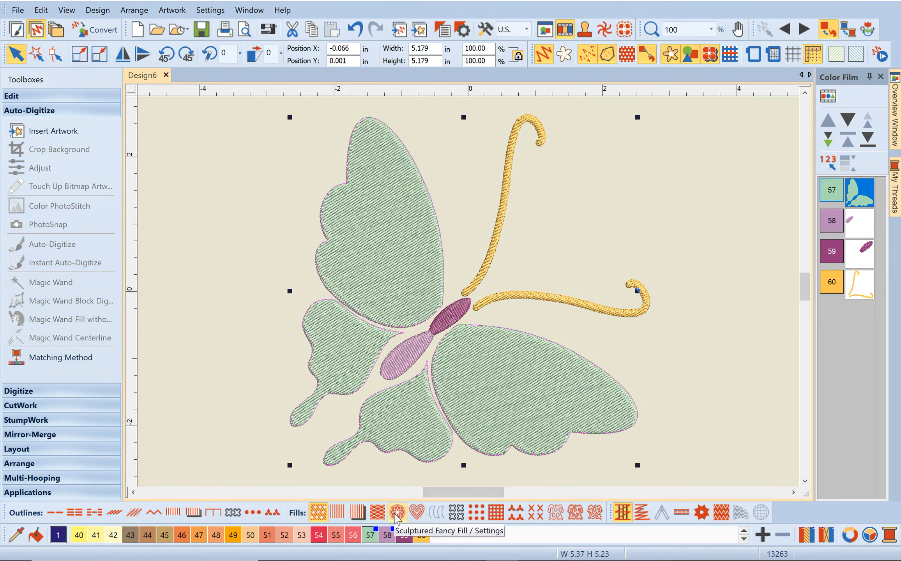
click(494, 513)
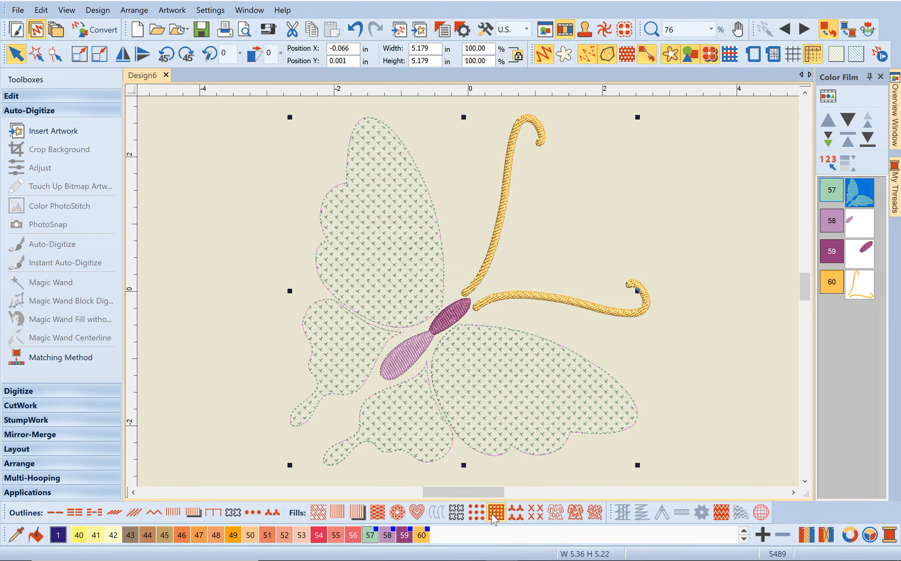
click(726, 377)
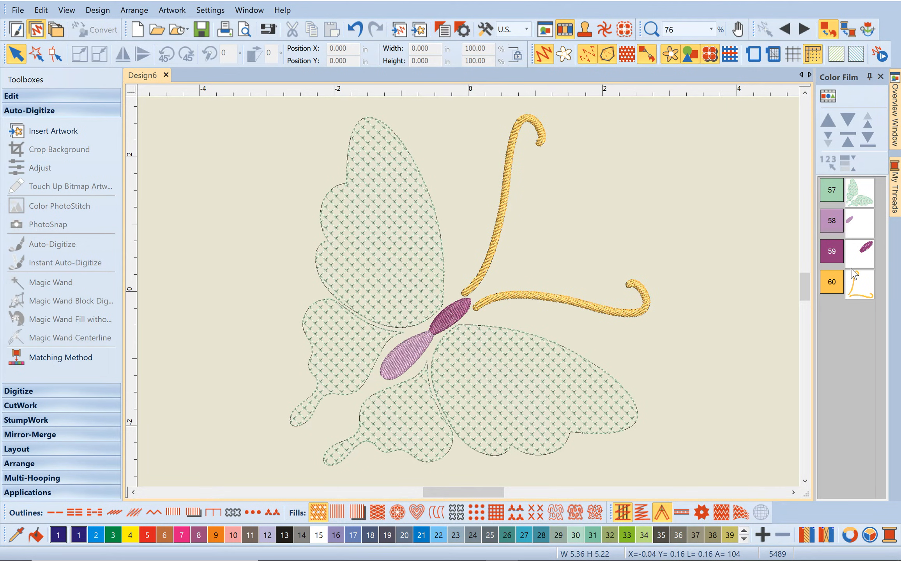
Change both butterfly body sections, colors 58 and 59, to Ripple Fill
click(416, 353)
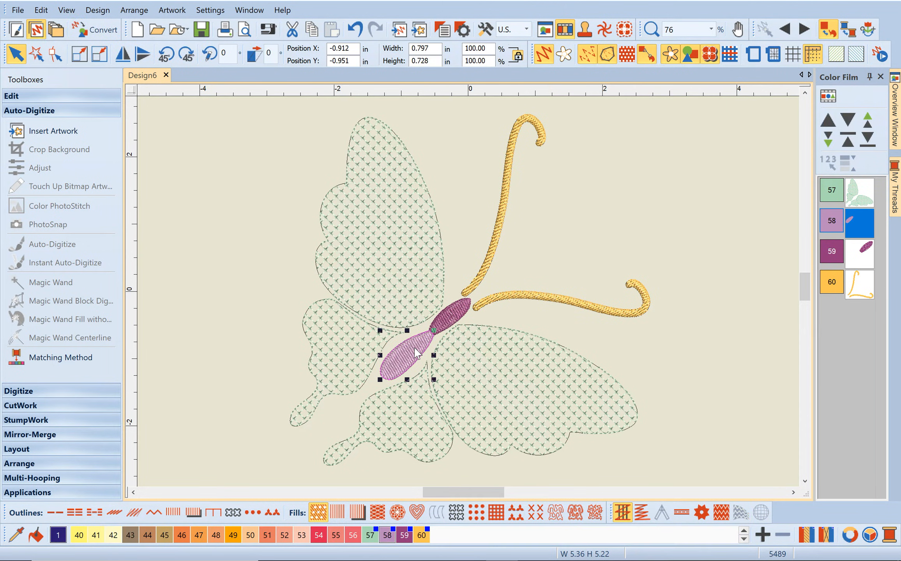
ctrl+click(460, 317)
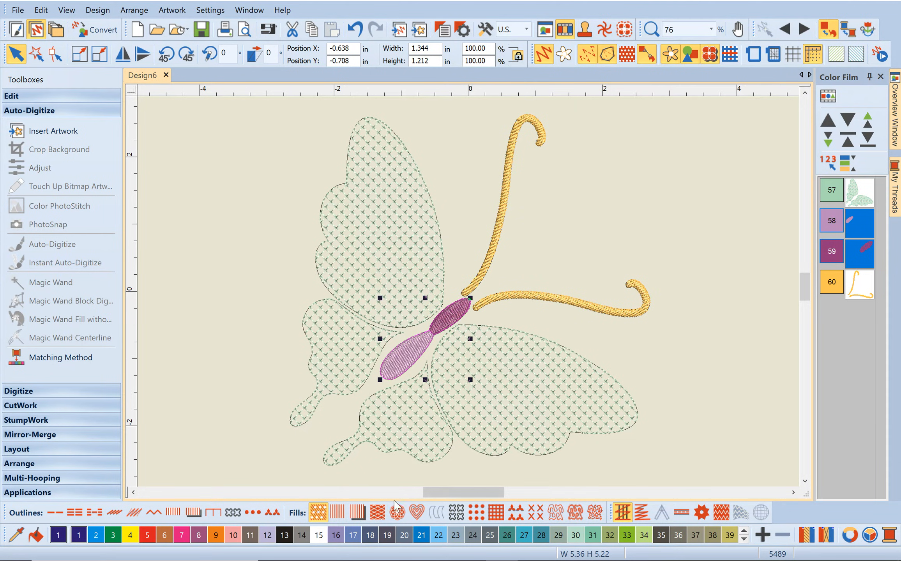
click(415, 513)
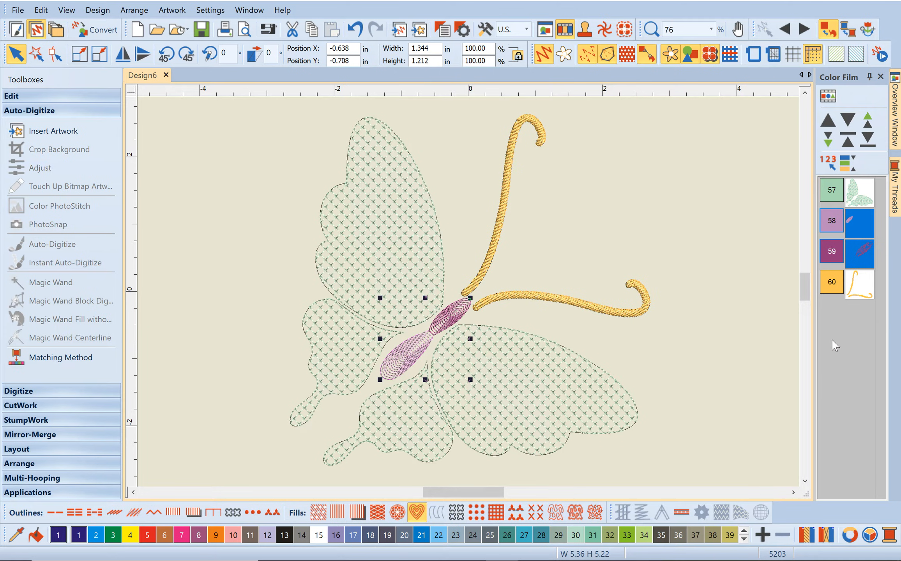
Convert both yellow antennae in color 60 to a Backstitch outline
click(851, 299)
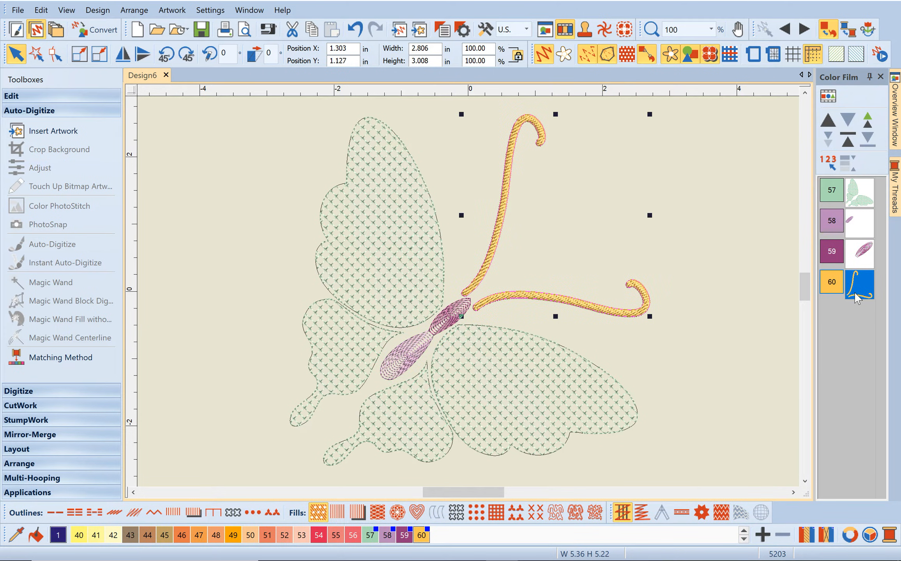
click(117, 514)
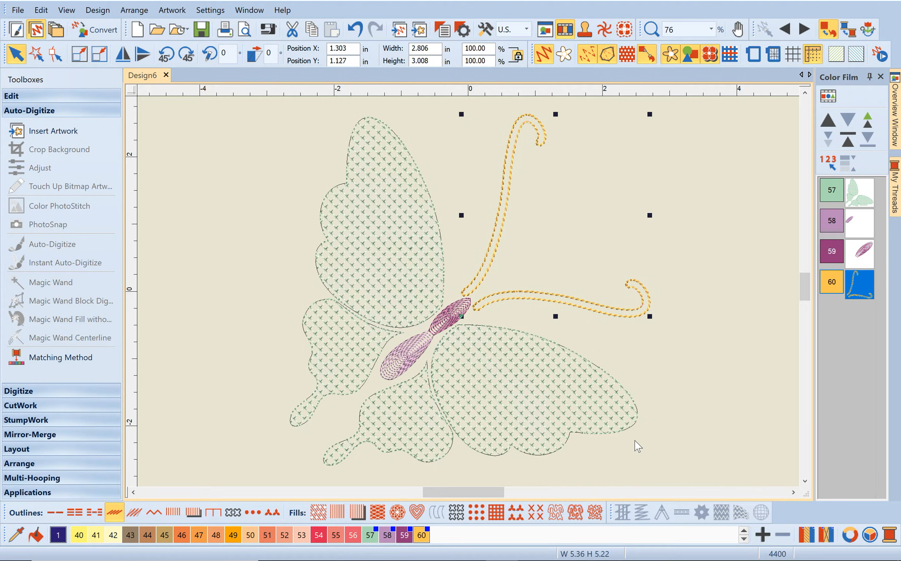
Add Backstitch object outlines in thread 5450 to the green wing sections of color 57, using common outlines for overlapping objects
click(852, 194)
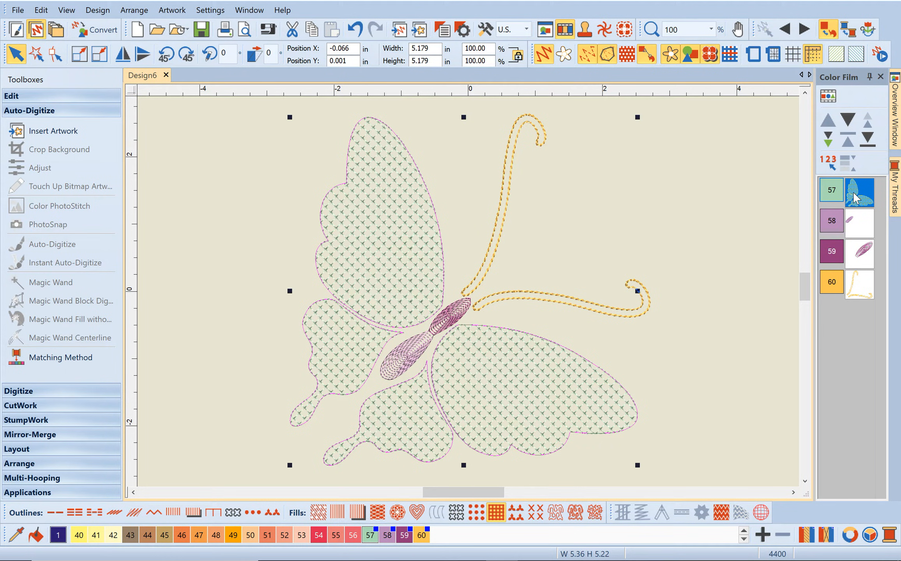
click(15, 96)
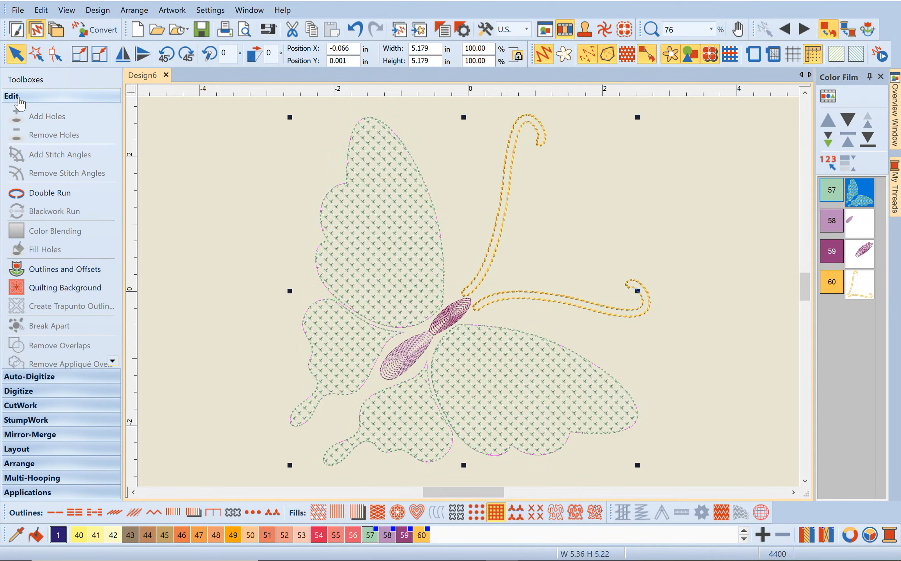
click(44, 275)
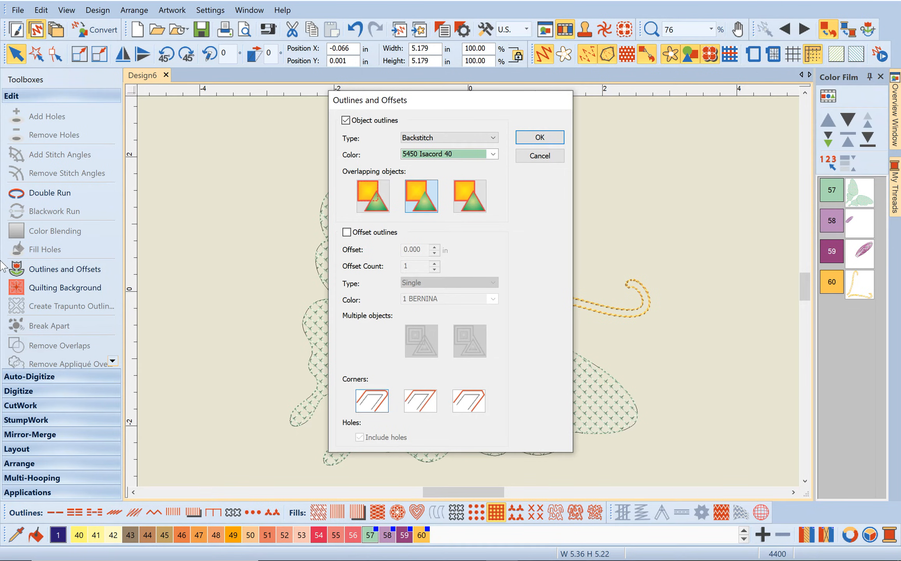
click(424, 142)
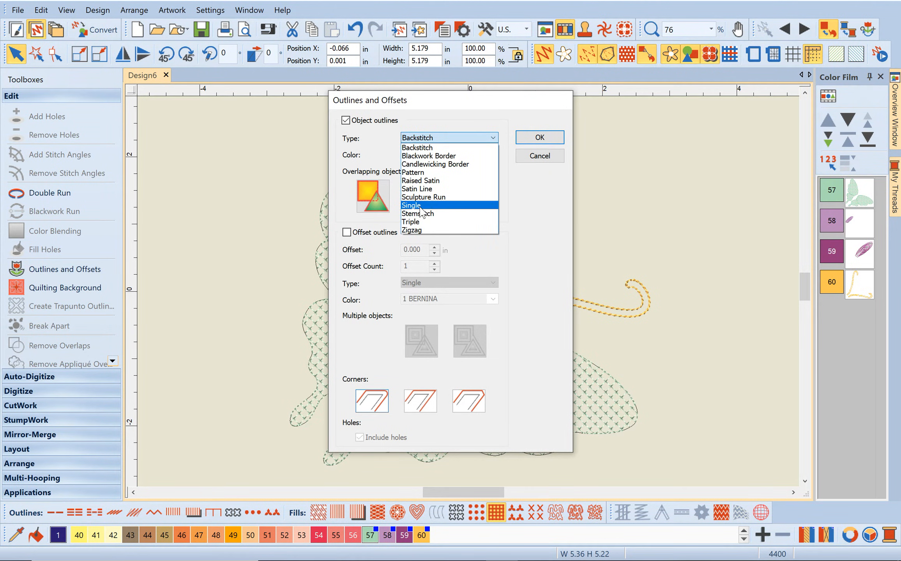
click(413, 205)
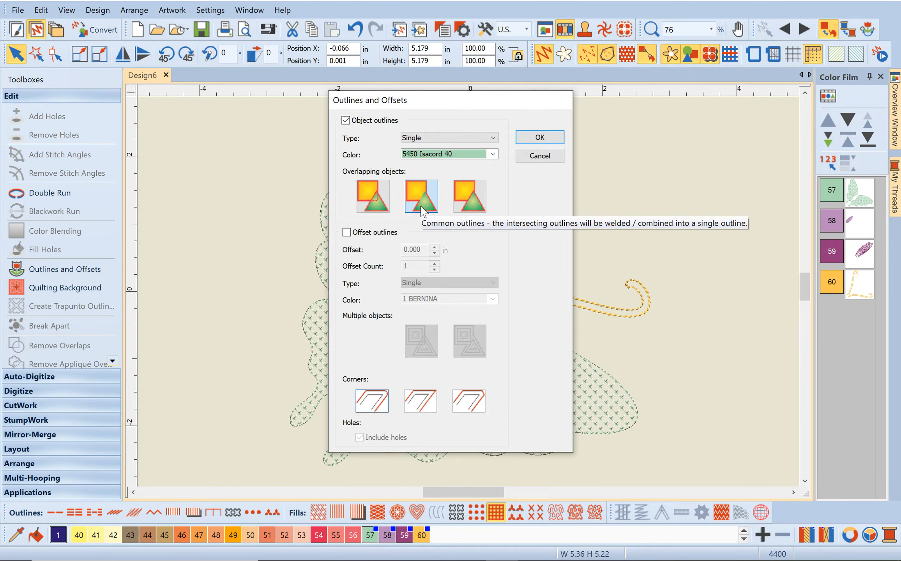
click(463, 140)
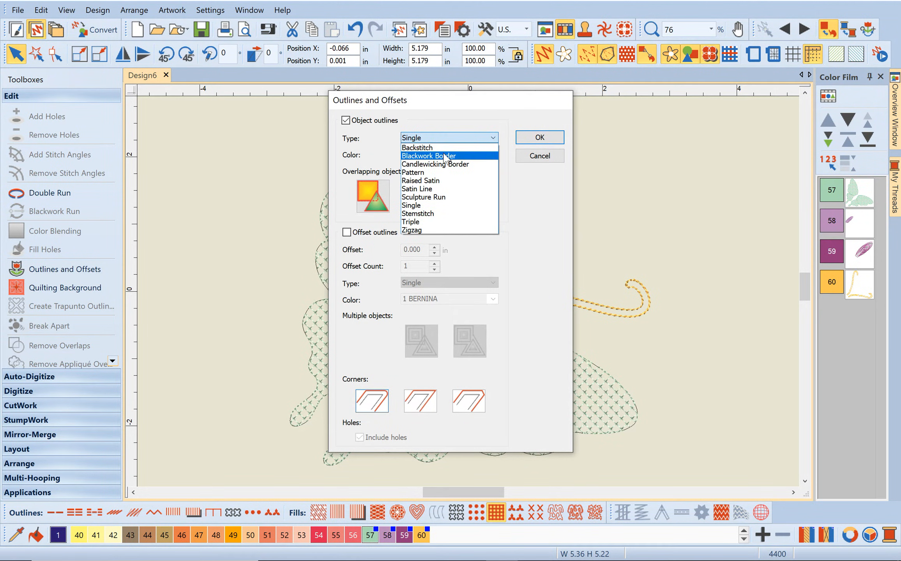
key(Up)
key(Return)
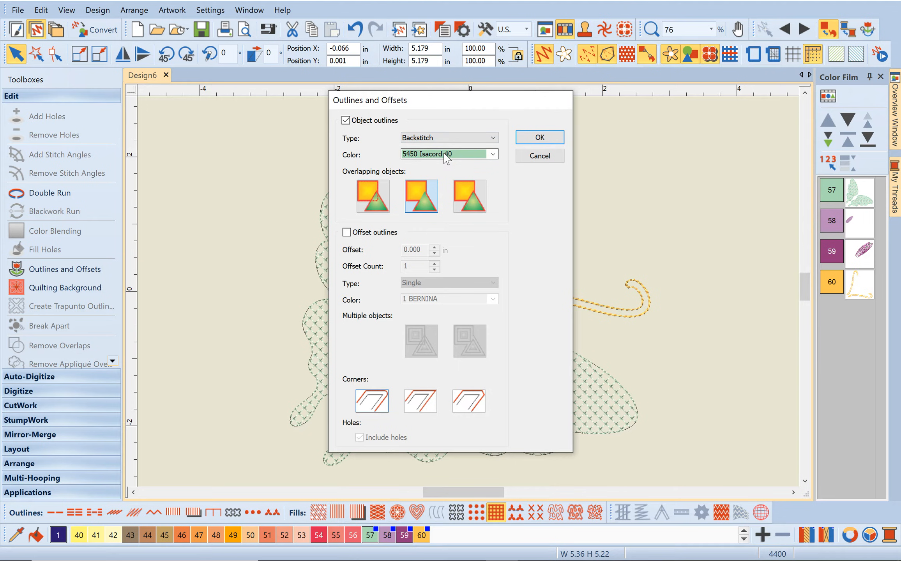
click(537, 141)
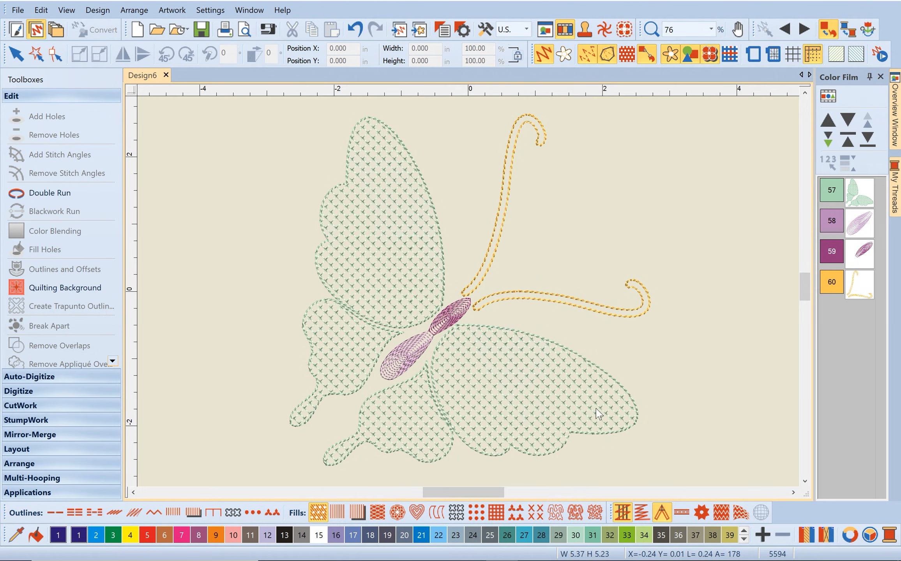
Compare the lower wing's edge with and without its new outline by undoing and redoing it, keeping the outline
scroll(614, 399, up, 2)
scroll(471, 296, up, 1)
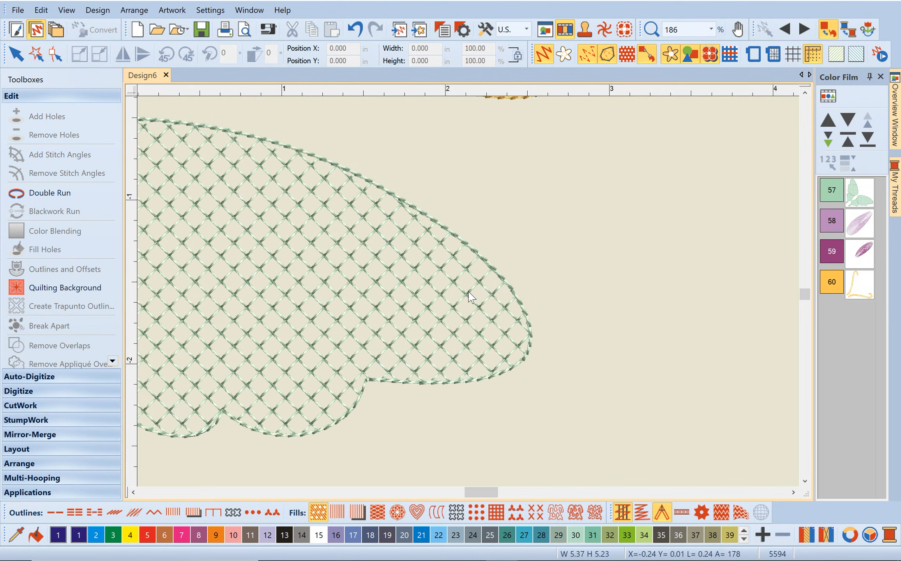
click(357, 33)
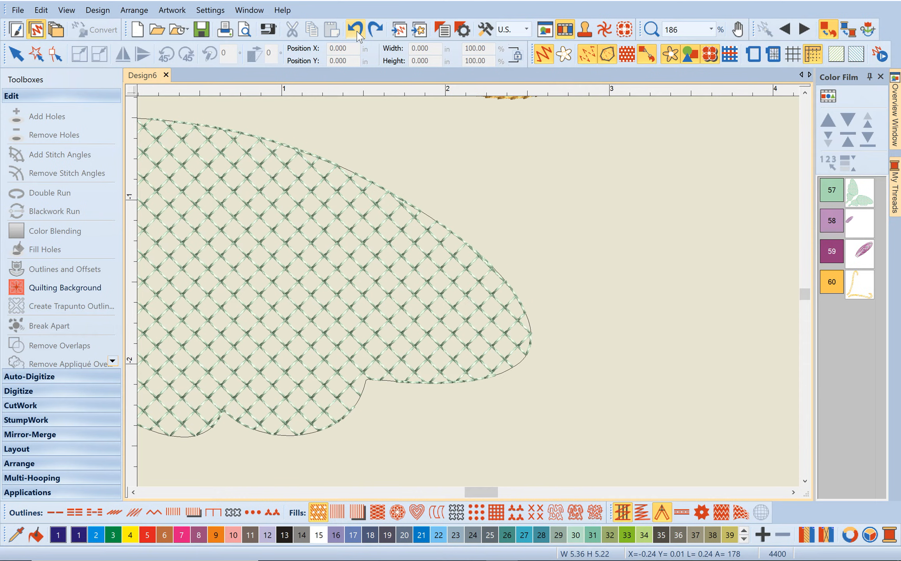
click(377, 31)
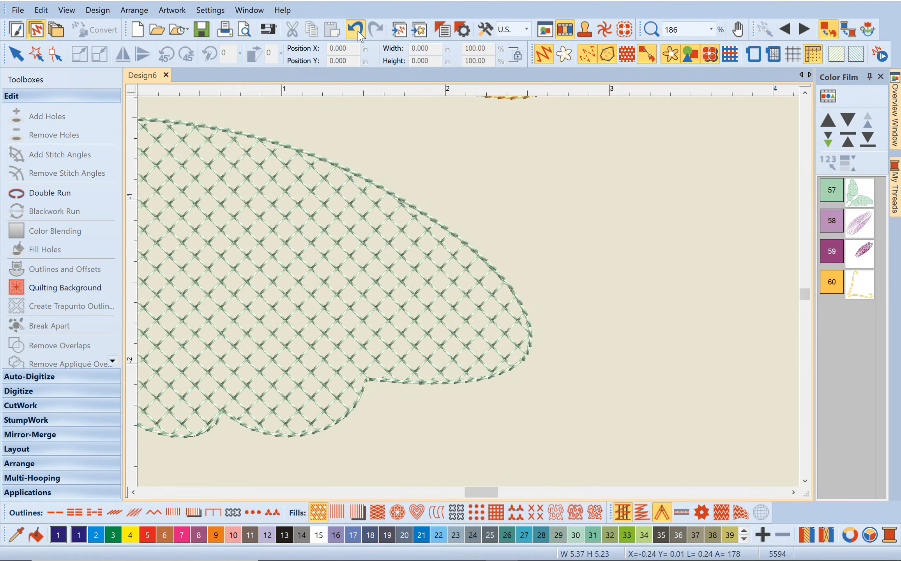
click(357, 32)
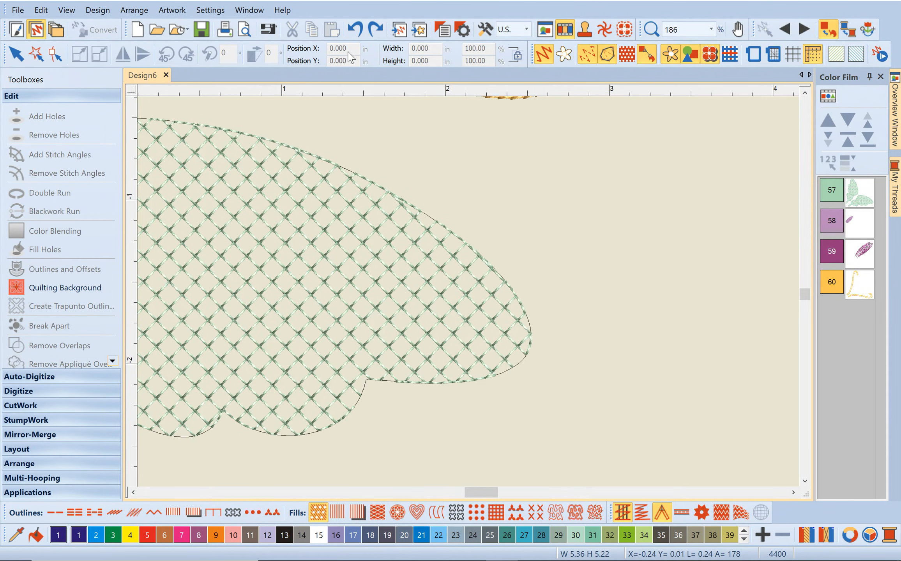
click(375, 29)
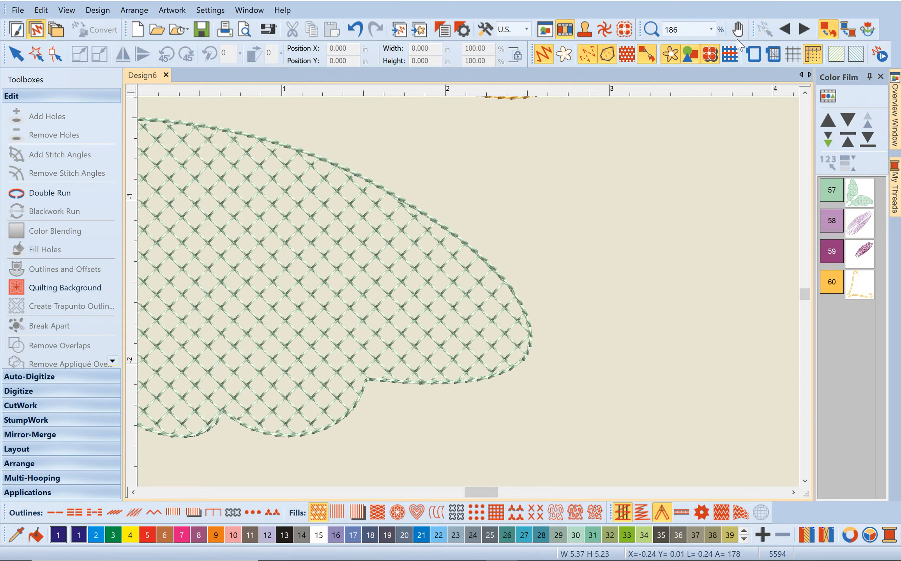
click(711, 35)
click(696, 46)
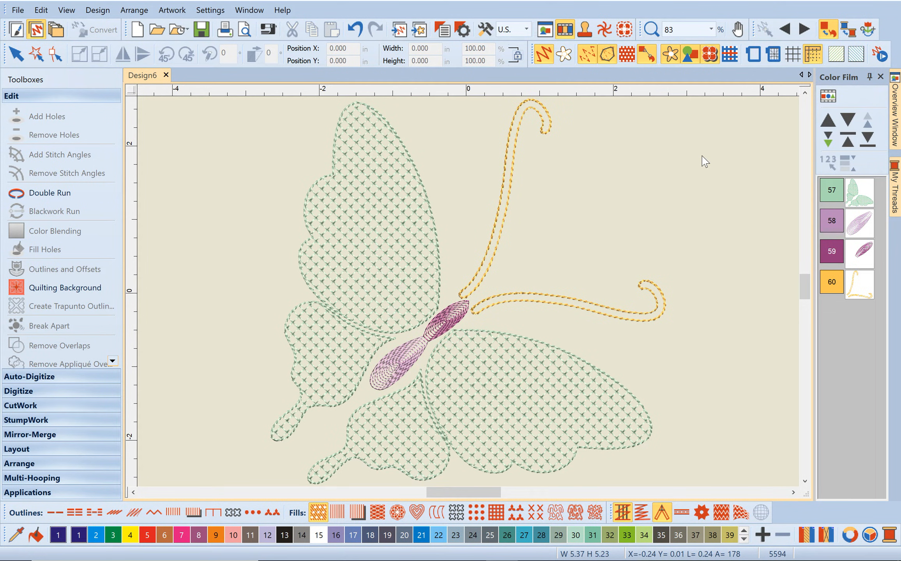
Insert the artwork A_East_006.jpg and move it clear of the stitched butterfly, to about X 8.423, Y -0.943 in
drag(469, 492, 518, 355)
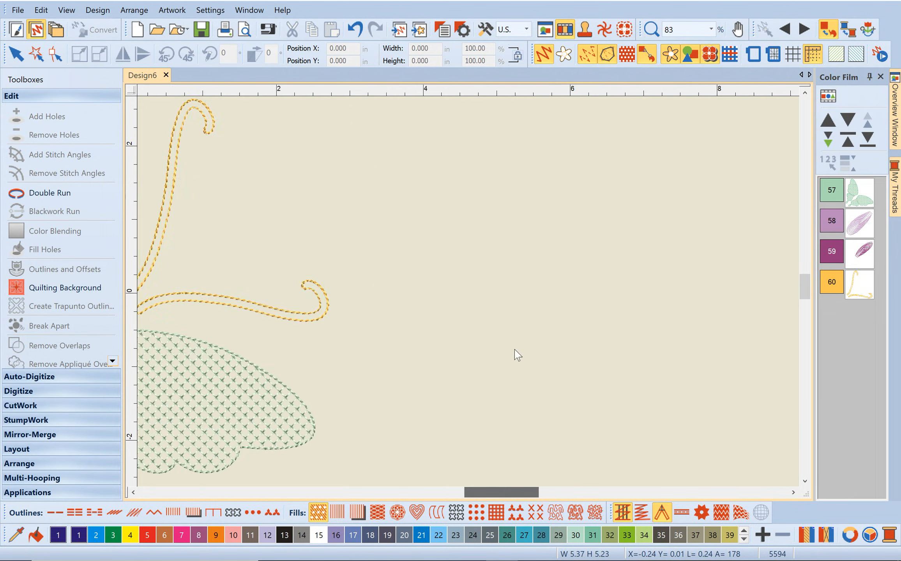
click(421, 31)
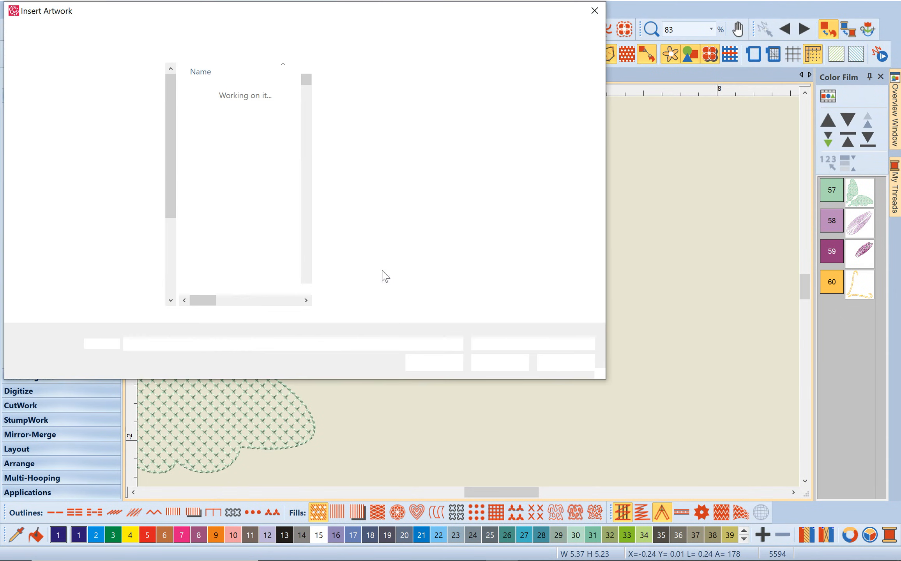
click(245, 272)
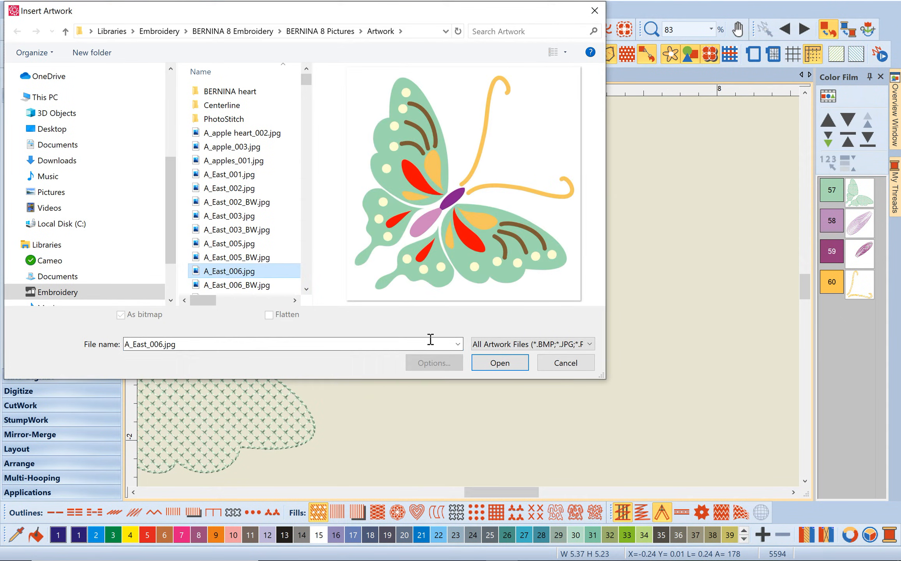
click(515, 369)
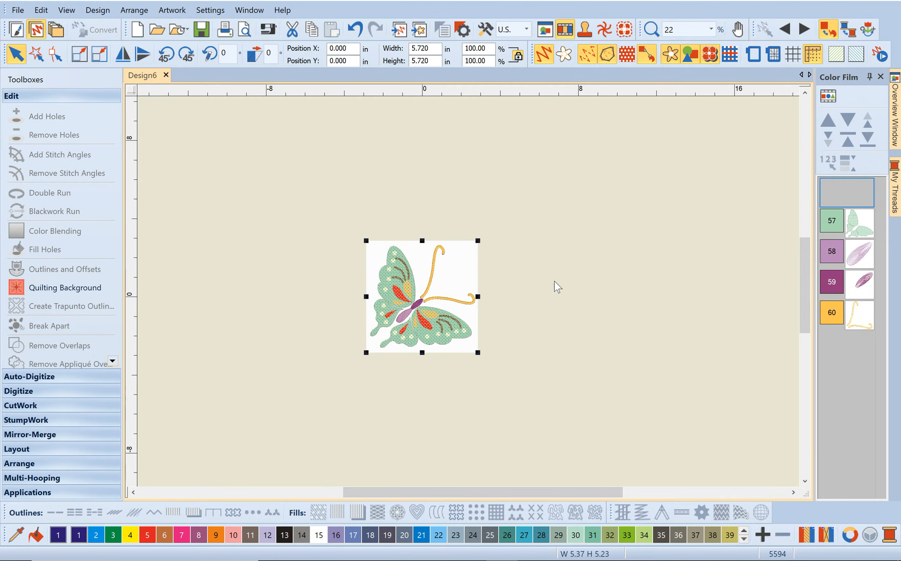
drag(470, 263, 606, 298)
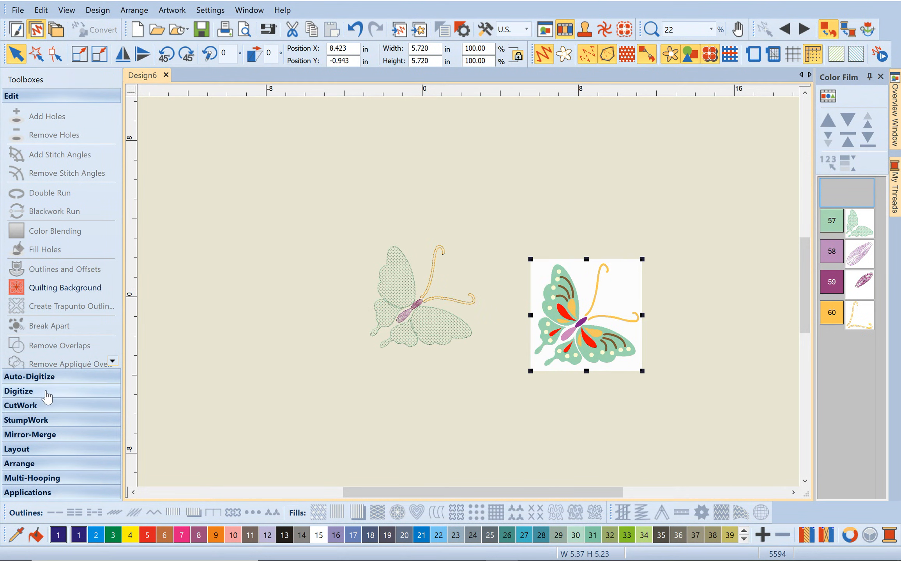
click(44, 376)
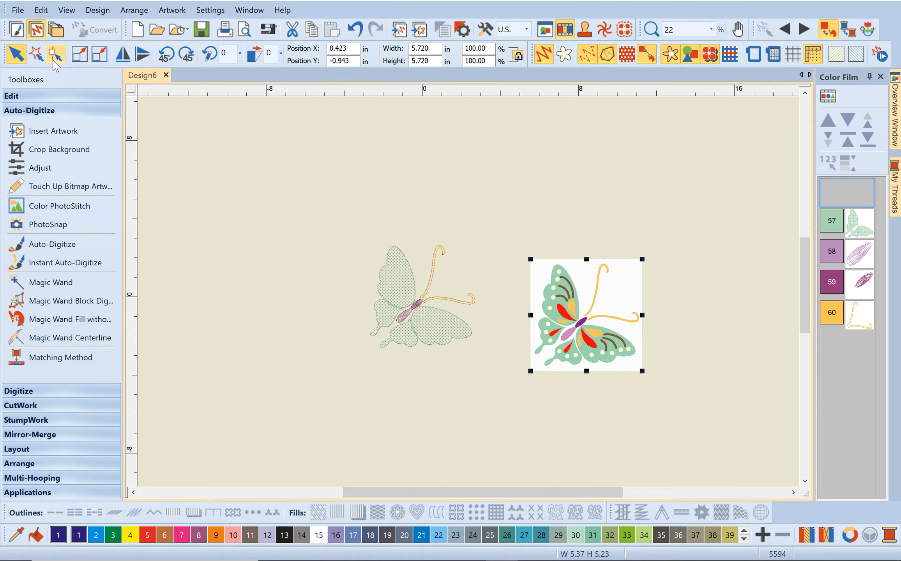
click(36, 263)
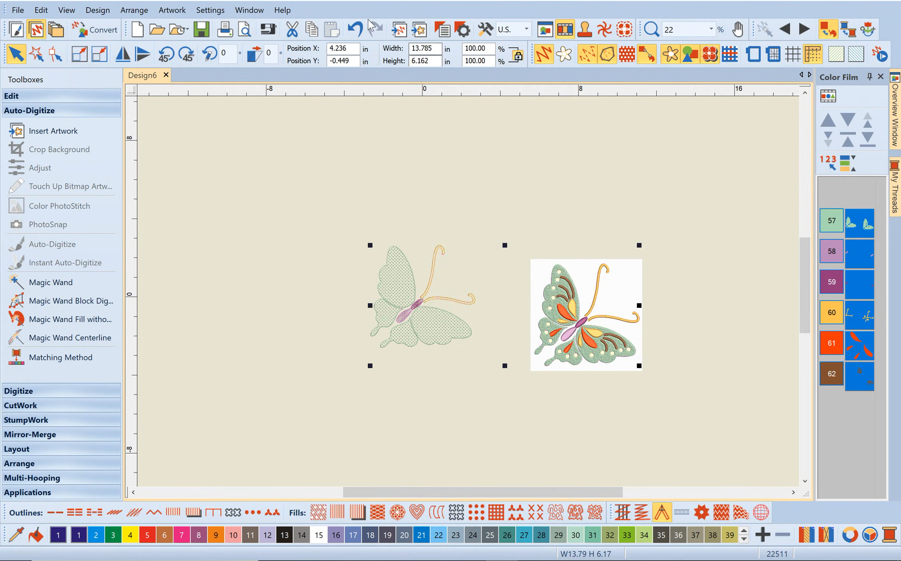
click(354, 28)
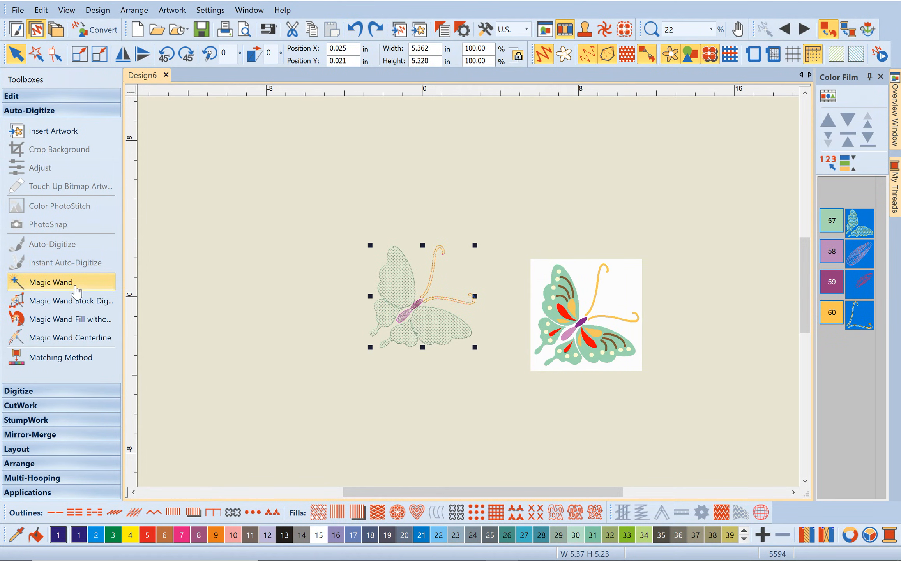
Fill the four green wing sections of the inserted butterfly with Magic Wand, accepting the bitmap preparation with 18 colors
click(76, 290)
scroll(470, 296, up, 3)
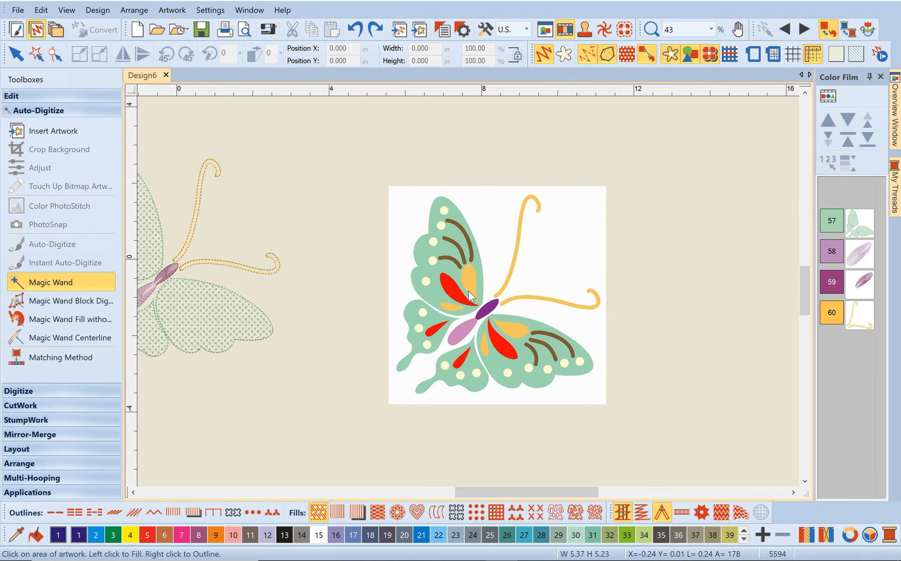
click(433, 257)
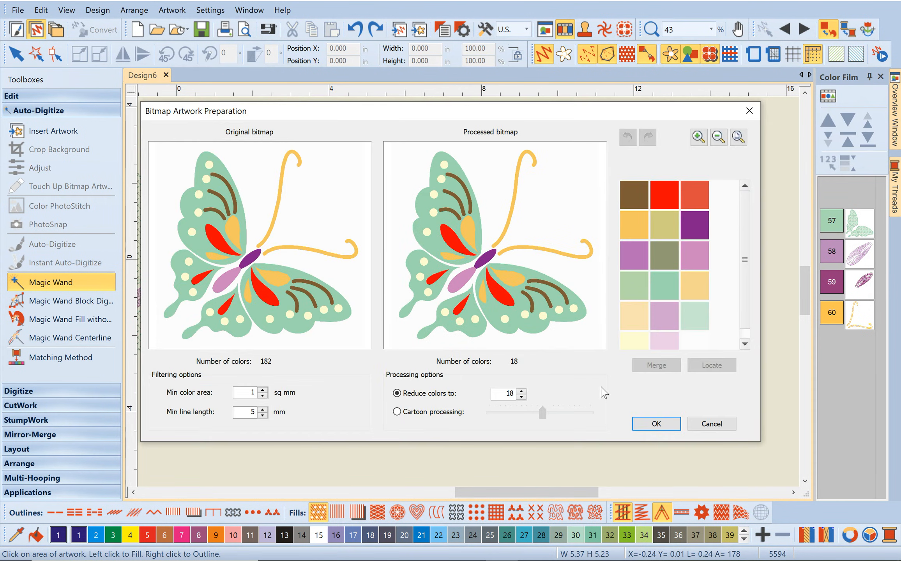
click(656, 424)
click(435, 284)
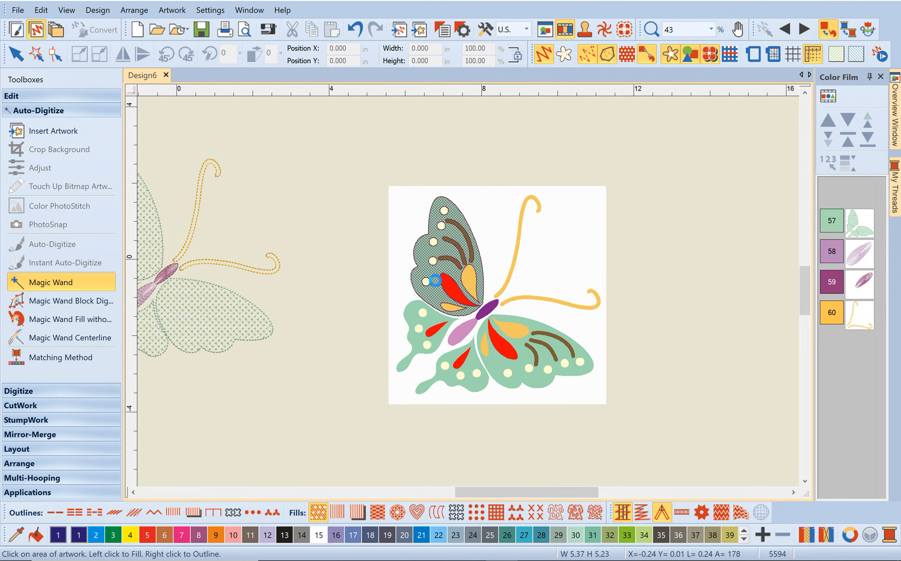
click(435, 281)
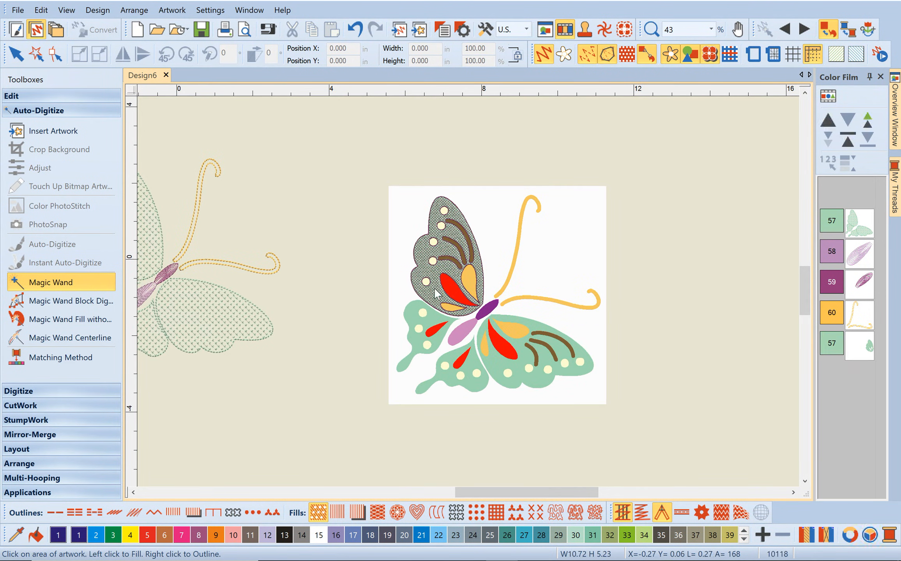
click(502, 334)
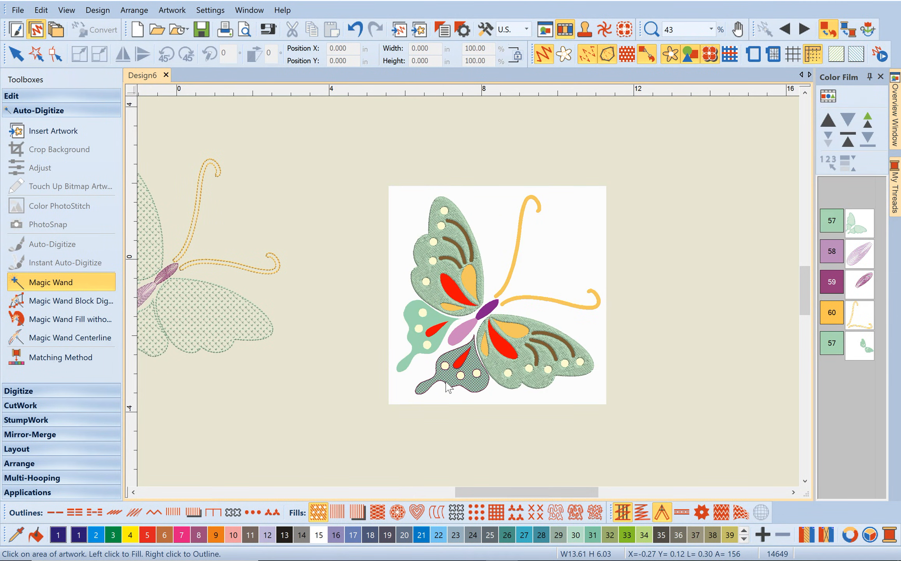
click(448, 387)
click(413, 342)
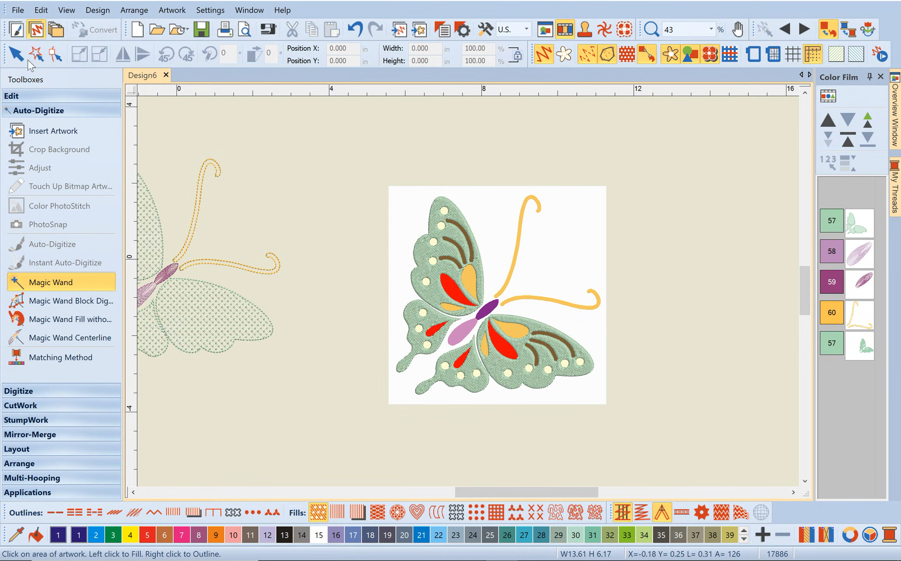
Hide the bitmap artwork and compare the stitched wings with holes against the butterfly filled without holes
click(16, 54)
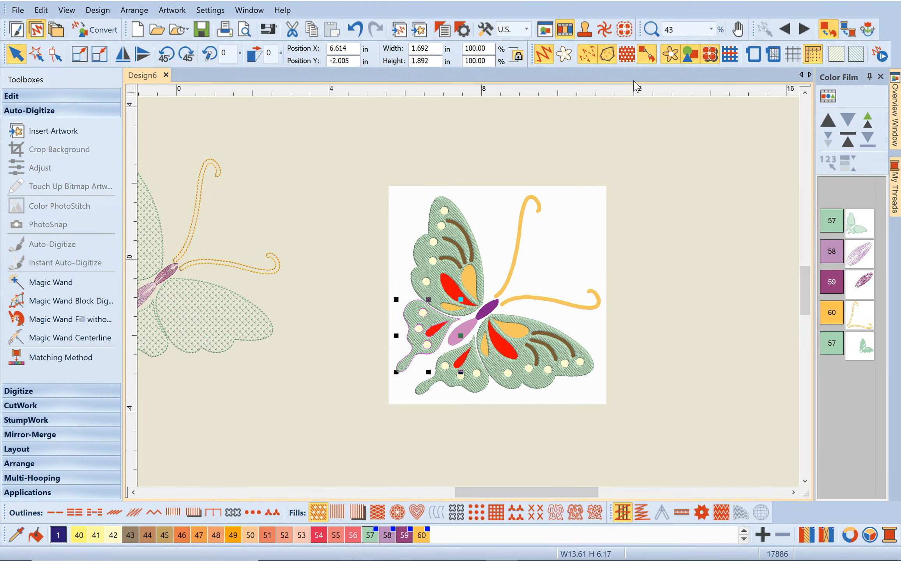
click(670, 55)
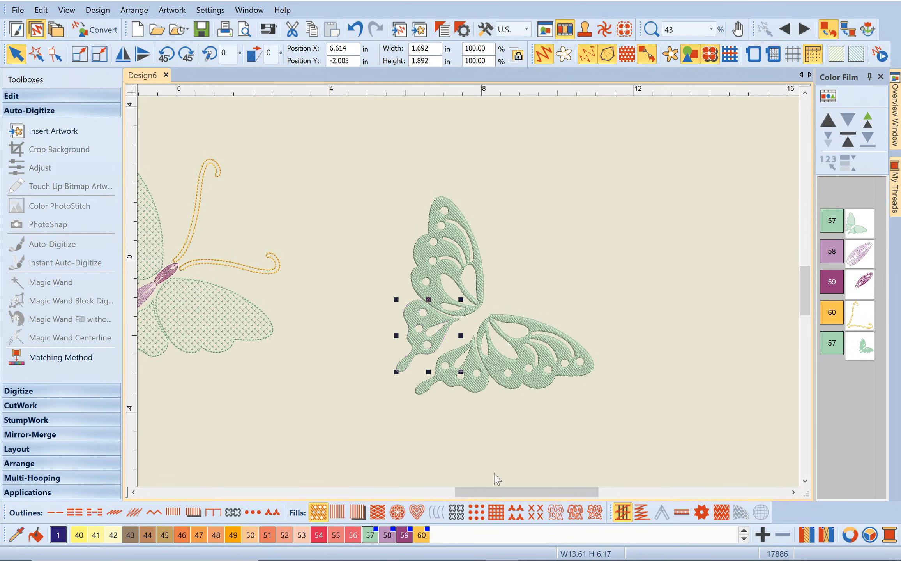
drag(493, 487, 334, 330)
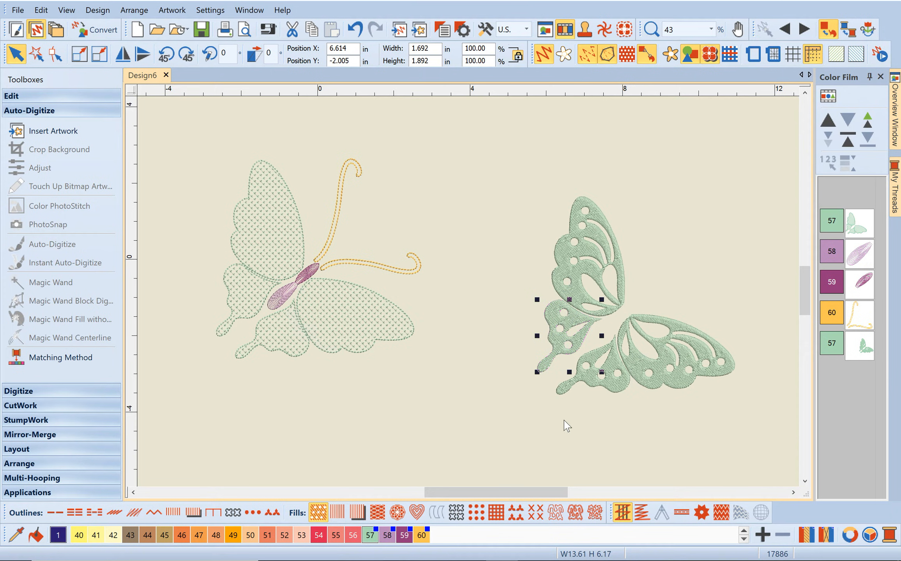
Close the butterfly design and create a new blank design
click(166, 75)
click(452, 308)
click(138, 31)
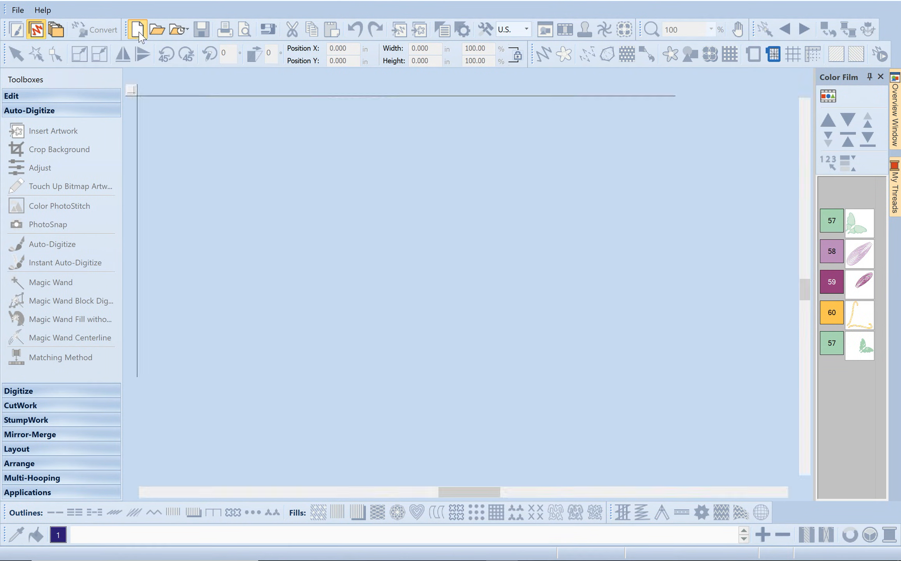
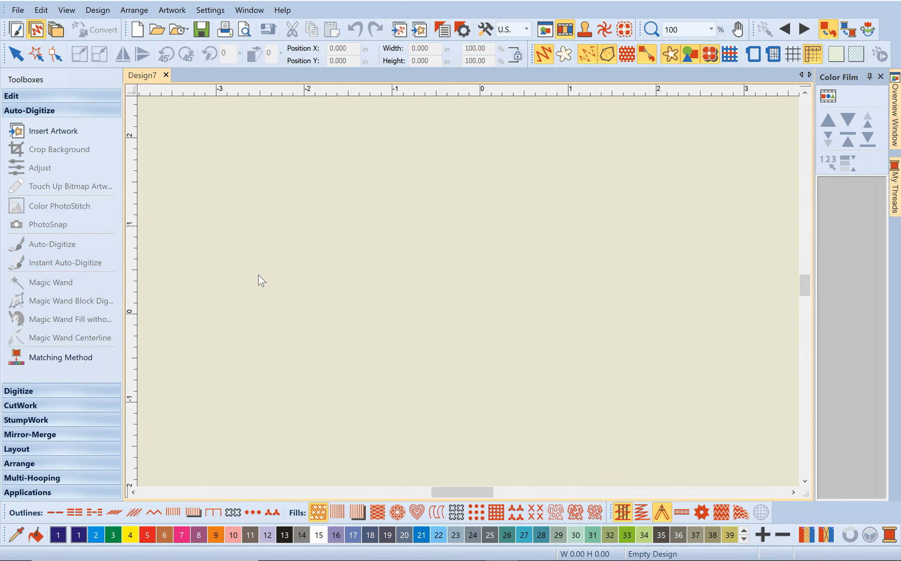
Insert the artwork Row of Houses.bmp from the Centerline artwork folder
click(420, 32)
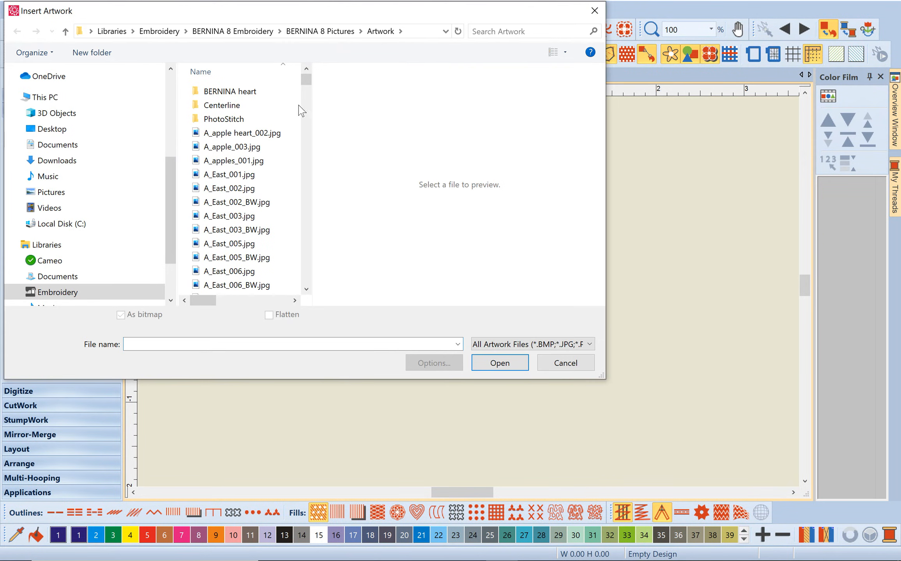
click(244, 108)
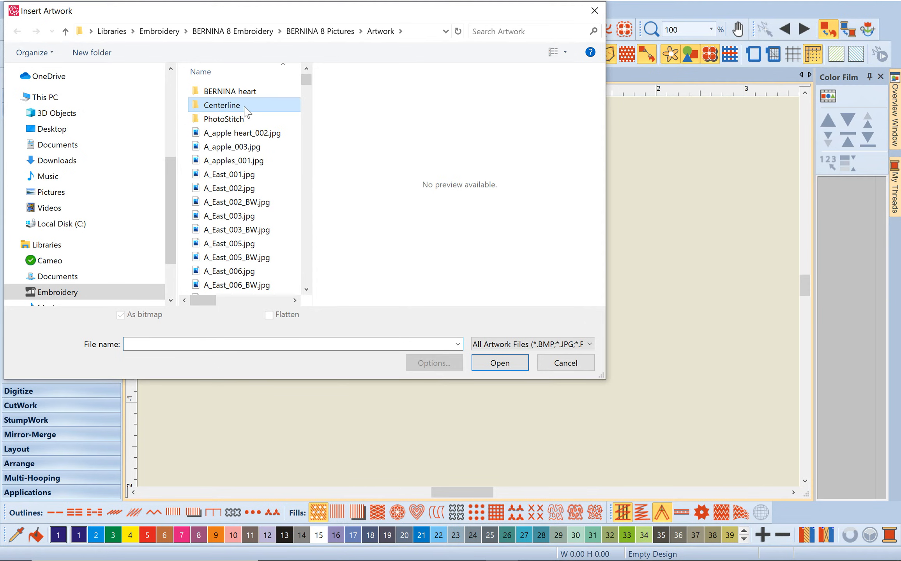
double_click(244, 107)
click(244, 107)
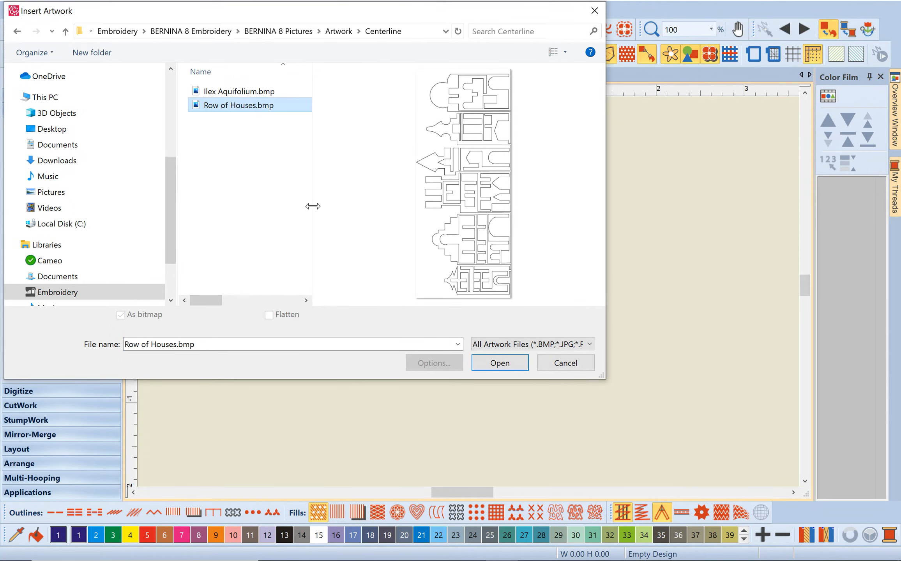
click(505, 367)
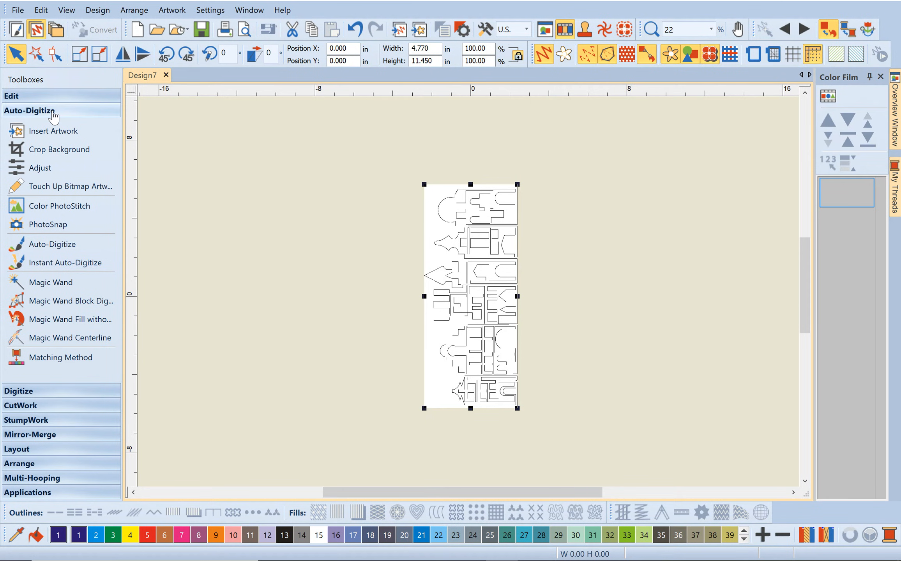
Start Magic Wand Centerline on the row of houses, accepting the bitmap preparation with colors reduced to 2
click(79, 343)
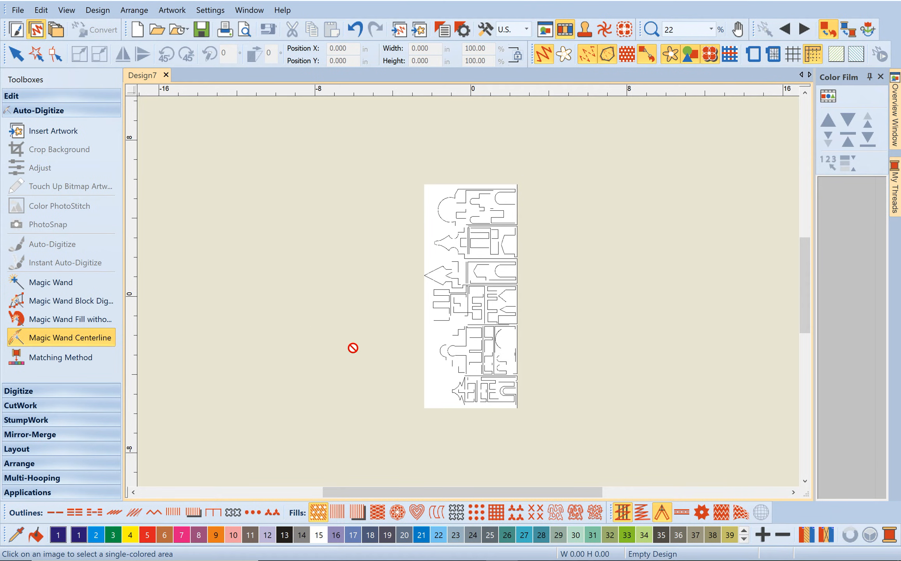
click(436, 330)
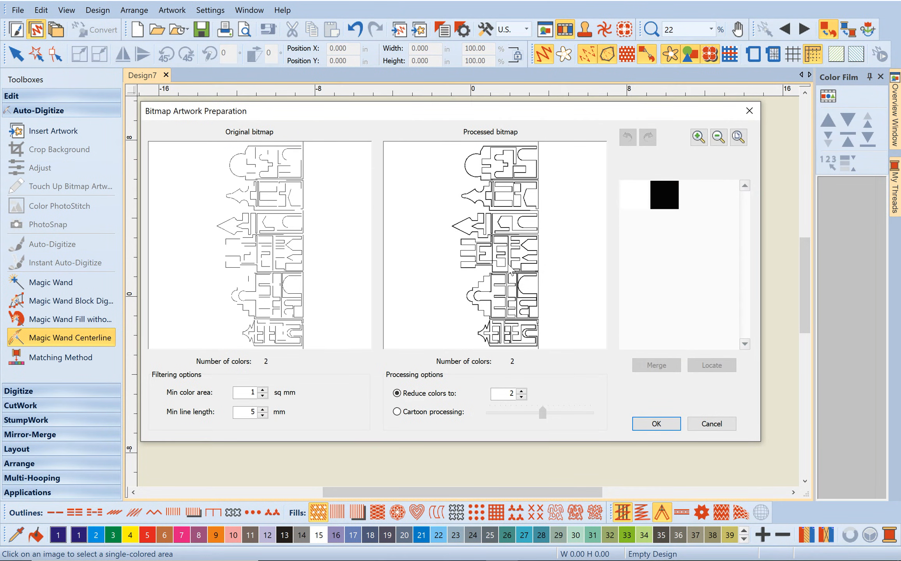
click(657, 424)
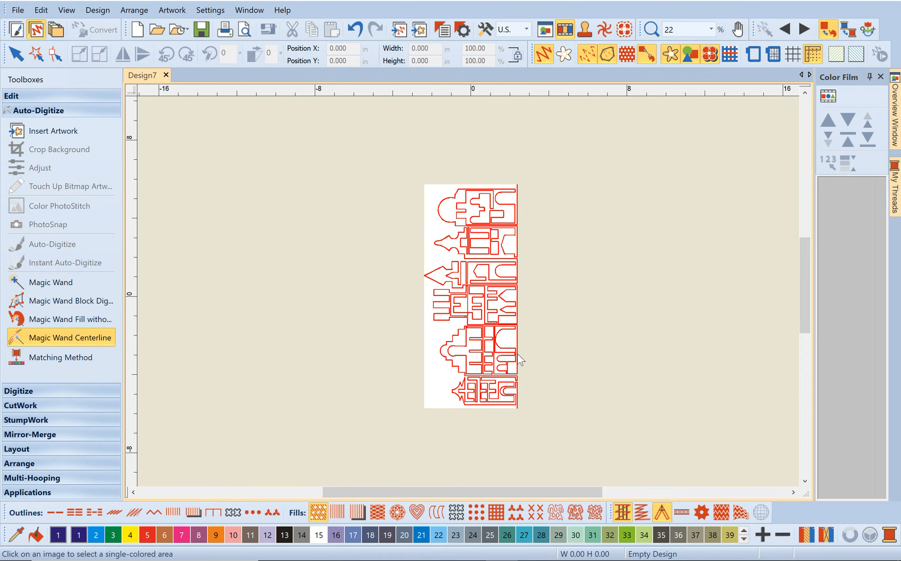
Digitize the black outlines of the houses as a single run of stitching with Magic Wand Centerline
click(711, 29)
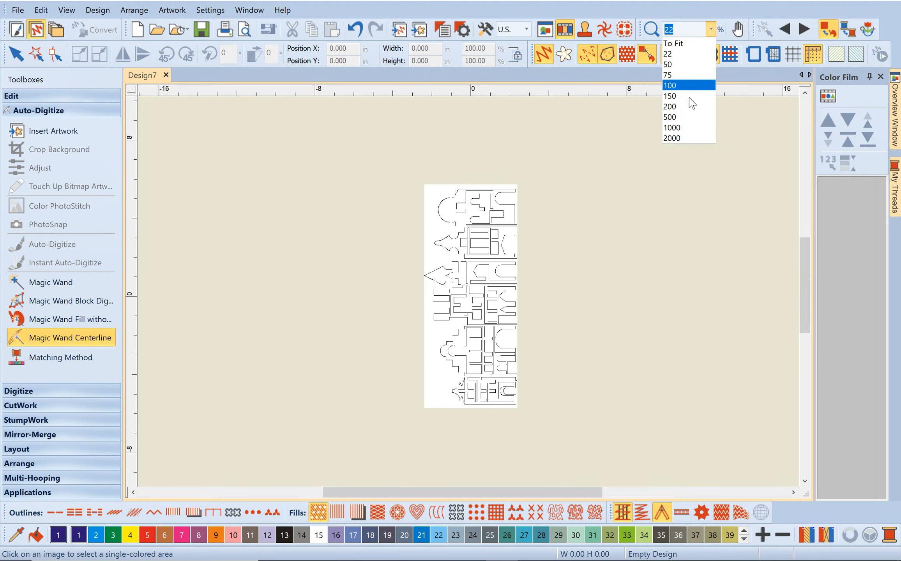
click(681, 131)
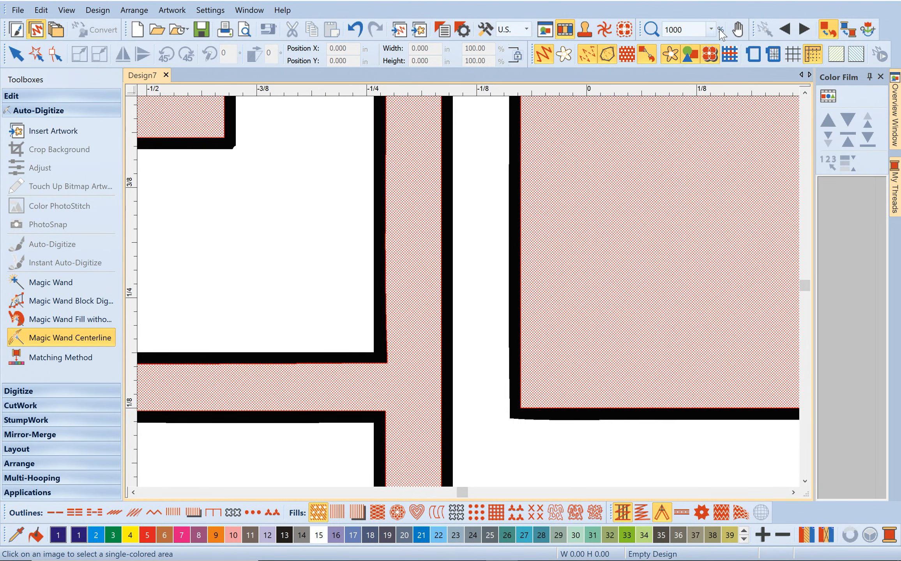
click(719, 30)
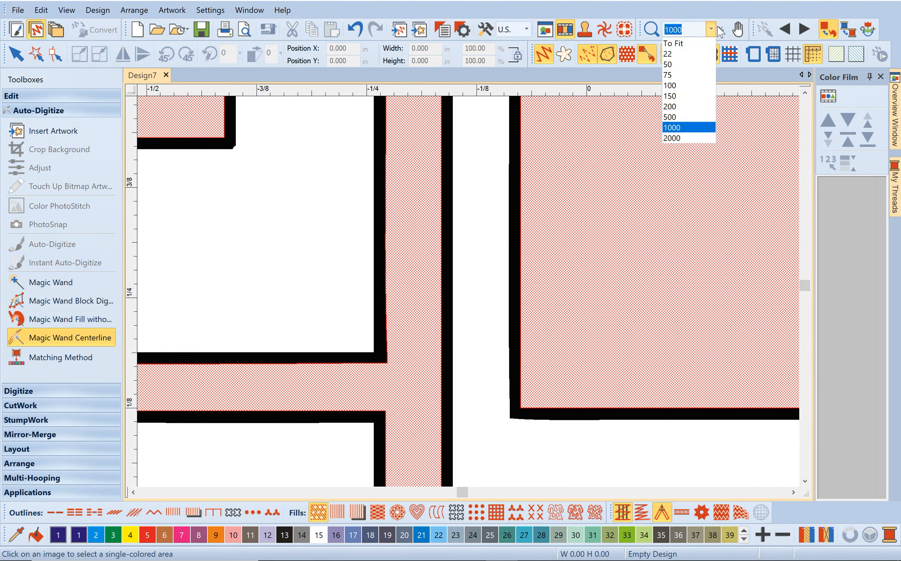
click(700, 44)
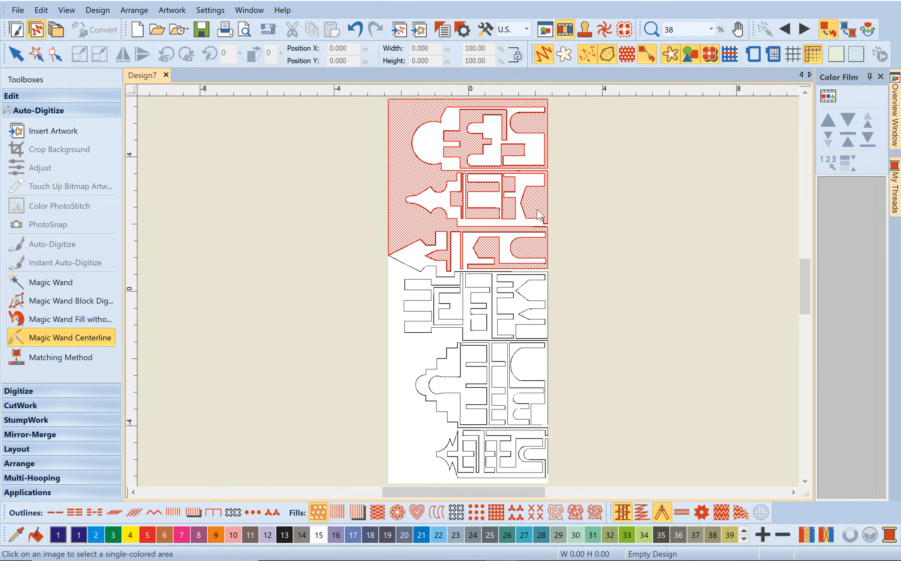
click(711, 30)
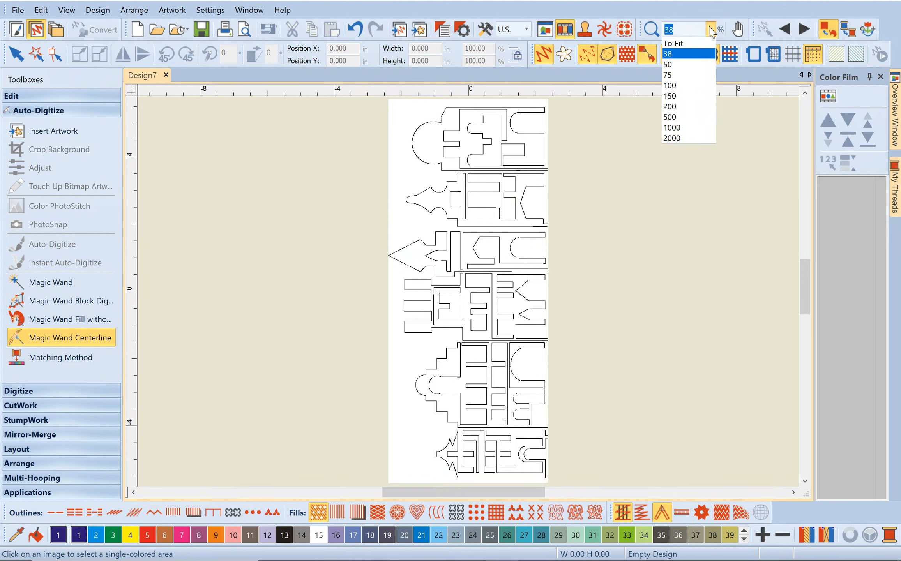
click(686, 127)
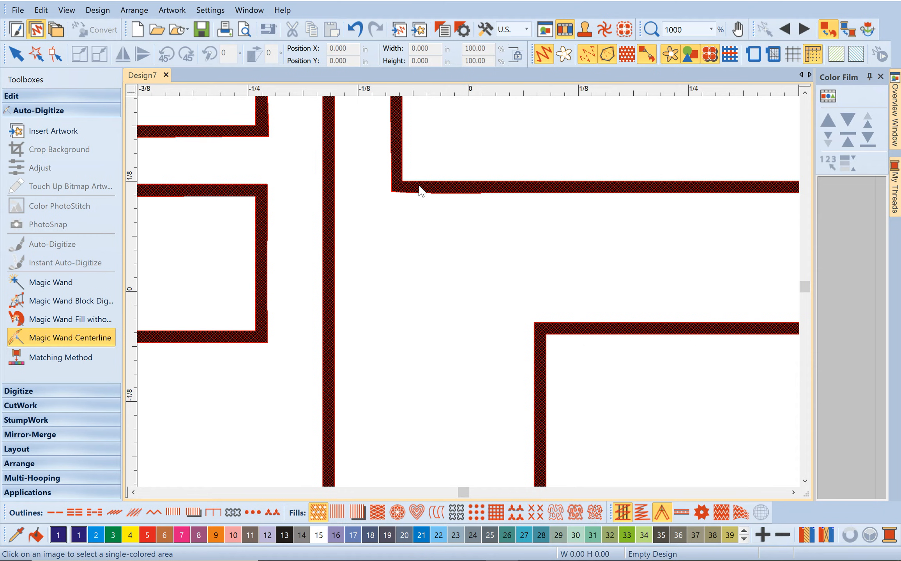
click(420, 188)
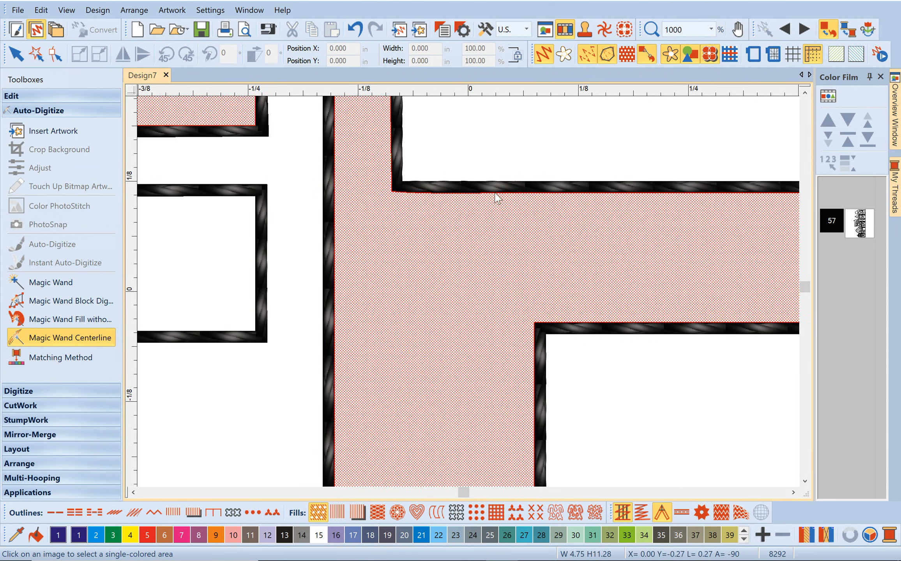
Hide the bitmap artwork and turn off the realistic stitch view to check the digitized house outlines
click(711, 29)
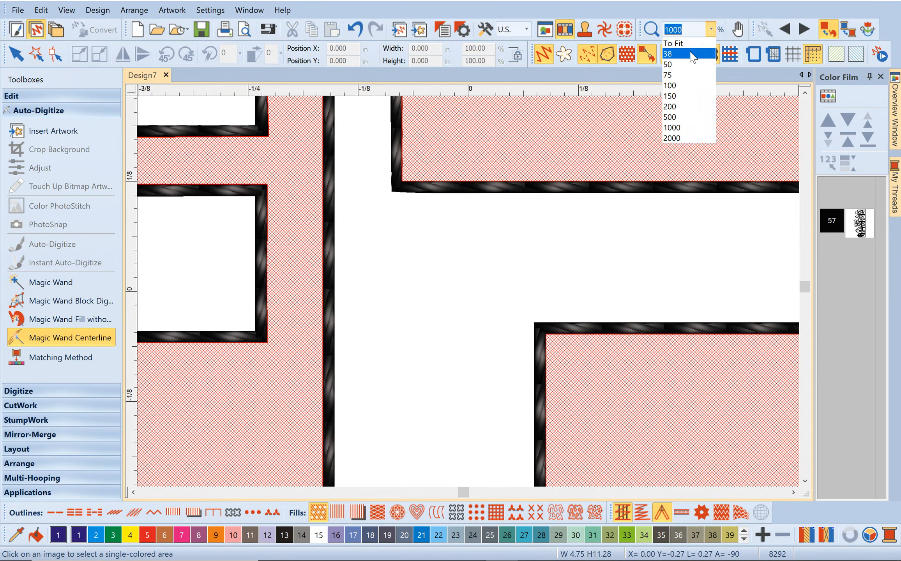
click(691, 49)
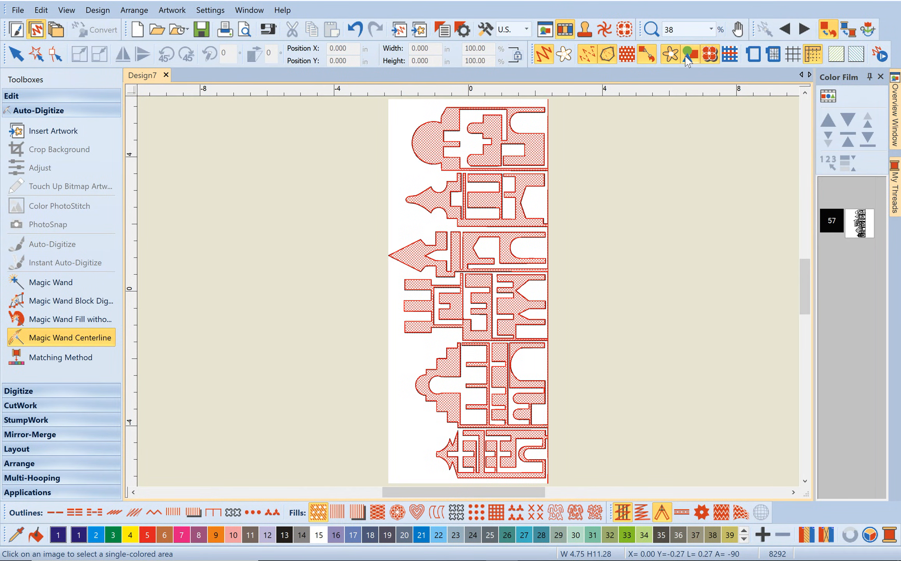
click(676, 58)
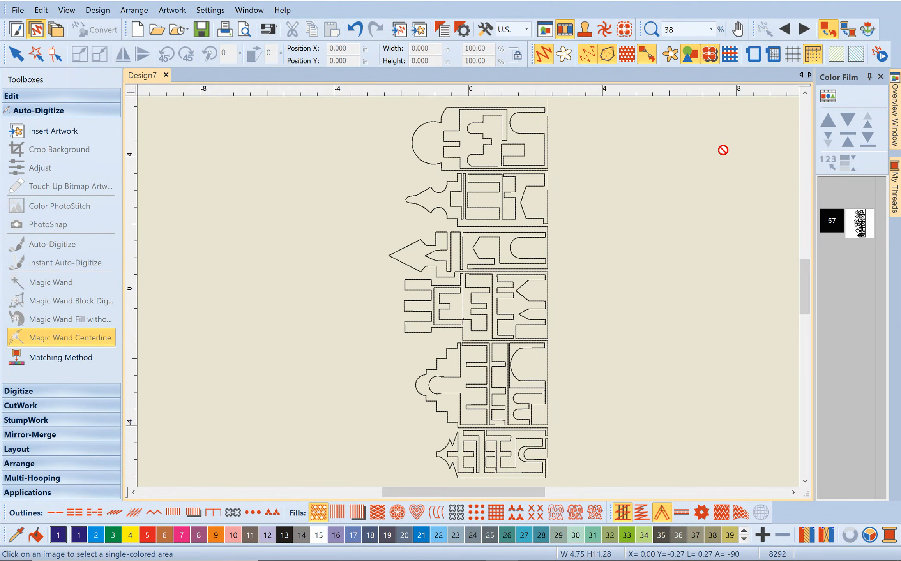
click(16, 58)
click(536, 268)
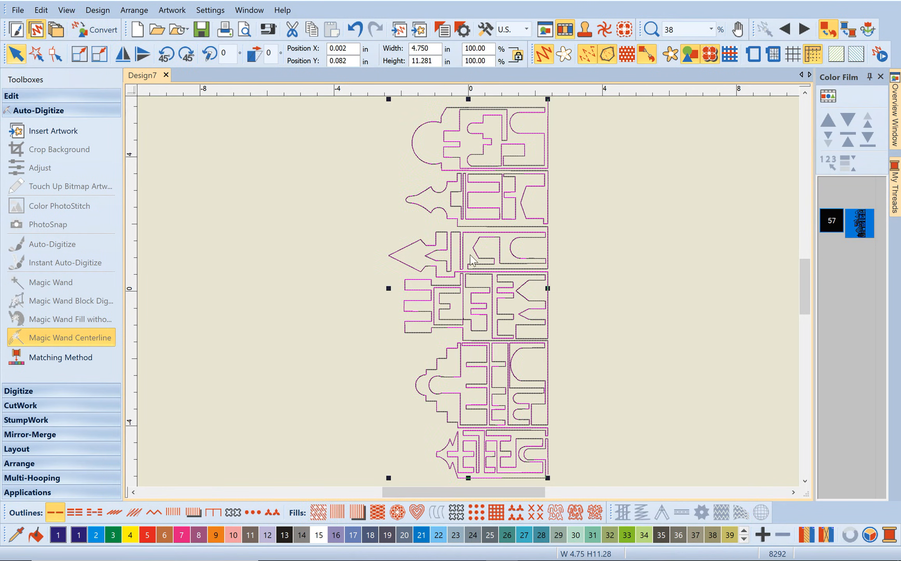
click(660, 311)
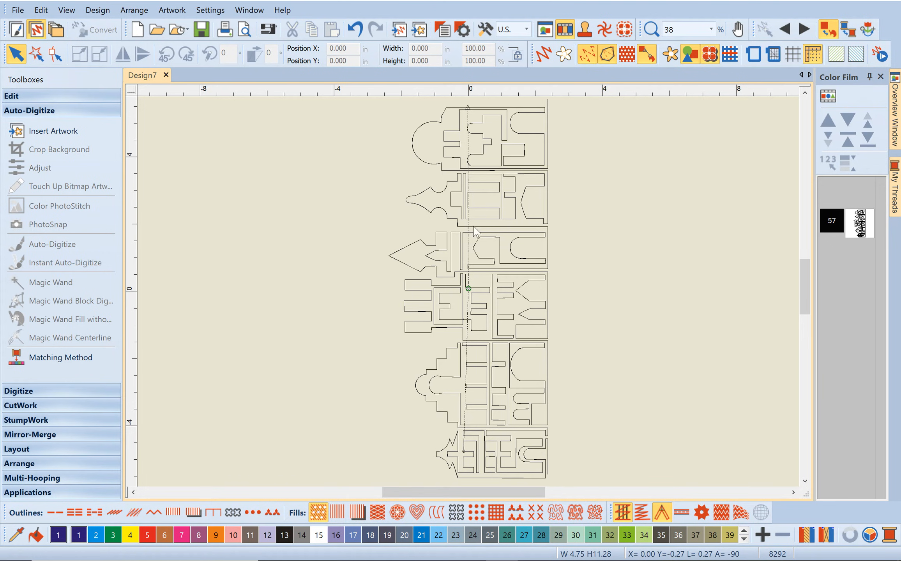
Set the start needle position to the first stitch of the design and the end needle position to the last stitch
click(474, 278)
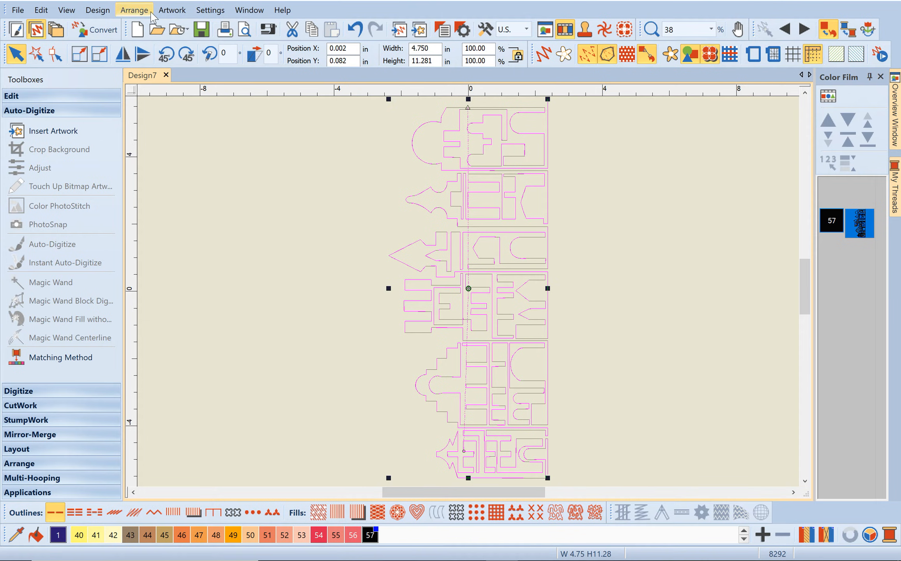
click(171, 10)
mouse_move(97, 10)
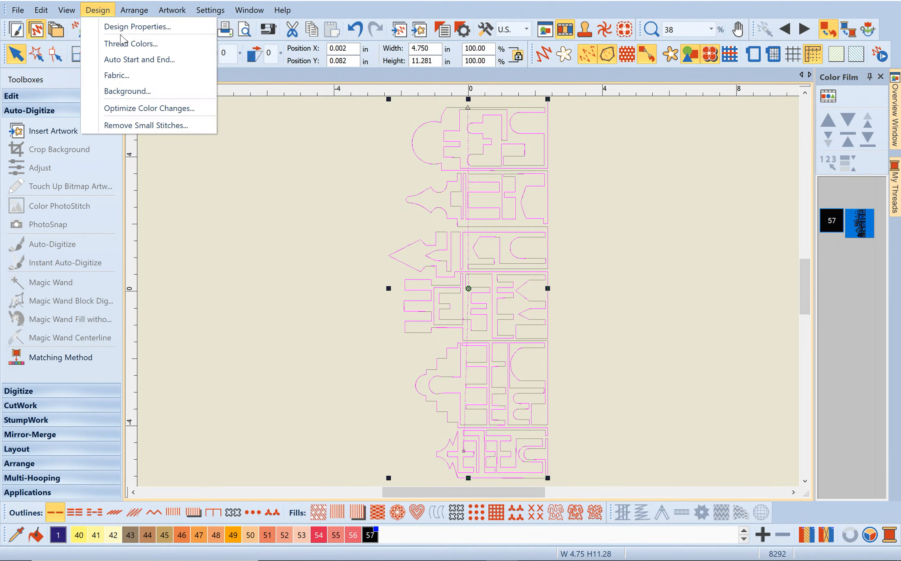
click(136, 59)
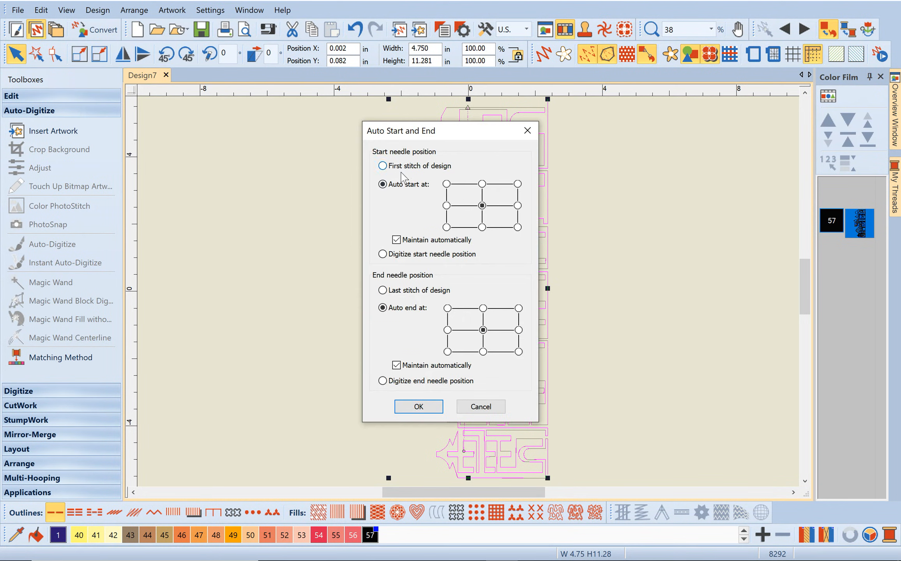
click(382, 166)
click(382, 290)
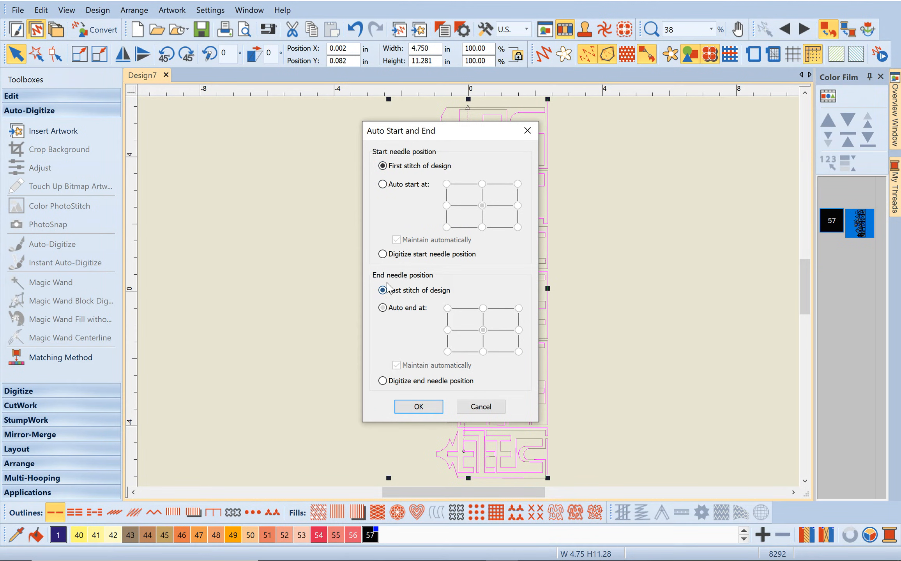
click(423, 406)
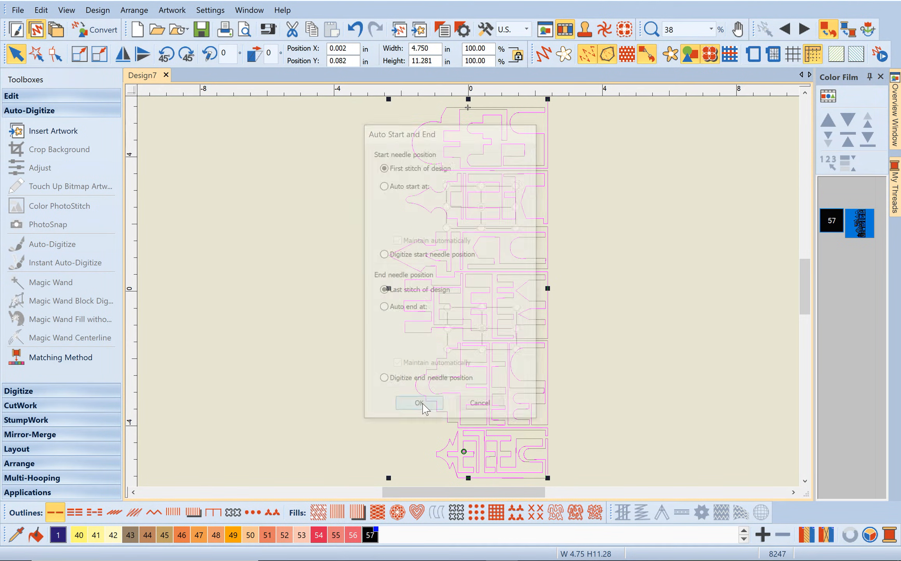
click(604, 376)
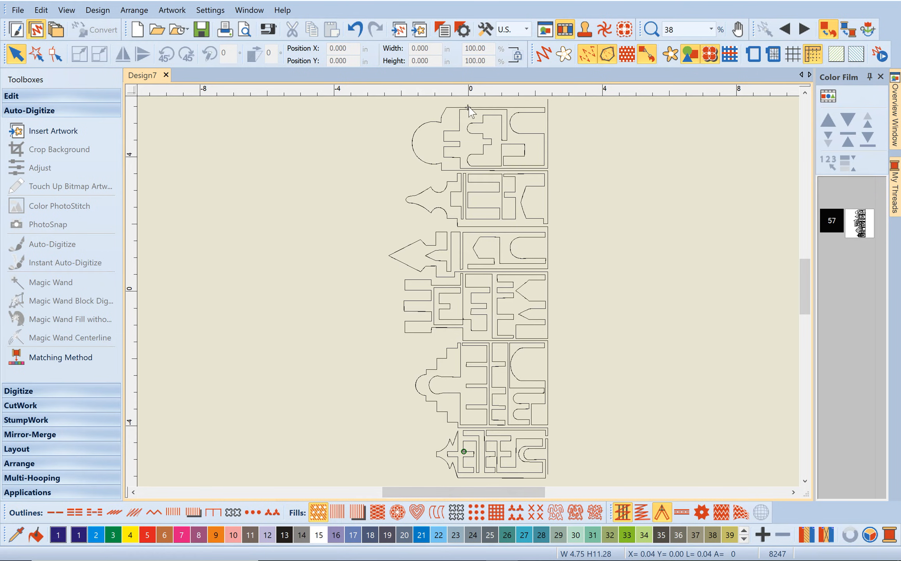
Play back the stitching sequence of the houses in Stitch Player at about 41100 s/m, and close the player
click(881, 56)
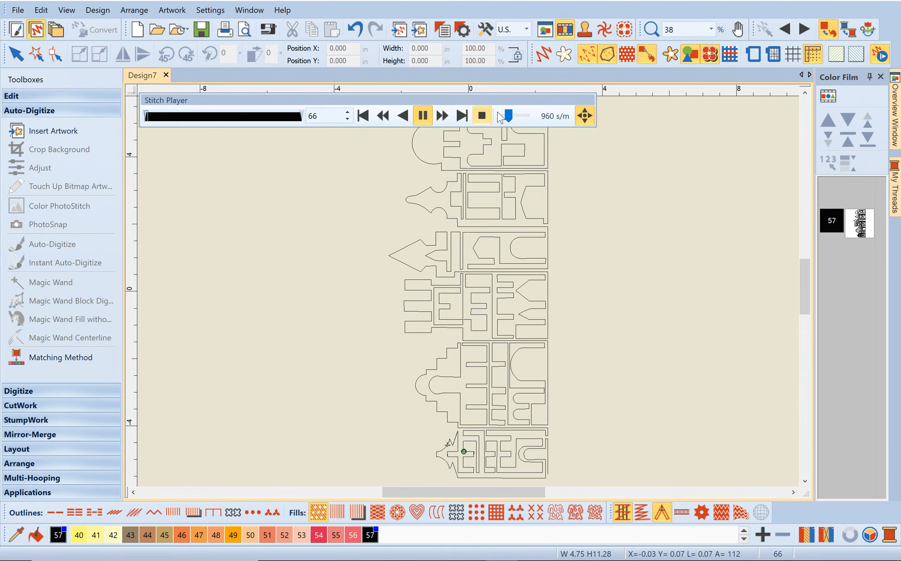
drag(509, 120, 520, 124)
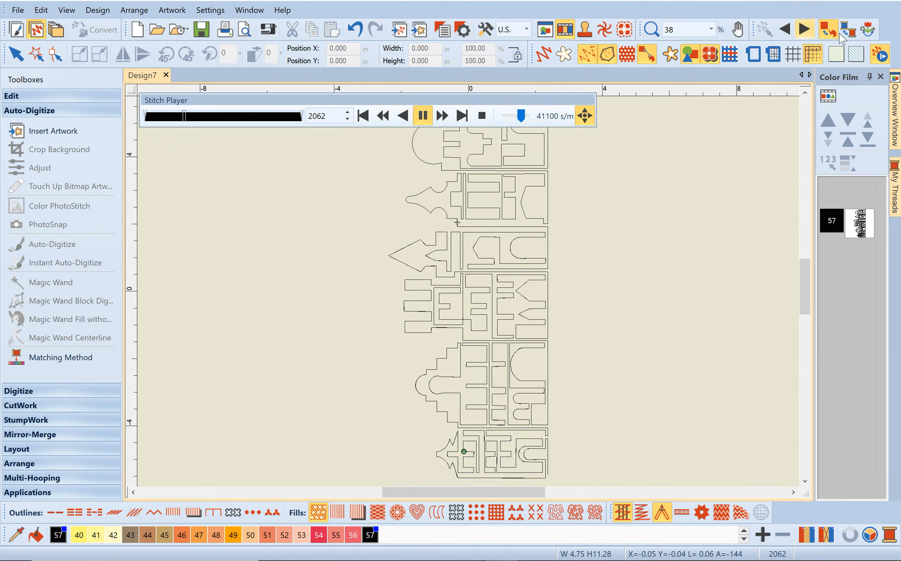
click(881, 58)
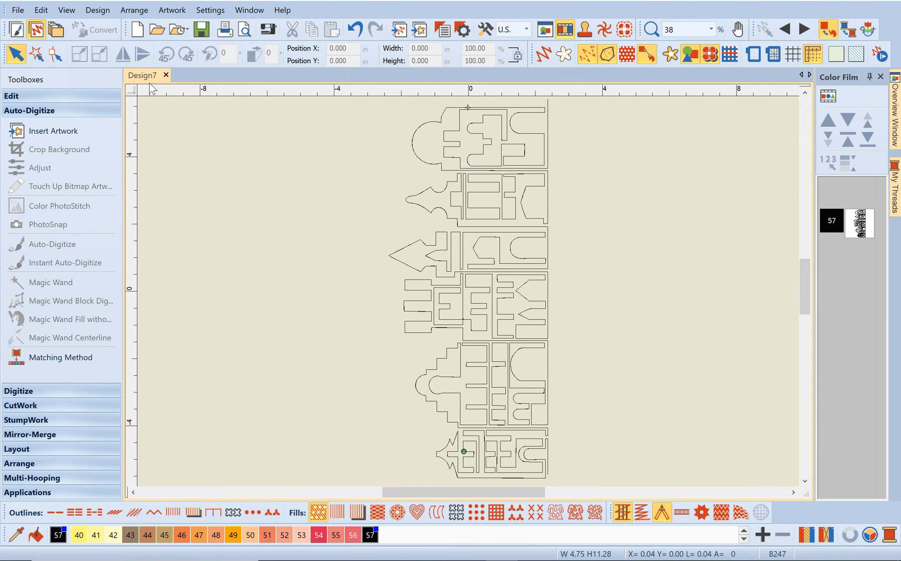
Close the houses design without saving and create a new blank design
click(166, 74)
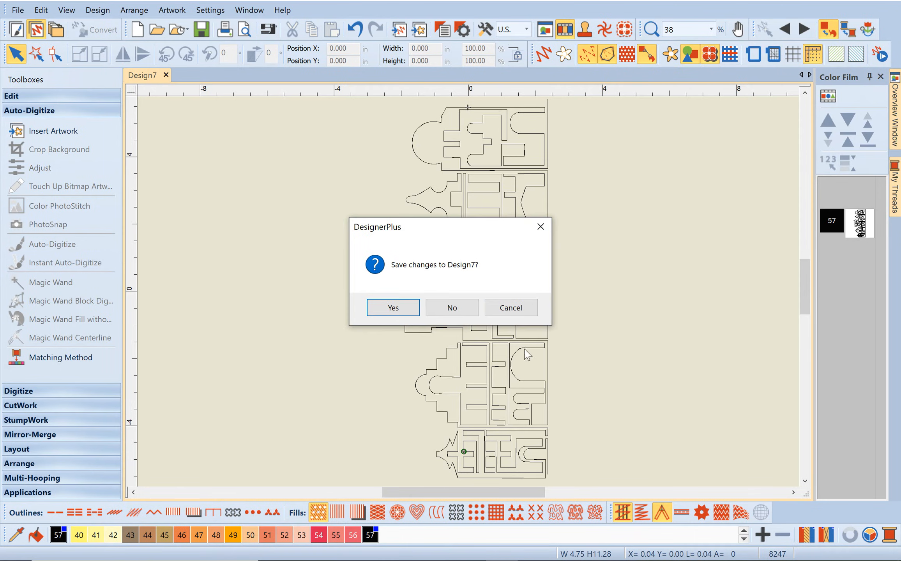
click(456, 307)
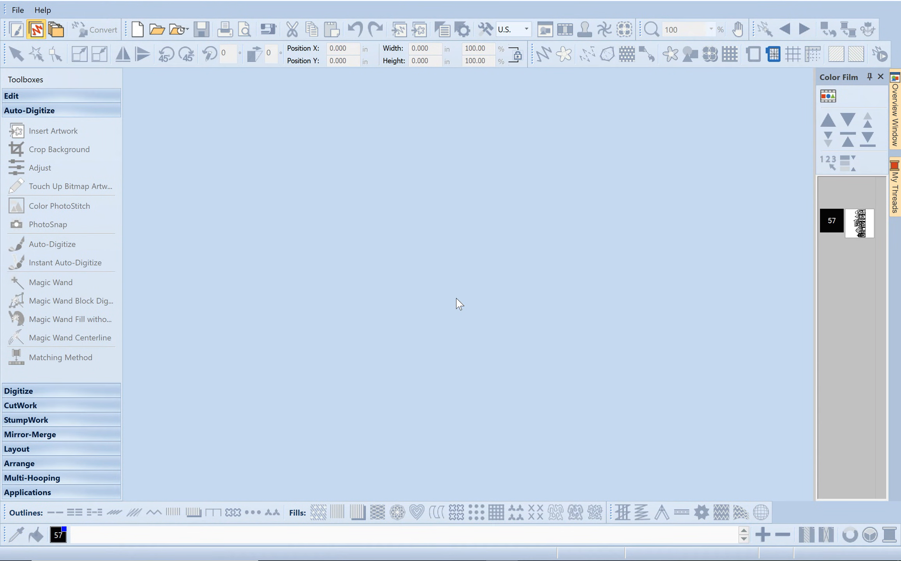
click(137, 33)
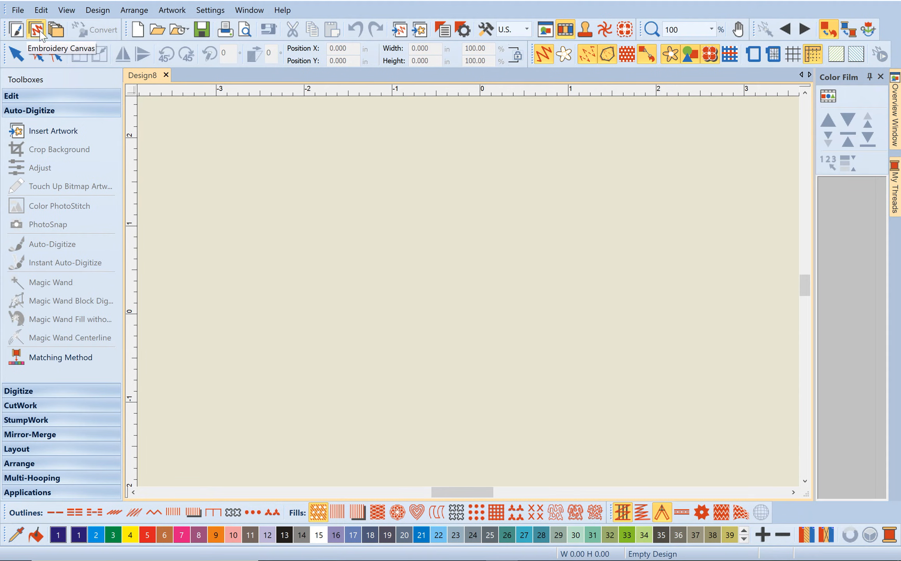
Switch to the Artwork Canvas and browse for artwork to import in the Embroidery library's BERNINA 8 Pictures > Artwork > PhotoStitch folder
click(17, 32)
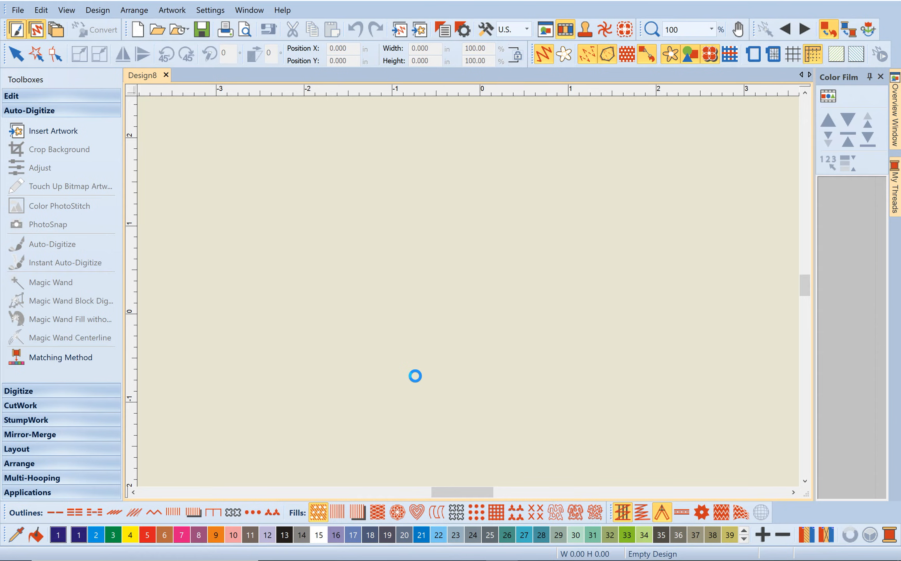
click(768, 560)
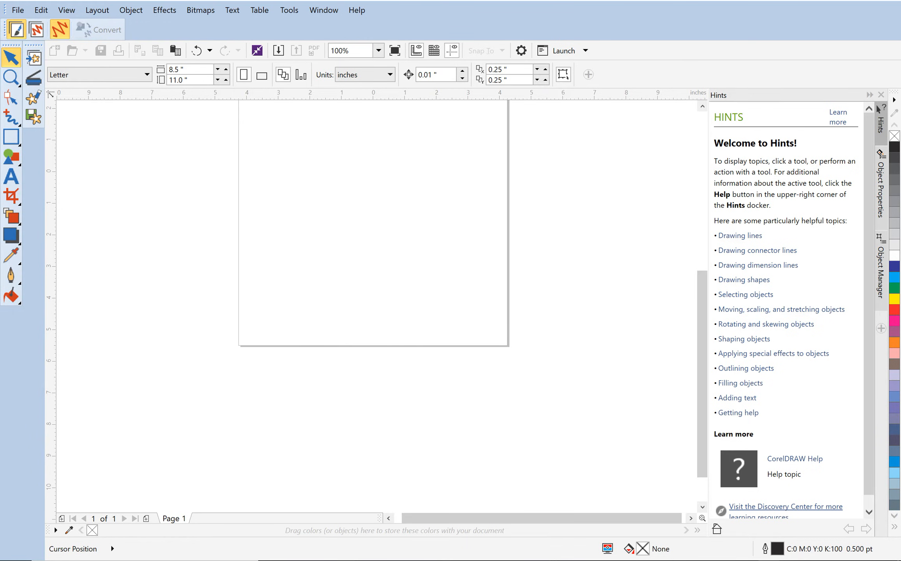
click(34, 59)
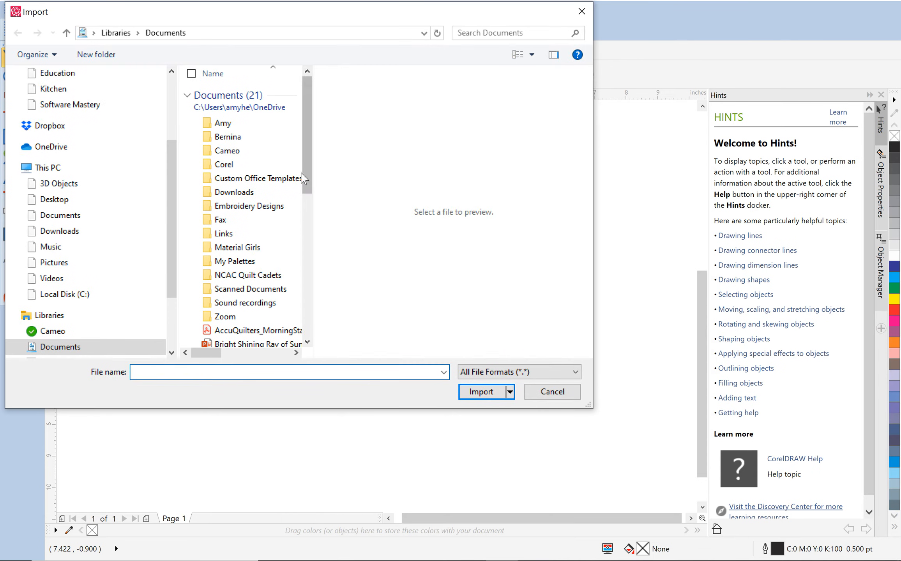
scroll(171, 292, down, 2)
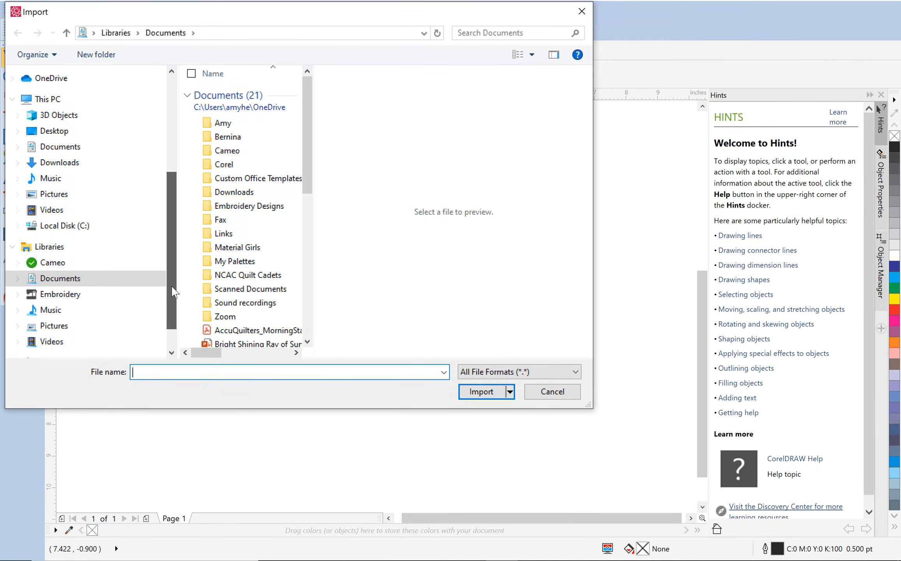
click(121, 295)
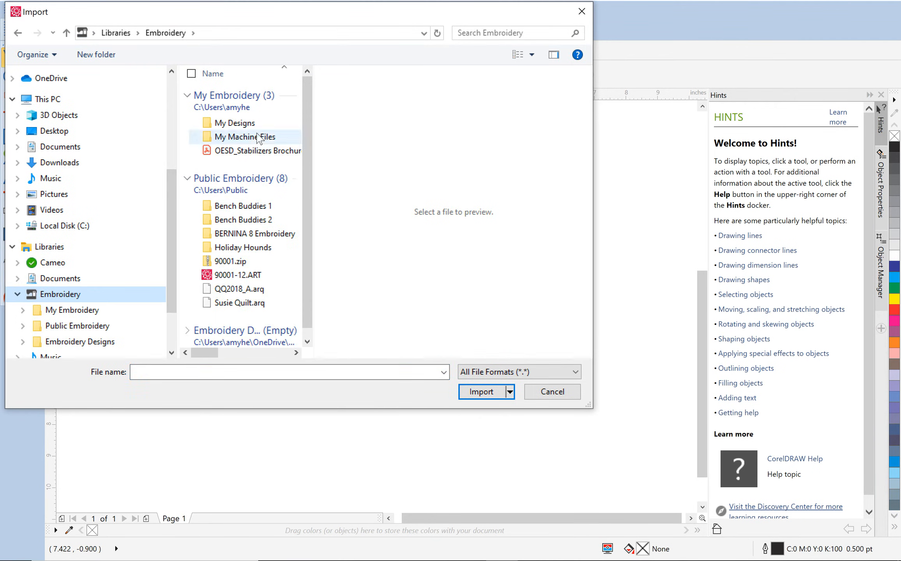
double_click(257, 235)
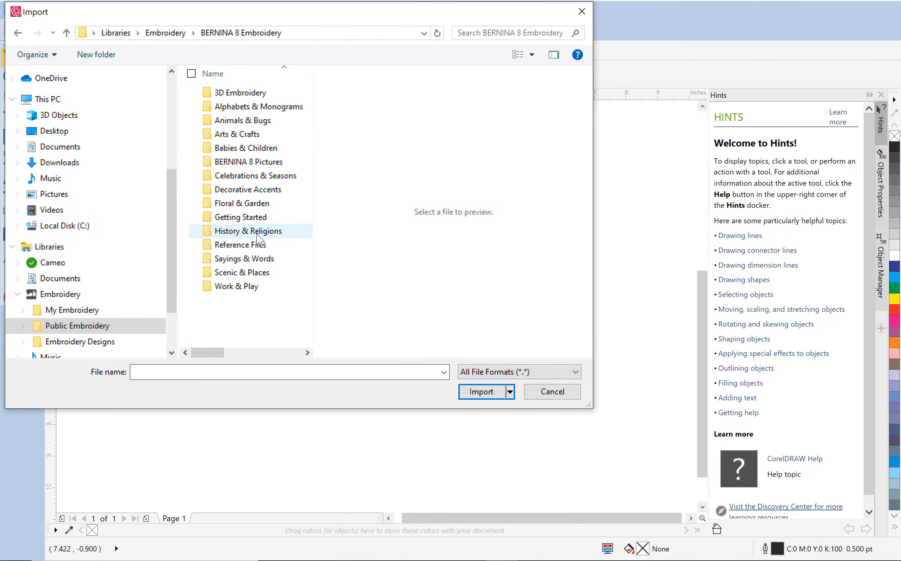
double_click(248, 164)
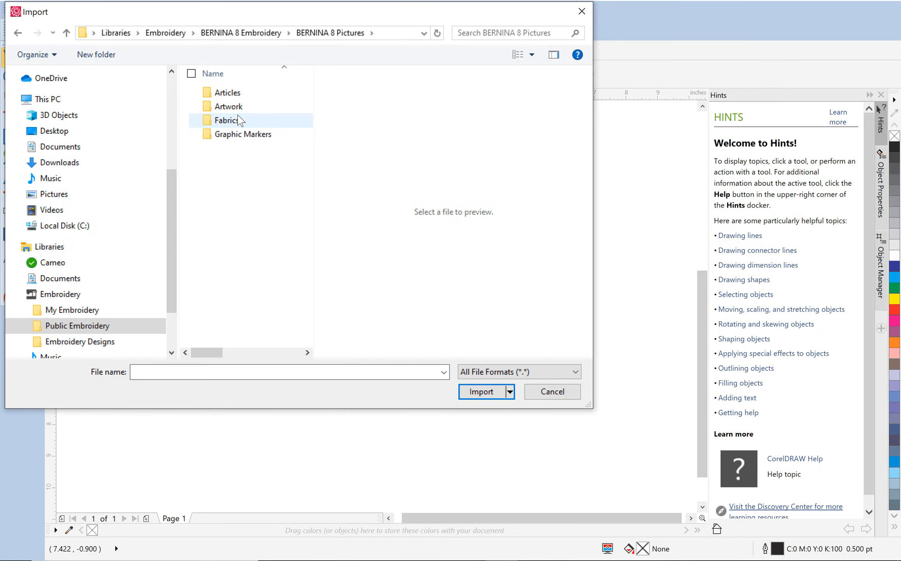
double_click(239, 111)
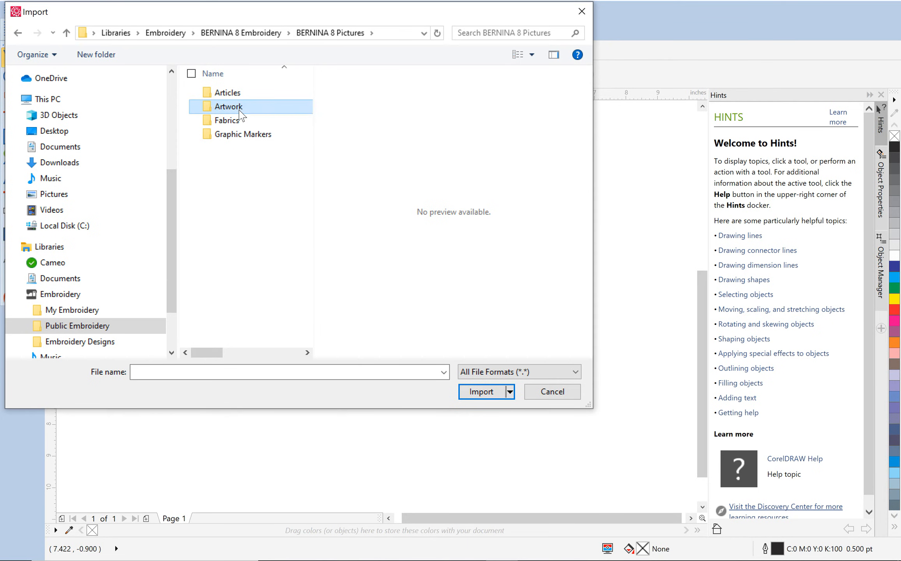
double_click(239, 122)
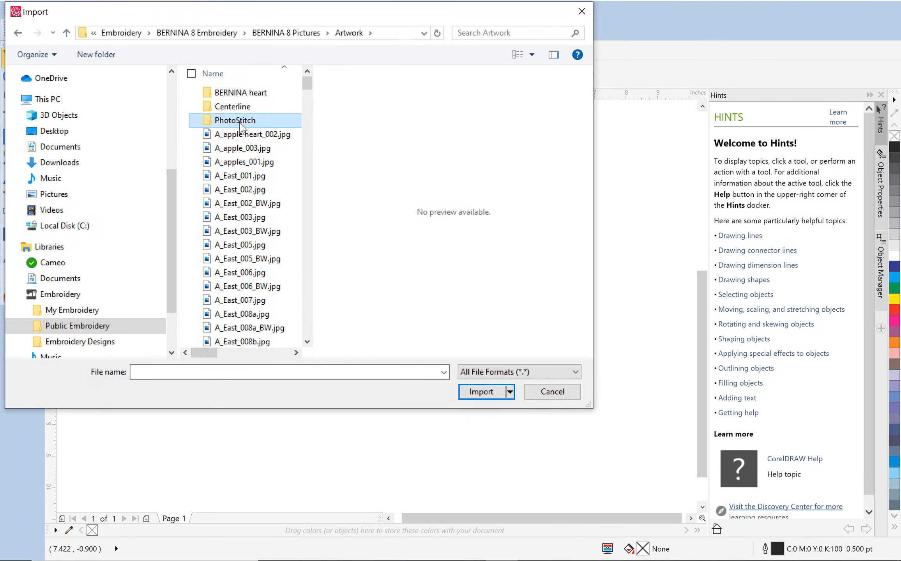
Import Cat Face.jpg and center it on the page
click(234, 93)
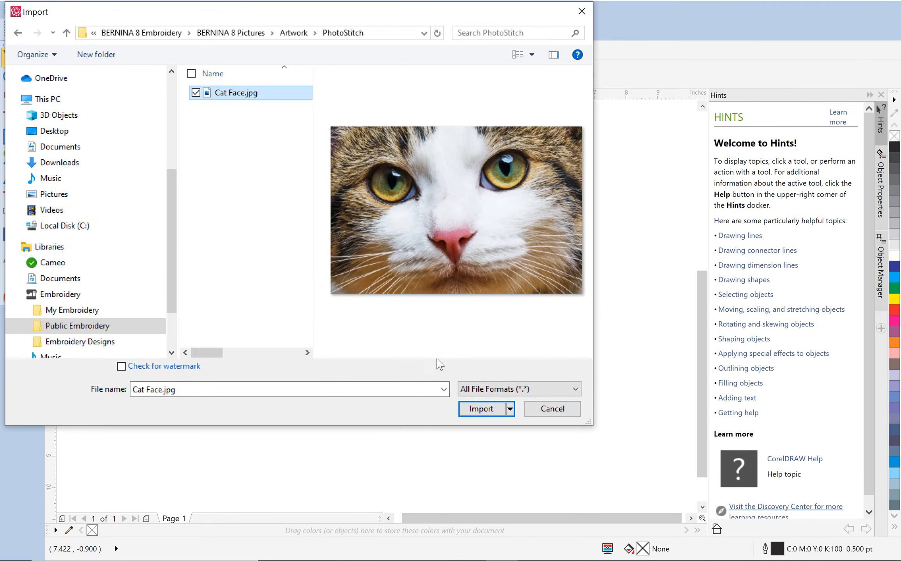
click(483, 409)
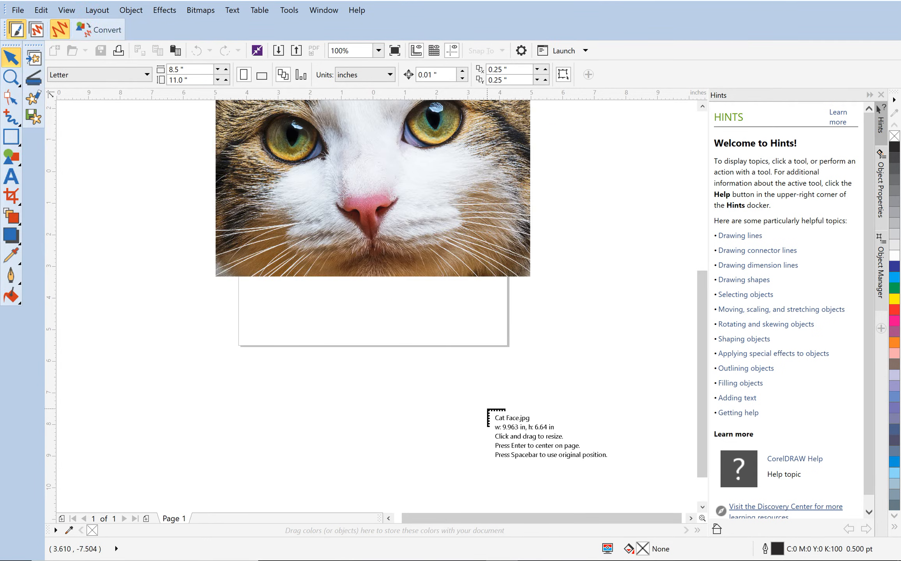
key(Return)
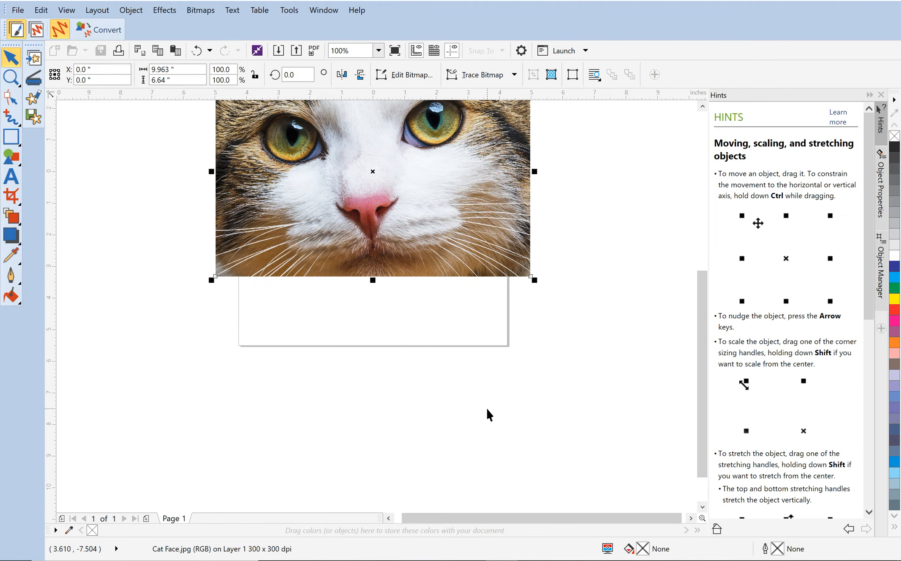
Return to the Embroidery Canvas and start Color PhotoStitch on the cat picture, accepting the automatic resize
click(35, 30)
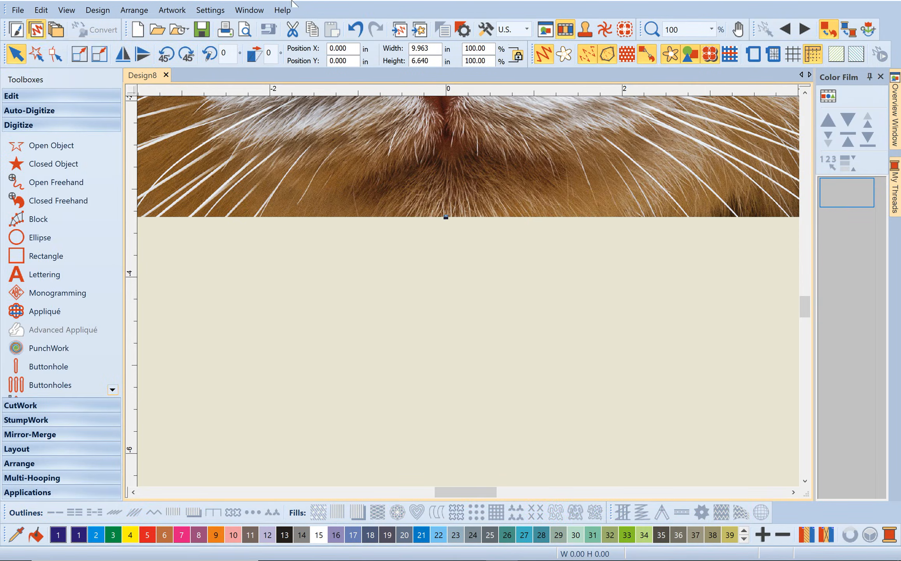
click(711, 29)
click(678, 43)
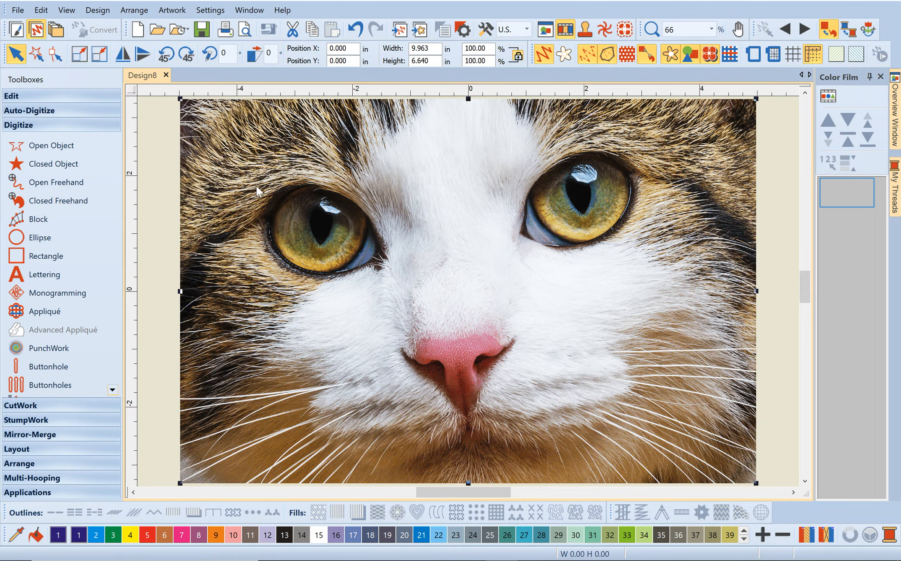
click(51, 112)
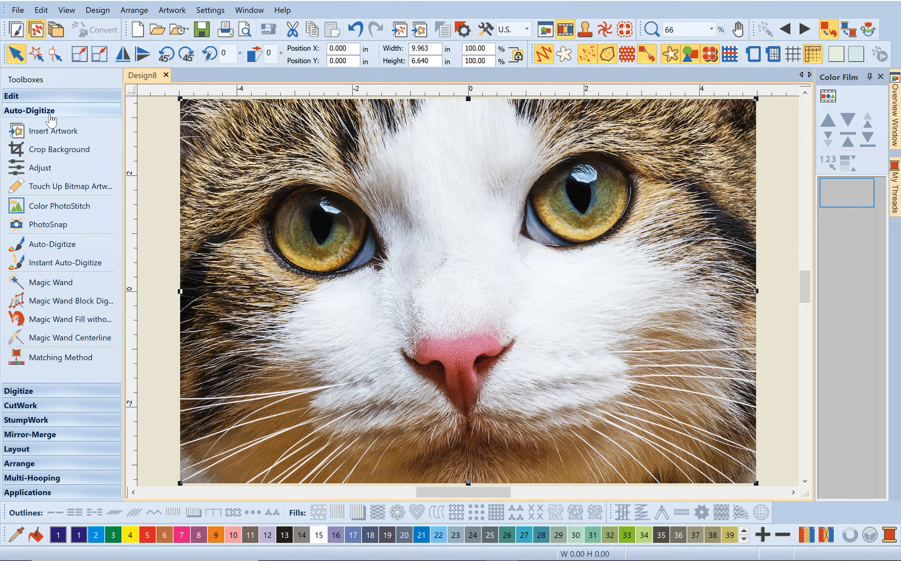
click(65, 208)
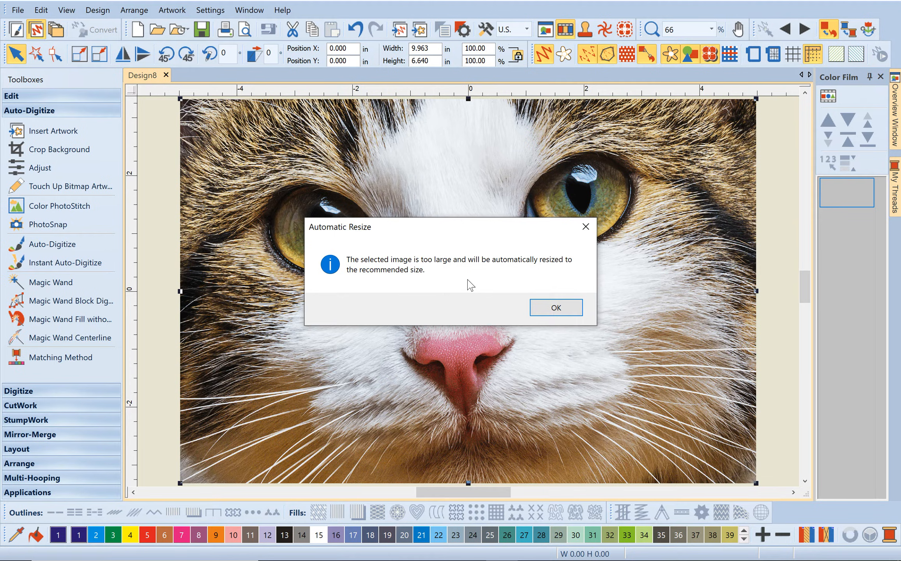
click(564, 310)
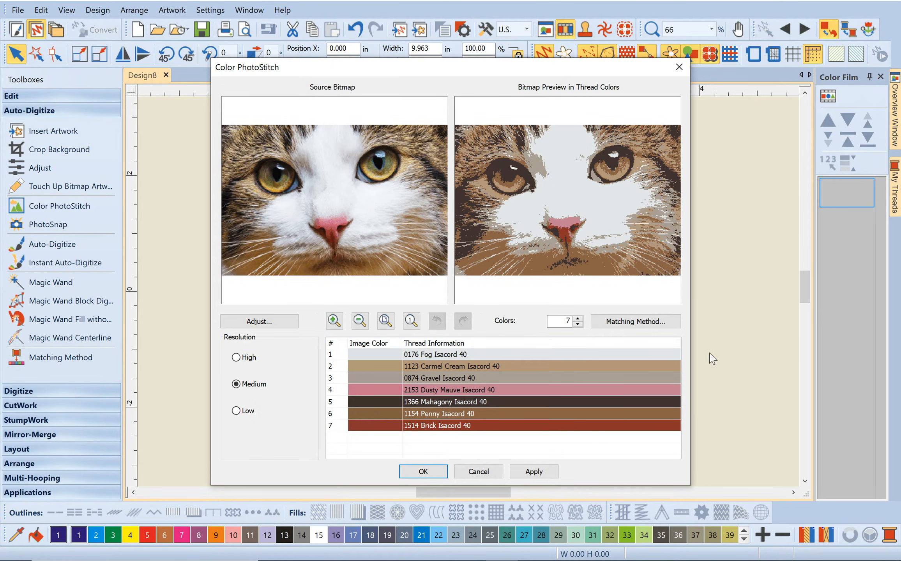
Try 9 and 10 thread colors in the preview, and set the number of colors back to 7
click(578, 317)
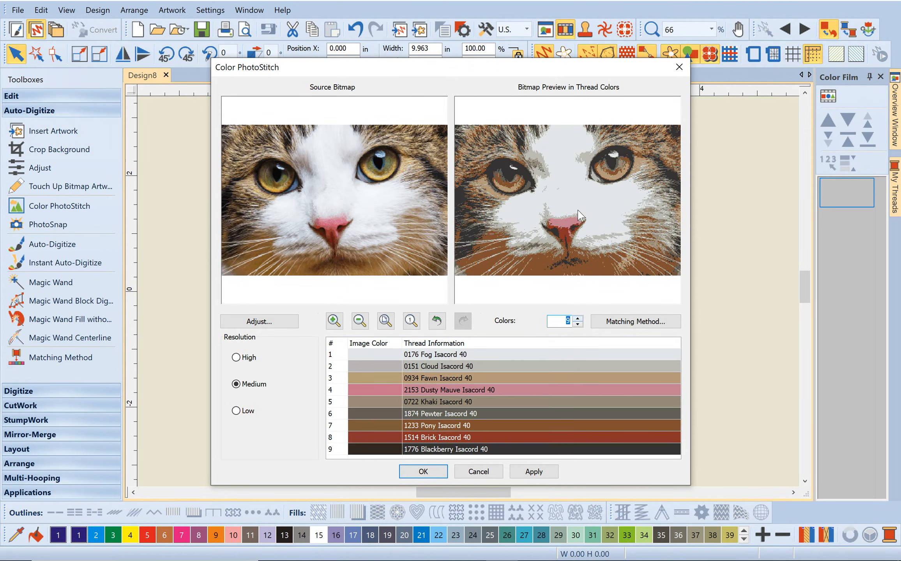
click(577, 318)
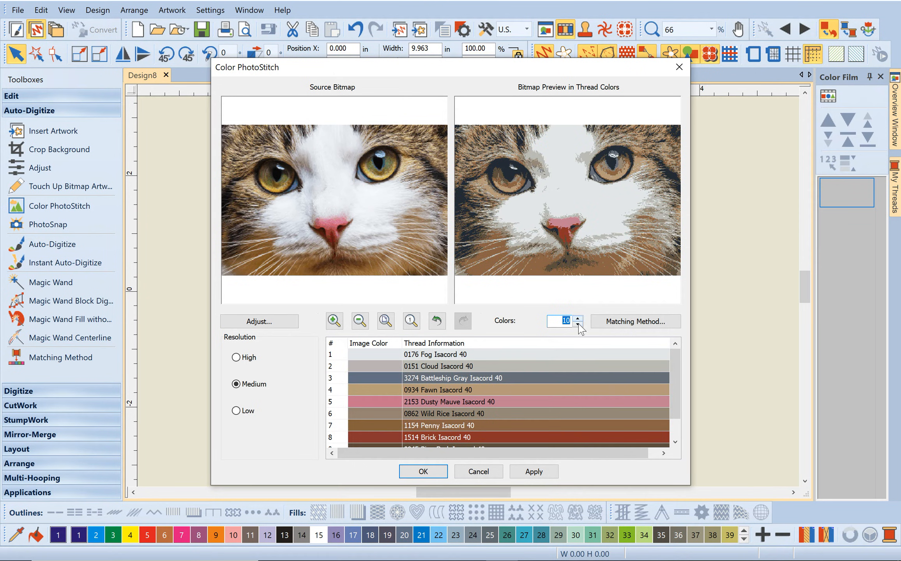
double_click(578, 325)
click(578, 325)
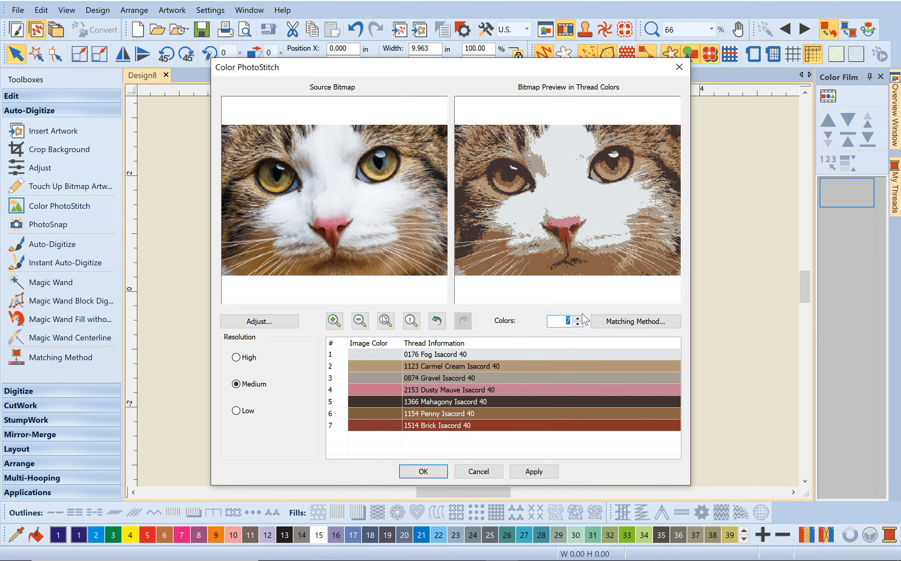
Open the source bitmap's adjustments, preview the Sepia and Gray effects, and select the Original effect again
click(280, 325)
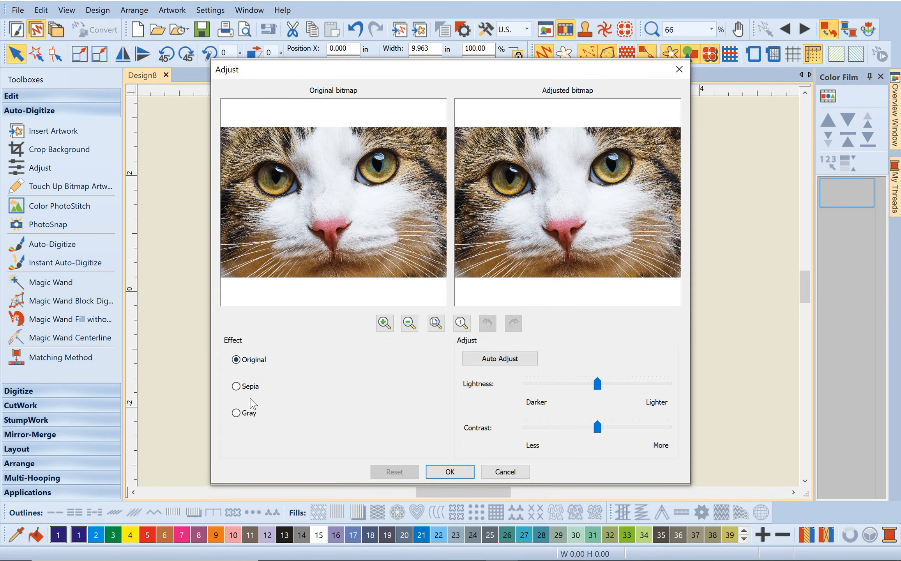
click(237, 386)
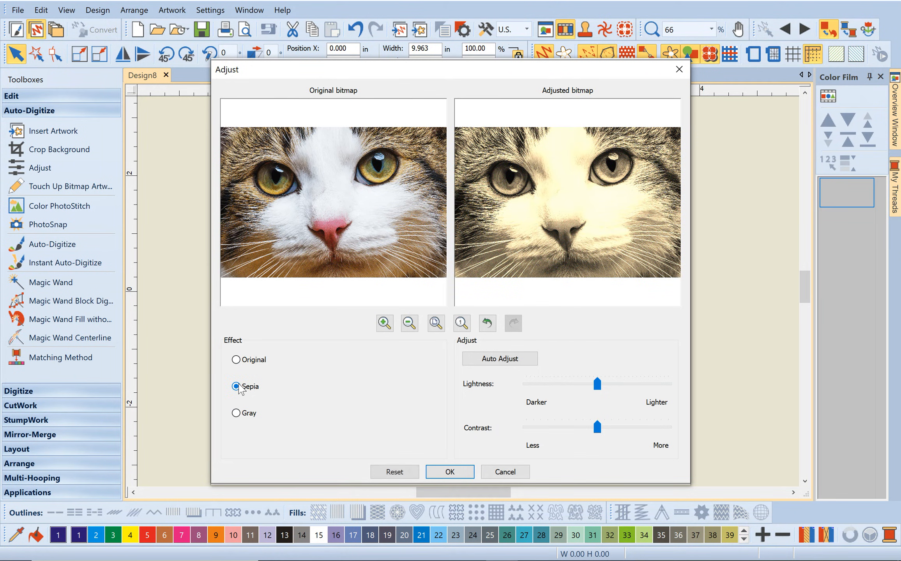
click(236, 413)
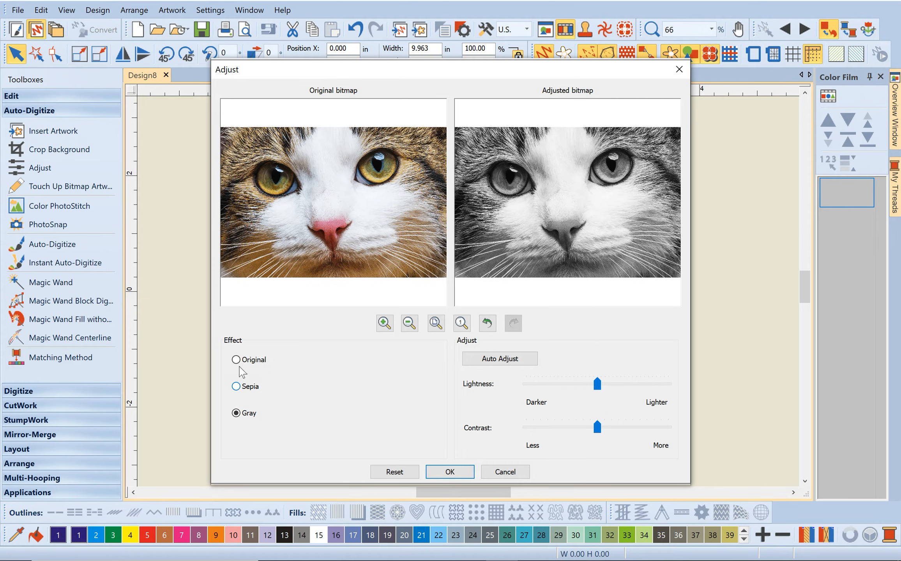
click(237, 360)
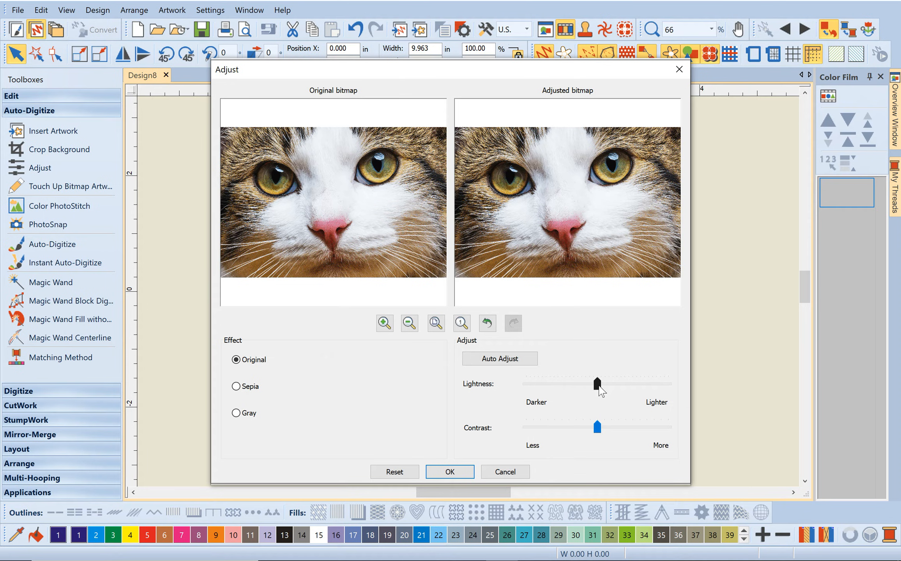
Make the cat picture somewhat lighter, raise its contrast slightly, and accept the adjustments
drag(599, 386, 619, 390)
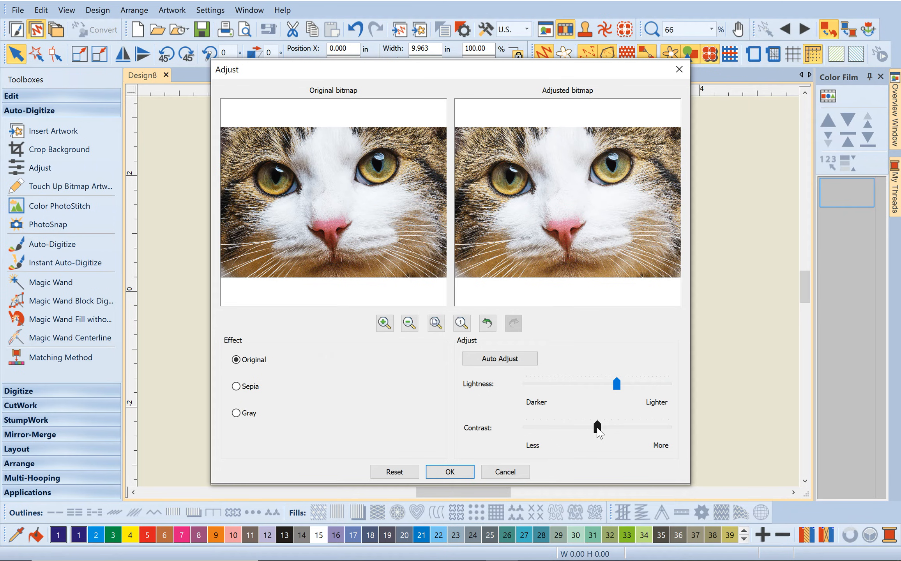
drag(598, 428, 604, 428)
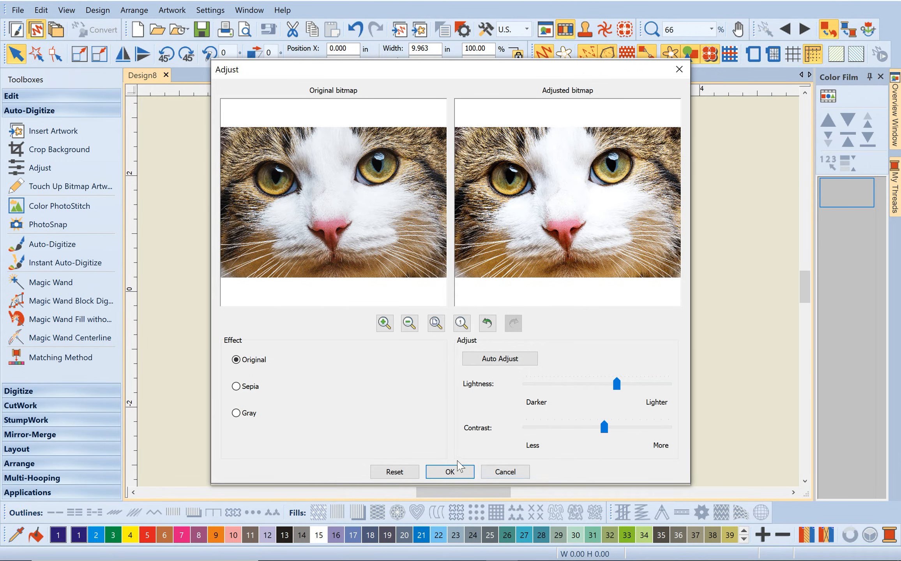
click(450, 472)
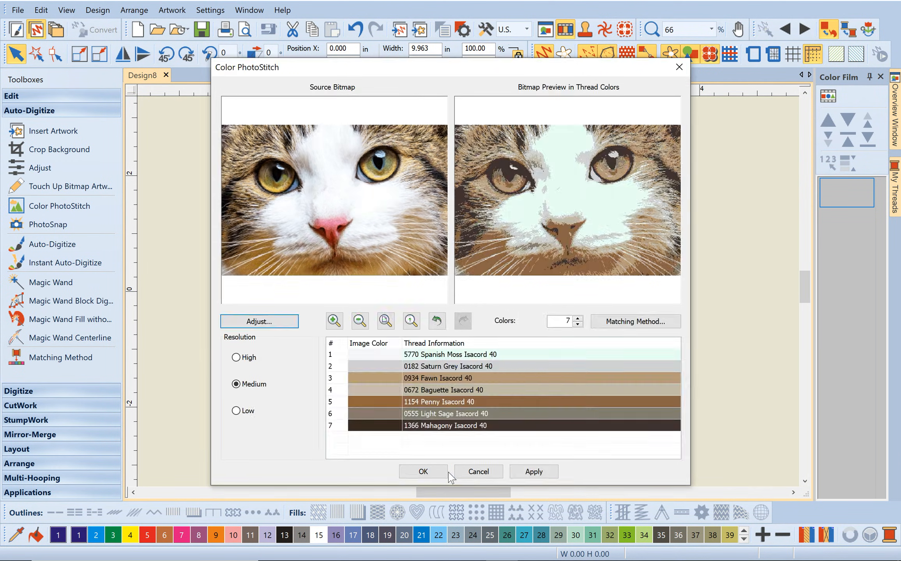
Set the PhotoStitch resolution to High and generate the cat face stitching
click(240, 360)
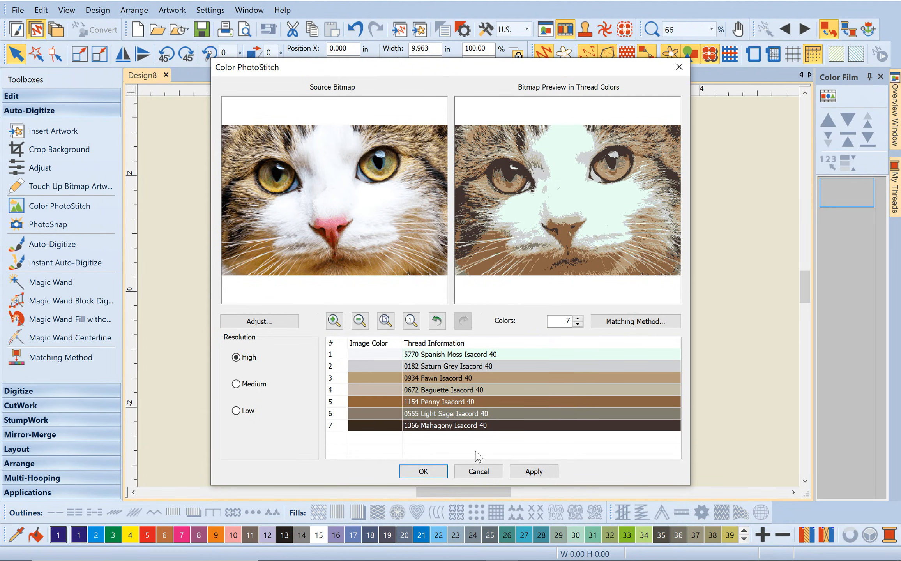
click(427, 472)
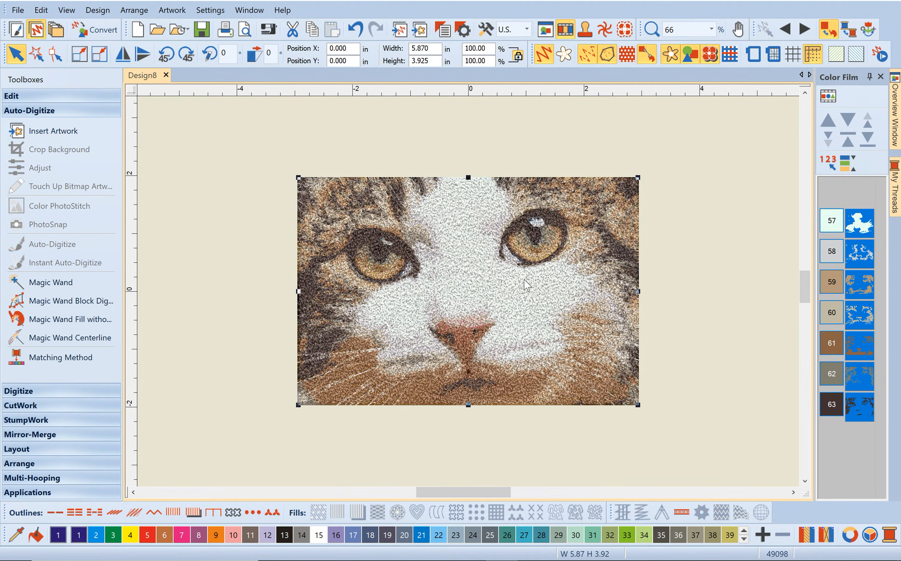
Move the stitched cat face down to about X -0.1, Y -1.0 in and hide the bitmap artwork to check the stitching
click(671, 55)
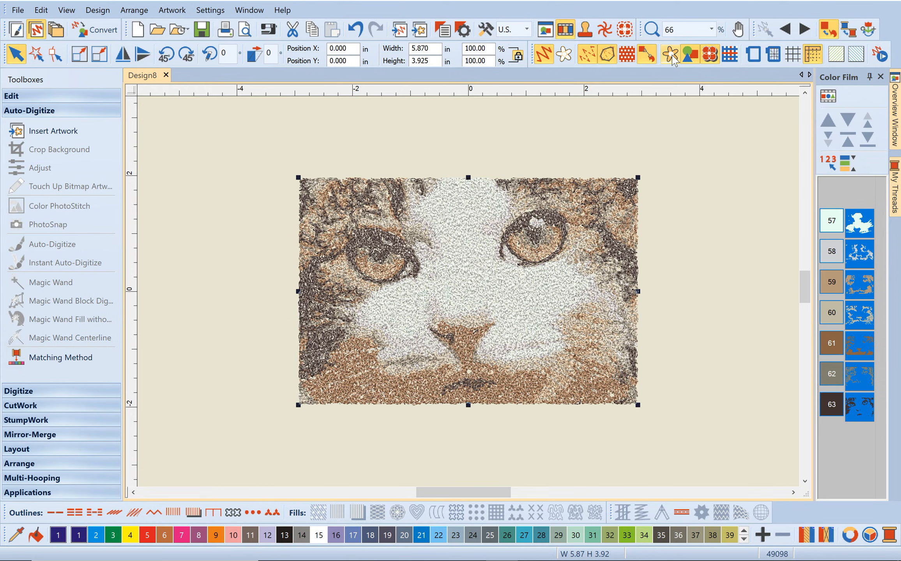
click(671, 53)
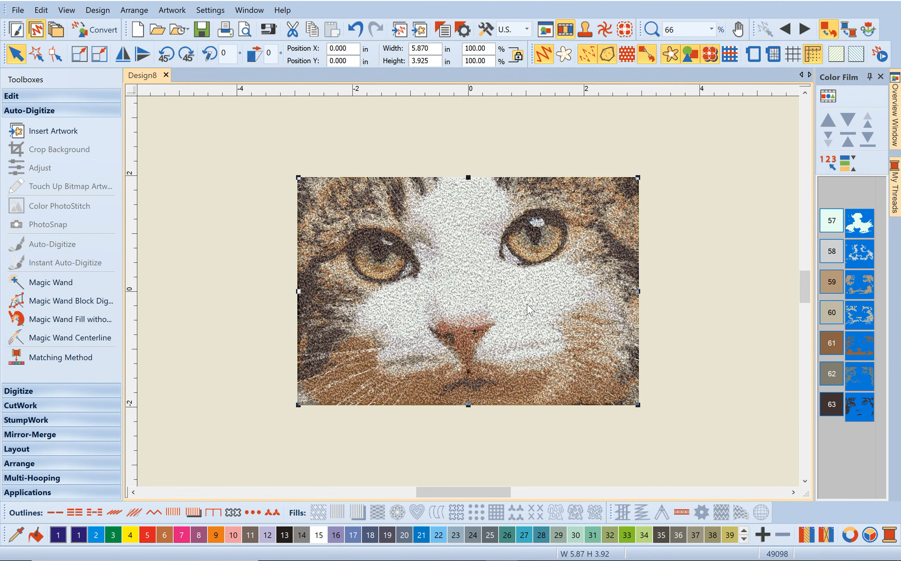
drag(527, 304, 521, 362)
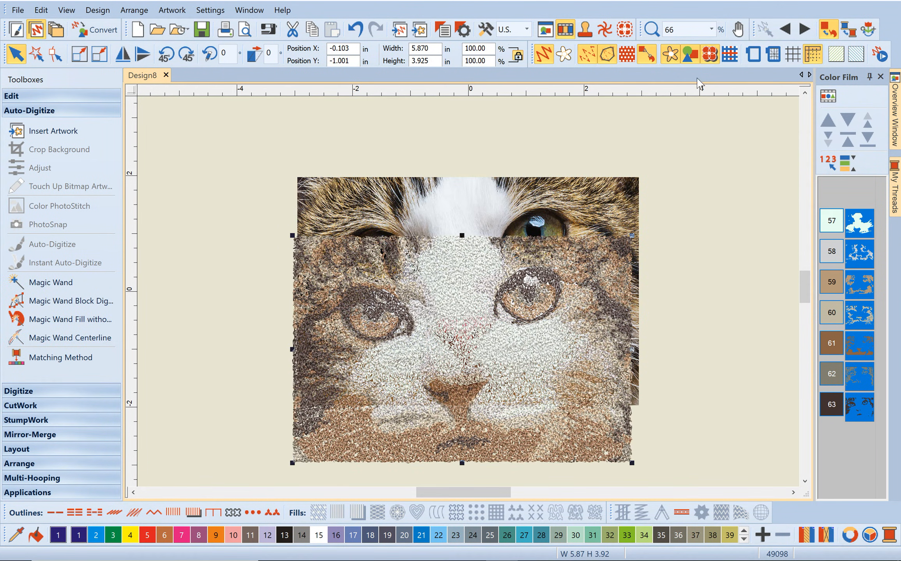
click(671, 58)
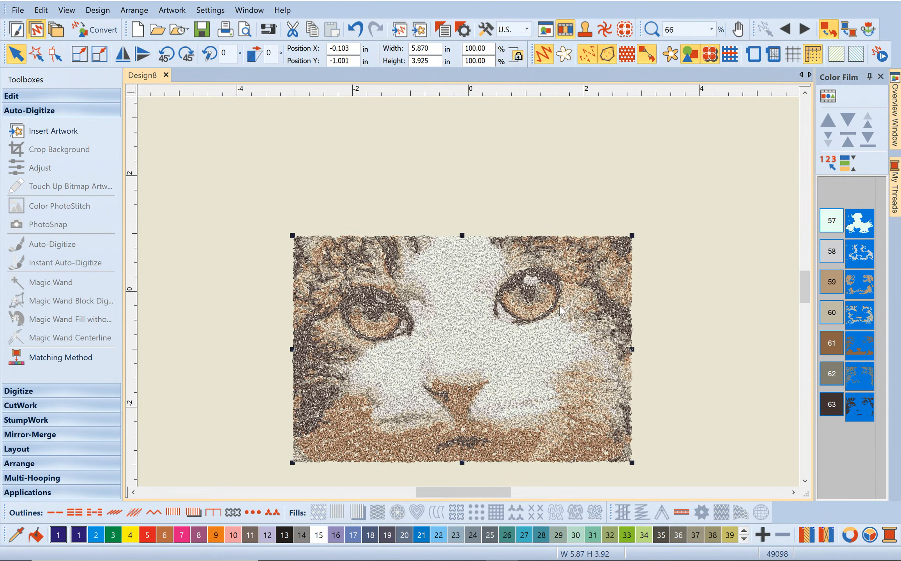
ctrl+scroll(313, 184, up, 1)
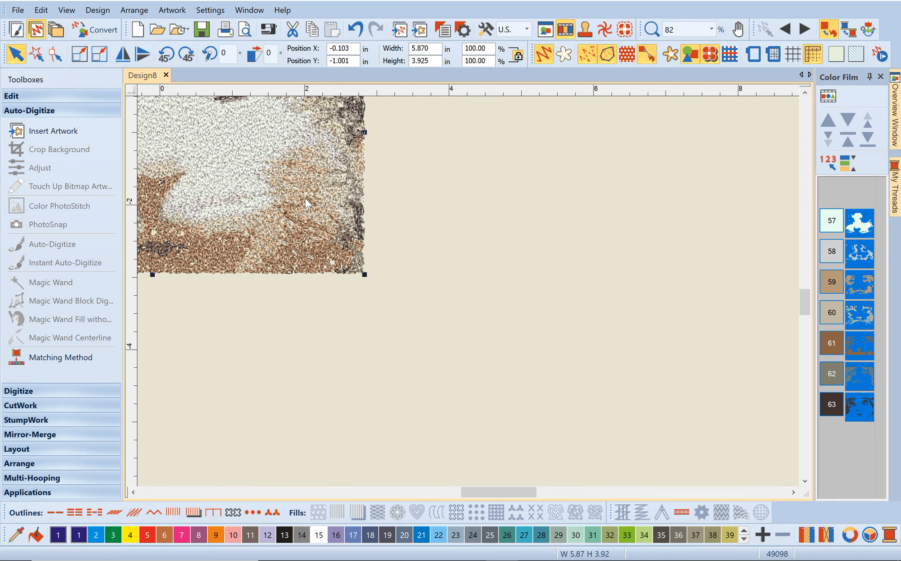
click(711, 30)
click(698, 43)
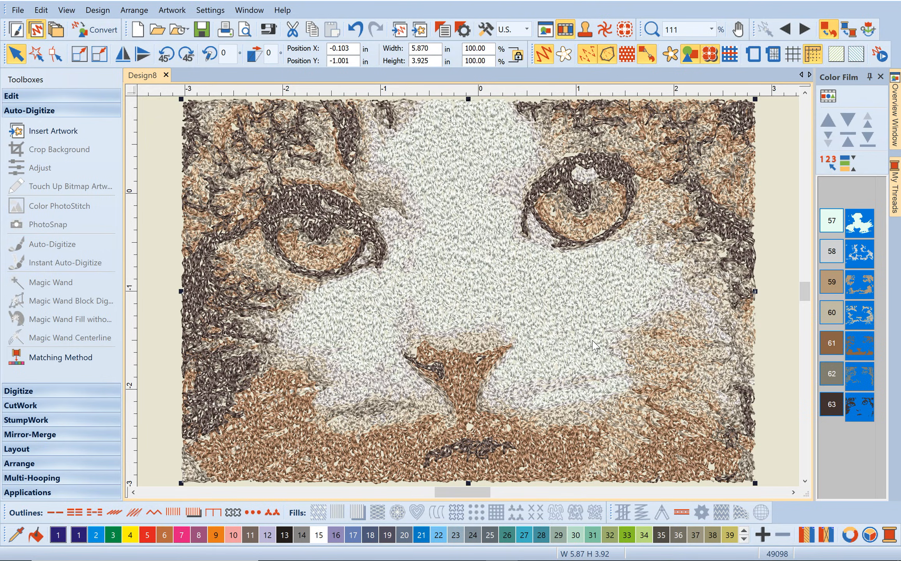
Simulate the cat face stitch-out for colors 58 and 59 only, at about 5220 and then 28020 stitches per minute, and end the simulation
click(879, 55)
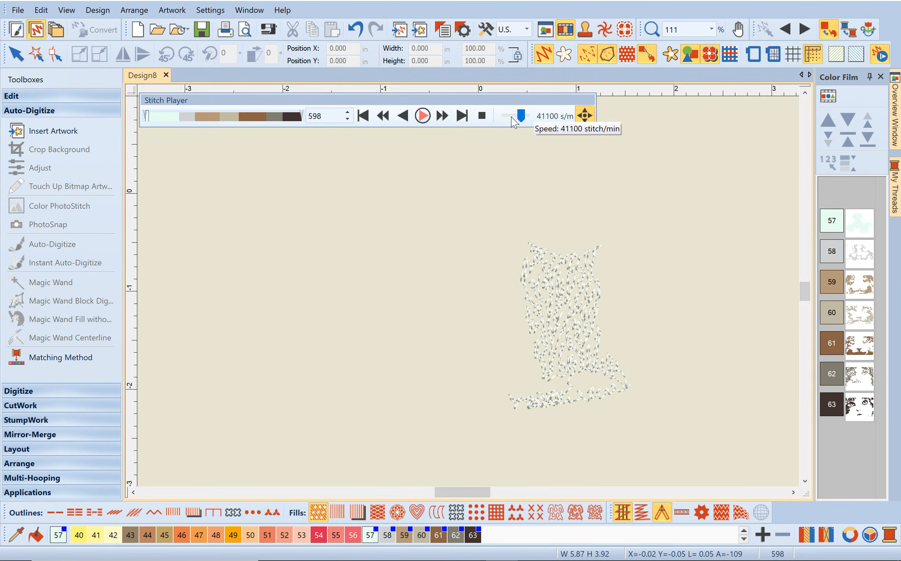
drag(524, 116, 515, 116)
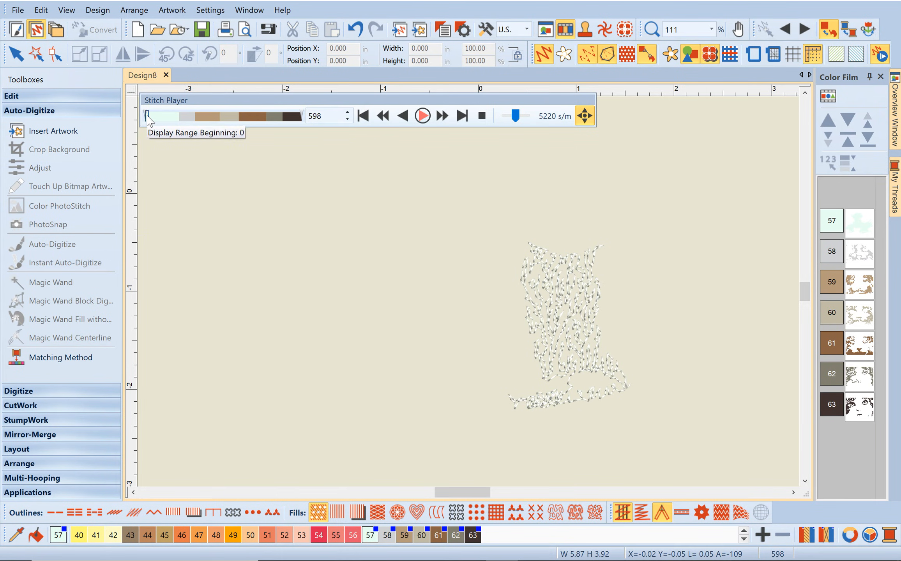
drag(146, 117, 179, 121)
drag(302, 116, 221, 122)
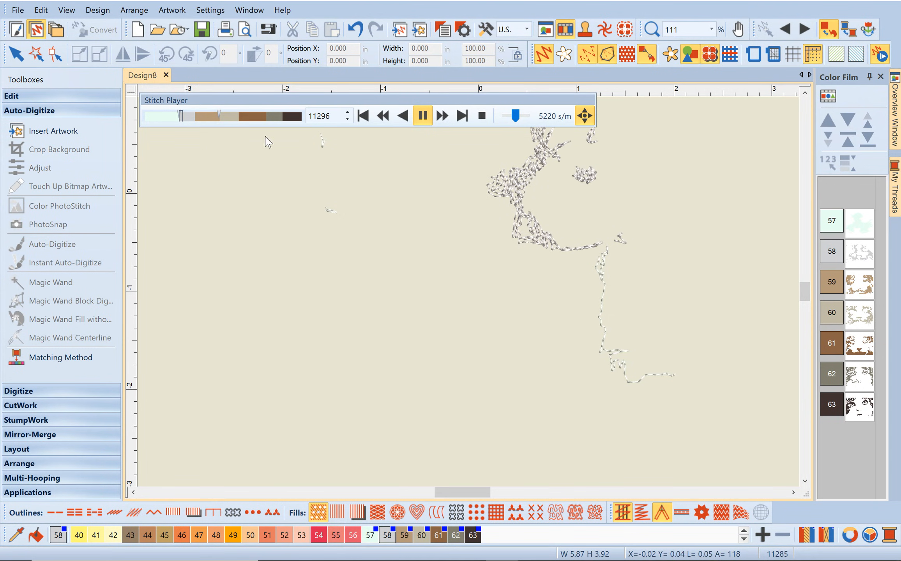
drag(516, 120, 519, 120)
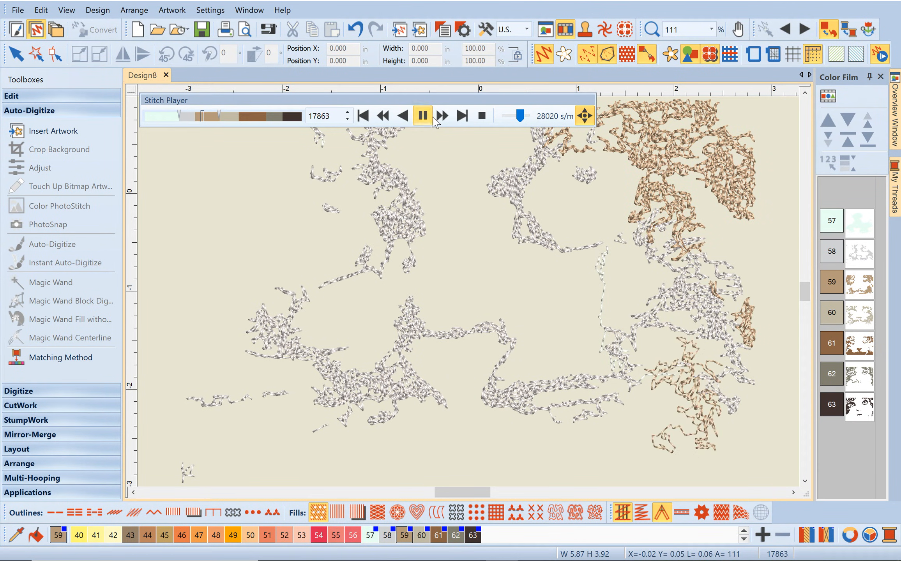
click(418, 117)
click(881, 58)
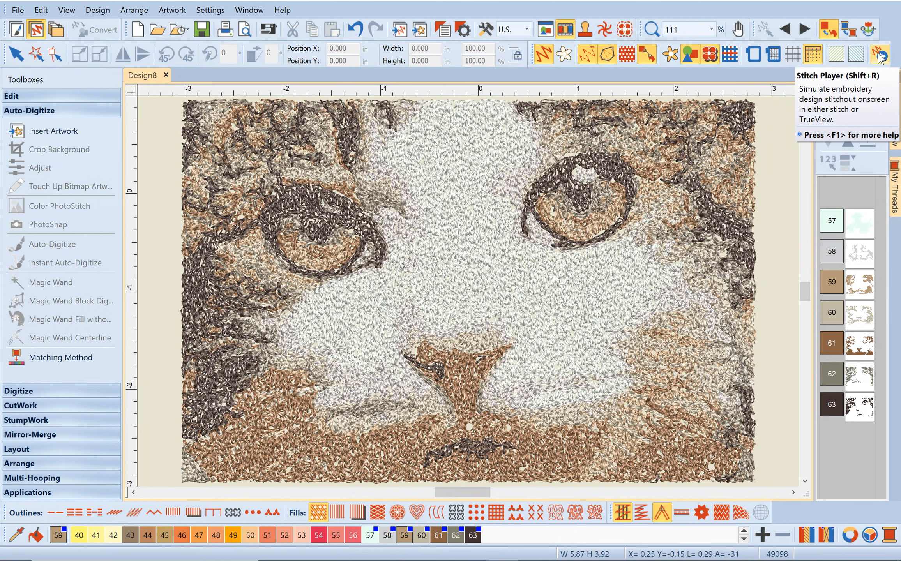
Close Design8 without saving it and start a new blank design
click(165, 75)
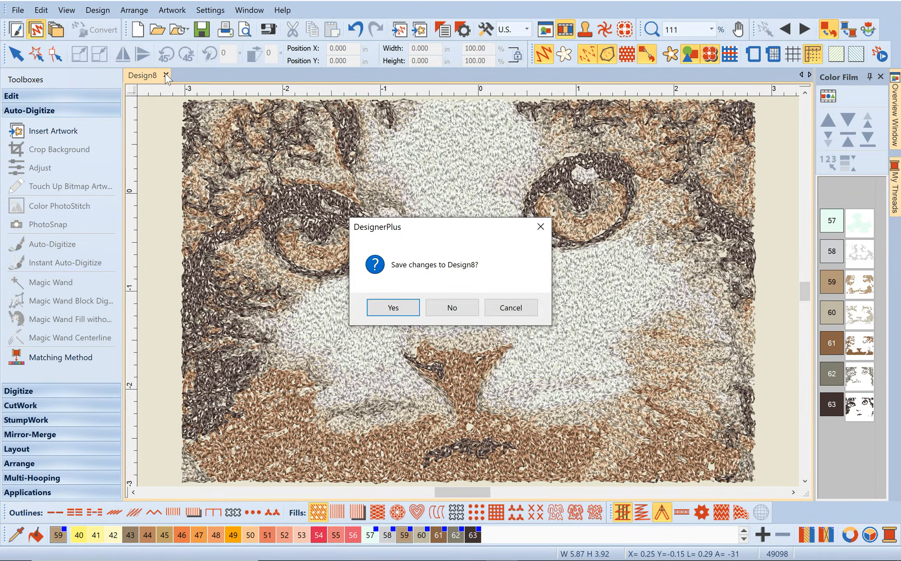
click(462, 312)
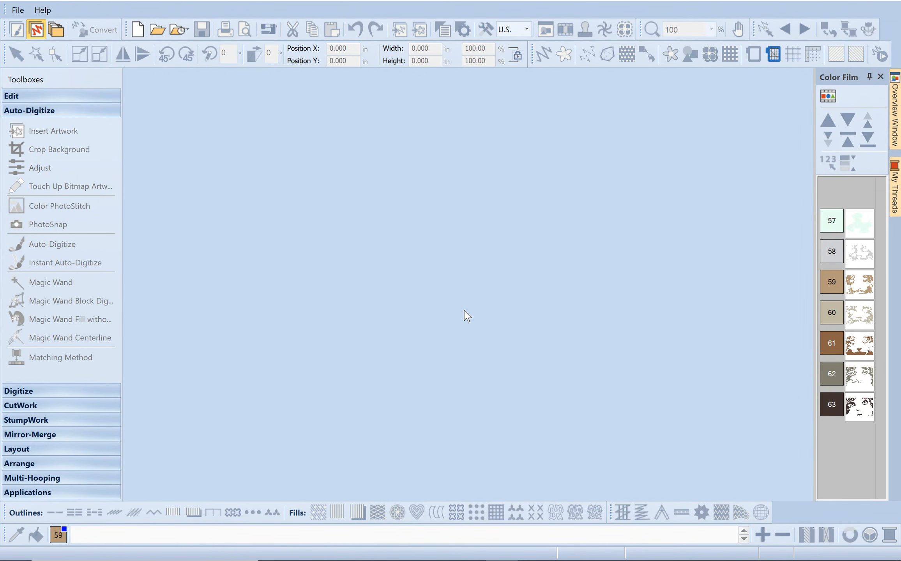
click(141, 23)
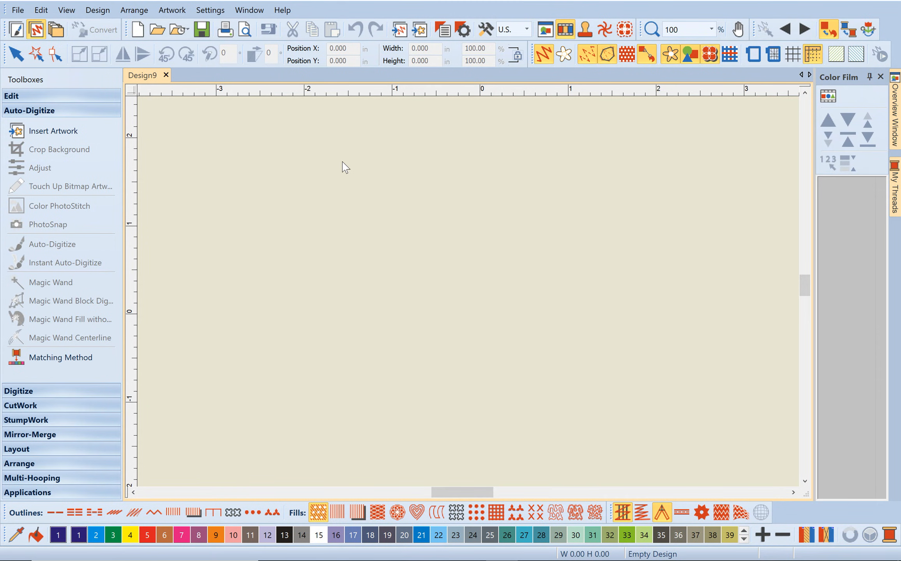
Insert the artwork hungarian quilt.bmp from the BERNINA 8 Pictures Artwork folder
click(419, 30)
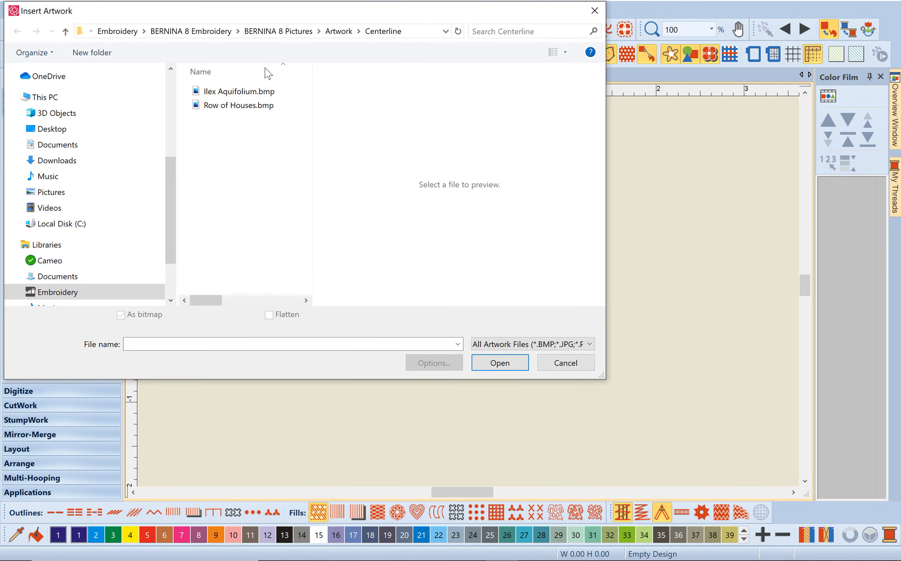
click(339, 32)
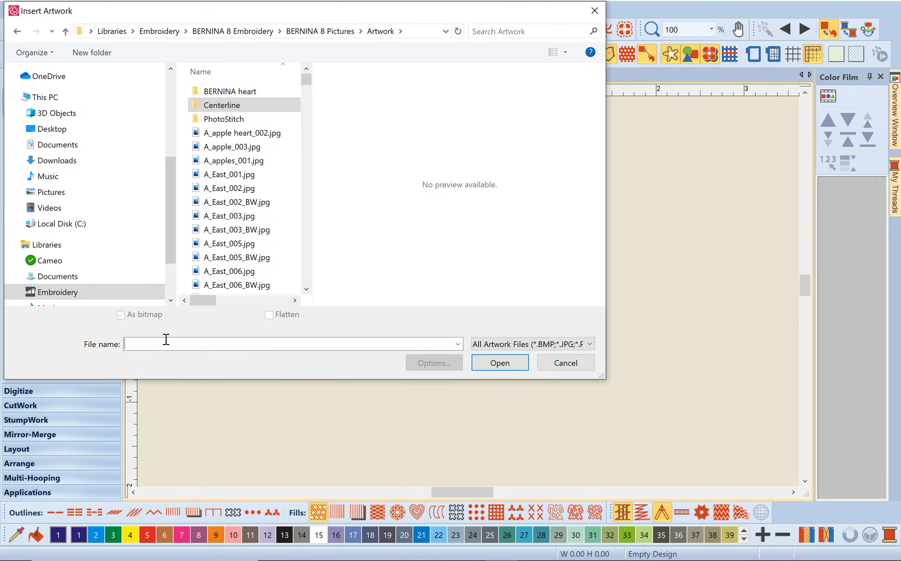
text(hu)
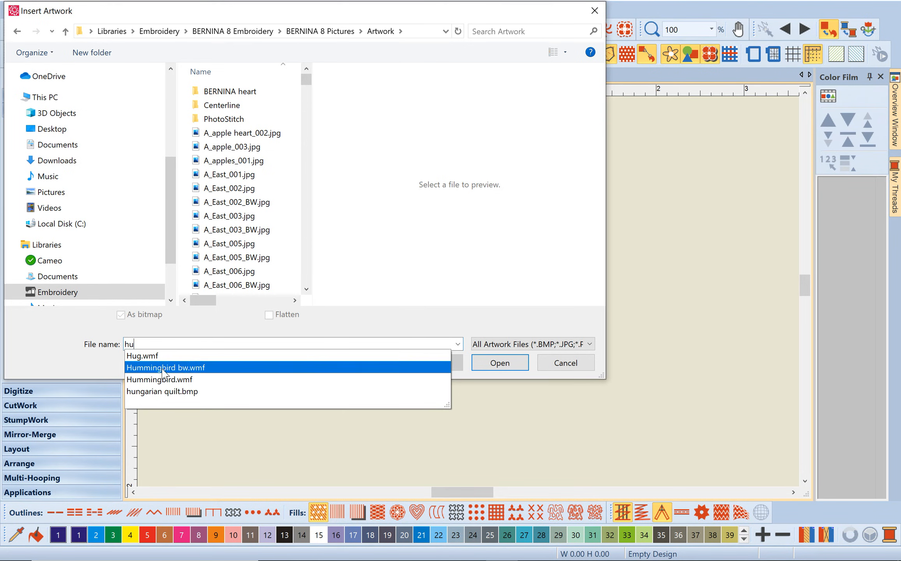
click(164, 391)
click(492, 363)
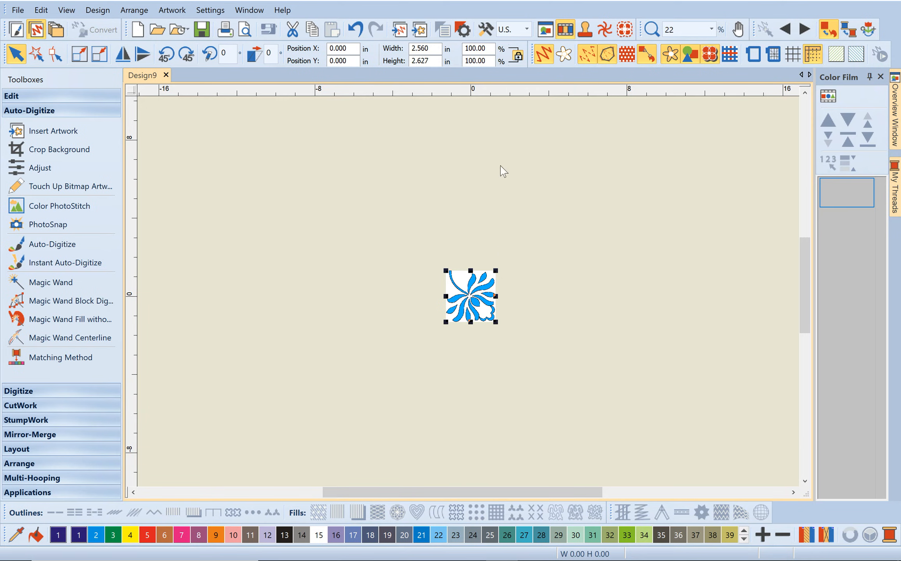
Scale the quilt motif bitmap proportionally to 130%
click(476, 48)
text(130)
key(Return)
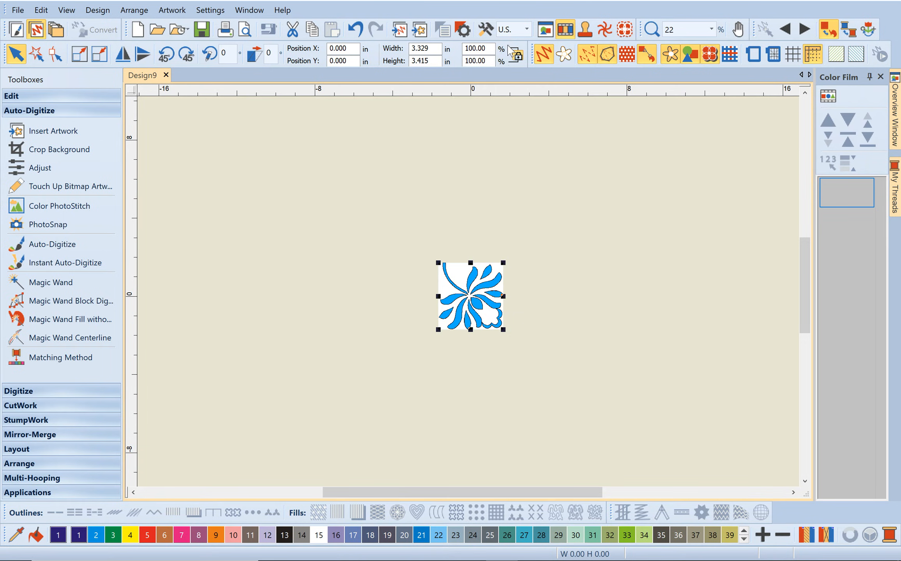
Try duplicating the quilt motif with copy and paste and moving the copy beside it, and undo these changes
click(311, 30)
click(332, 31)
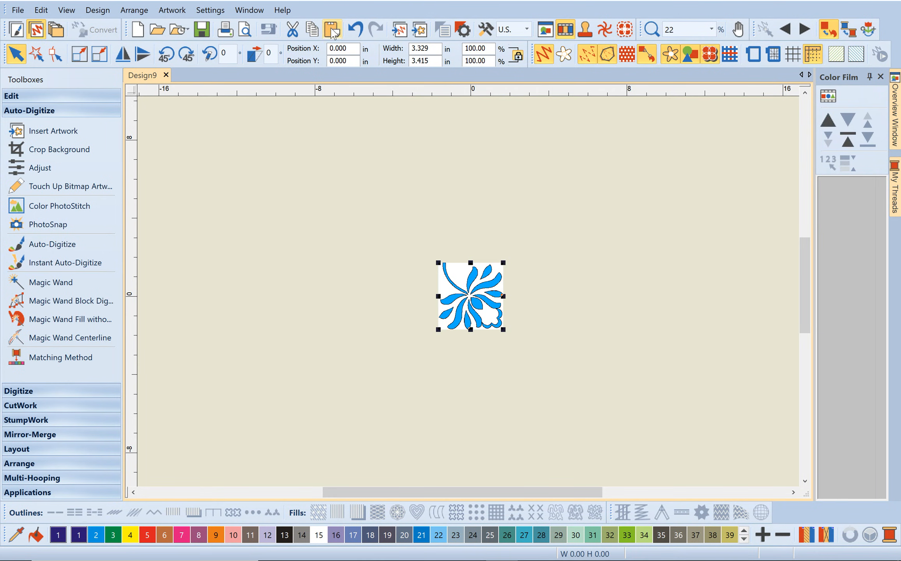
drag(463, 301, 543, 299)
click(360, 33)
click(355, 29)
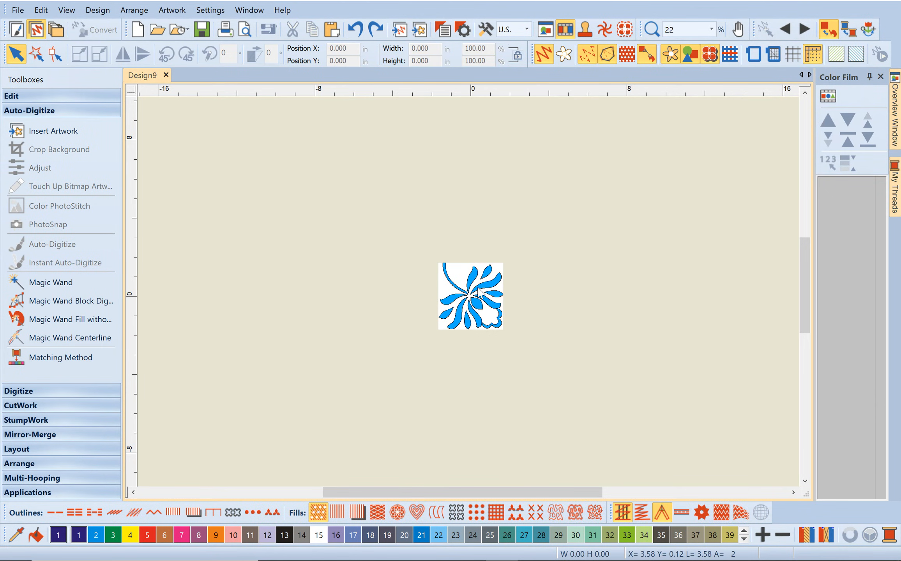
Move the quilt motif to about X -2.4, Y 0.3 in and clone it into a two-by-two arrangement of four spaced motifs
drag(477, 287, 430, 281)
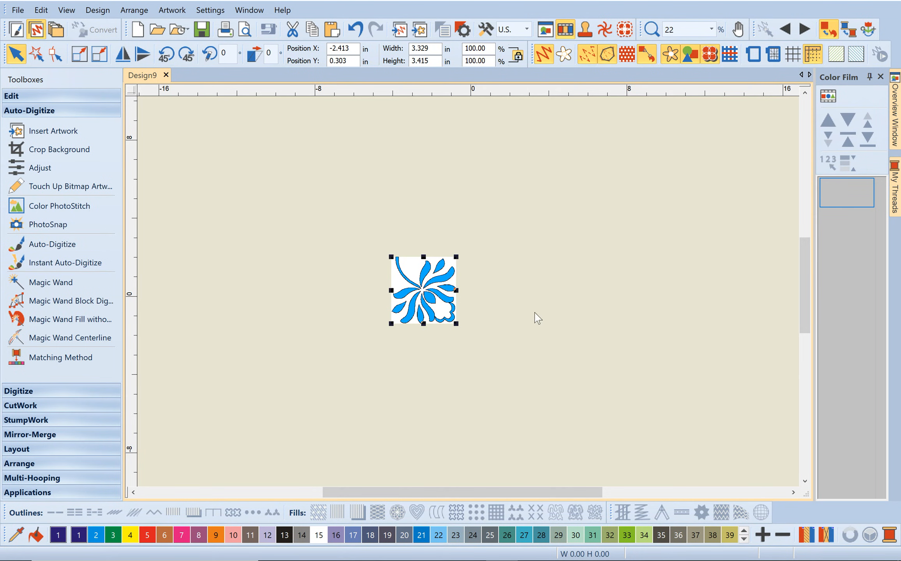
drag(447, 293, 441, 375)
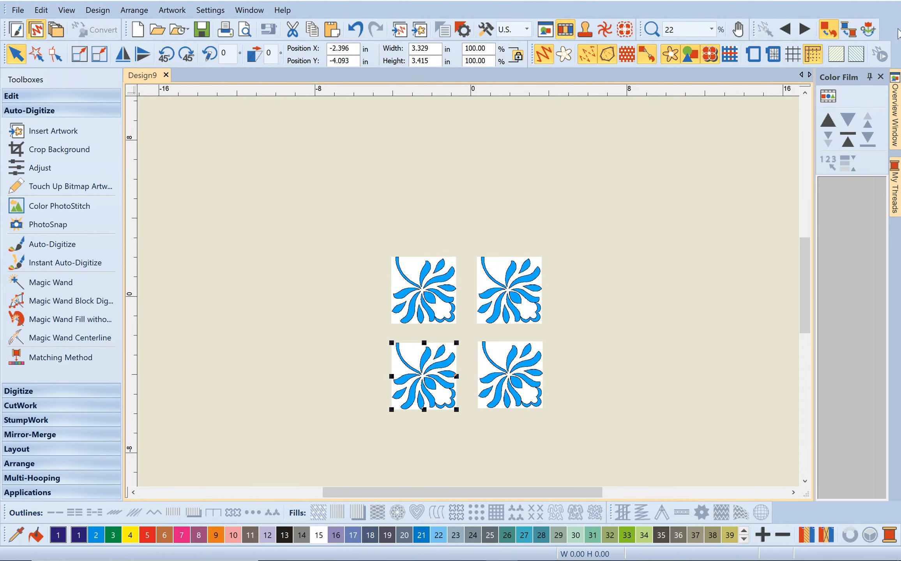
Toggle the rulers off and on, and turn on the design grid with Snap to grid in the program options
click(814, 54)
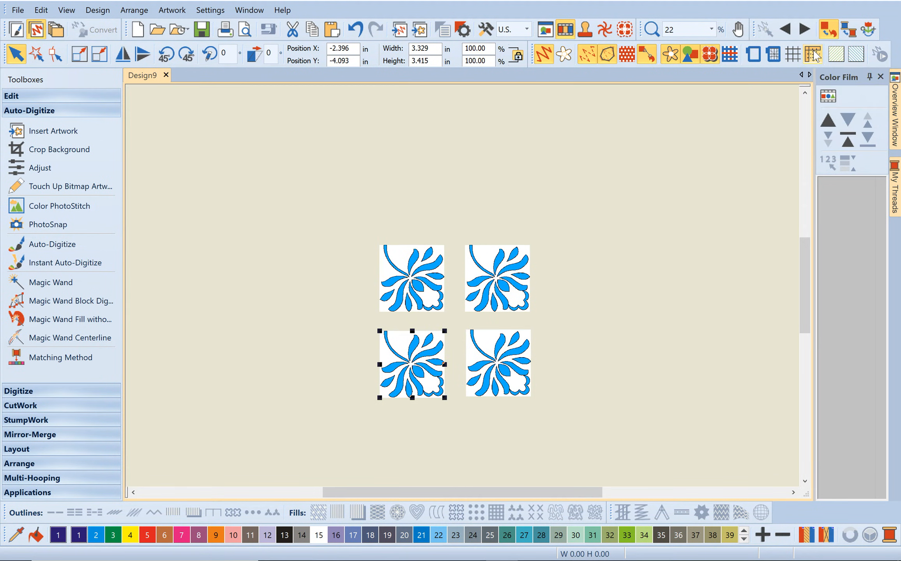
click(814, 54)
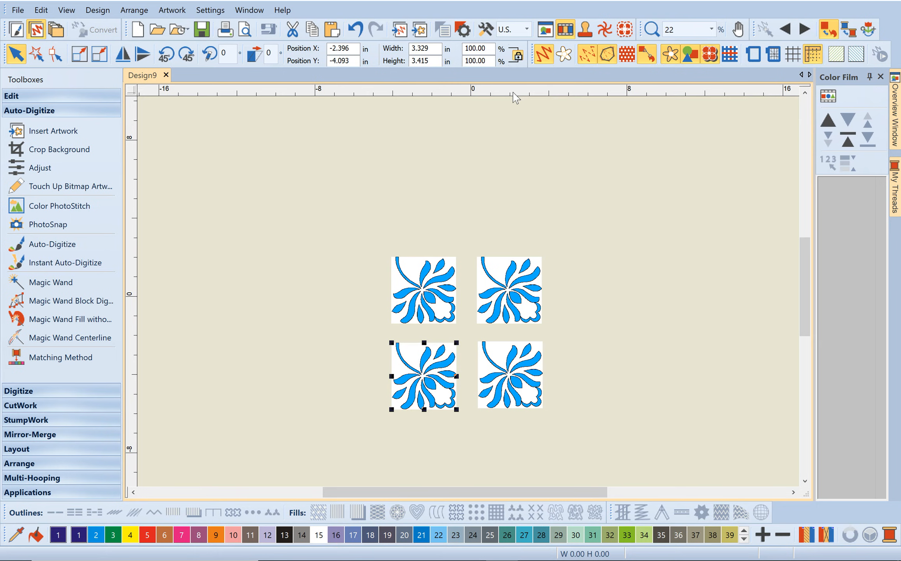
click(485, 29)
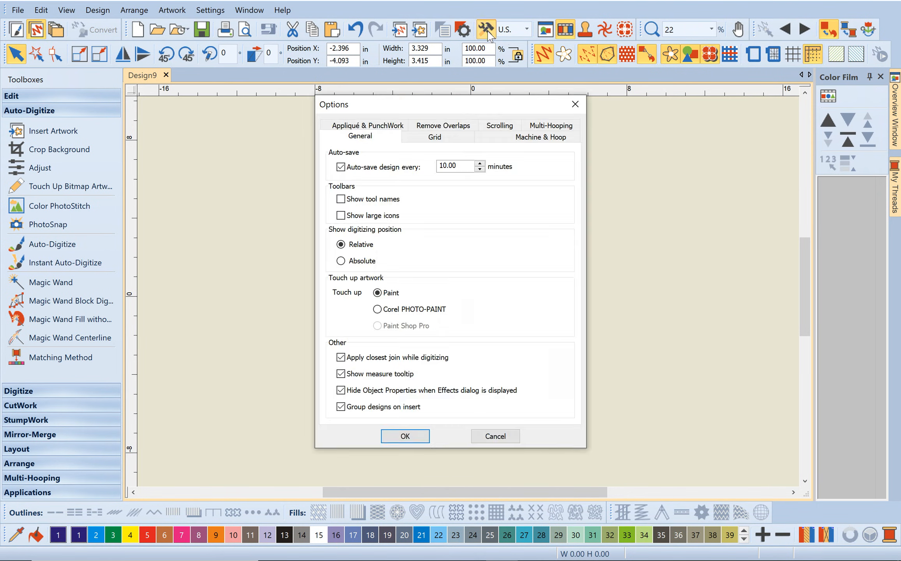
click(453, 142)
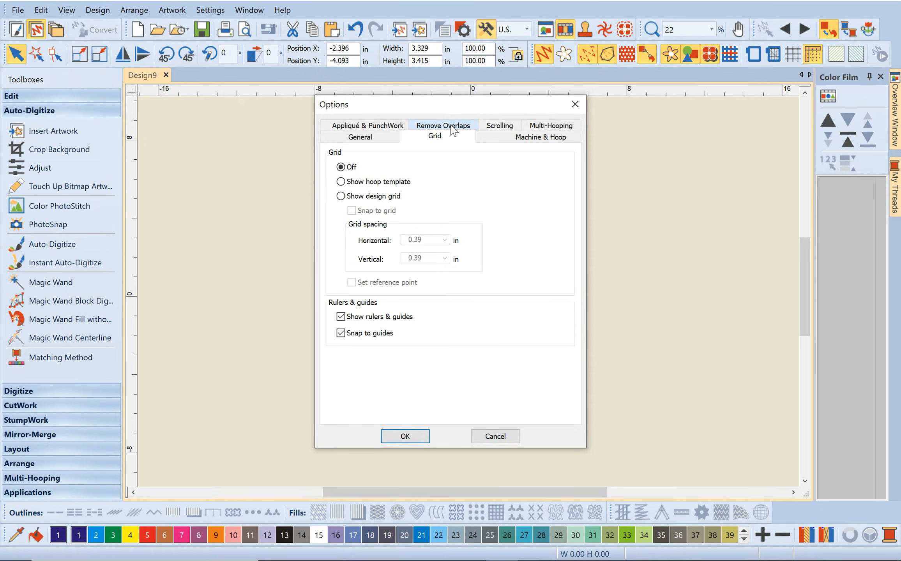
click(341, 334)
click(340, 333)
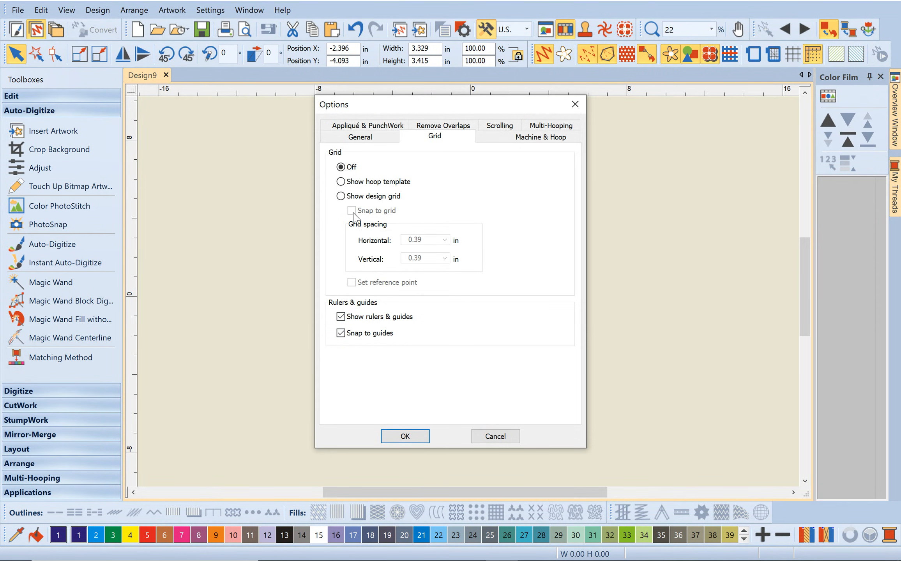
click(341, 196)
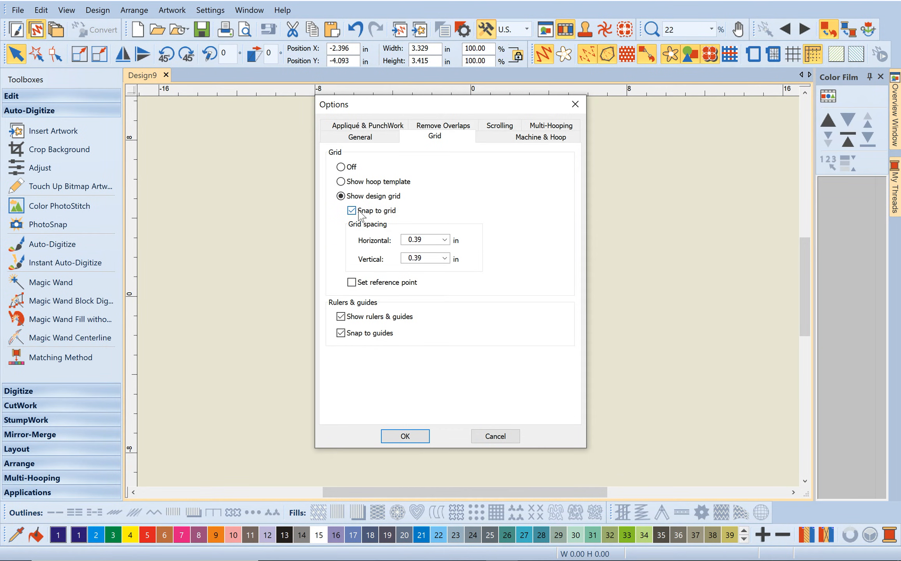
click(405, 436)
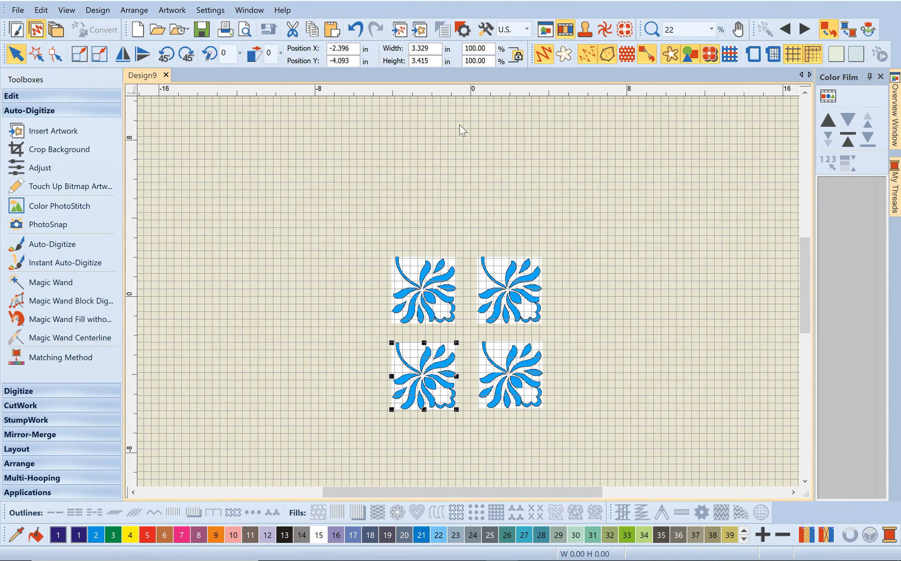
Examine how the ruler divisions and design grid appear at different magnifications
scroll(471, 297, up, 15)
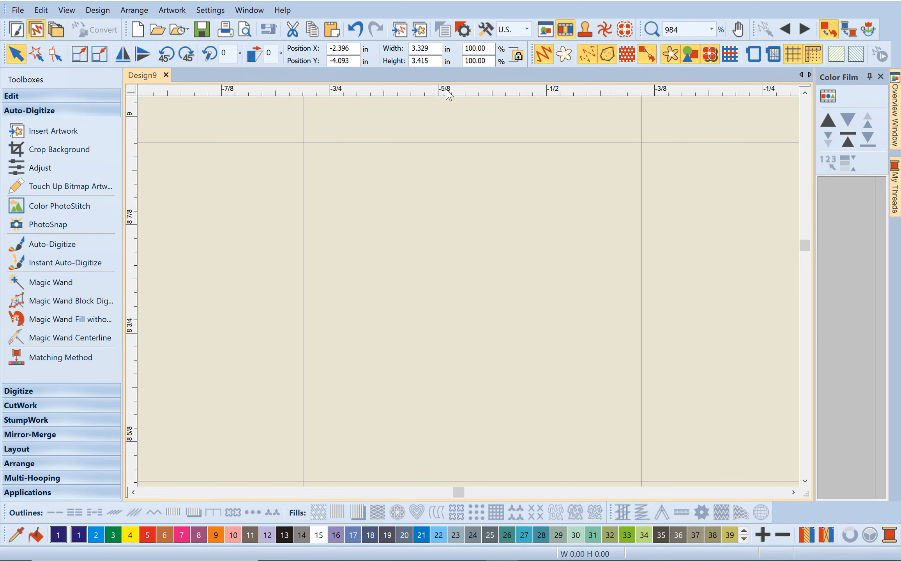
scroll(440, 287, down, 1)
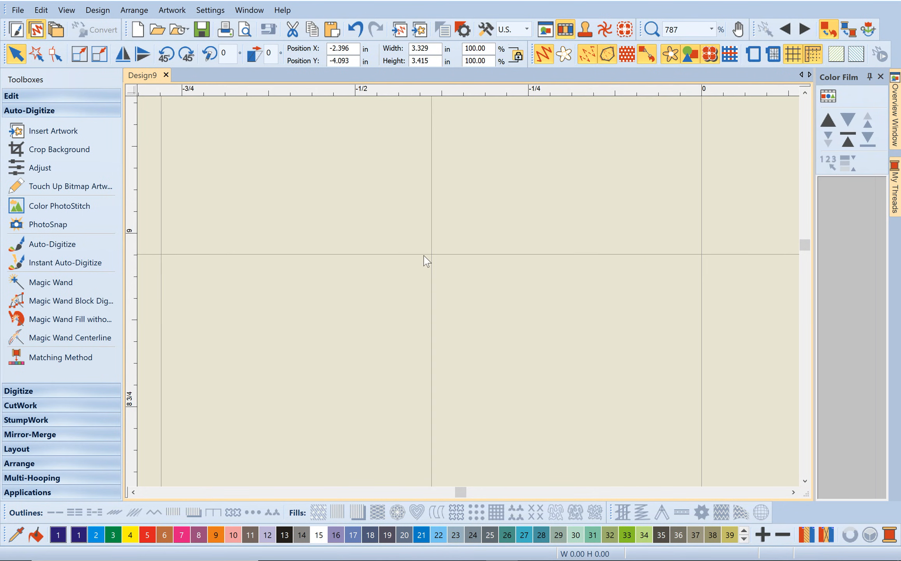
scroll(467, 294, down, 1)
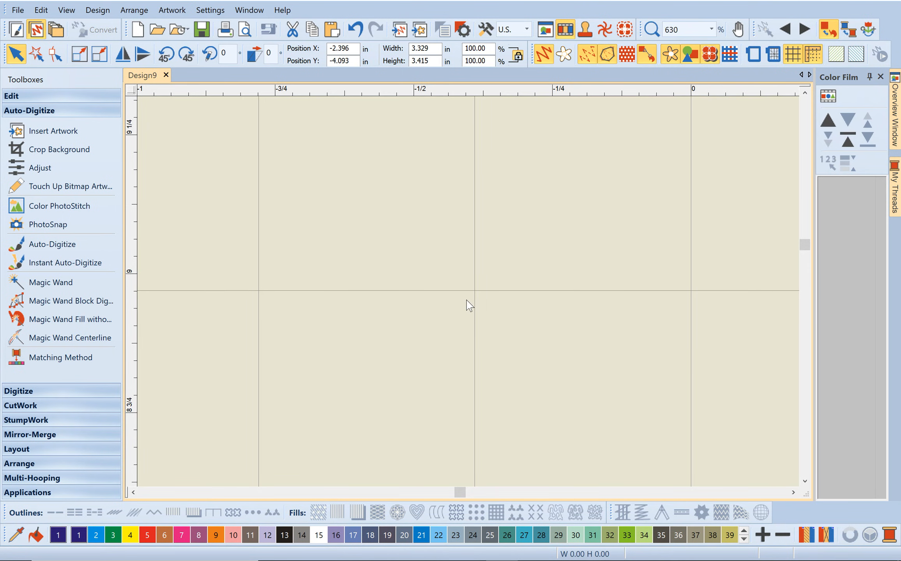
scroll(466, 300, down, 2)
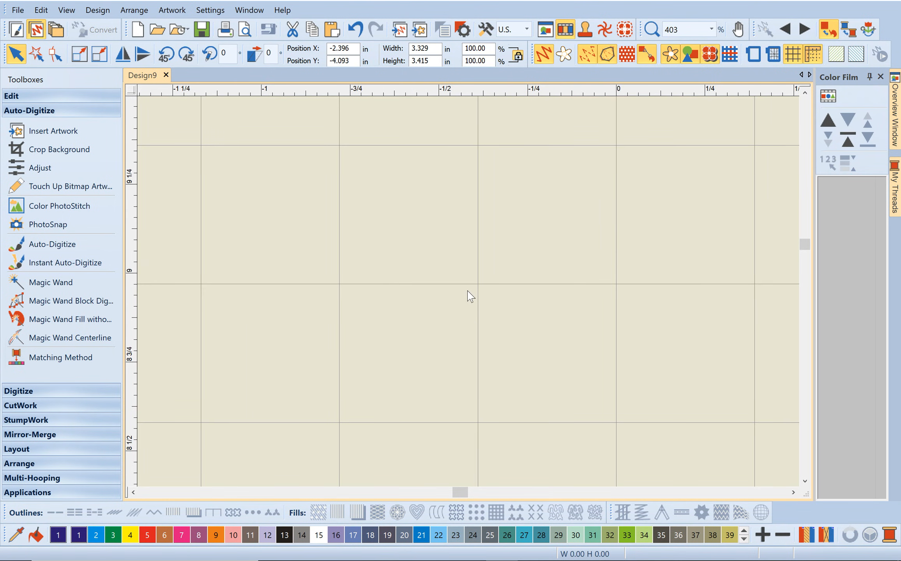
scroll(470, 297, down, 1)
scroll(468, 290, down, 2)
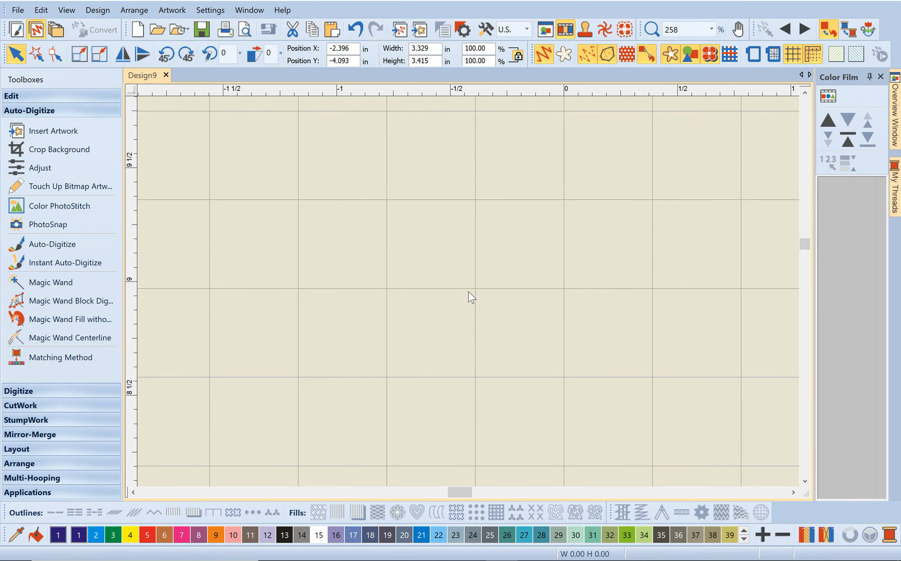
scroll(472, 297, down, 1)
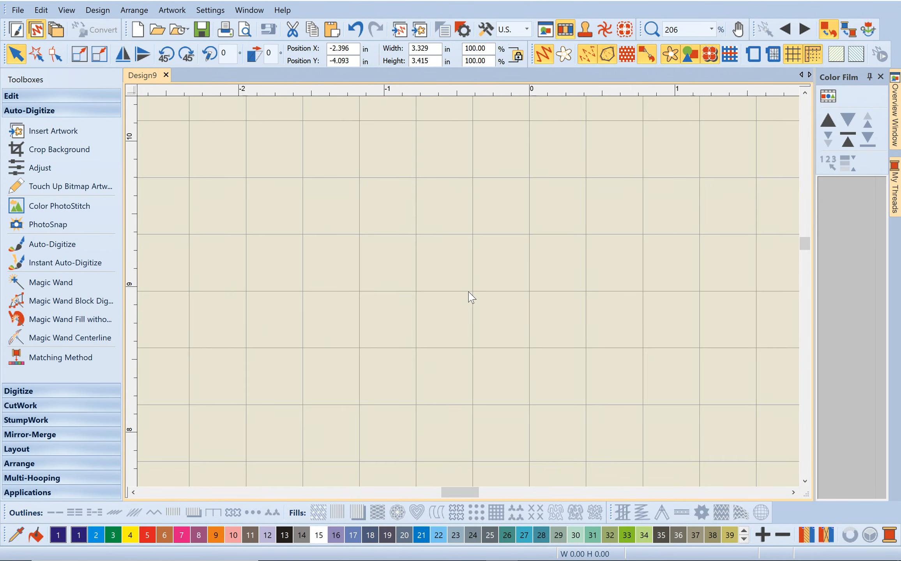
scroll(470, 297, down, 2)
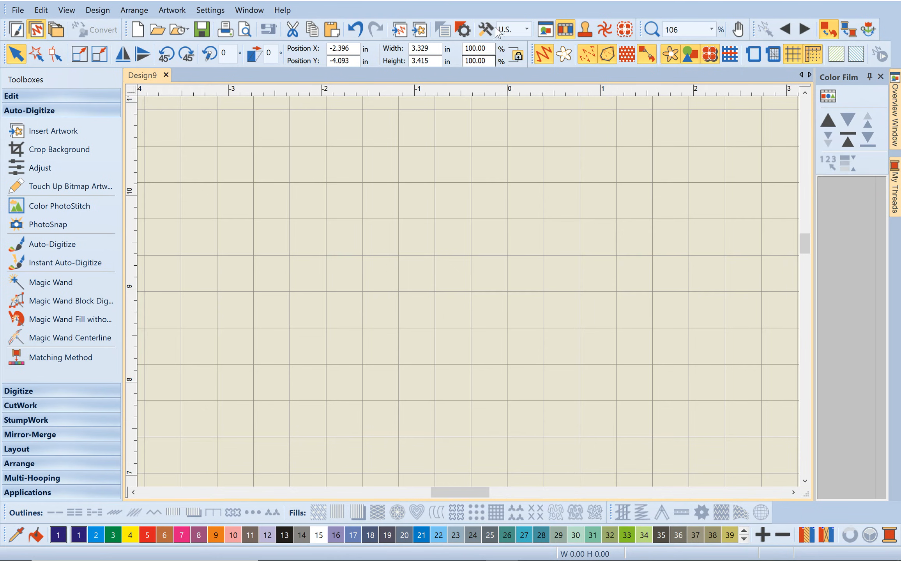
scroll(470, 296, down, 1)
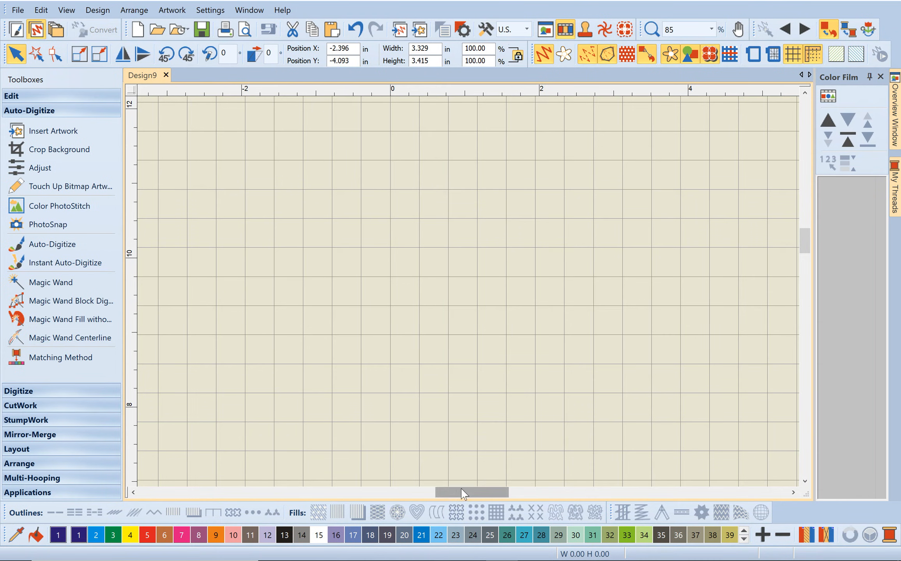
Place a vertical guide at 0 and a second guide just to its right, and remove the second guide
click(391, 92)
click(408, 93)
double_click(408, 94)
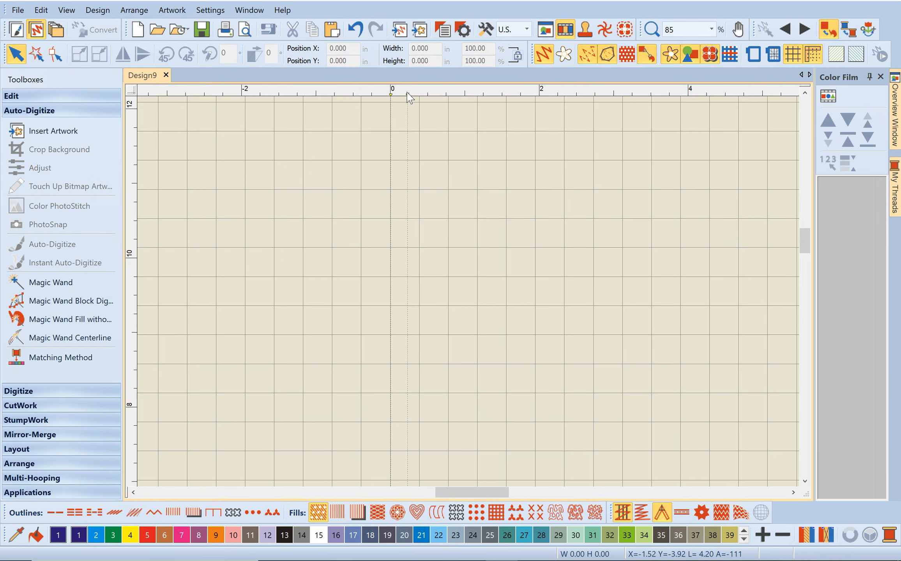
drag(408, 93, 101, 103)
scroll(375, 99, up, 3)
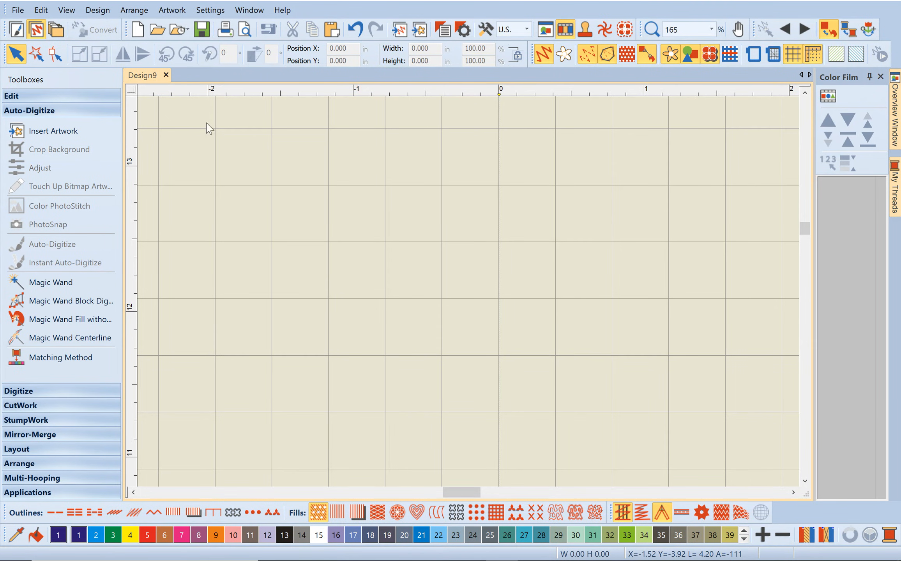
drag(467, 492, 483, 469)
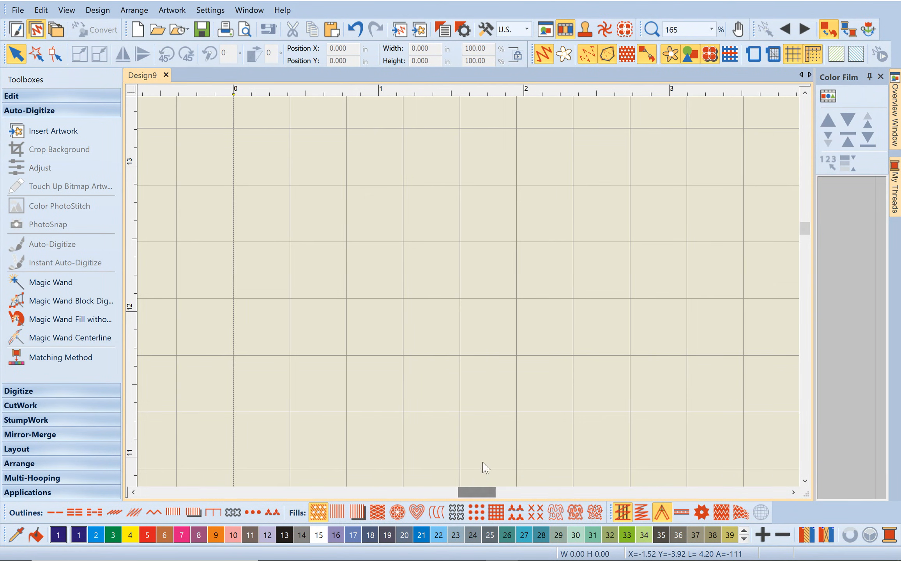
Add a vertical guide and set its position to exactly 3.5 in
click(741, 93)
double_click(741, 94)
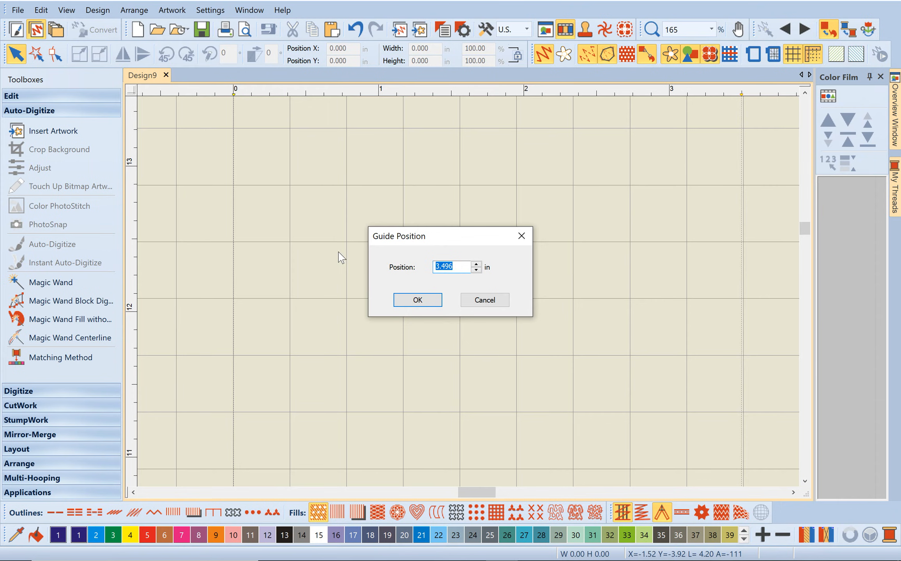
text(3.5)
key(Return)
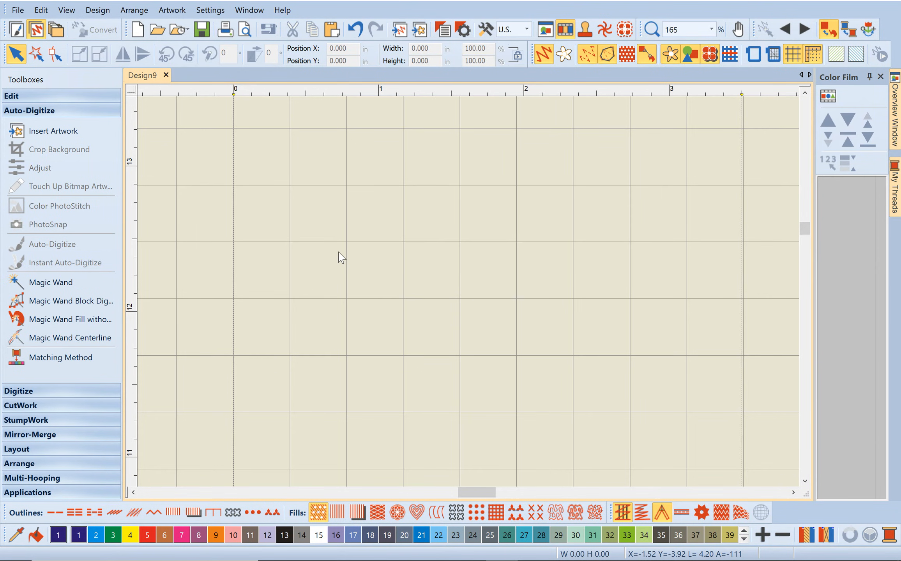
double_click(741, 94)
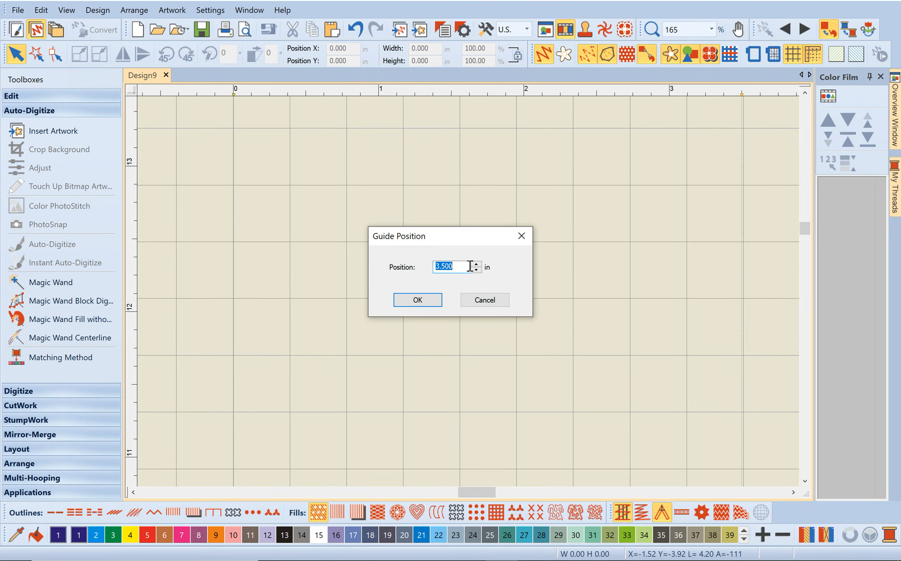
click(418, 299)
Add another vertical guide at about -3.5 in, on the opposite side of the zero guide
drag(479, 489, 462, 490)
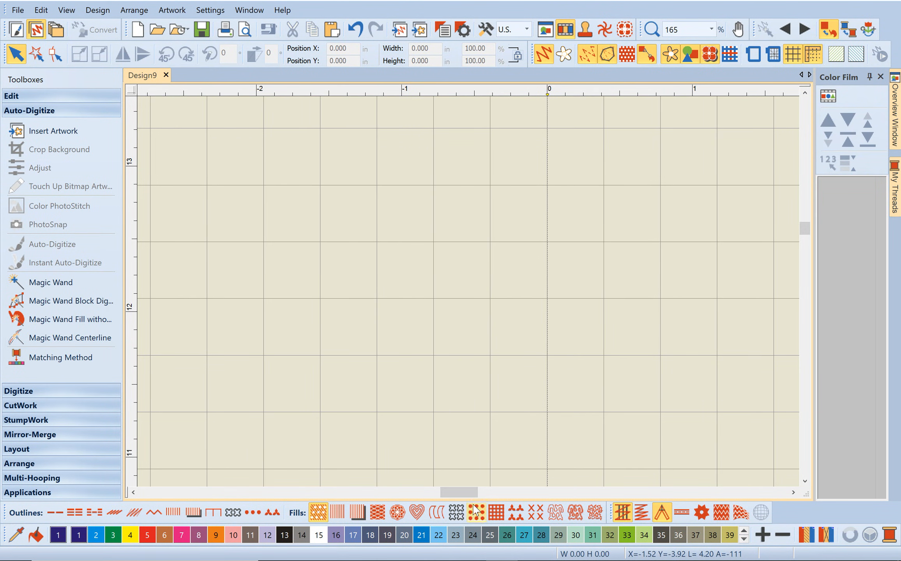
drag(464, 493, 449, 494)
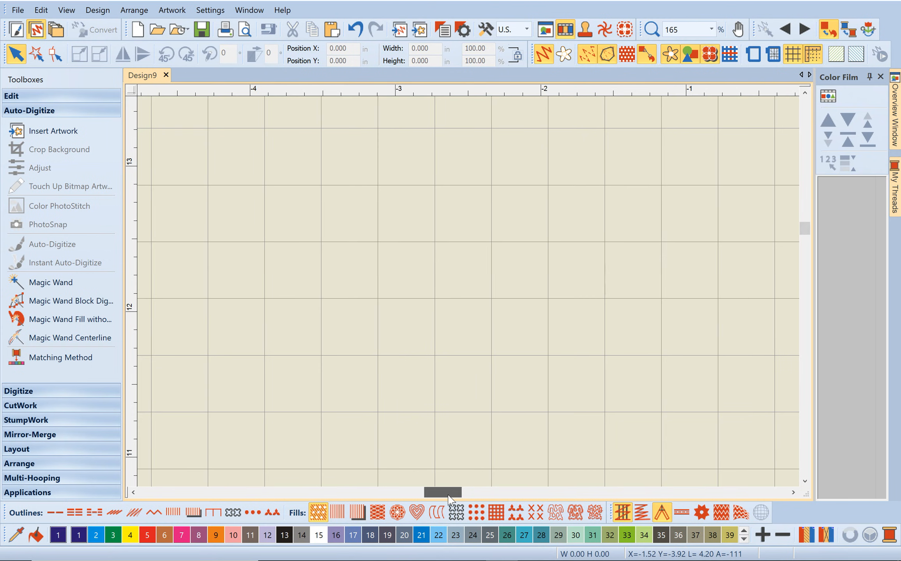
click(322, 94)
double_click(323, 95)
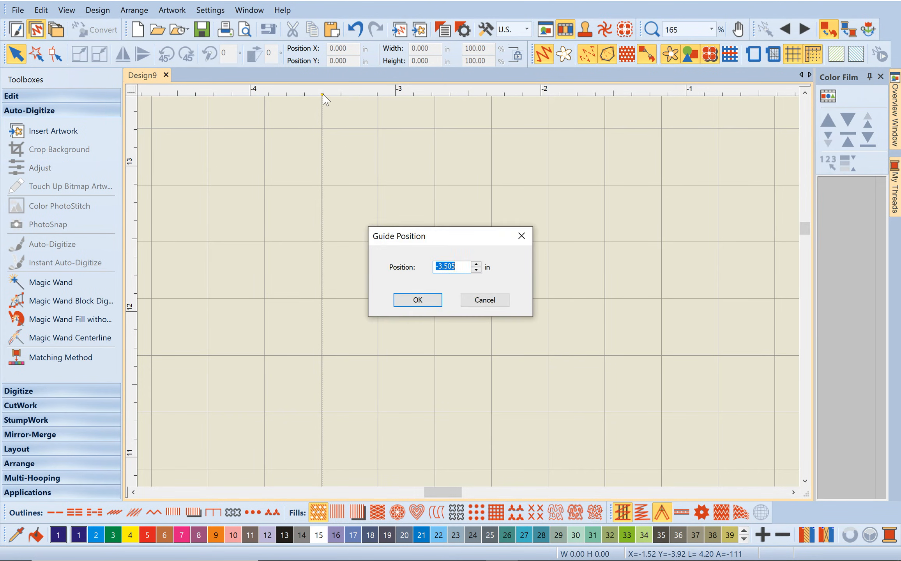
click(458, 266)
click(417, 299)
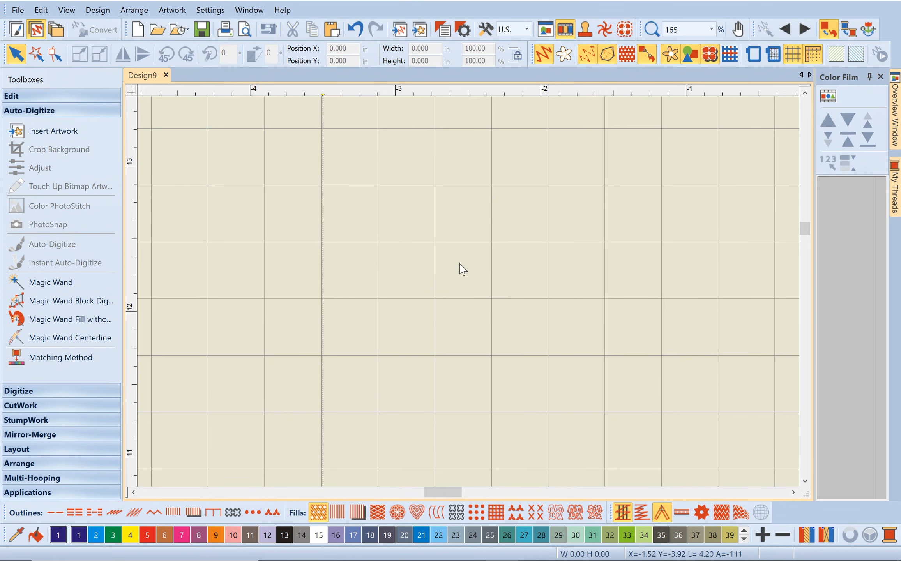
Bring the quilt motifs into view and add a horizontal guide at 0
scroll(464, 281, down, 1)
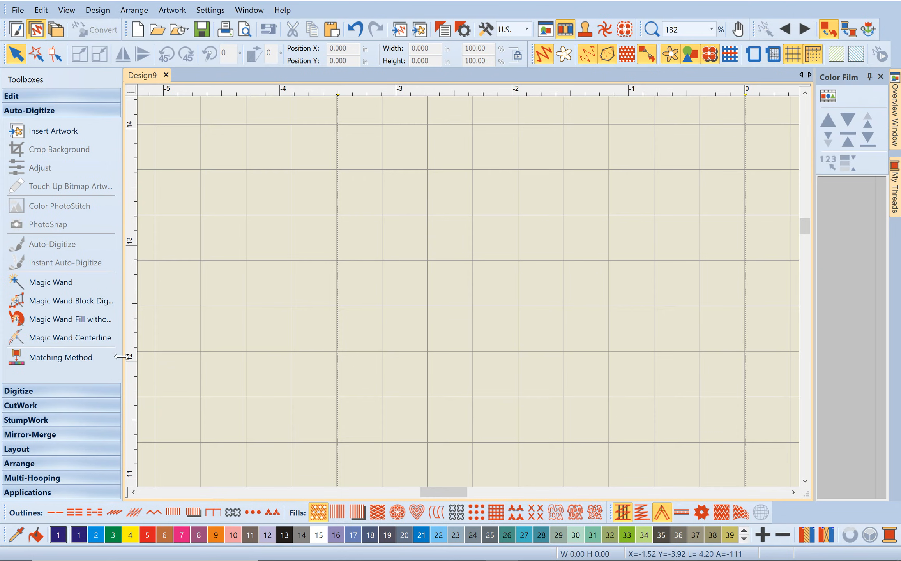
scroll(155, 361, down, 1)
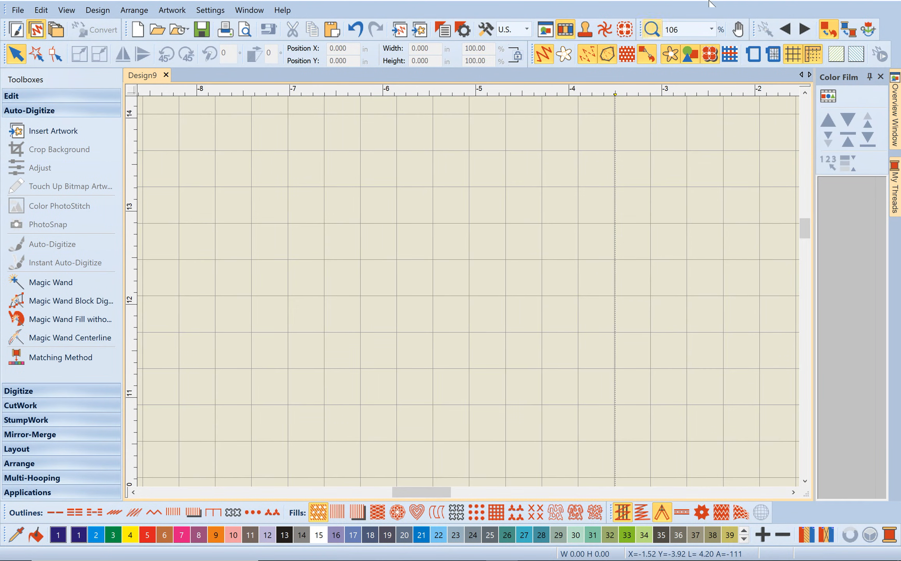
click(711, 29)
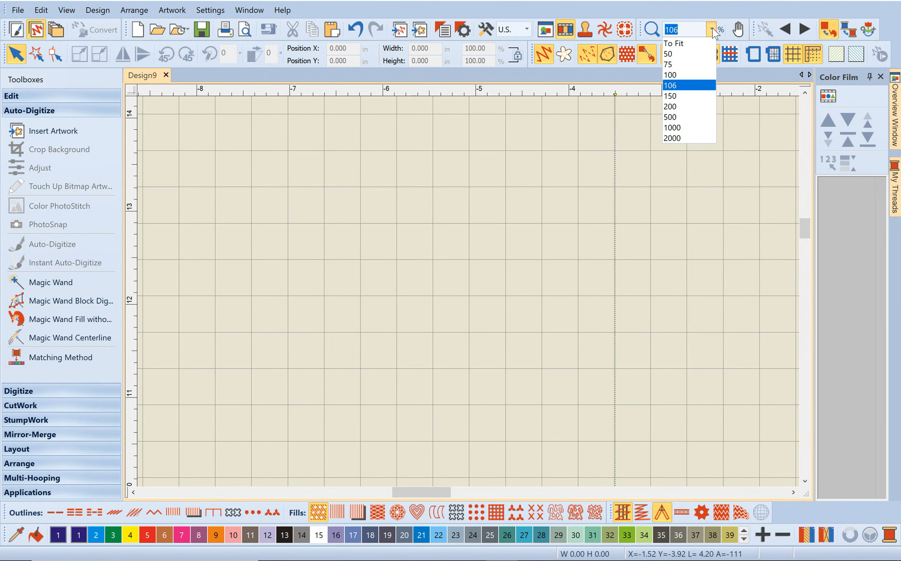
click(692, 51)
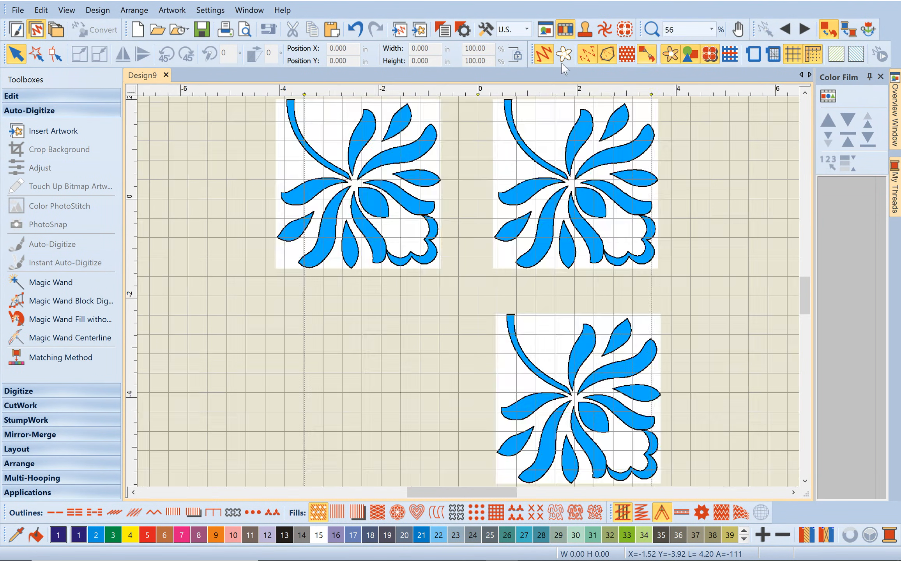
click(131, 198)
double_click(136, 198)
text(0.022)
key(Return)
Add two more horizontal guides, one at -3.5 in and one at 3.5 in
double_click(136, 373)
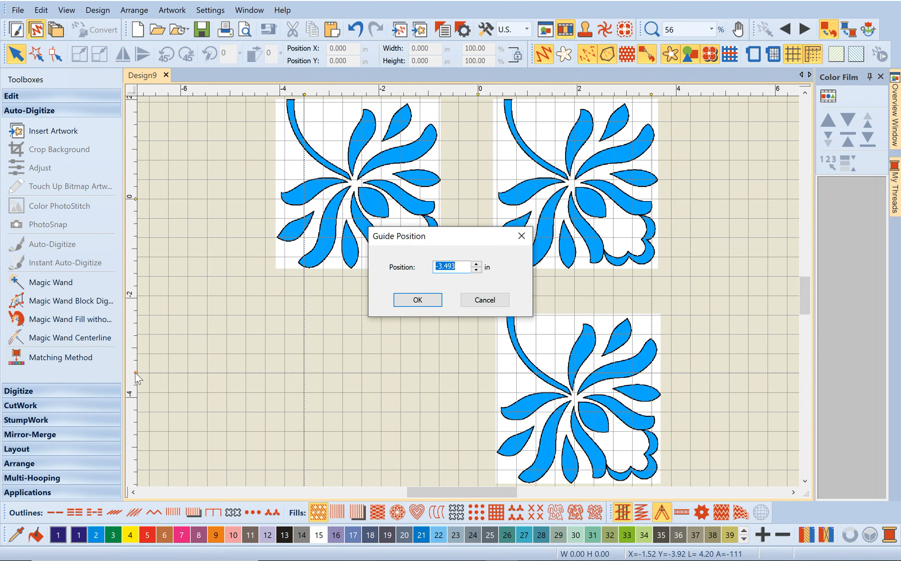
text(-3.5)
key(Return)
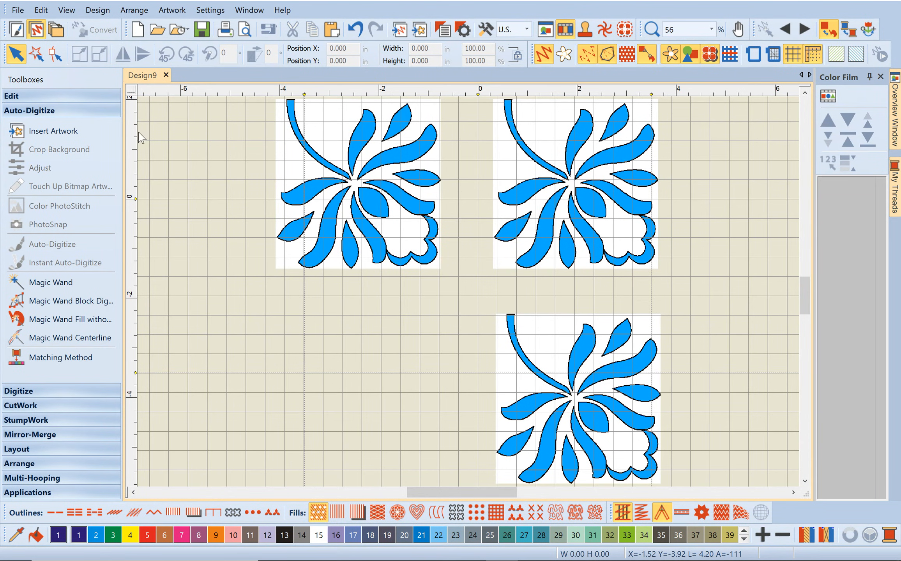
click(134, 146)
drag(134, 150, 136, 157)
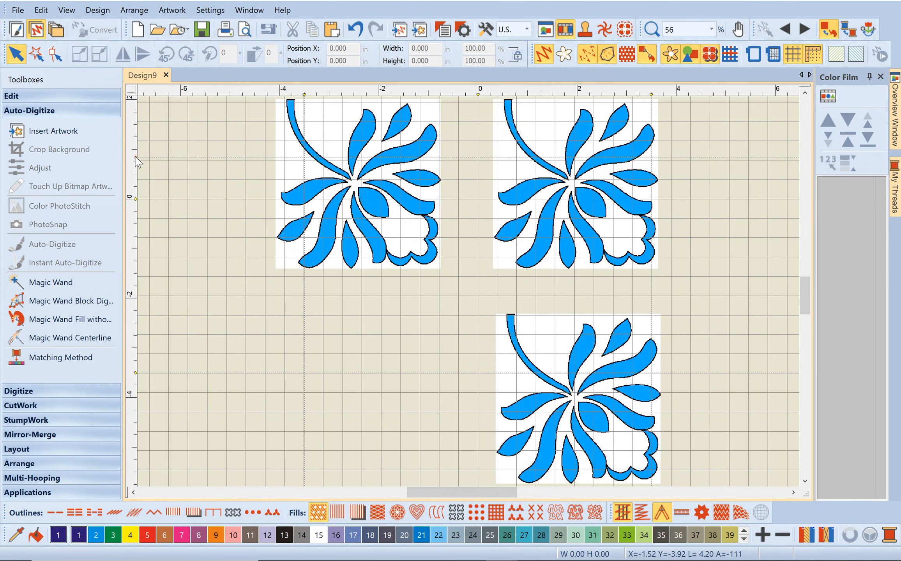
double_click(136, 157)
text(3.)
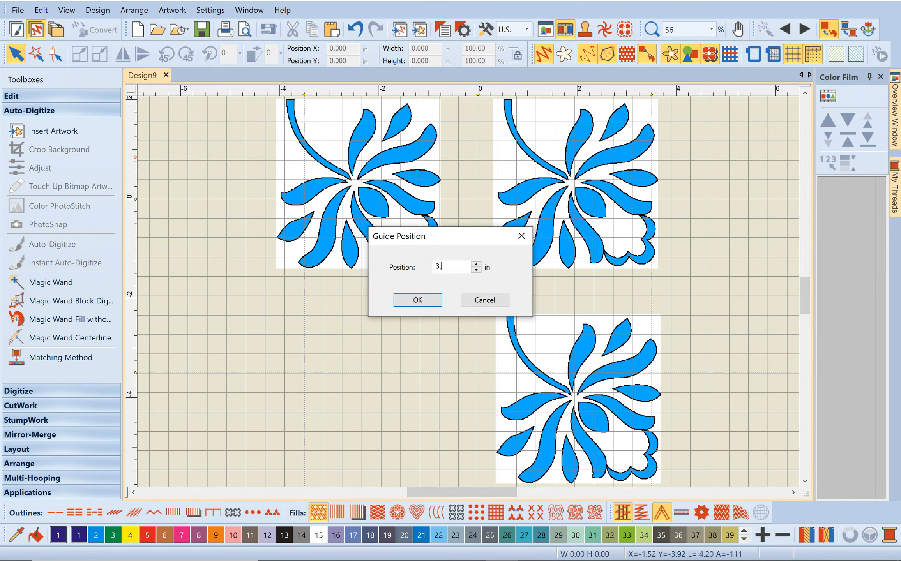
text(000)
key(Return)
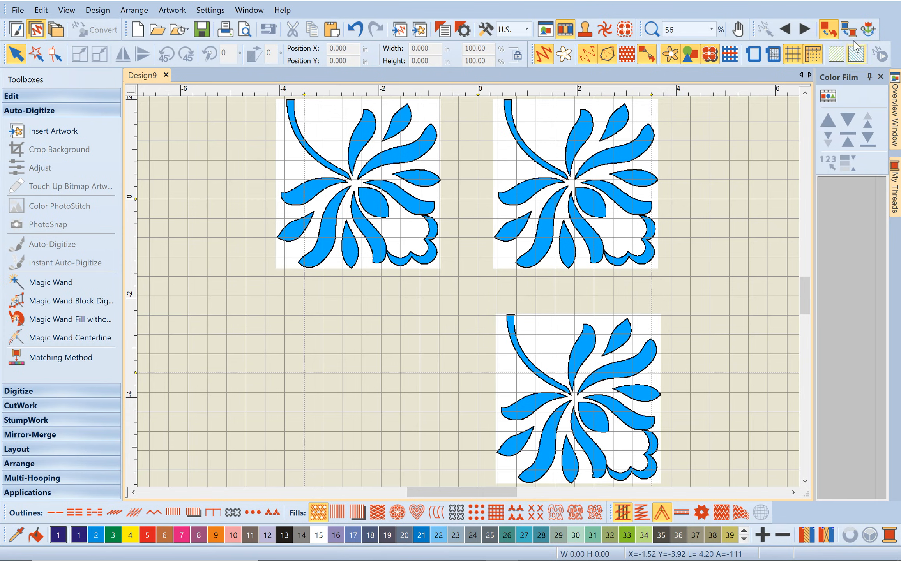
Hide the design grid and snap the two upper motifs' top-left corners to the 3.5 in horizontal guide and their vertical guides
click(793, 55)
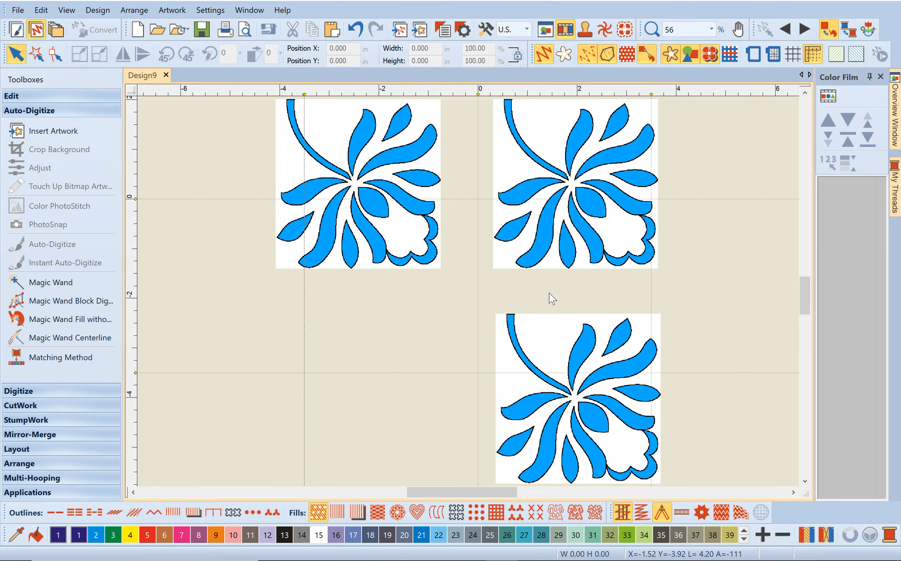
mouse_move(802, 296)
mouse_down()
mouse_move(802, 311)
mouse_move(808, 269)
mouse_move(809, 290)
mouse_up()
drag(336, 368, 366, 292)
drag(515, 310, 504, 247)
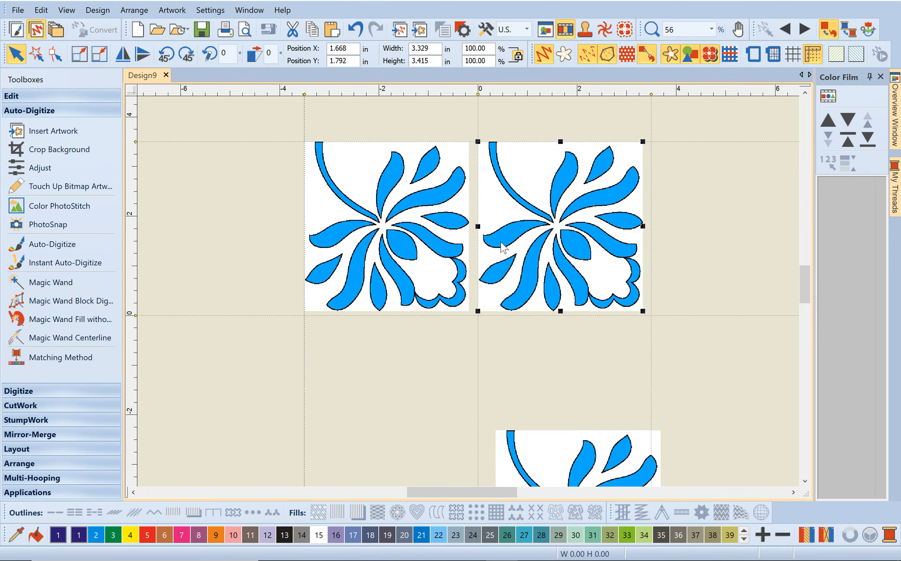
Snap the lower-right motif to the zero horizontal and 3.5 in vertical guides, and place a copy against the -3.5 in vertical guide
drag(555, 461, 543, 393)
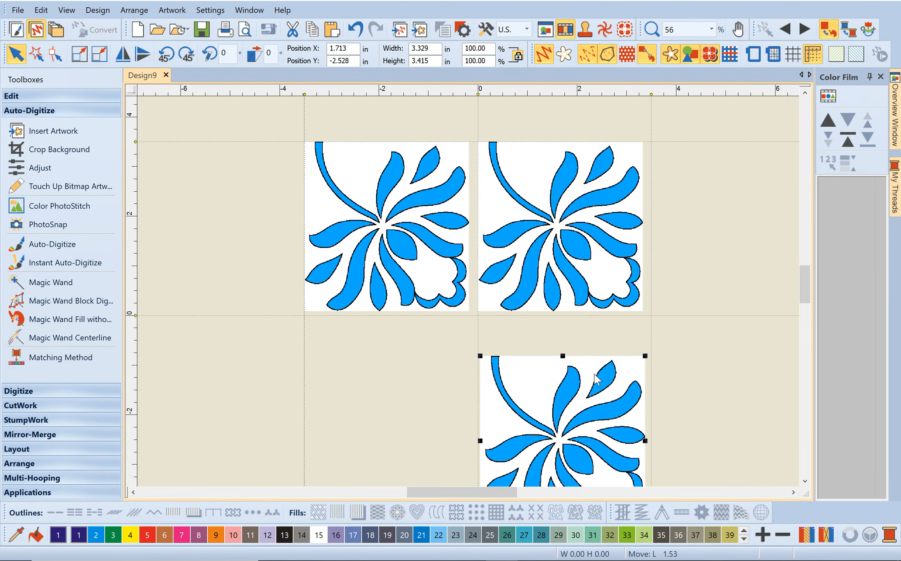
scroll(804, 299, down, 3)
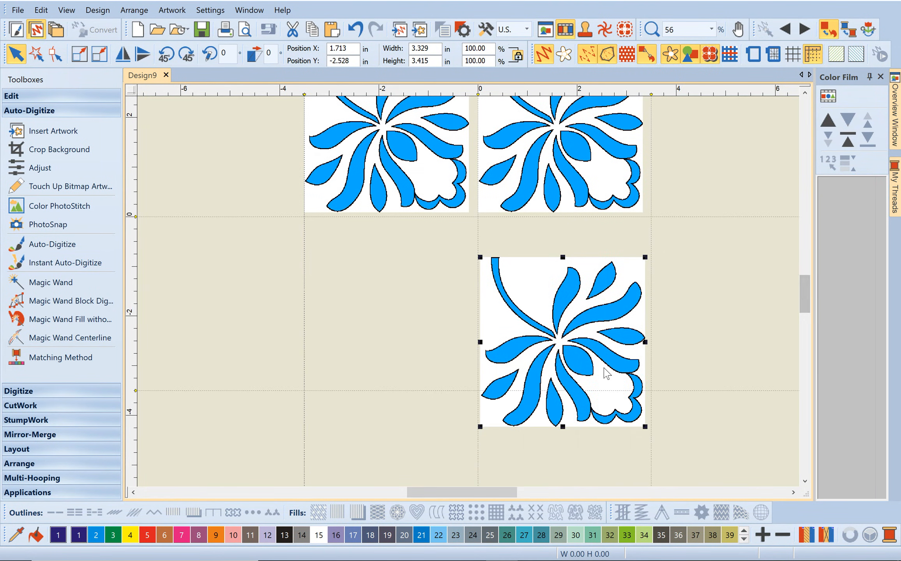
drag(607, 376, 609, 332)
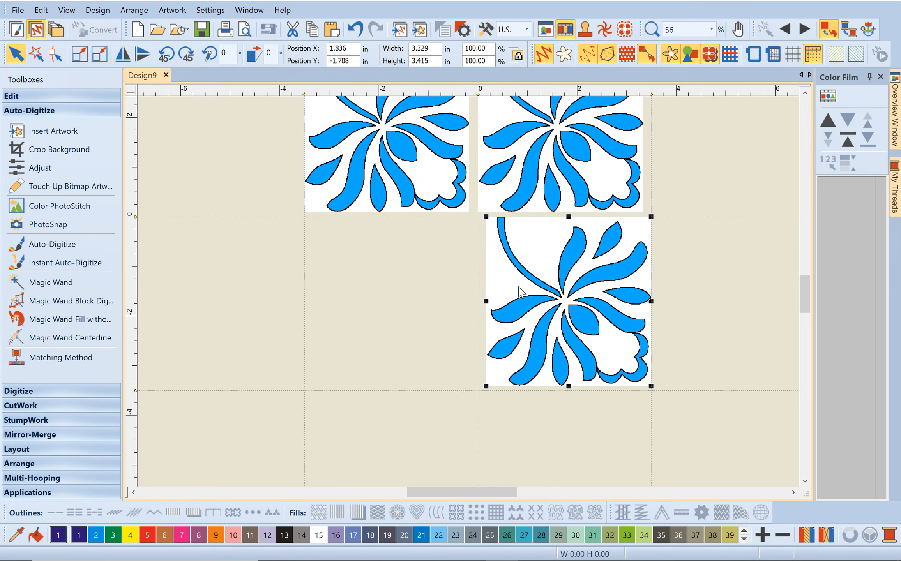
drag(519, 287, 344, 287)
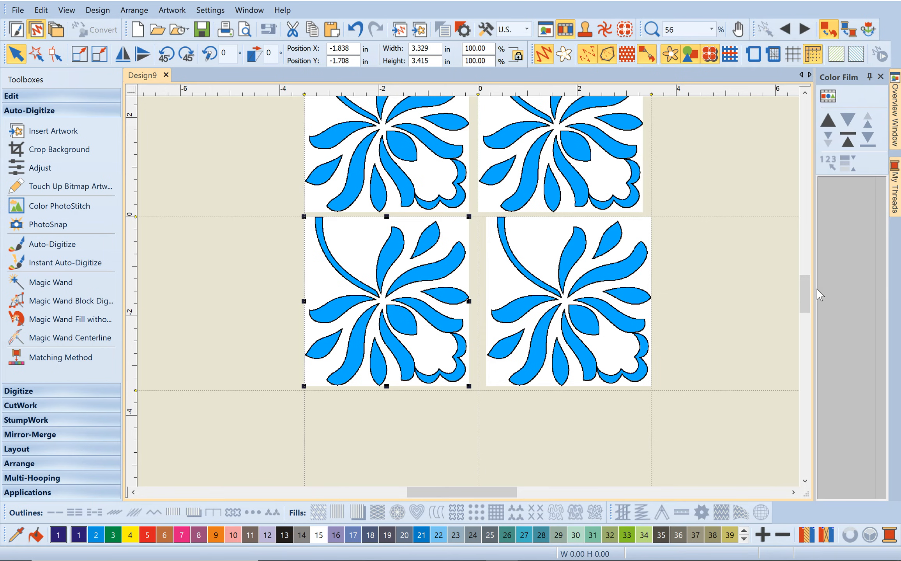
Snap the upper-right motif to the 3.5 in vertical guide and both lower motifs down to the -3.5 in horizontal guide
drag(810, 304, 804, 274)
drag(576, 248, 583, 248)
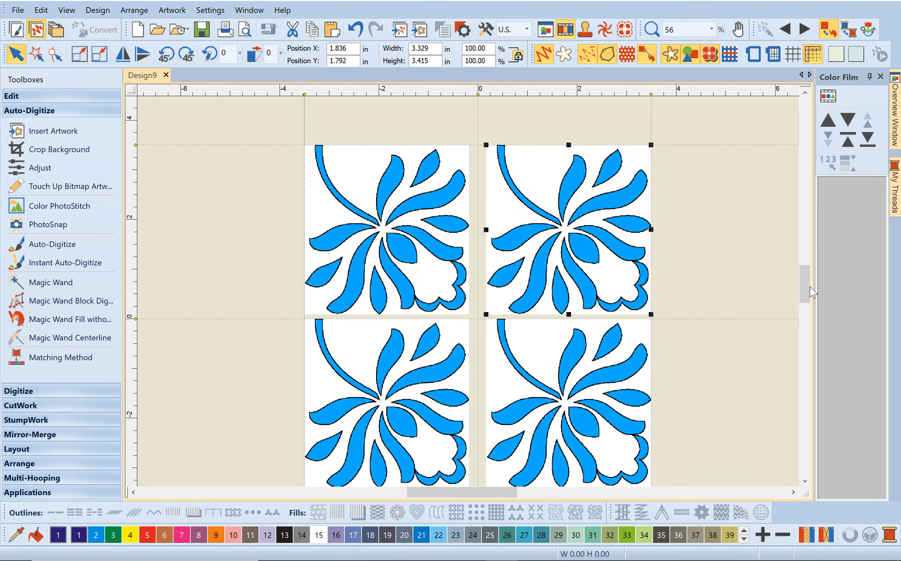
drag(809, 286, 809, 302)
click(625, 308)
drag(624, 303, 623, 307)
drag(355, 308, 355, 313)
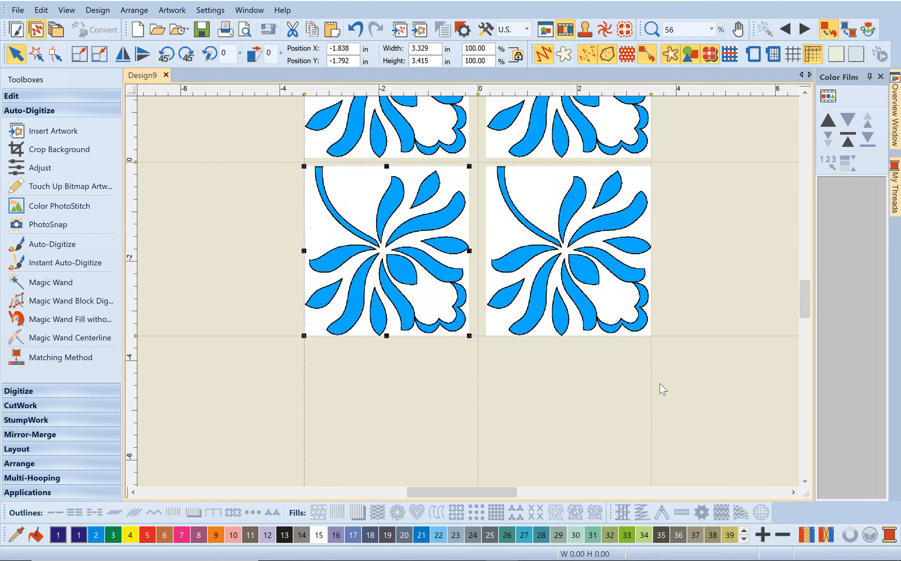
Apply PhotoSnap to the upper-left motif and check its stitches with the artwork temporarily hidden
click(709, 28)
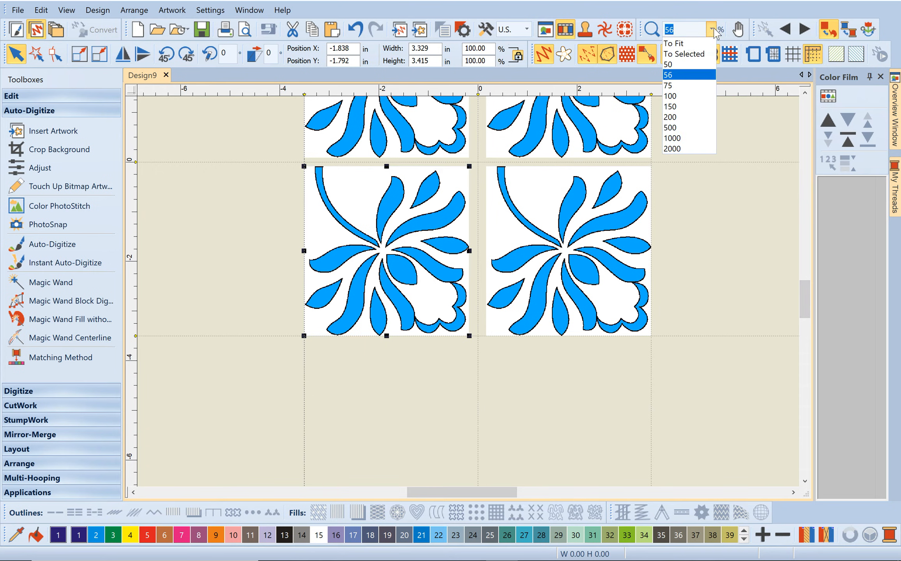
click(683, 44)
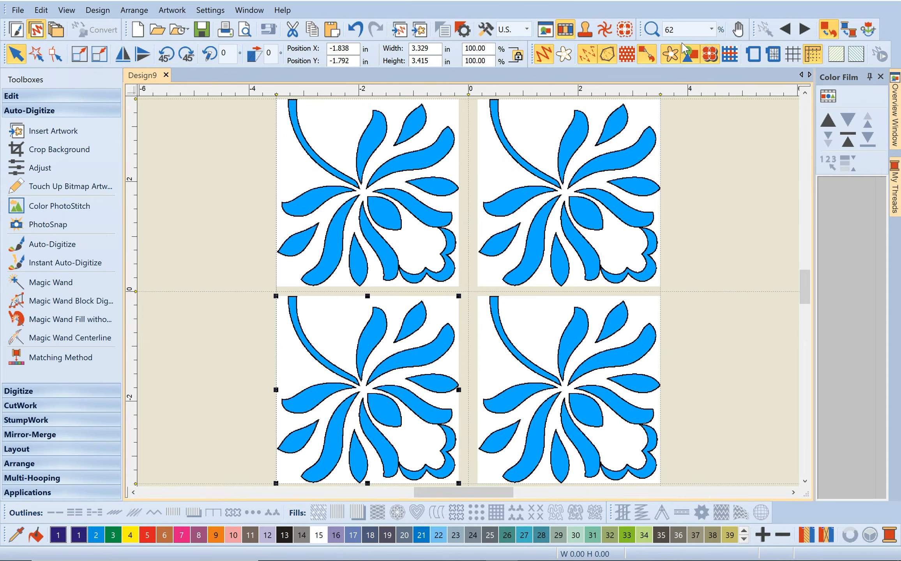
click(392, 200)
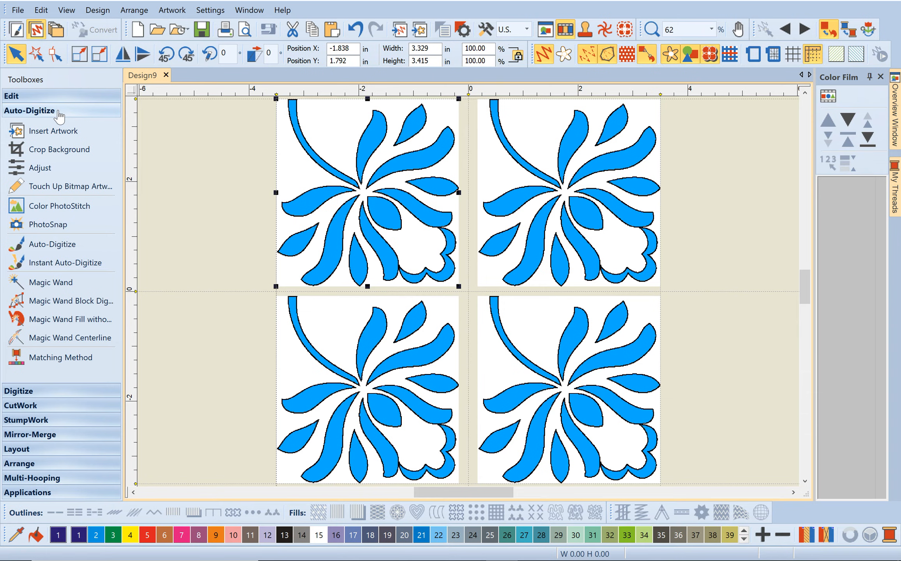
click(56, 225)
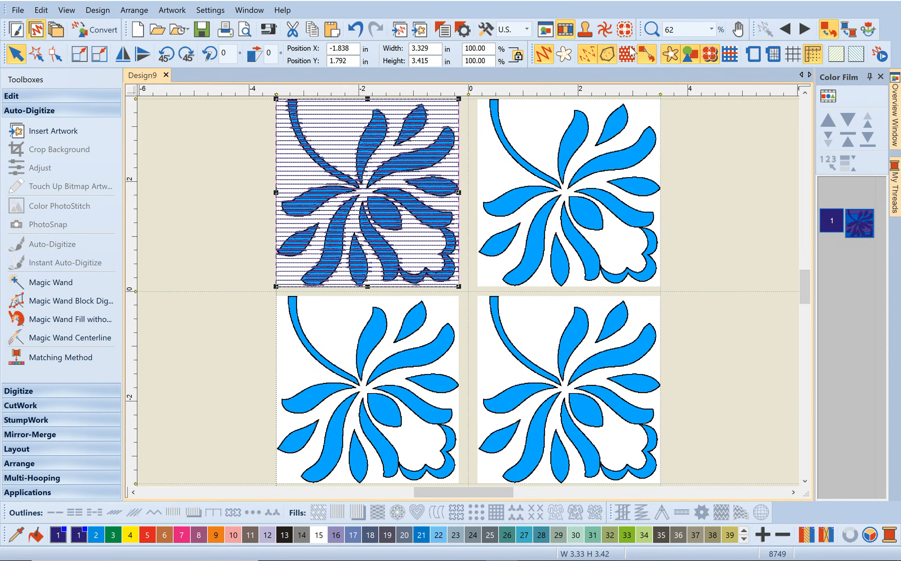
click(670, 56)
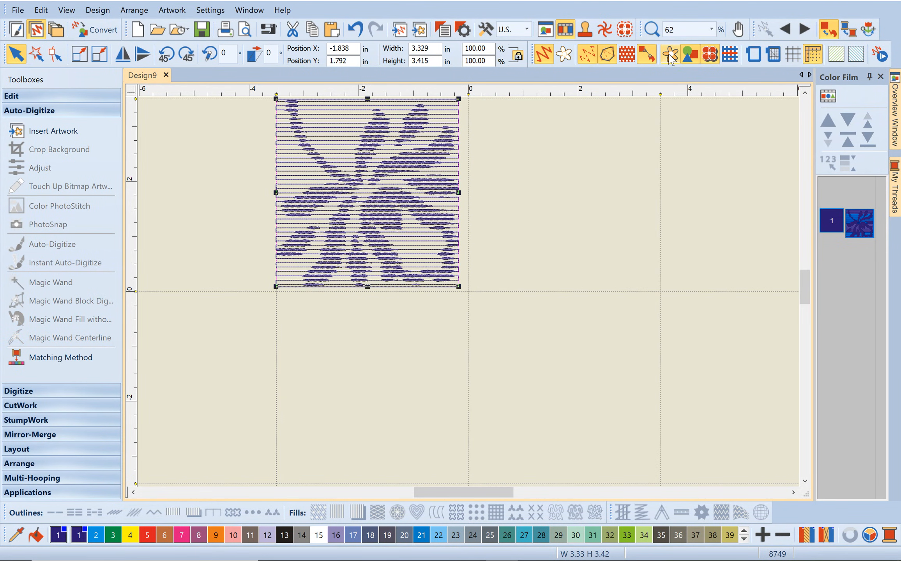
click(669, 57)
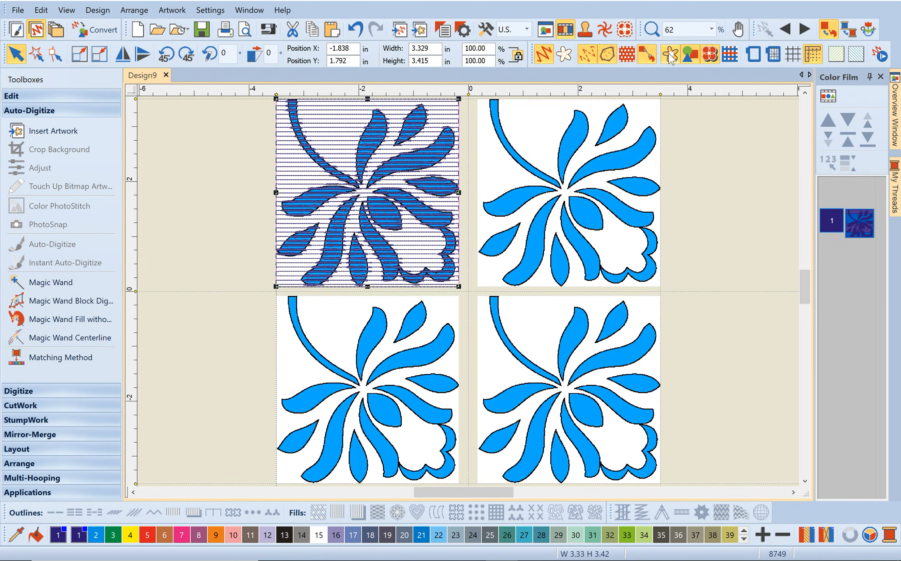
Apply PhotoSnap to the three remaining motifs and hide the artwork to leave only the stitches displayed
click(550, 225)
click(48, 224)
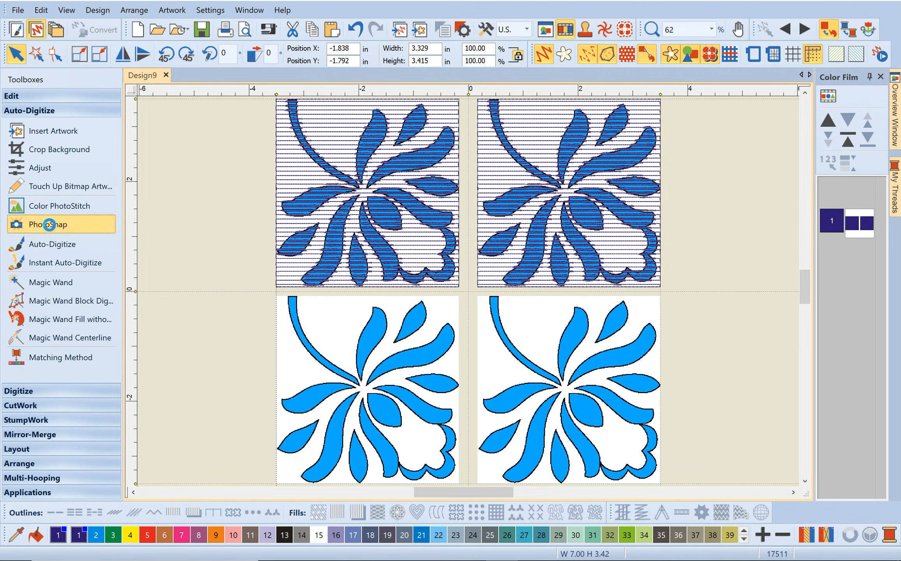
click(491, 341)
click(35, 223)
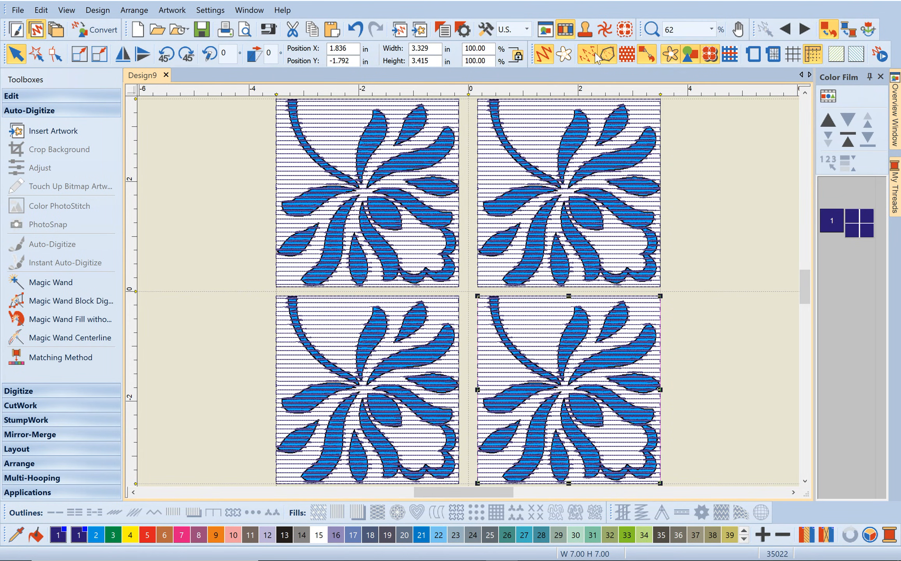
click(671, 55)
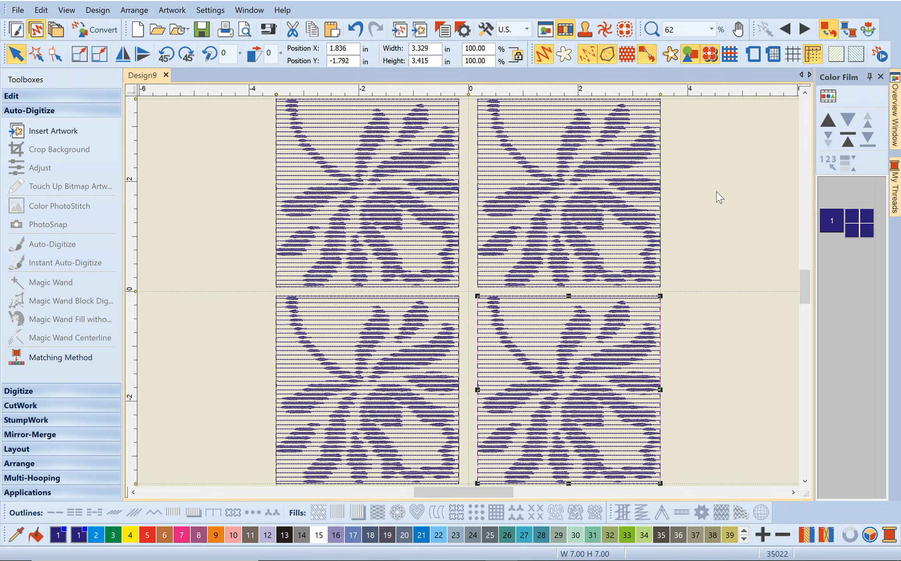
Set the solid color of the design background to white
click(97, 10)
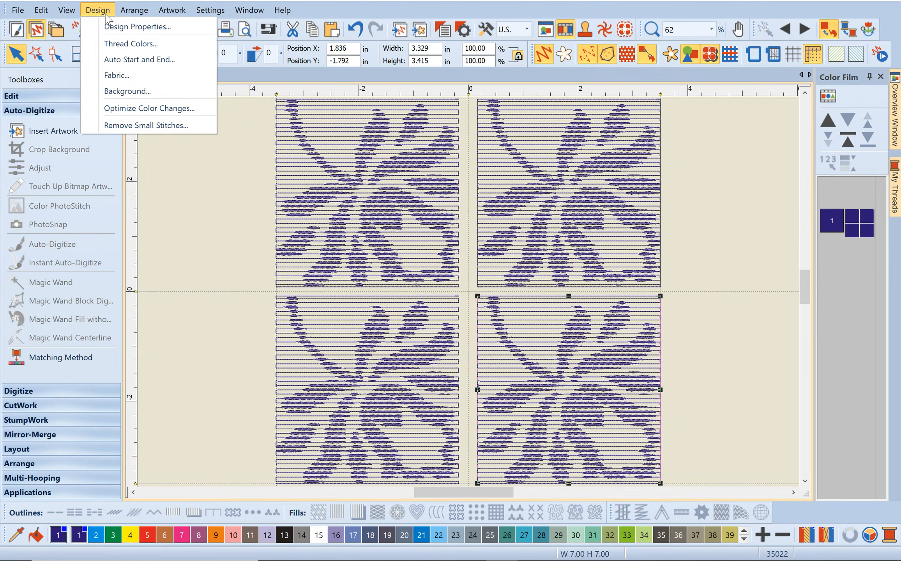
click(116, 92)
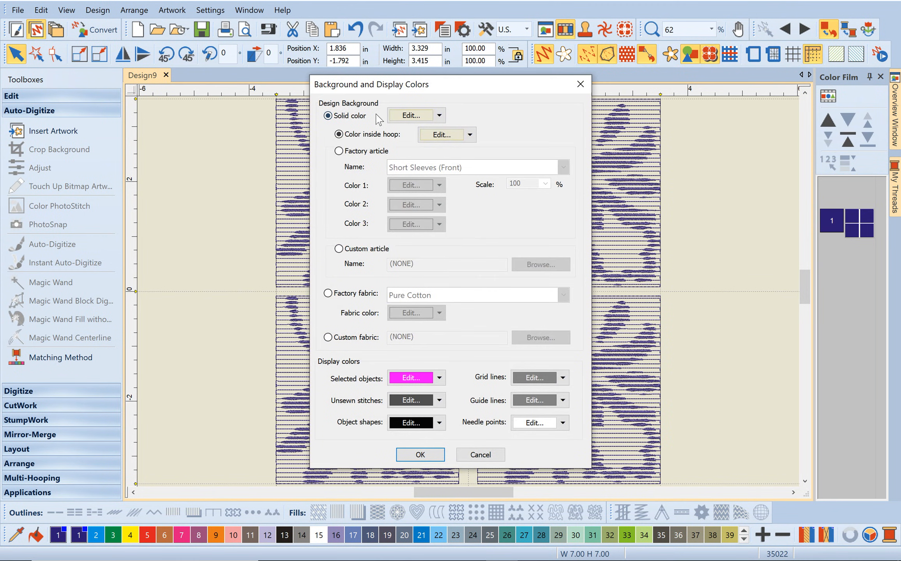
click(440, 115)
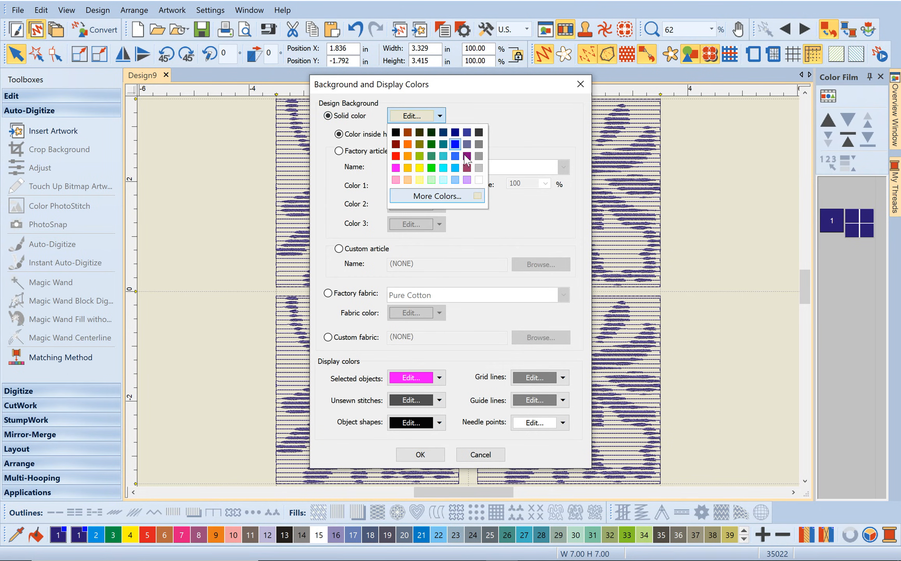
click(479, 180)
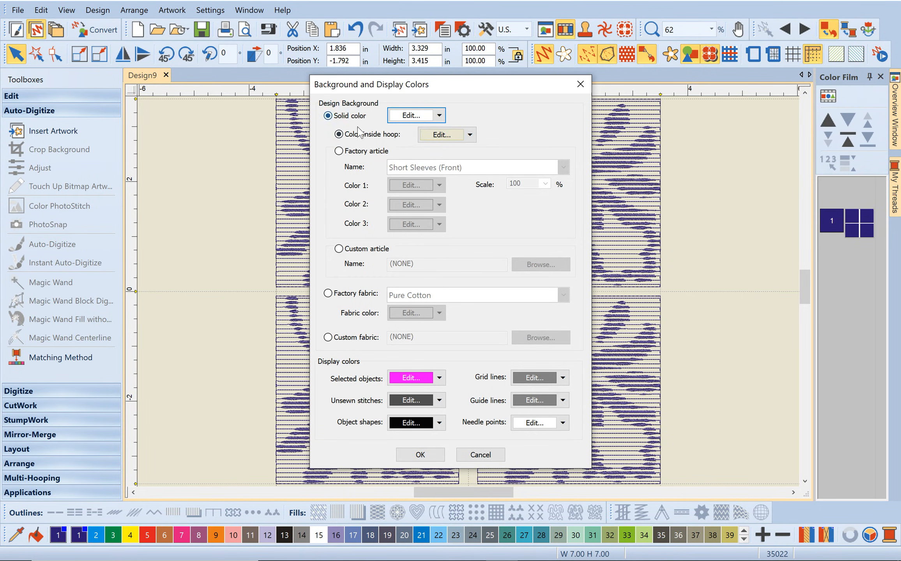
click(424, 457)
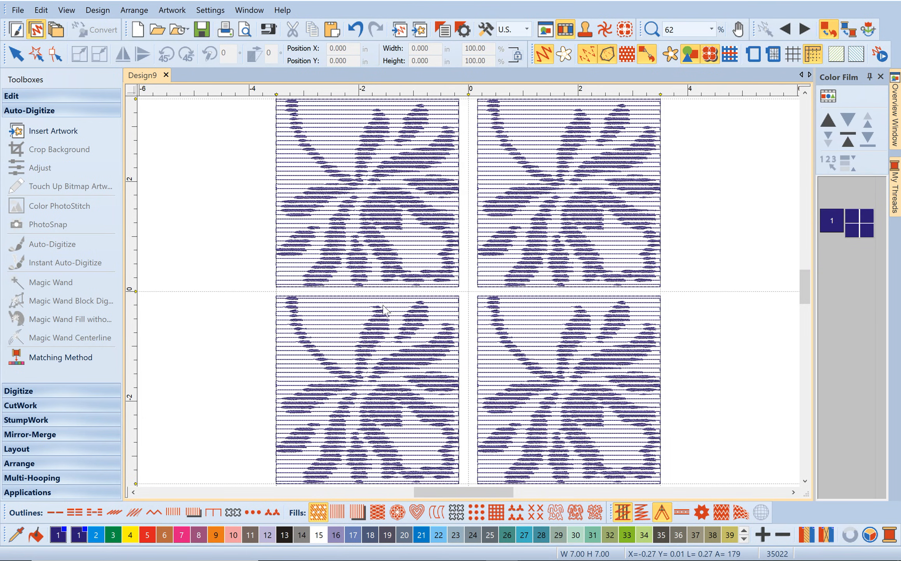
Open the PhotoSnap object properties and apply Coarse resolution to the upper-right motif
double_click(393, 242)
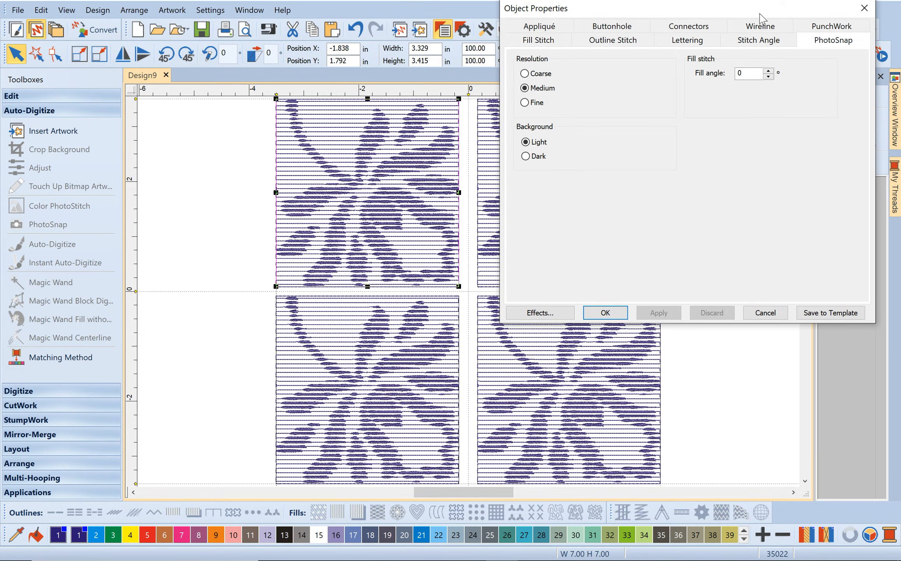
drag(742, 10, 824, 20)
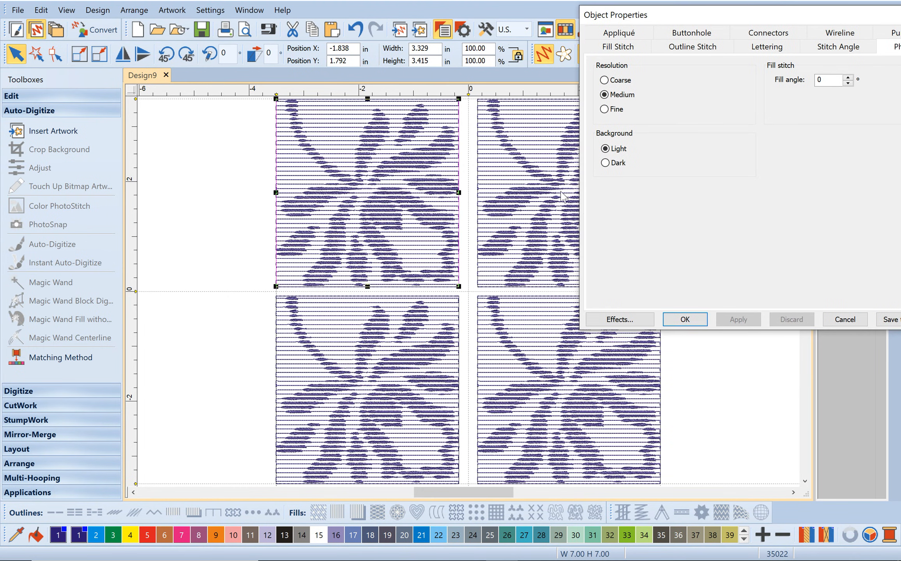
click(513, 207)
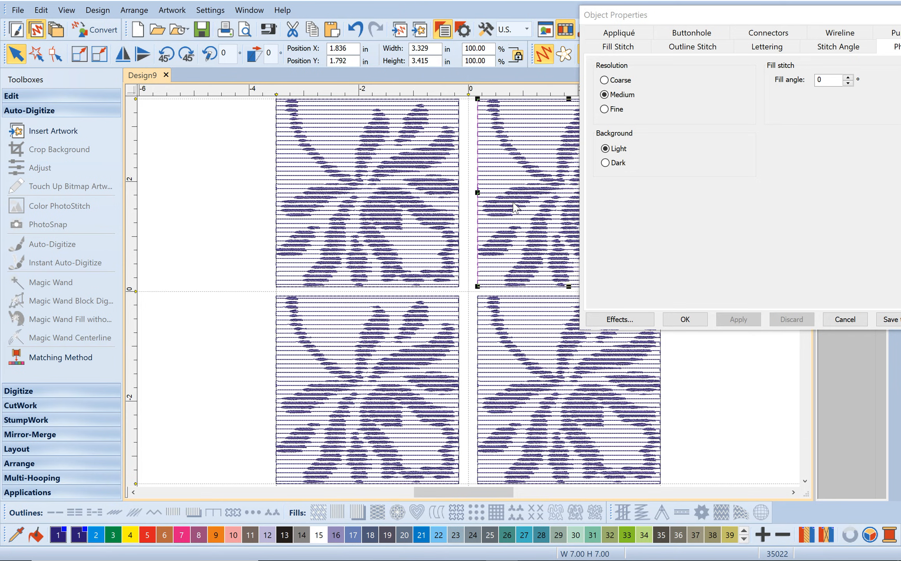
click(607, 83)
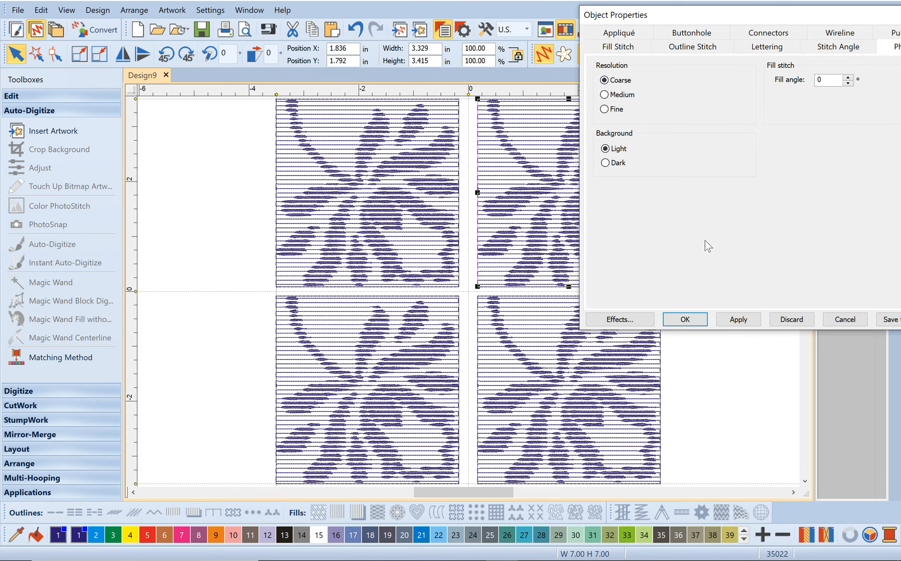
click(740, 318)
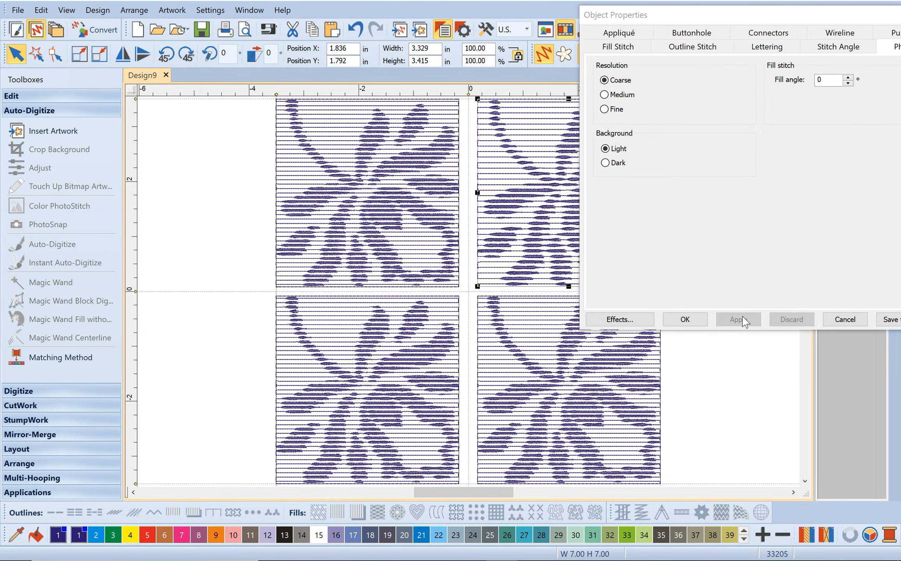
drag(650, 17, 740, 27)
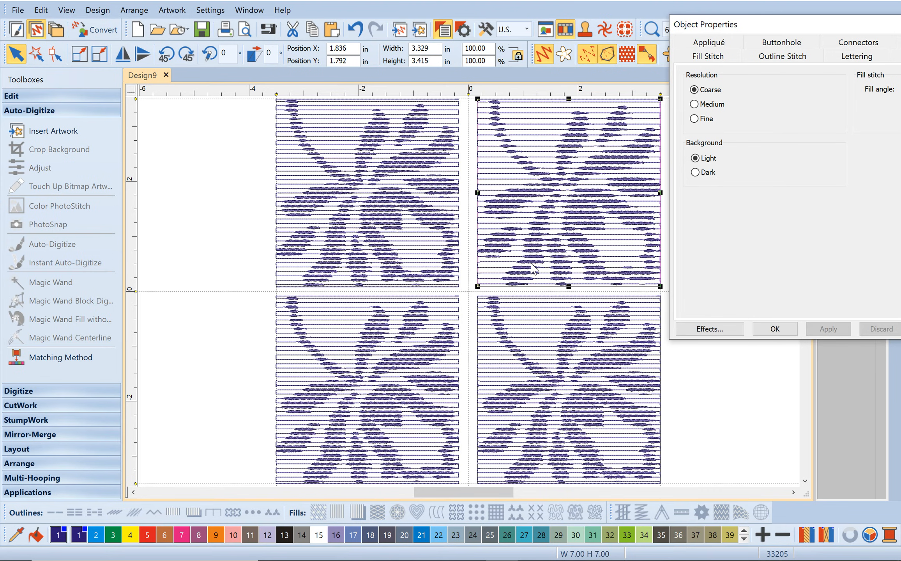
Apply Fine PhotoSnap resolution to the lower-left motif
click(361, 346)
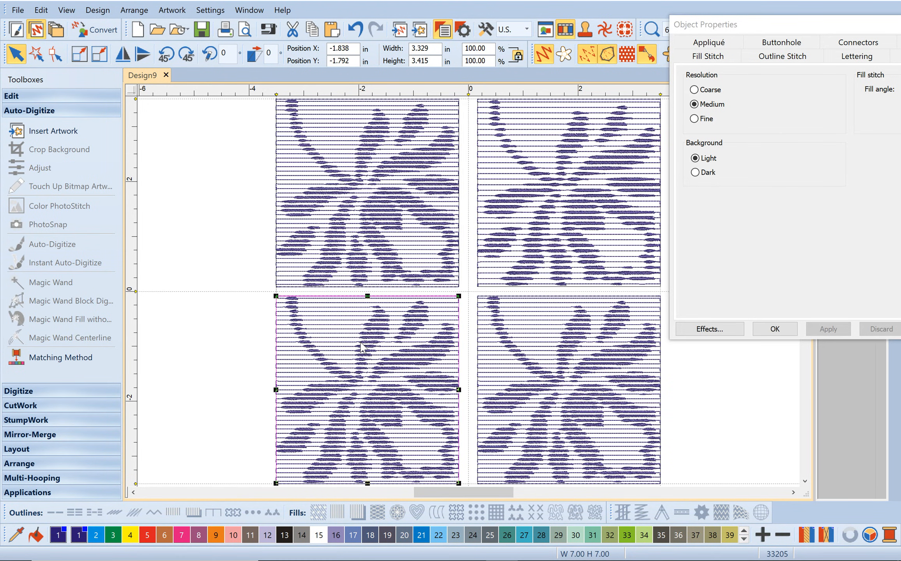
click(694, 119)
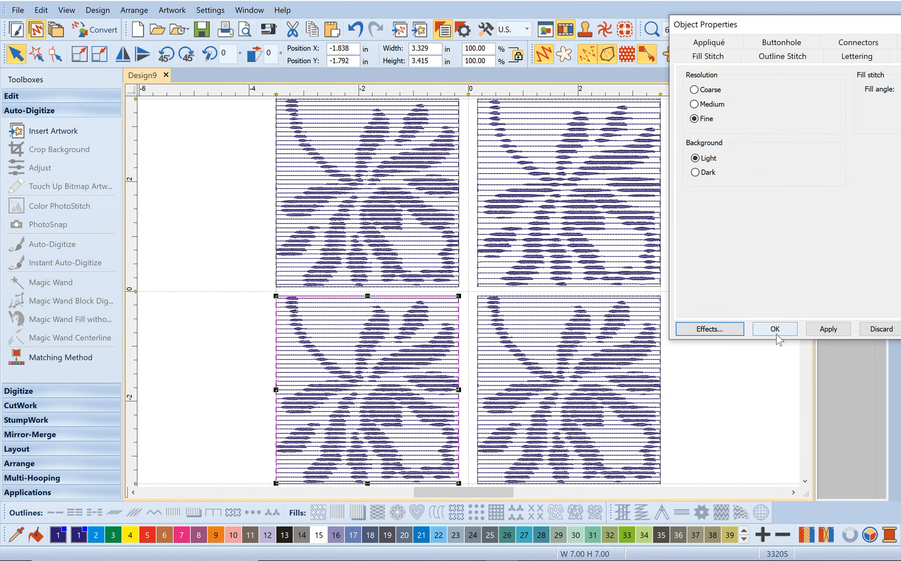
click(837, 335)
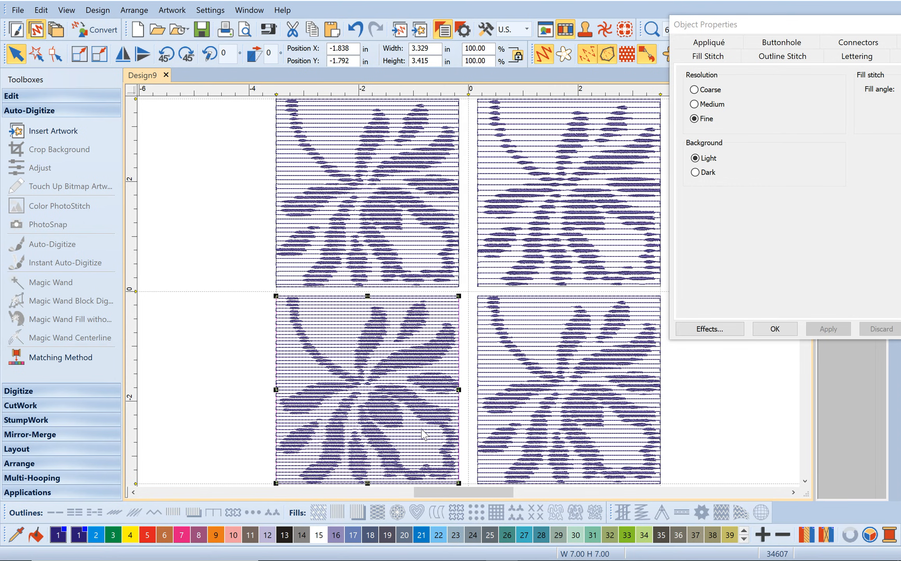
Try the Dark background setting on the lower-right PhotoSnap motif, and undo it
click(589, 388)
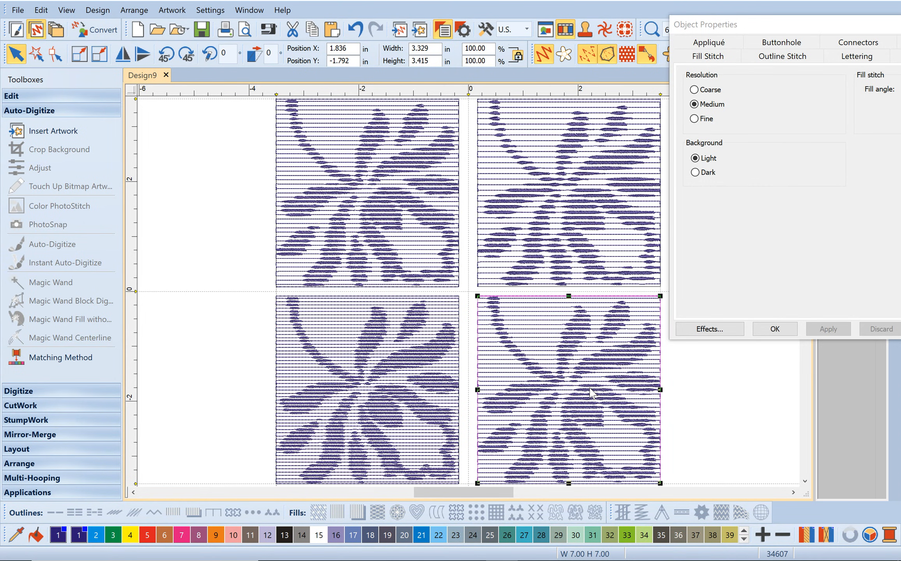
click(696, 175)
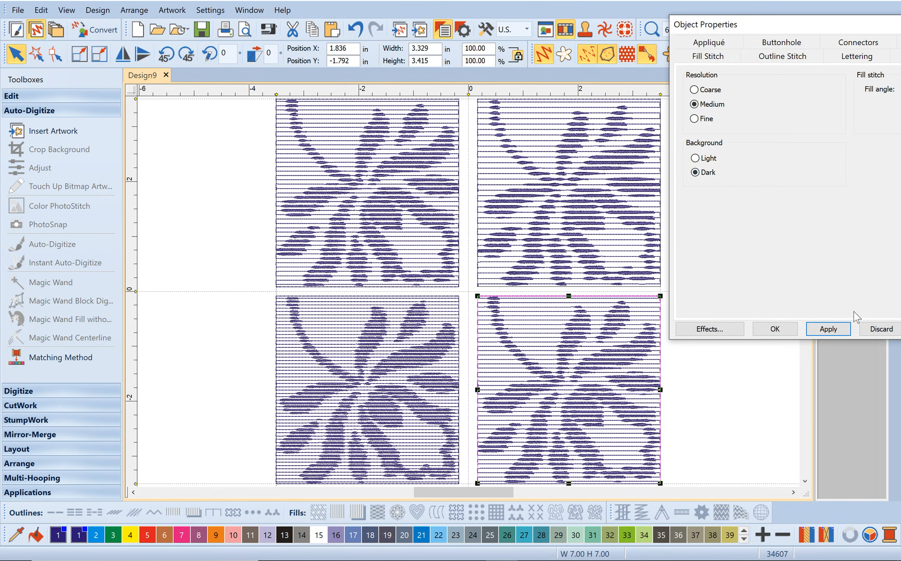
click(834, 330)
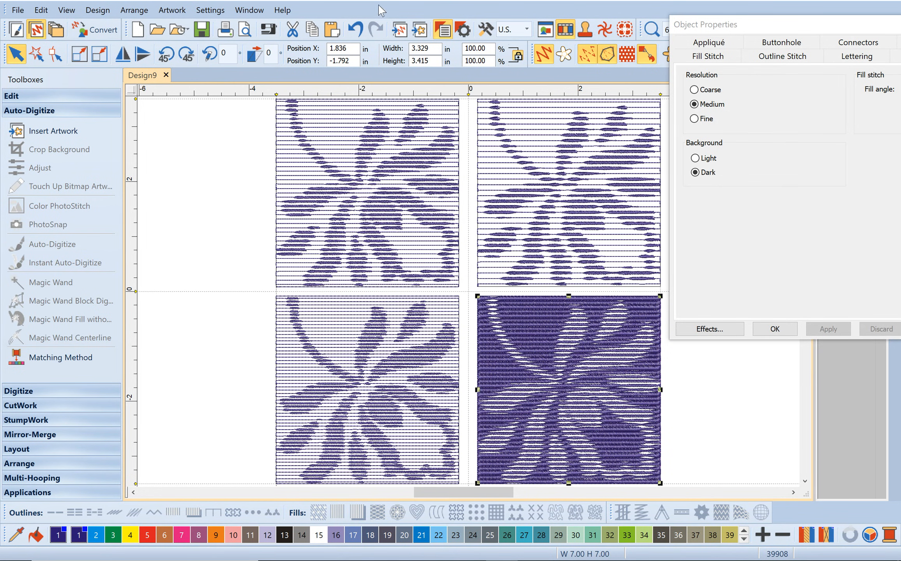
click(357, 31)
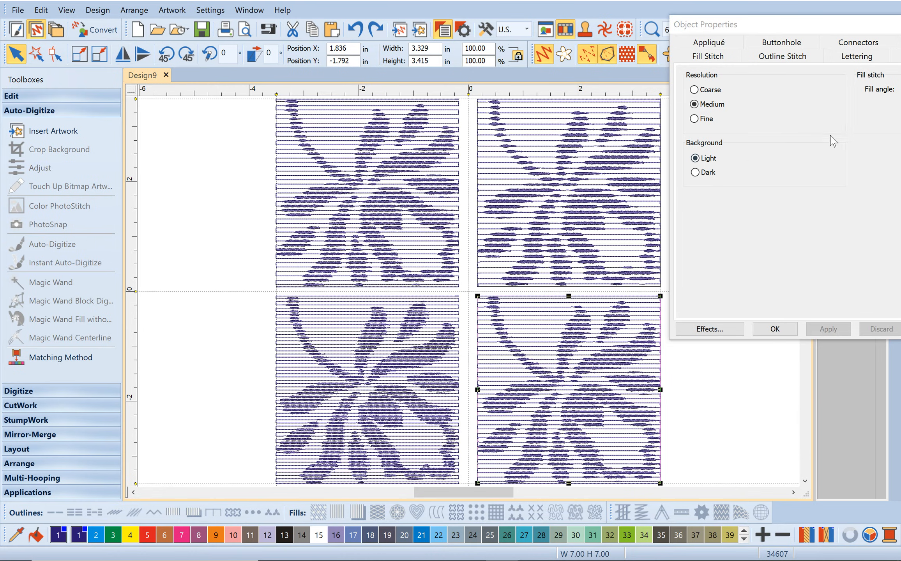
Set the PhotoSnap fill angle of the lower-right motif to 45 degrees and close its object properties
drag(817, 26, 214, 42)
double_click(307, 106)
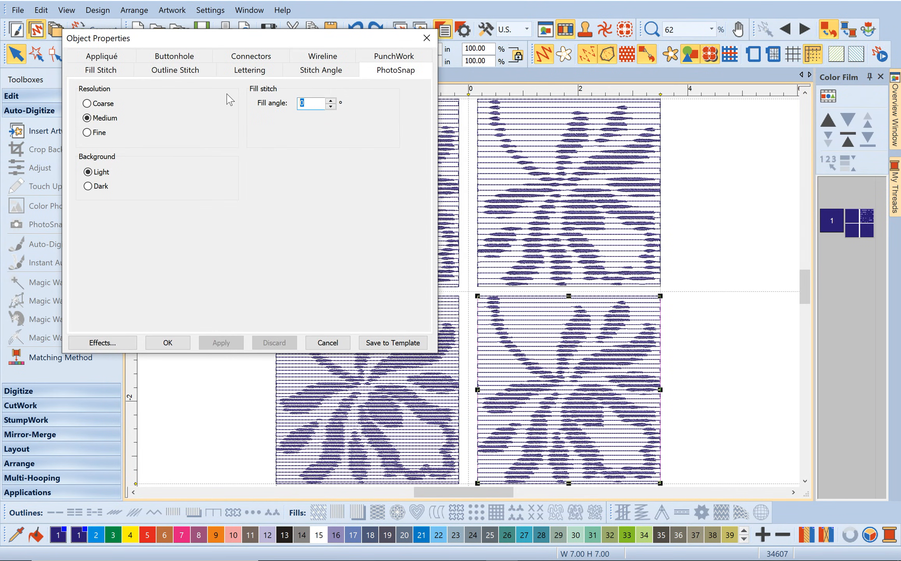
text(45)
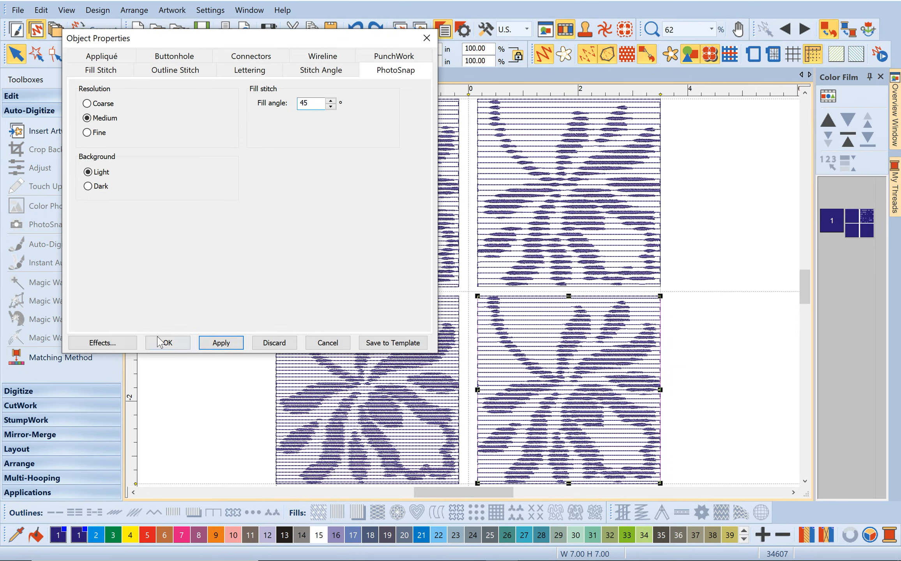
click(210, 343)
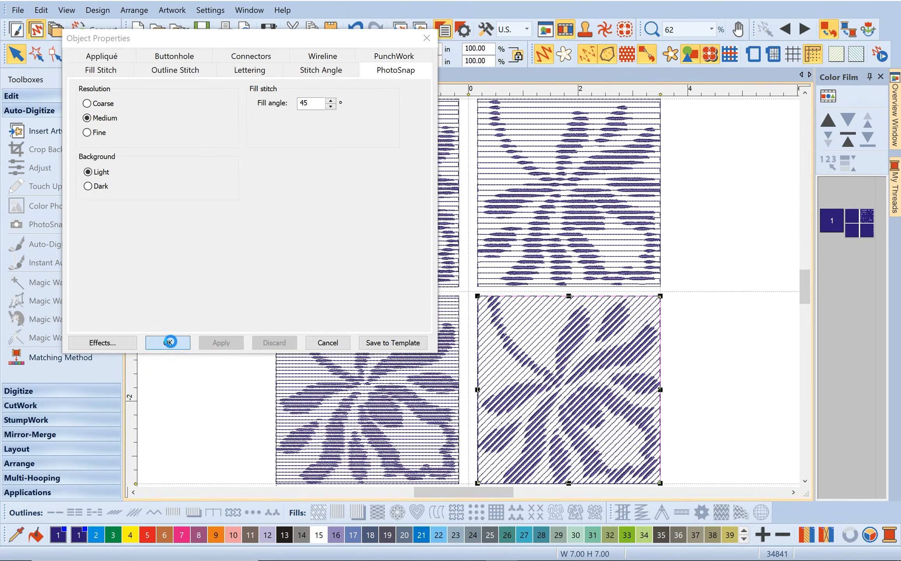
click(170, 342)
Set the pull compensation of all four PhotoSnap motifs to 0.40 mm
click(711, 29)
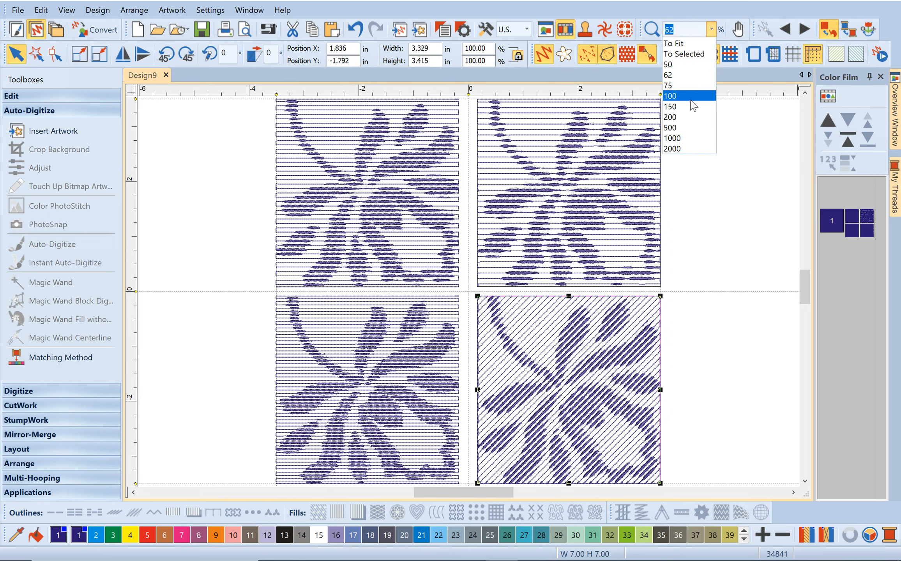
click(692, 96)
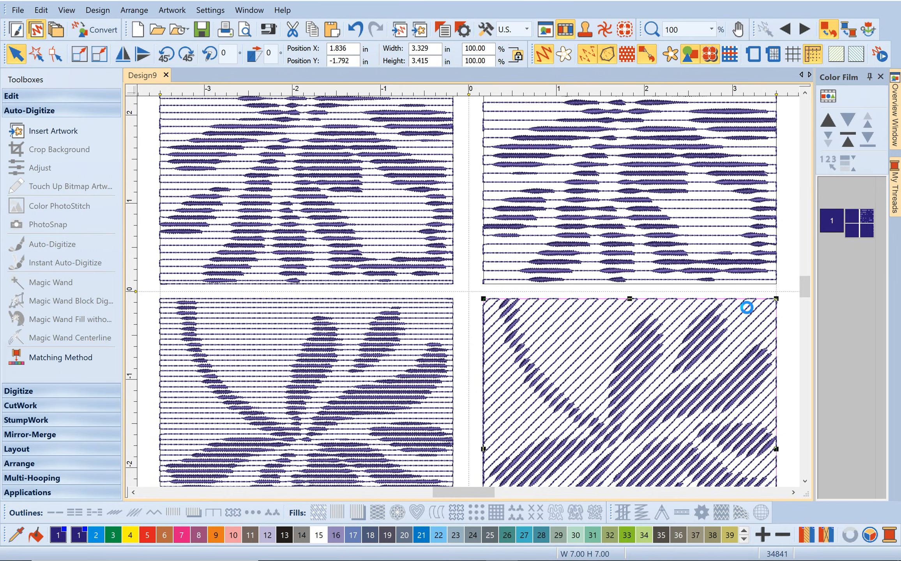
key(ctrl+a)
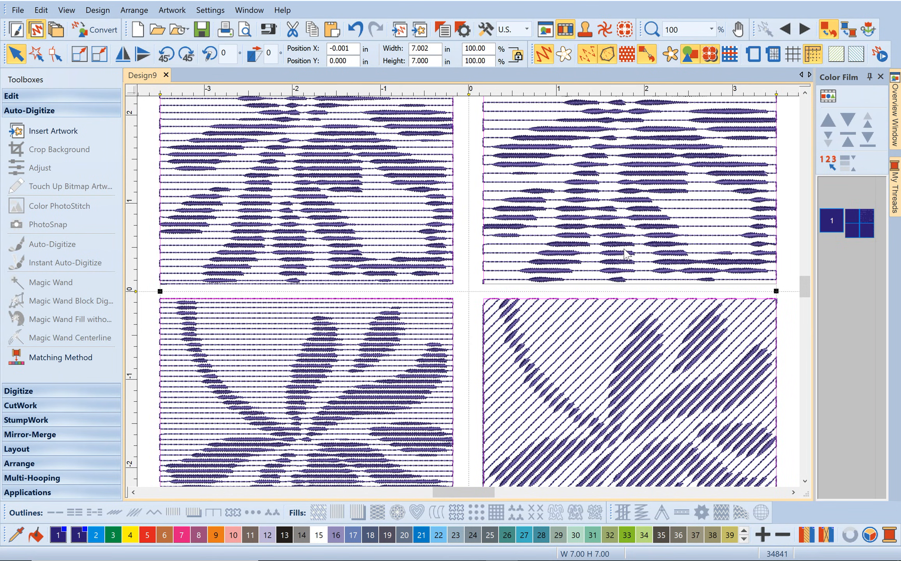
click(463, 30)
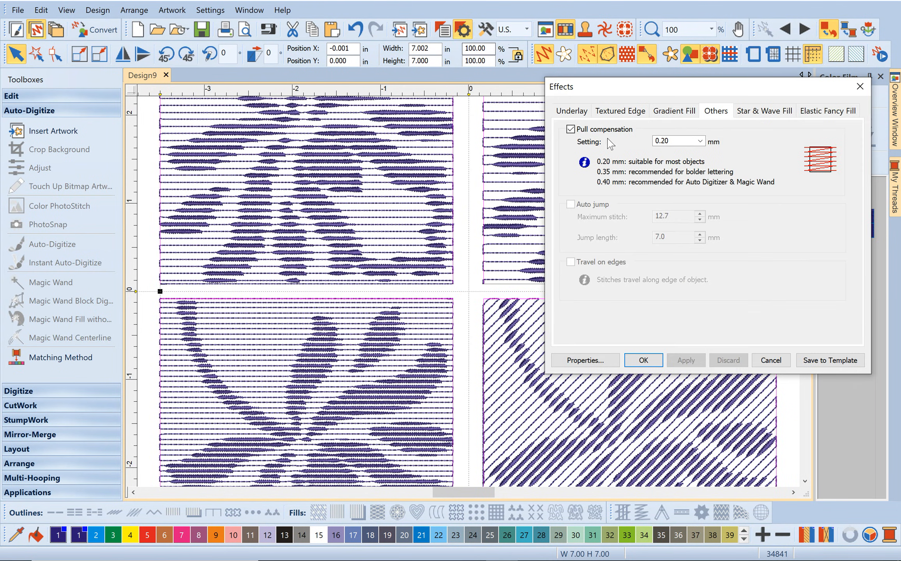
click(701, 143)
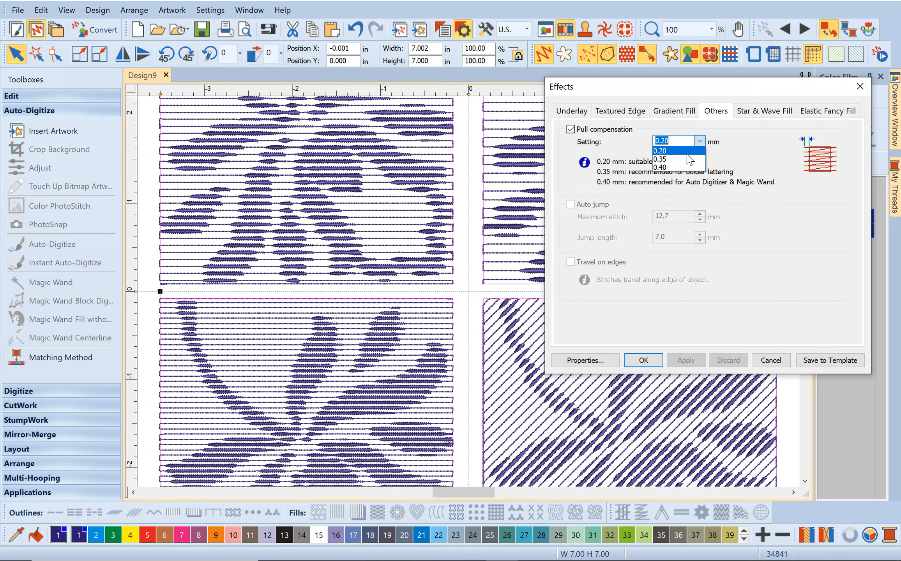
click(673, 170)
click(655, 359)
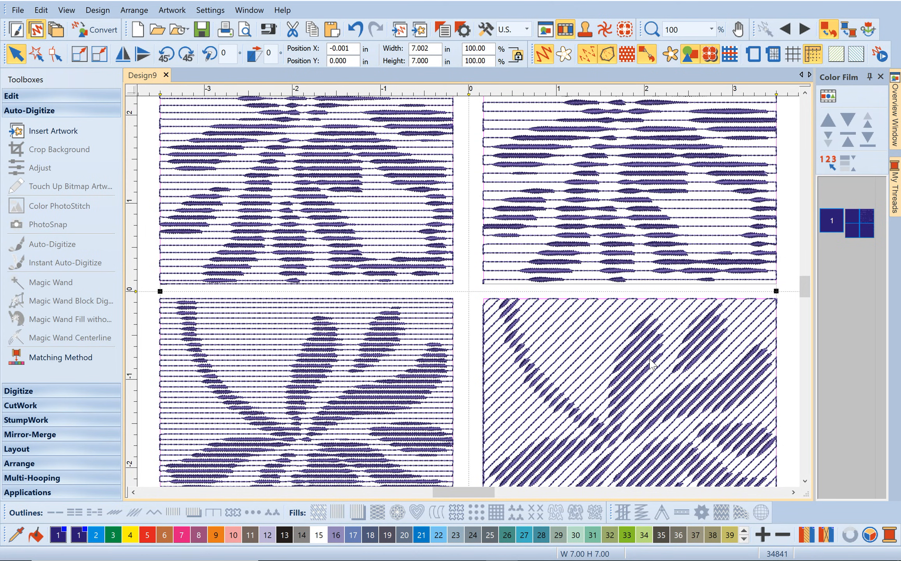
Close the quilt motif design without saving, and start a new blank design in the artwork drawing workspace
click(167, 75)
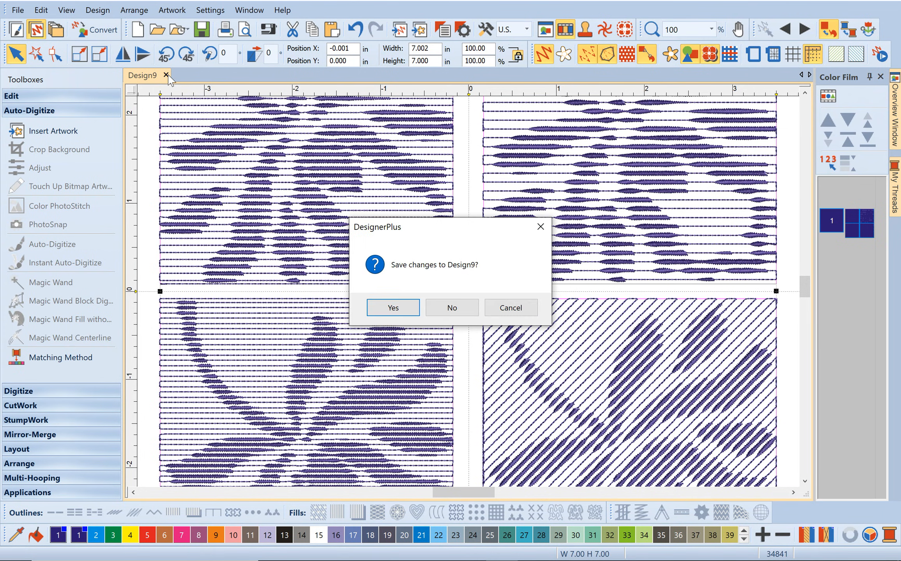
click(461, 314)
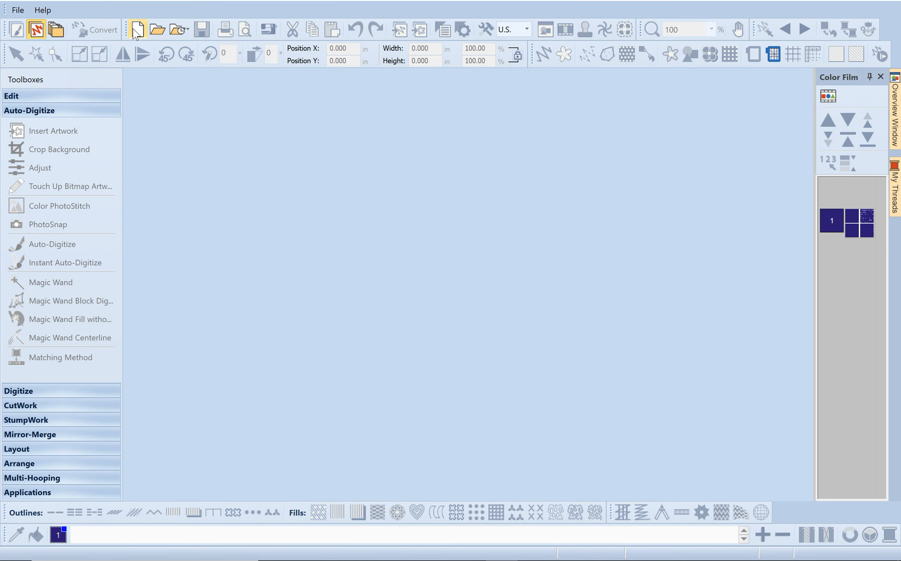
click(133, 28)
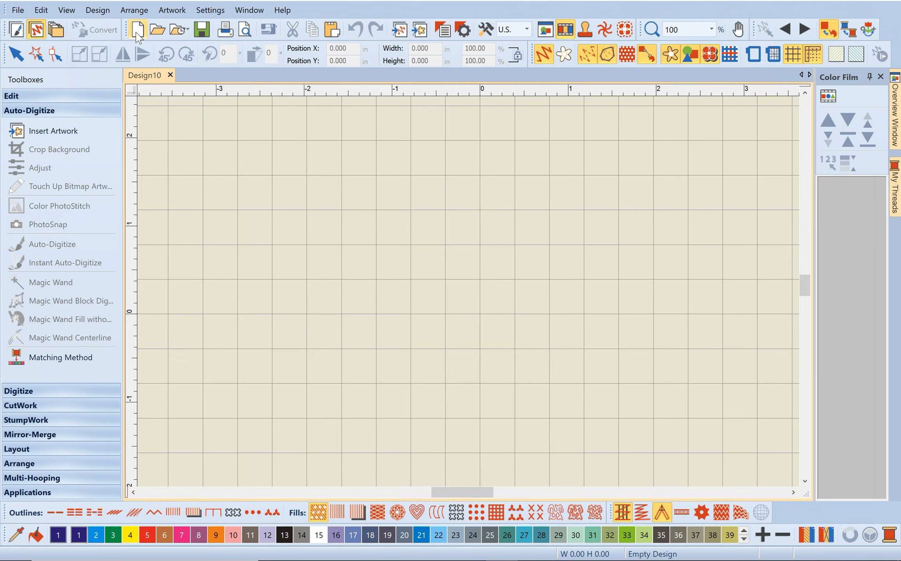
click(17, 31)
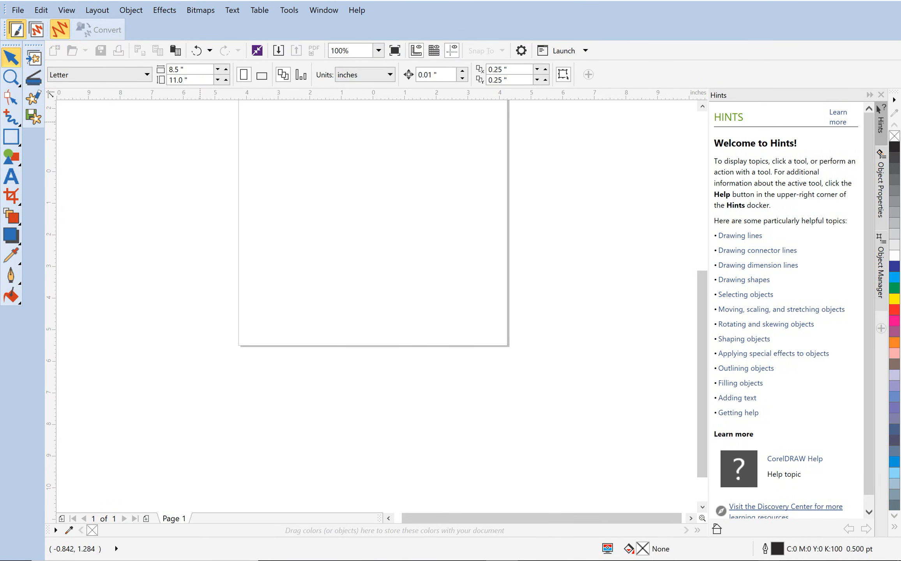
Disconnect the computer from its Wi-Fi network and reconnect with automatic connection enabled
click(769, 560)
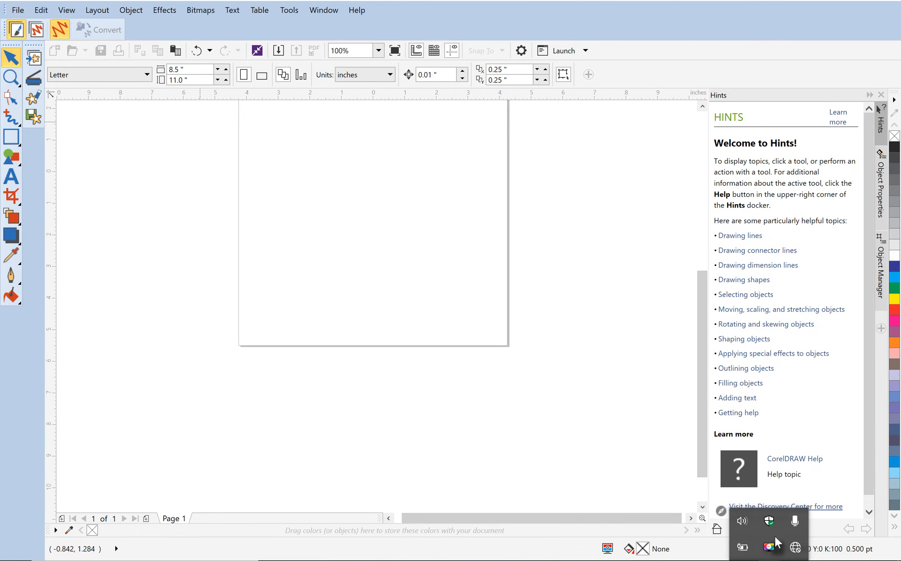
click(799, 553)
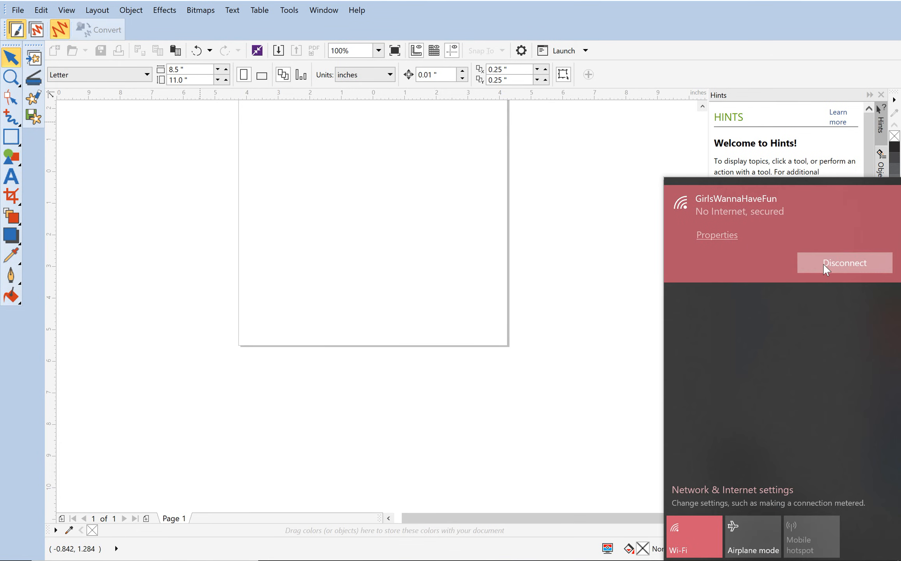
click(823, 263)
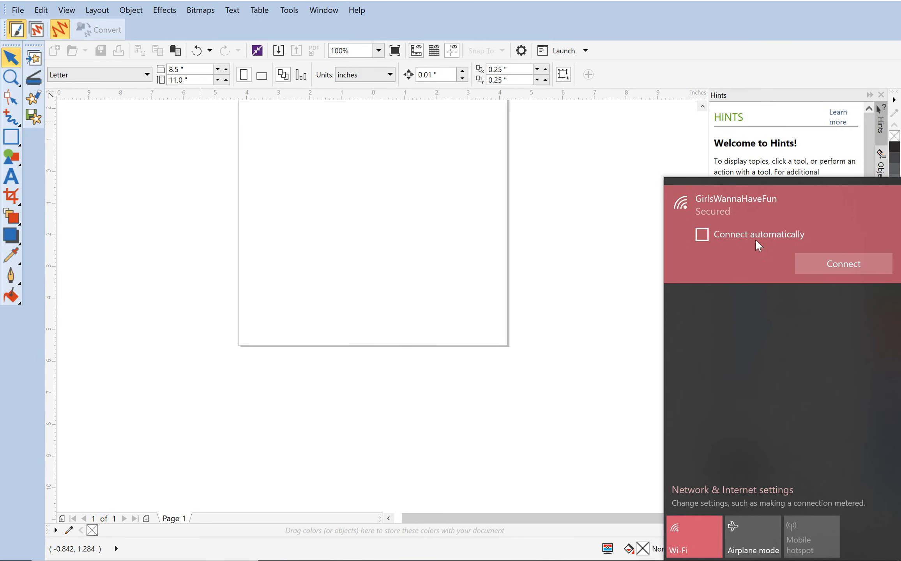
click(755, 239)
click(841, 260)
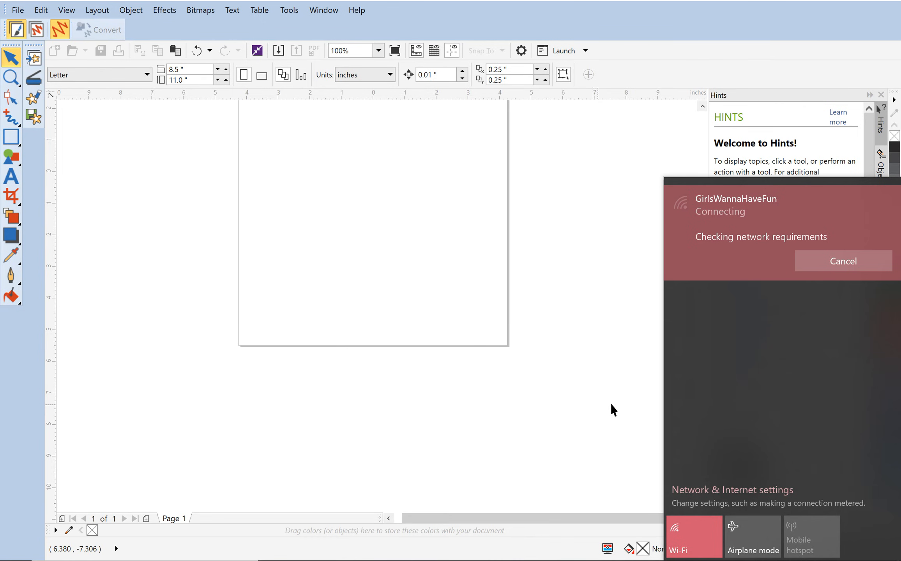
Open the Connect content browser, widened far enough to show its file thumbnails, with the tray hidden
click(612, 401)
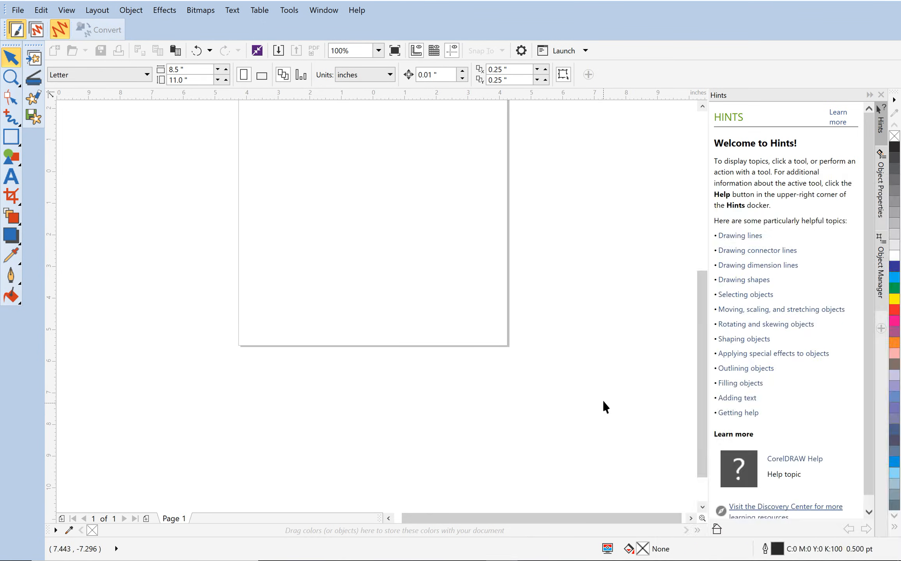
scroll(700, 329, up, 3)
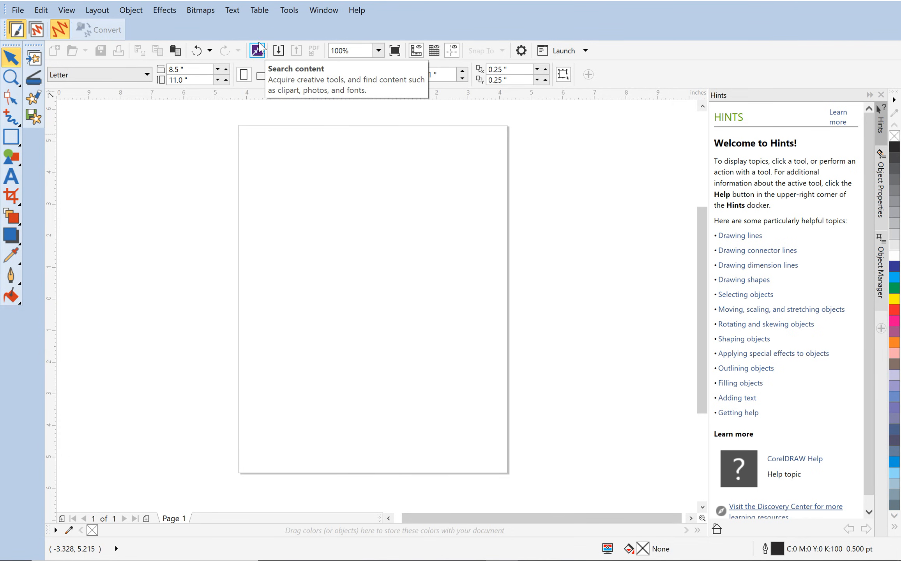
click(260, 55)
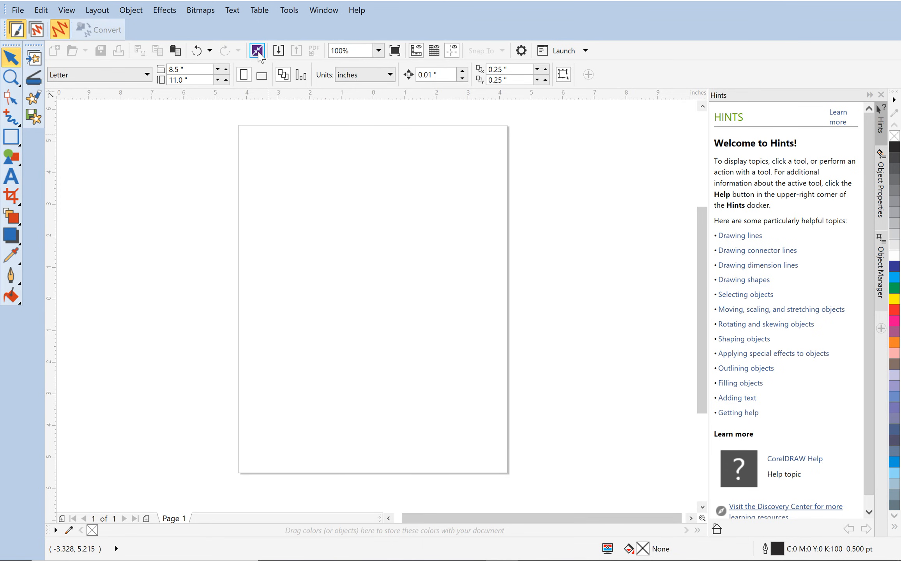
click(257, 50)
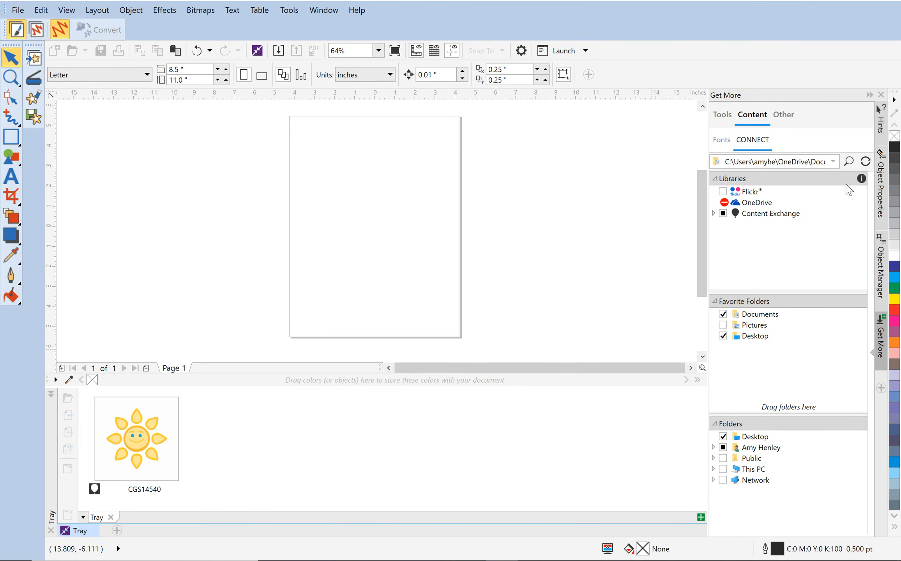
click(705, 317)
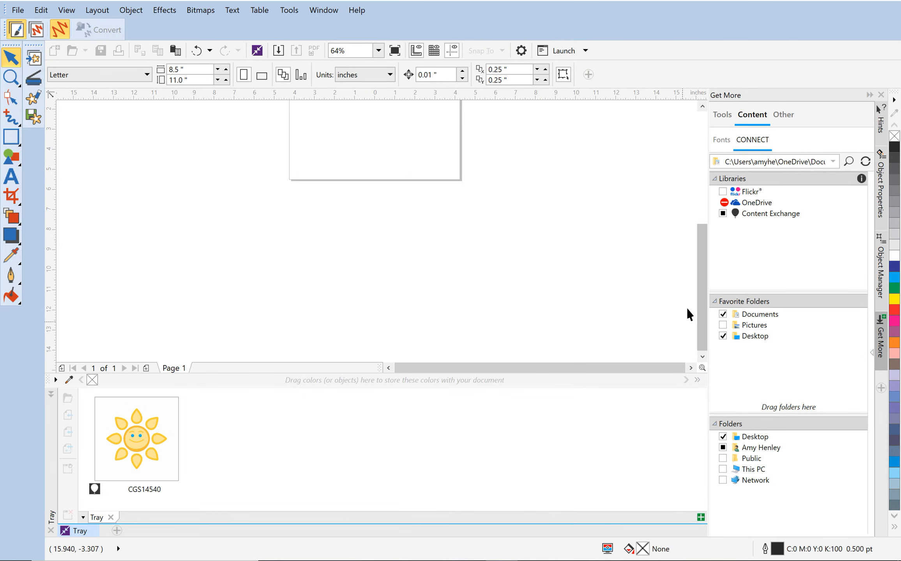
drag(708, 244, 590, 250)
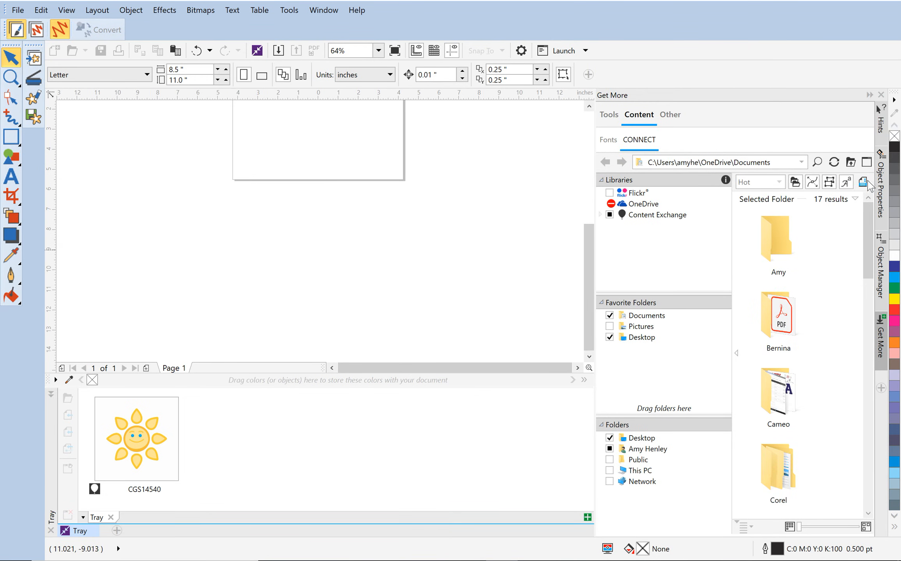
click(865, 166)
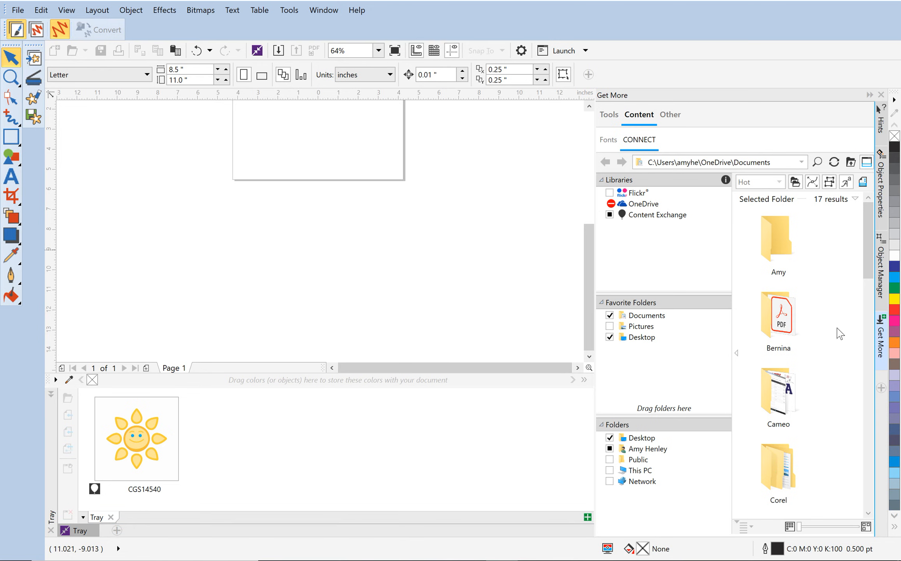
click(866, 166)
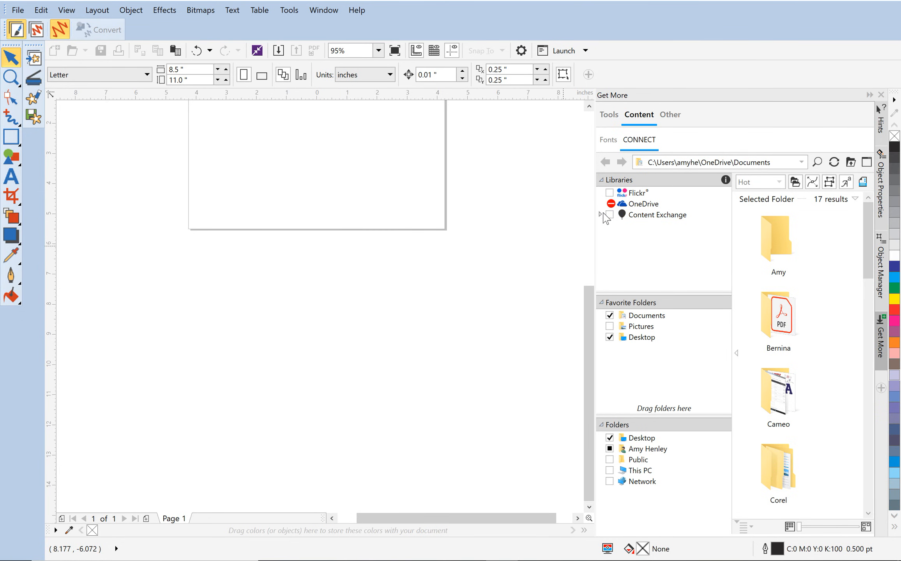
Expand the Content Exchange library and its Clipart category to list the clipart folders
click(601, 215)
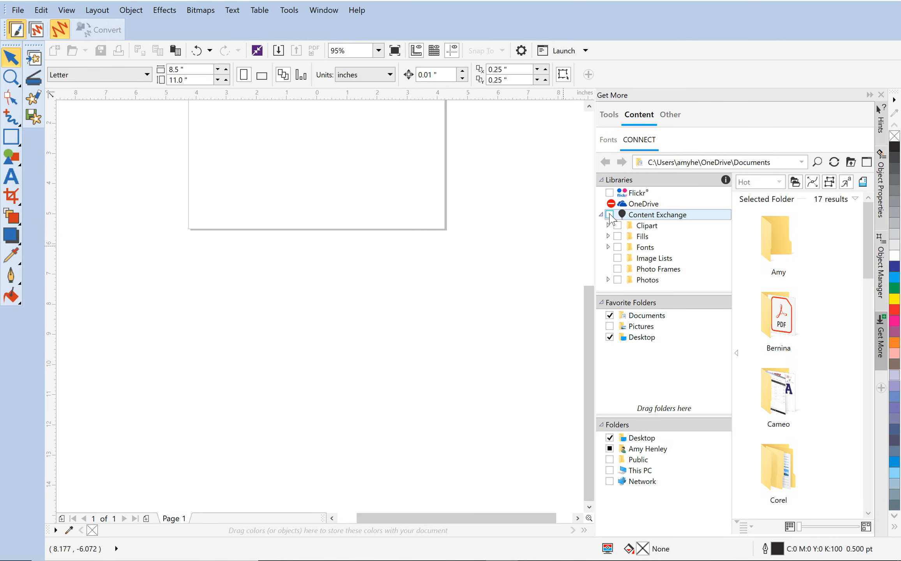
click(610, 215)
click(610, 216)
click(601, 215)
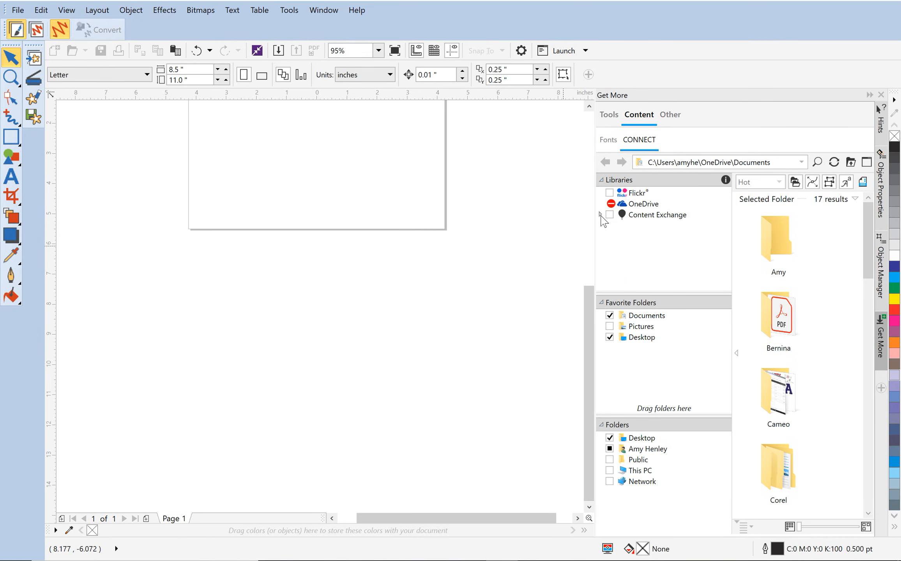
click(601, 215)
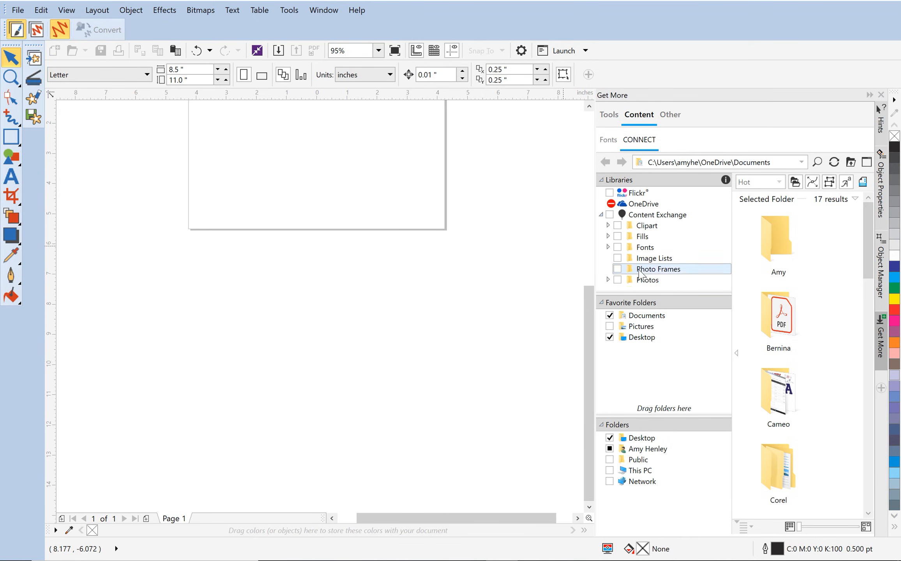
click(608, 225)
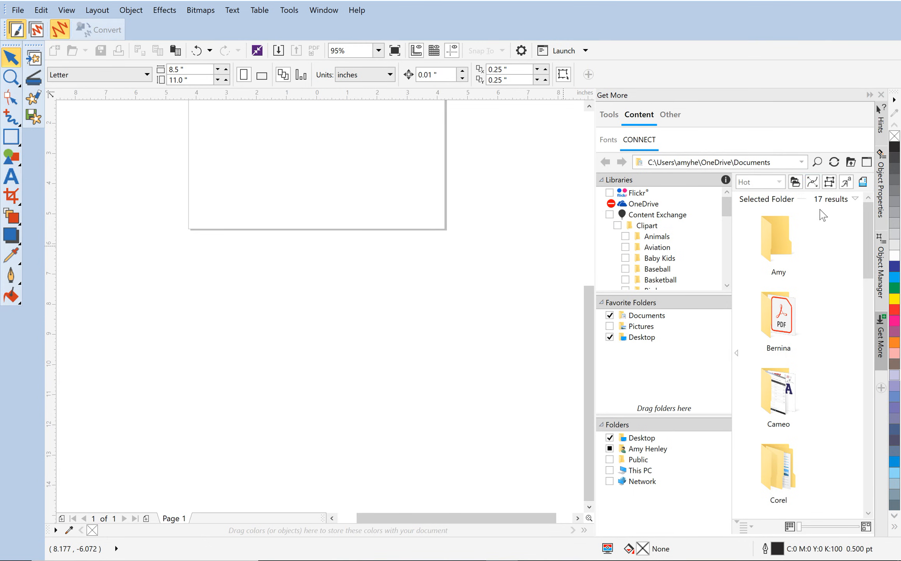
Display the contents of the Baby Kids folder in the Content Exchange clipart
click(813, 183)
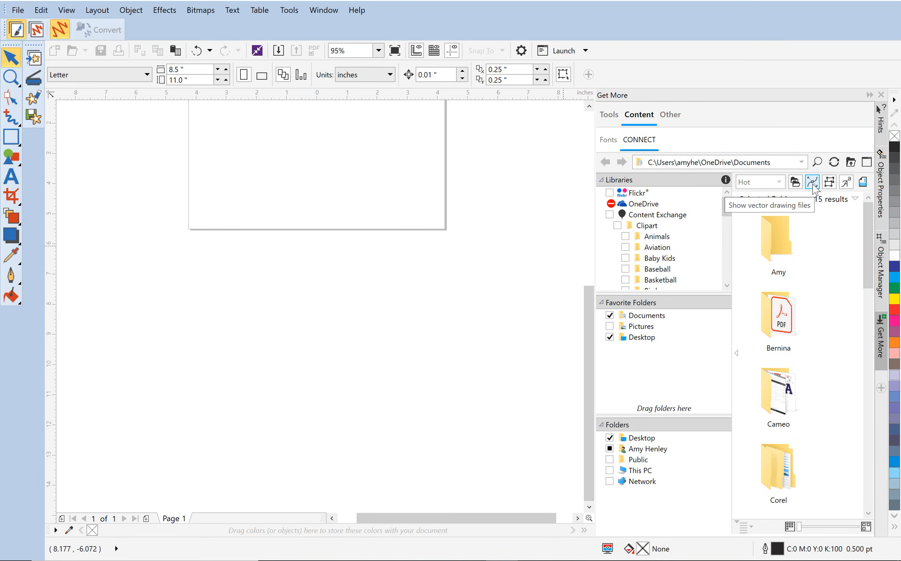
click(812, 183)
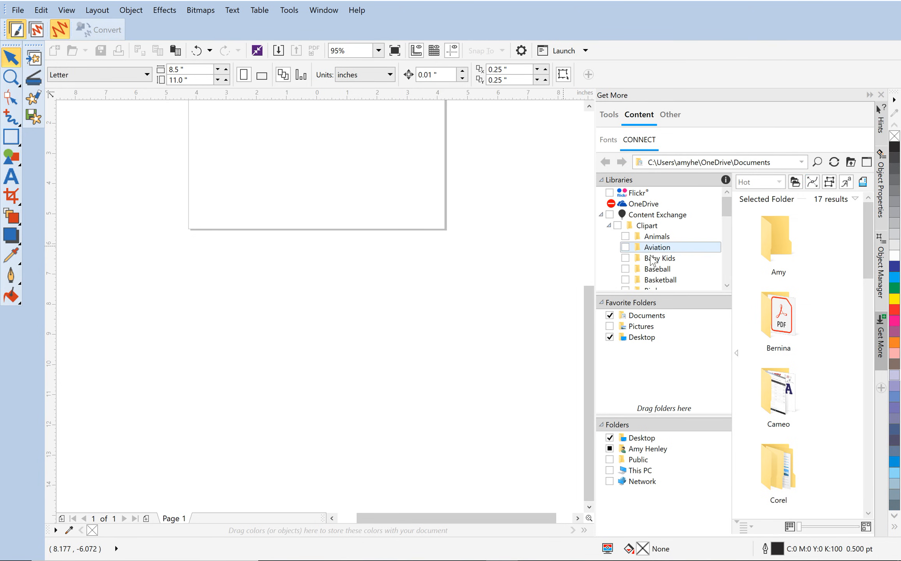
drag(729, 214, 729, 221)
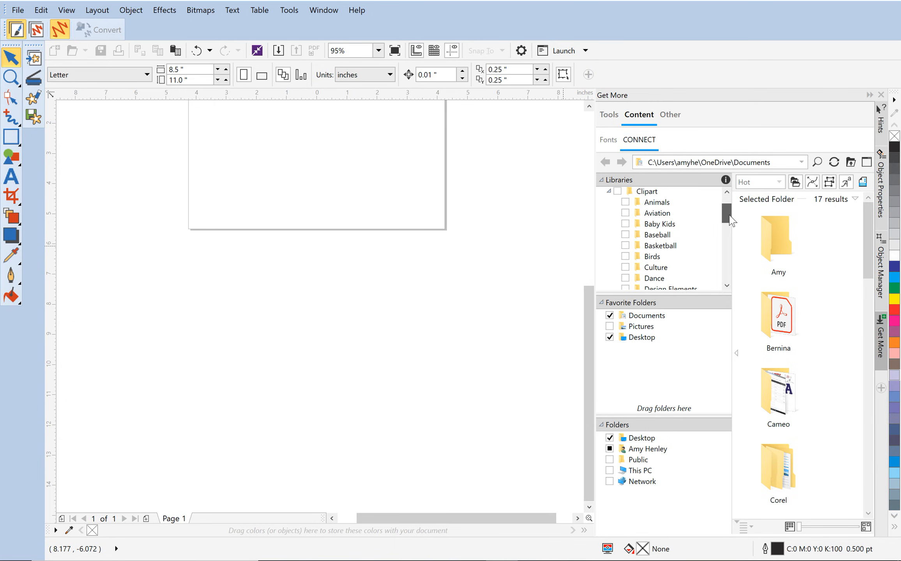
drag(729, 216, 729, 215)
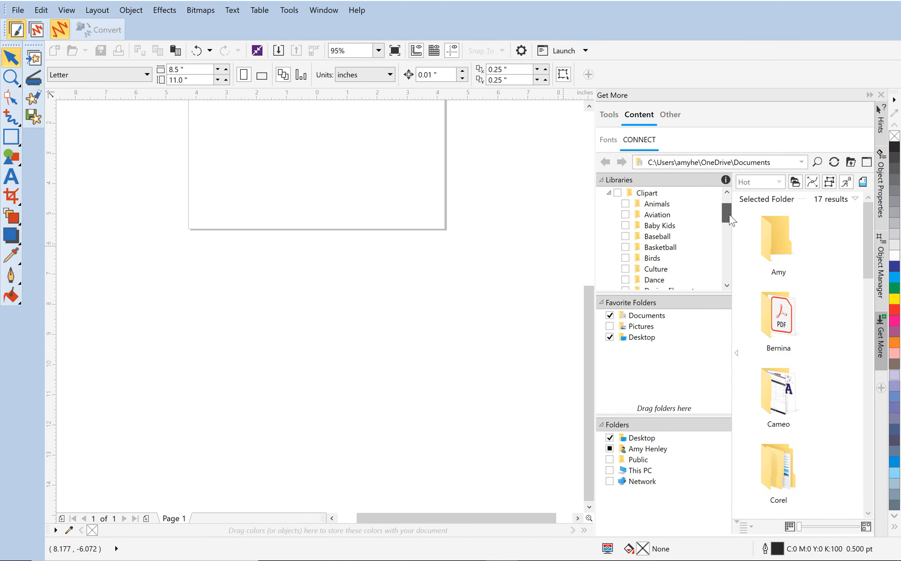
click(671, 230)
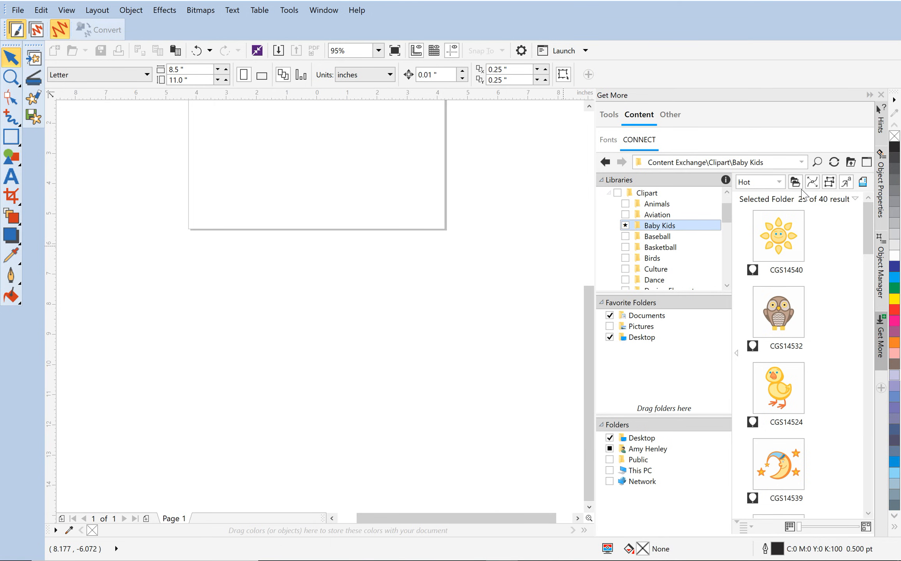
click(812, 182)
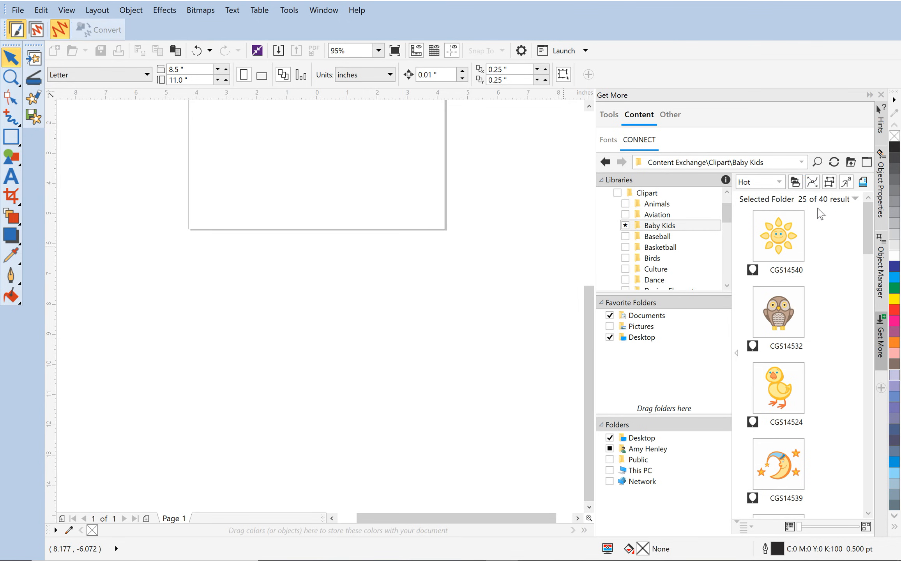
Show the tray and add the smiling sun clipart CGS14540 from the Baby Kids folder to it
mouse_move(780, 250)
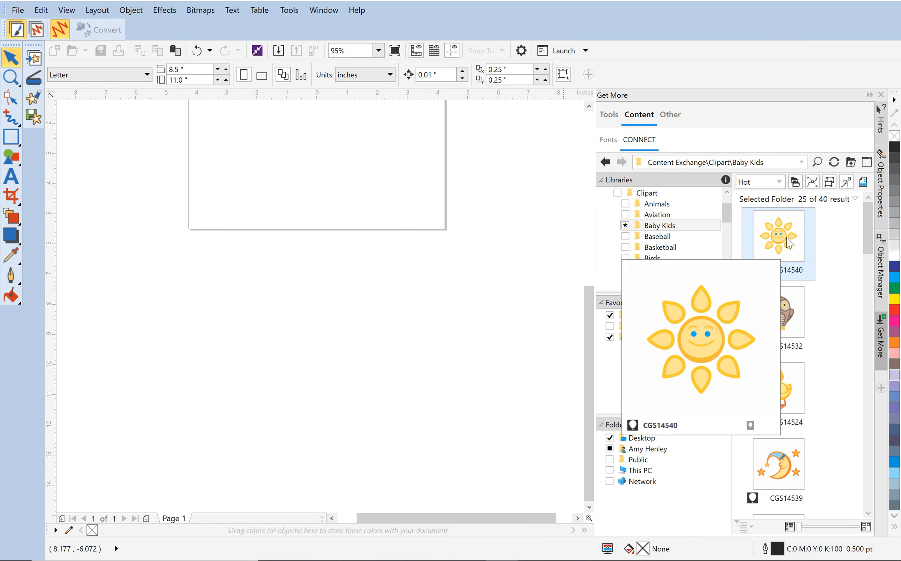
click(787, 238)
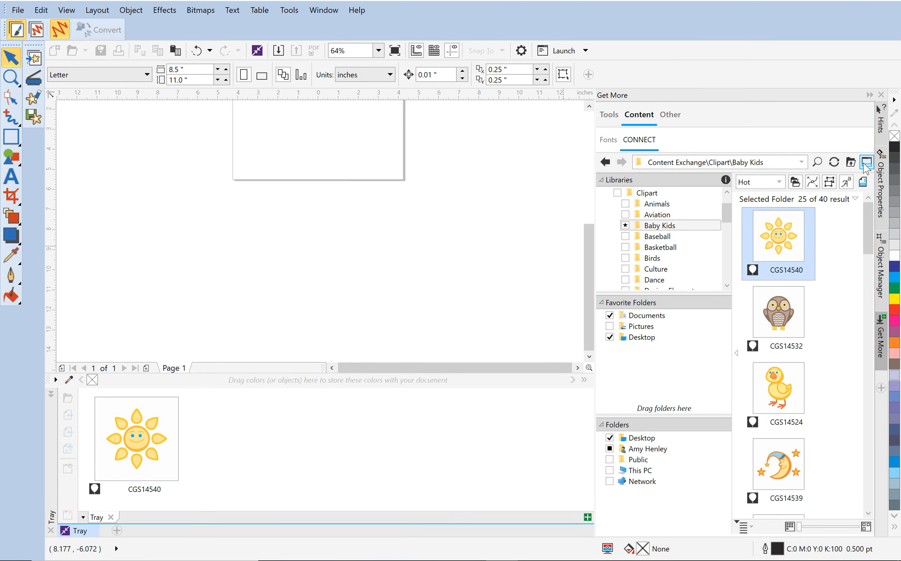
mouse_move(130, 436)
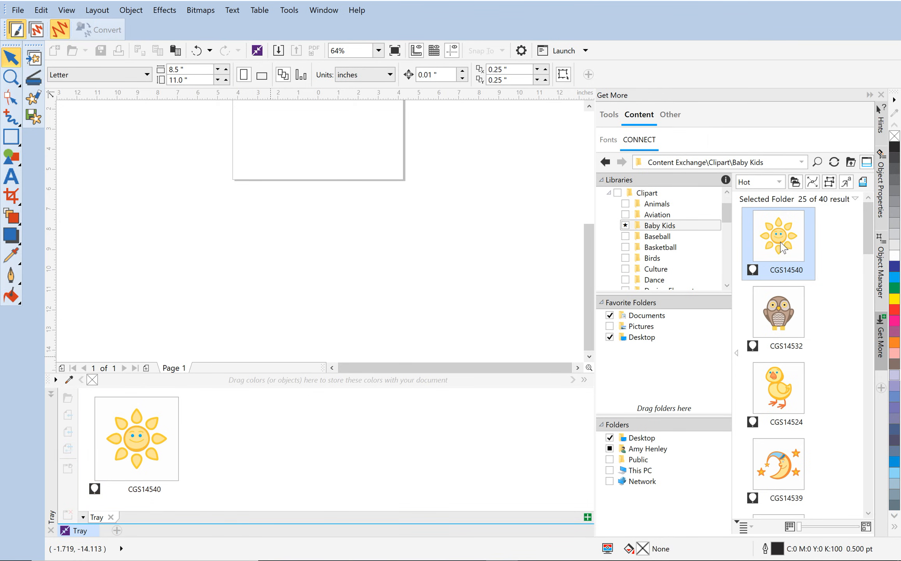
mouse_move(784, 243)
drag(785, 247, 271, 472)
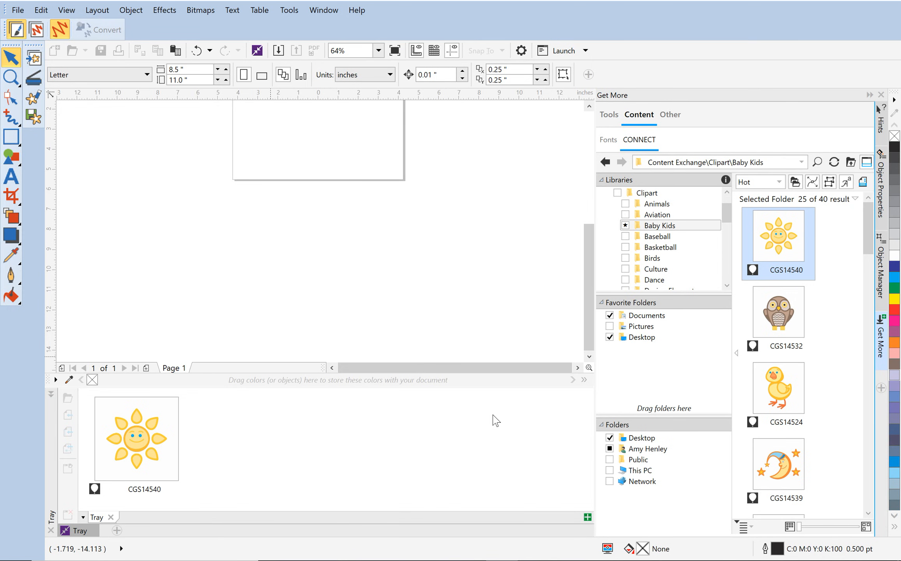
Place the sun clipart from the tray on the page and move it to the upper middle of the page
drag(129, 459, 308, 140)
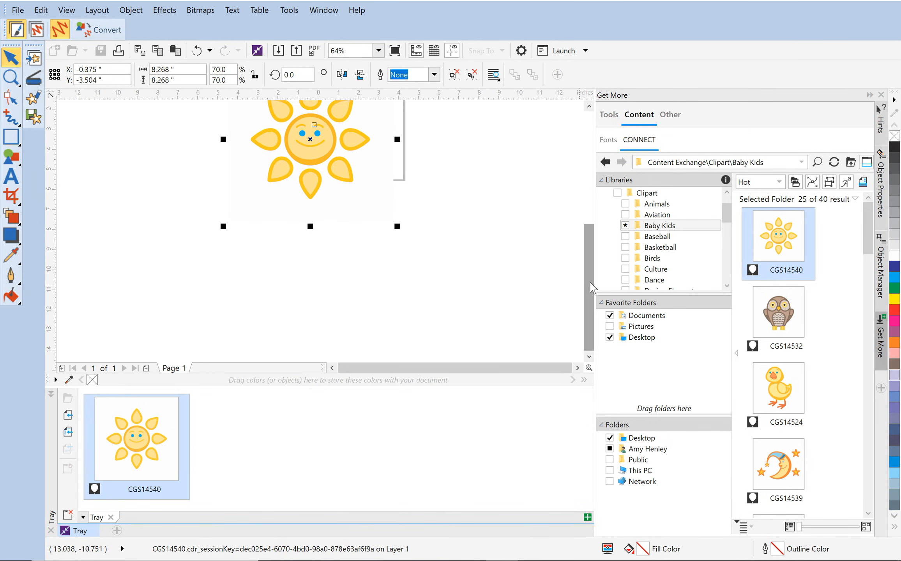
scroll(356, 191, up, 3)
drag(338, 276, 346, 189)
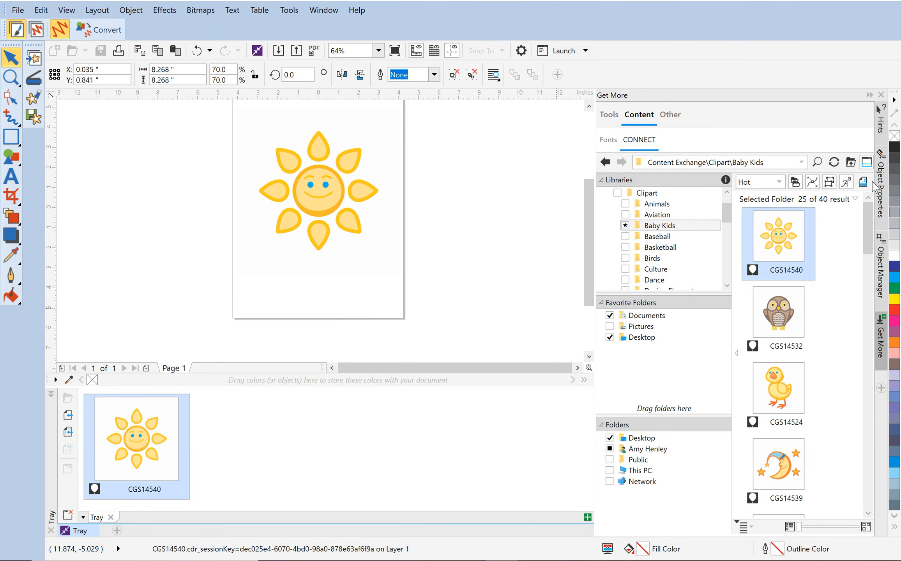
Hide the tray and collapse the content browser to free the drawing area
click(867, 163)
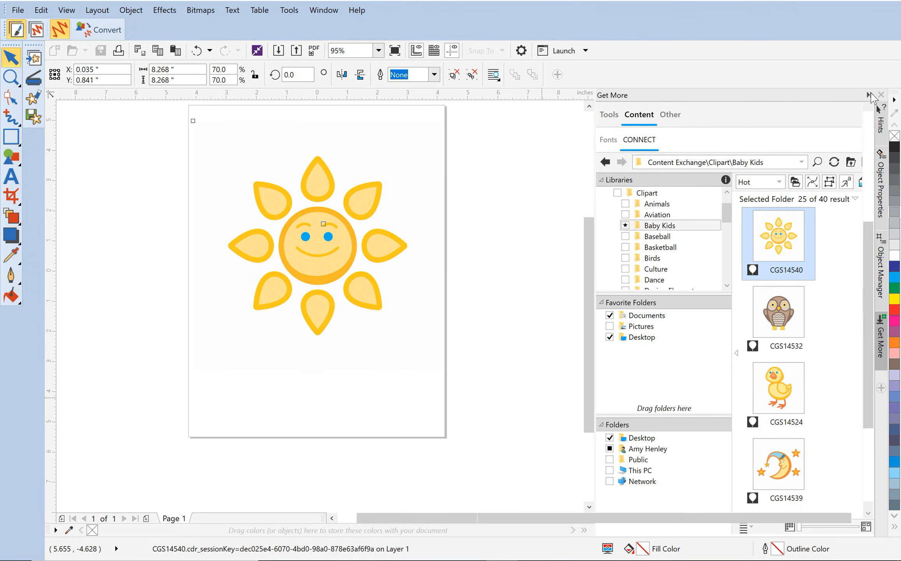
click(869, 95)
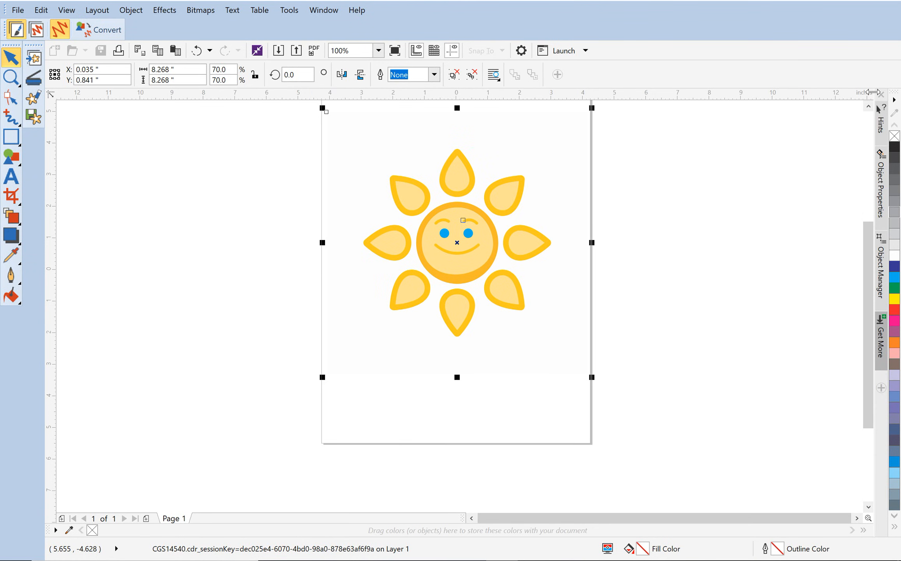
click(882, 337)
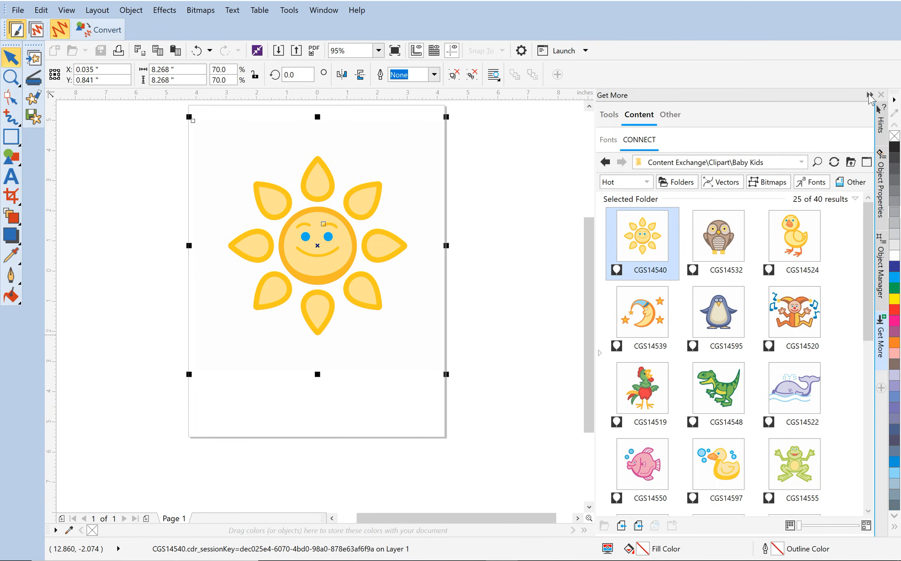
click(869, 96)
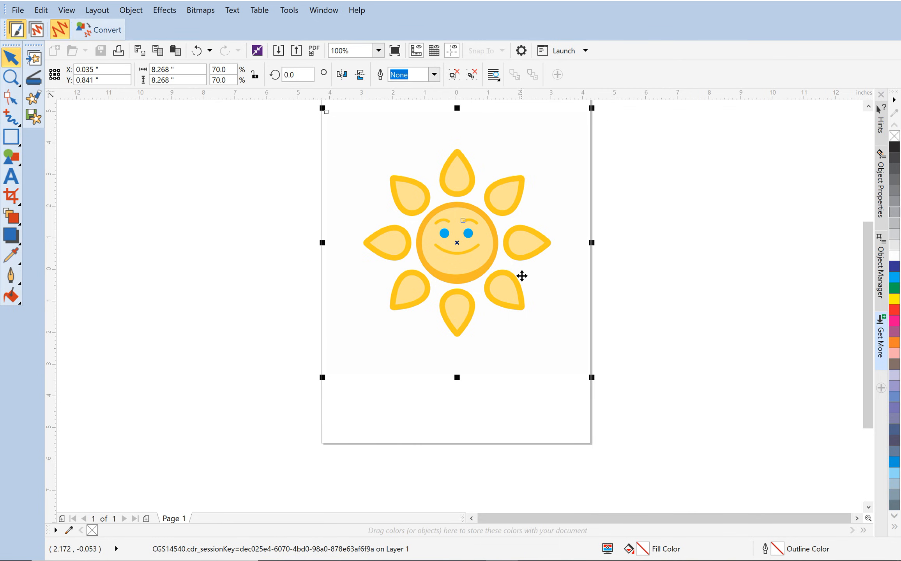
Scale the sun clipart to 60% with its proportions locked, center it on the page and deselect it
click(256, 74)
click(254, 77)
double_click(222, 69)
text(60)
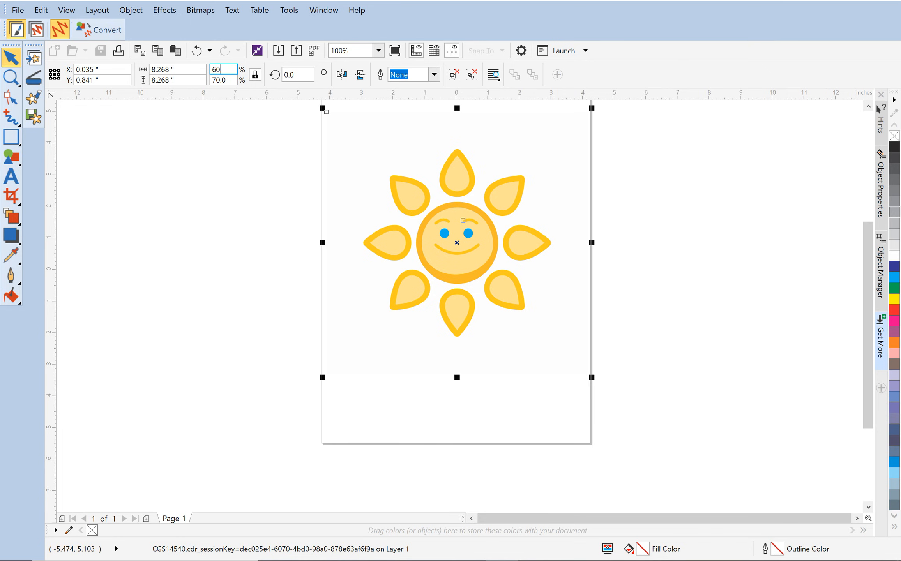
key(Return)
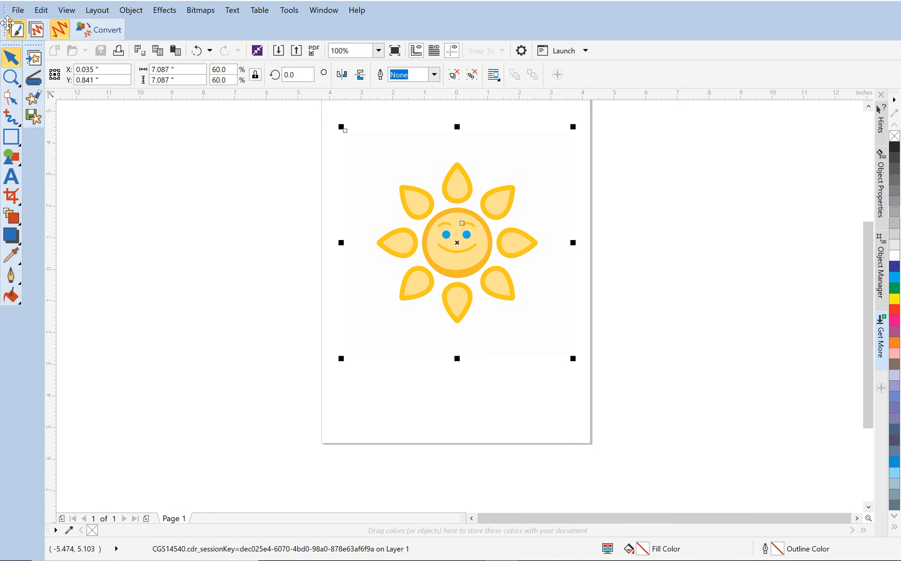
key(p)
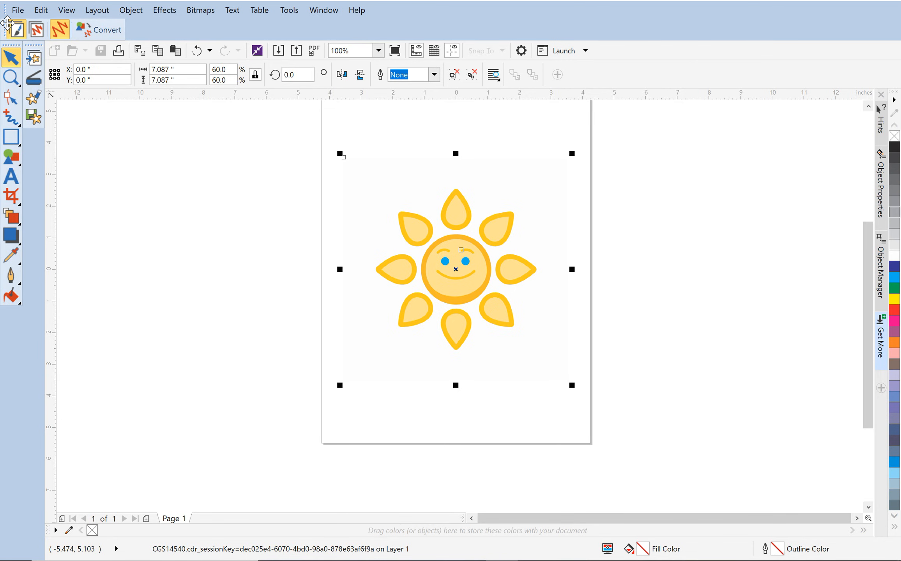
click(139, 241)
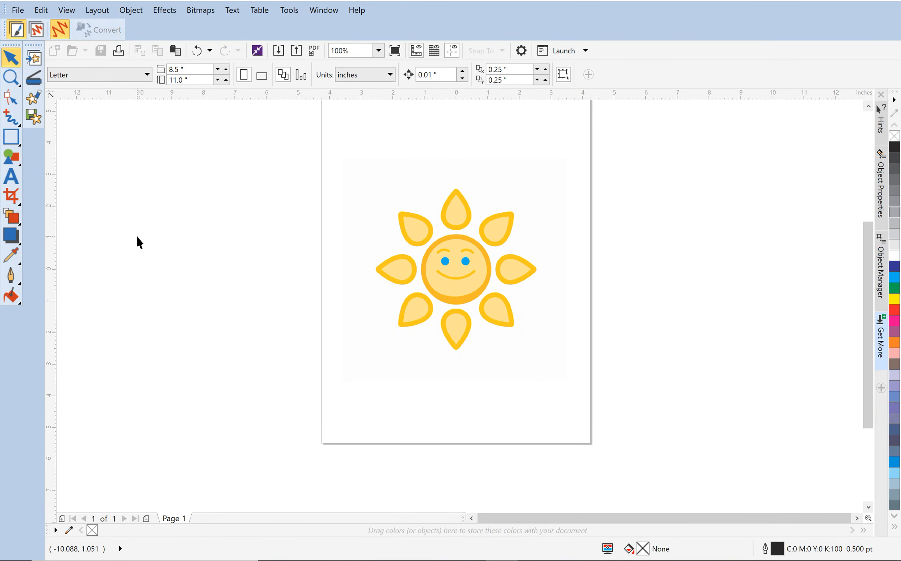
Add the artistic text "Hello" in 24 pt Arial below the sun, near the page's lower-left corner
click(11, 178)
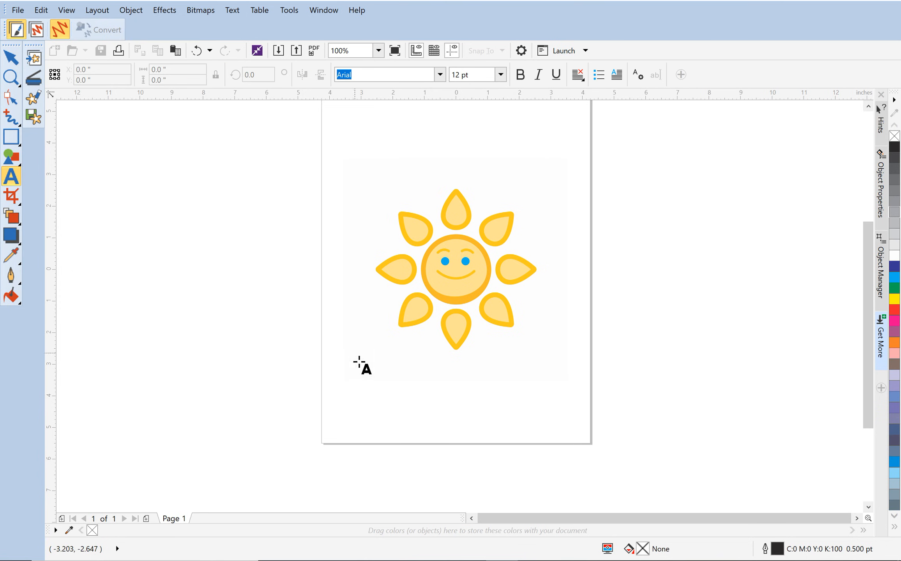
click(353, 404)
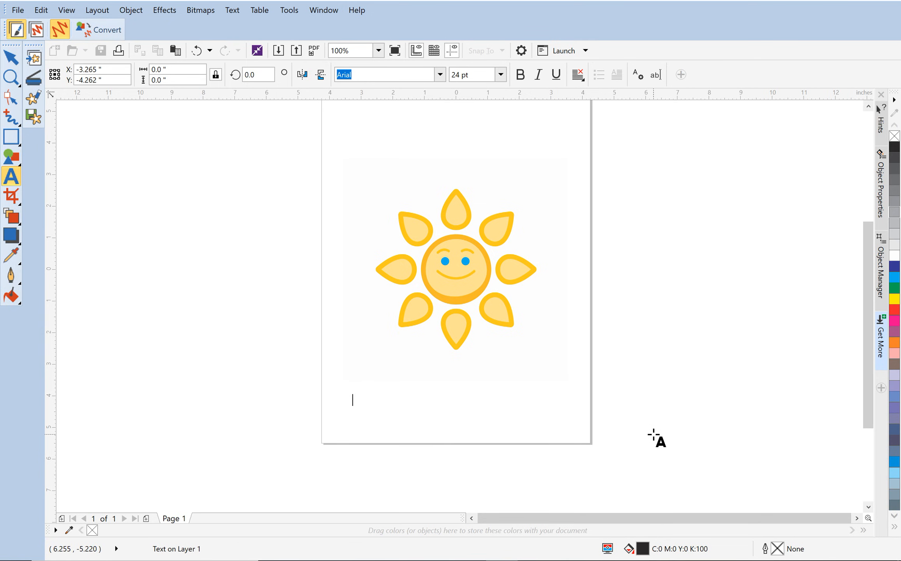
text(Hello)
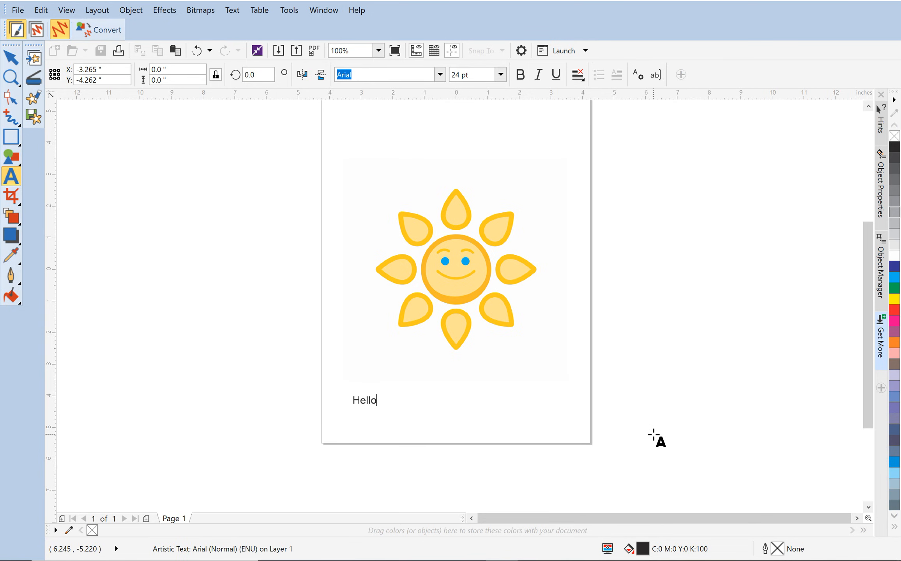
Extend the artistic text to read "Hello Sunshine" and set its font to Comic Sans MS
text( Sunshine)
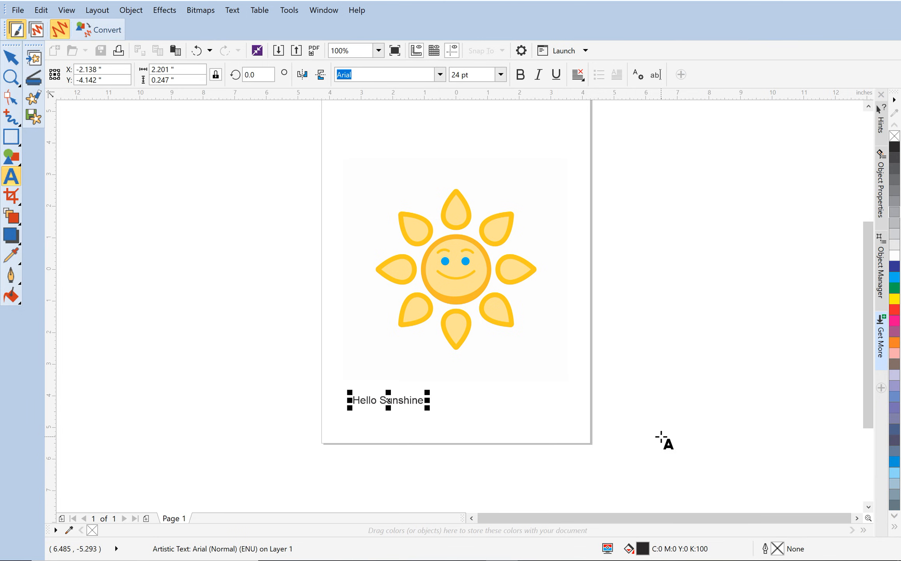
click(13, 61)
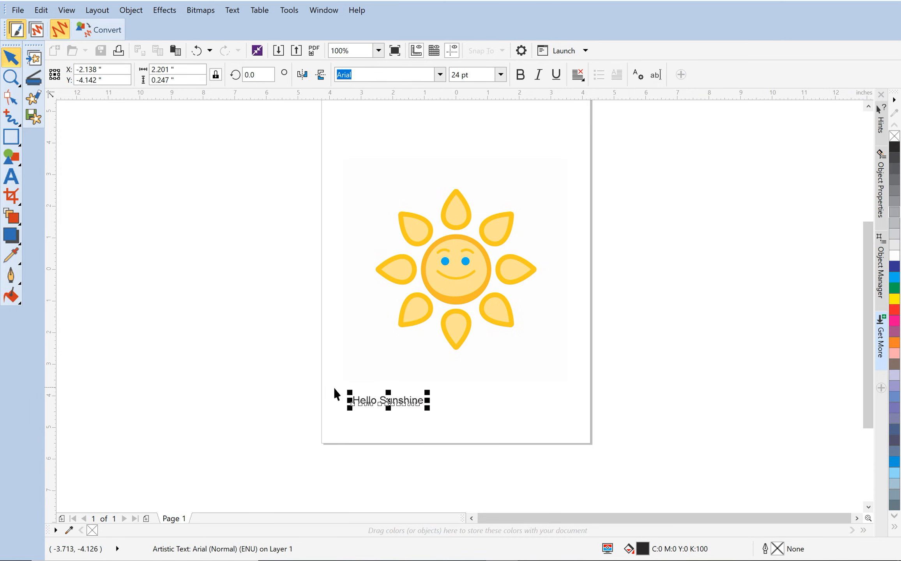
click(440, 75)
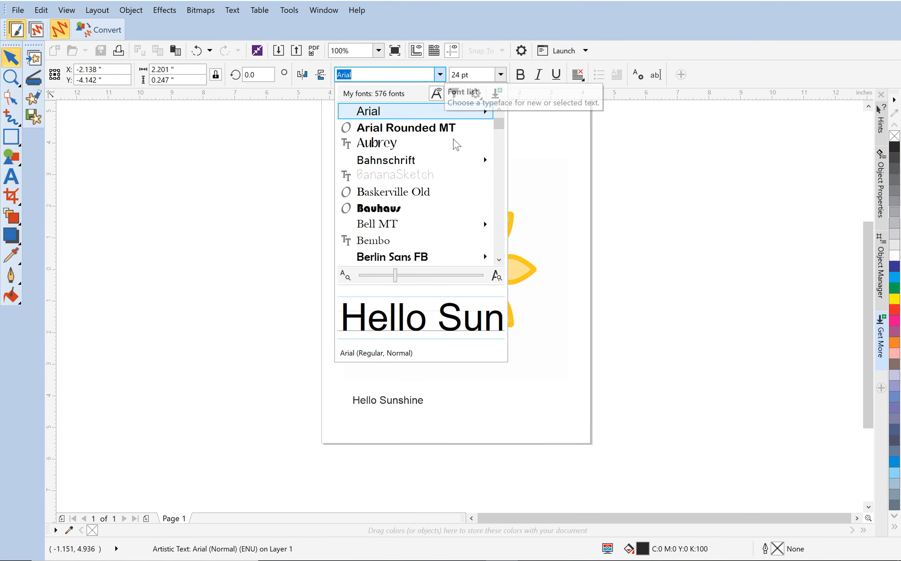
click(500, 259)
scroll(500, 259, down, 3)
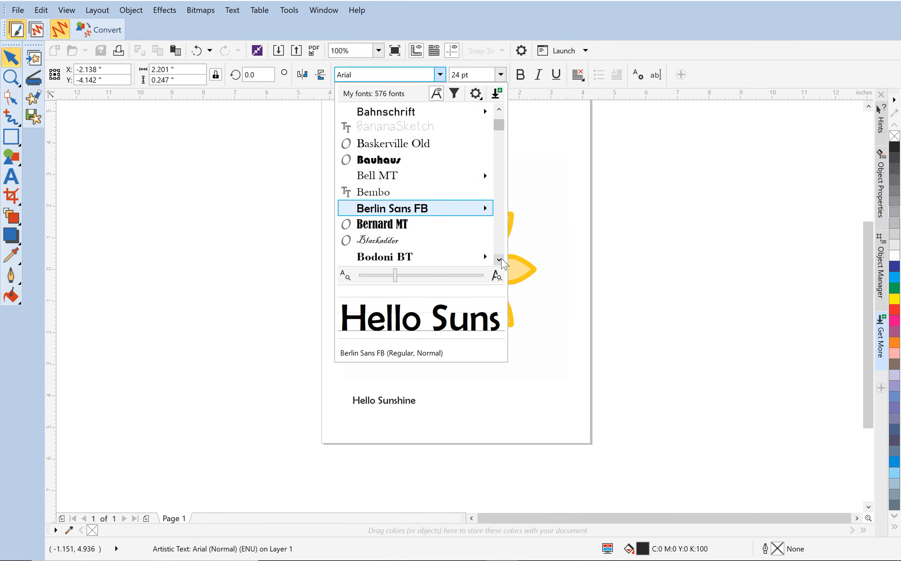
scroll(500, 260, down, 3)
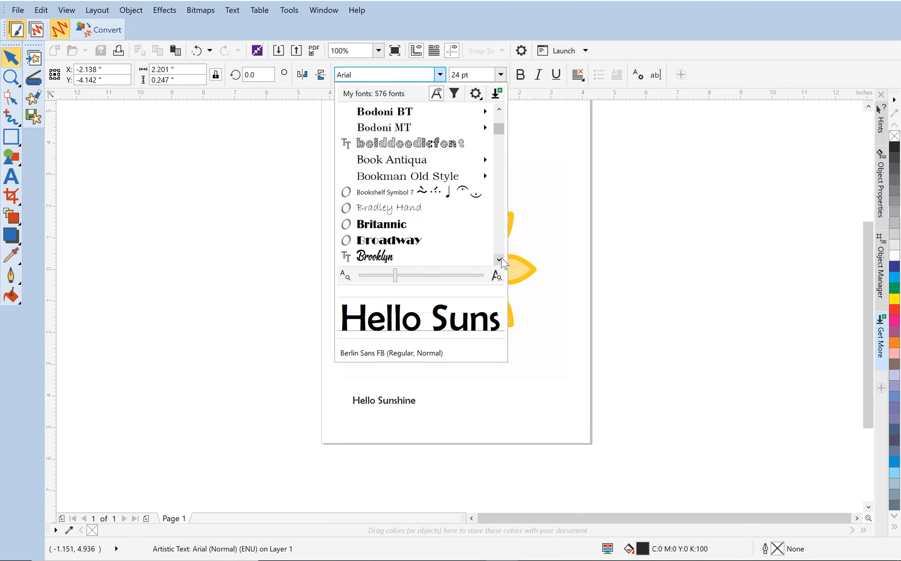
scroll(501, 260, down, 3)
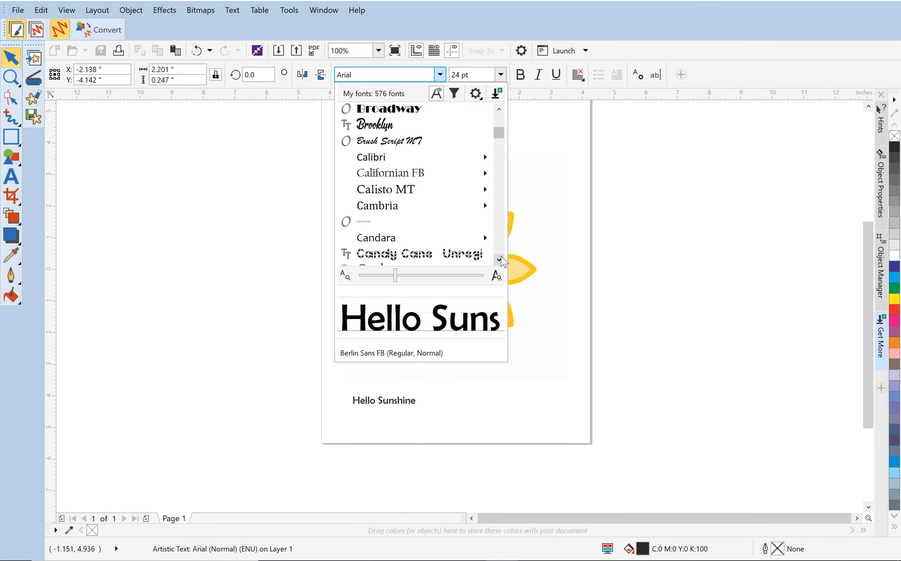
scroll(501, 260, down, 3)
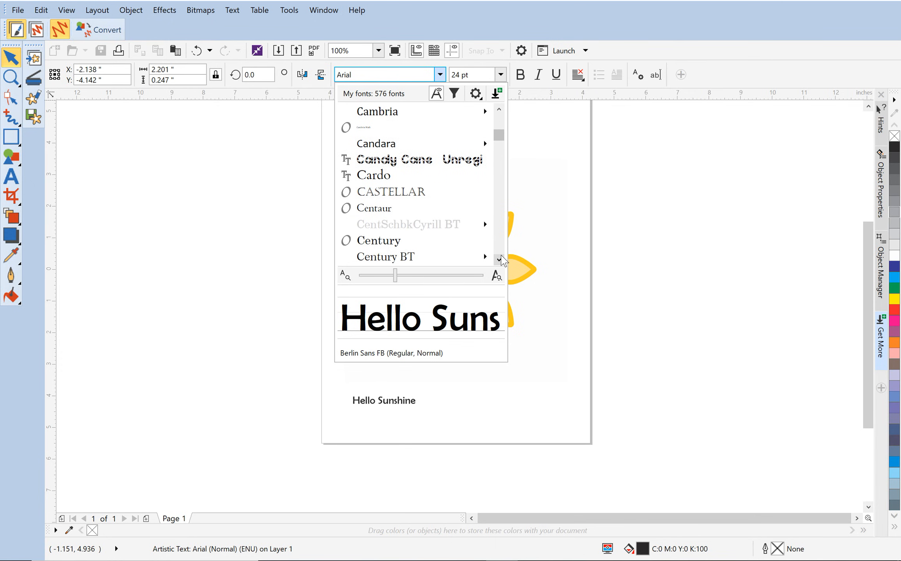
scroll(503, 260, down, 6)
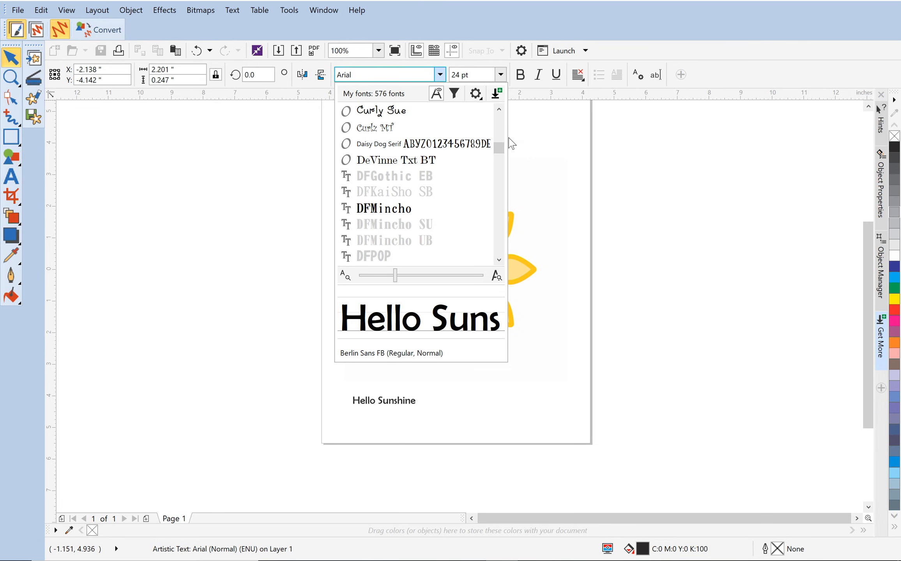
scroll(500, 112, up, 3)
scroll(500, 112, up, 3)
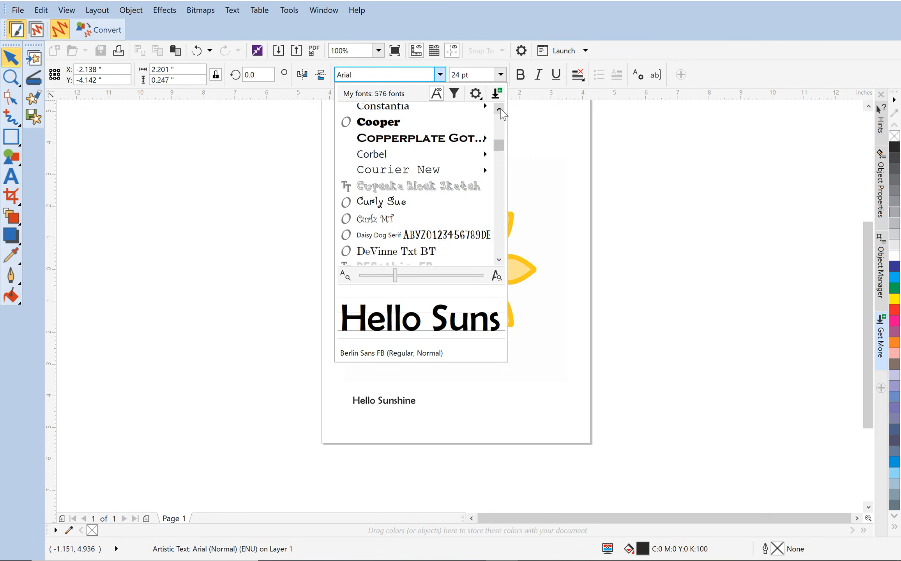
click(400, 126)
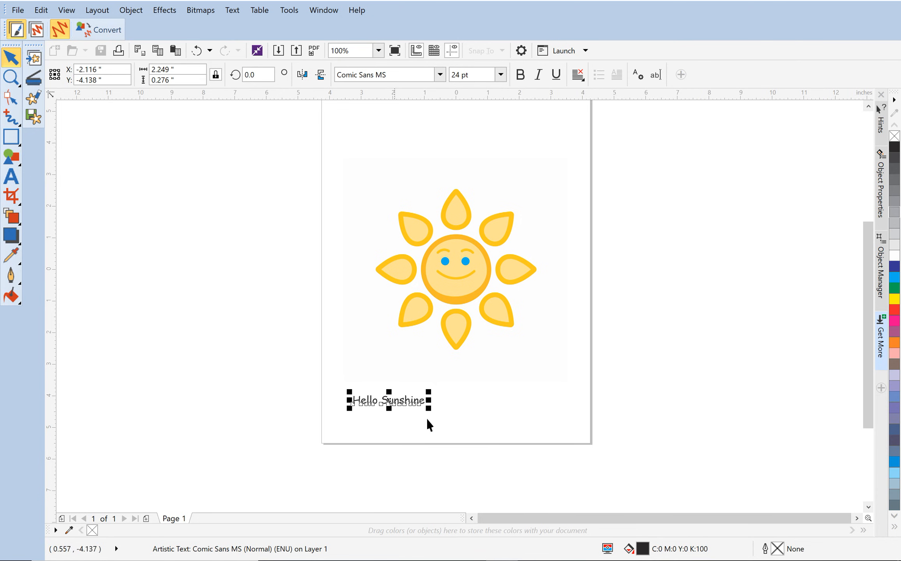
Set the size of the "Hello Sunshine" text to 54 pt
scroll(384, 404, up, 2)
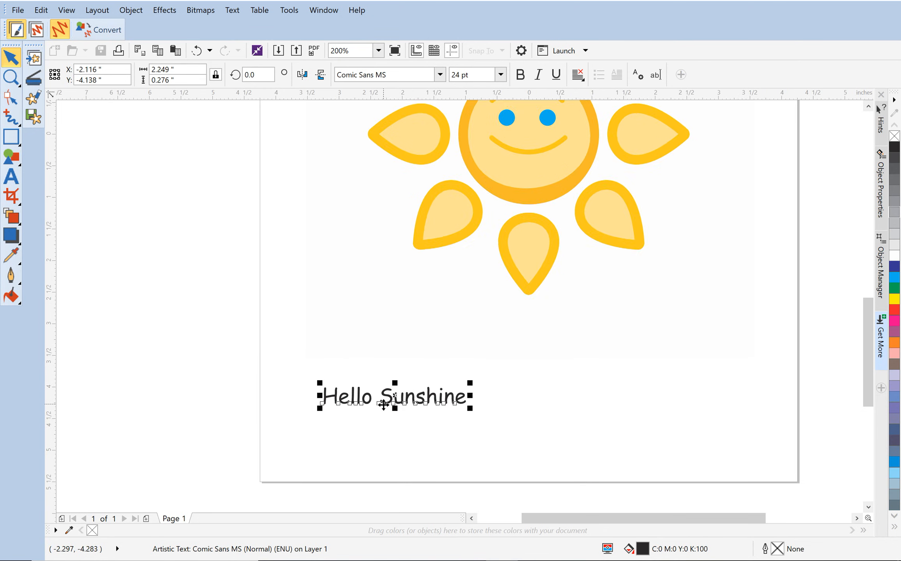
scroll(384, 405, up, 1)
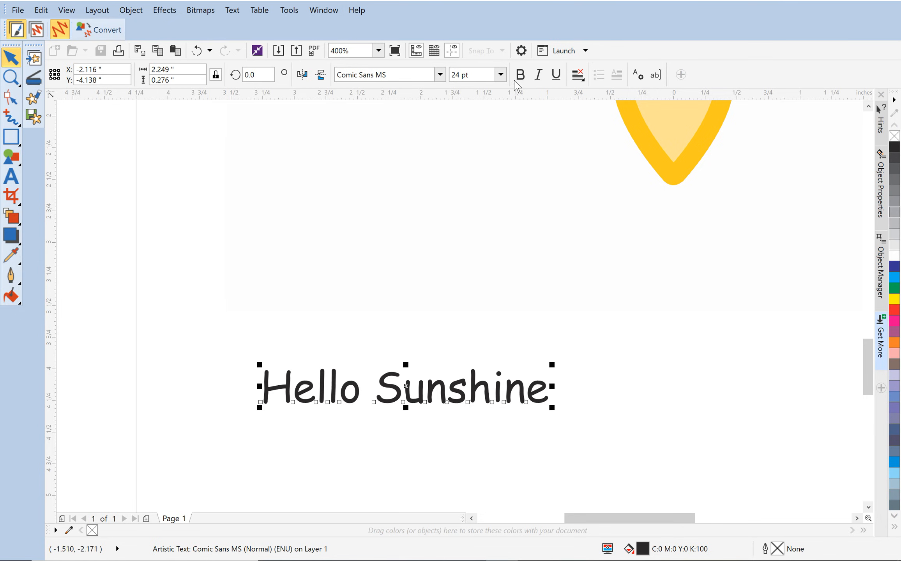
triple_click(476, 76)
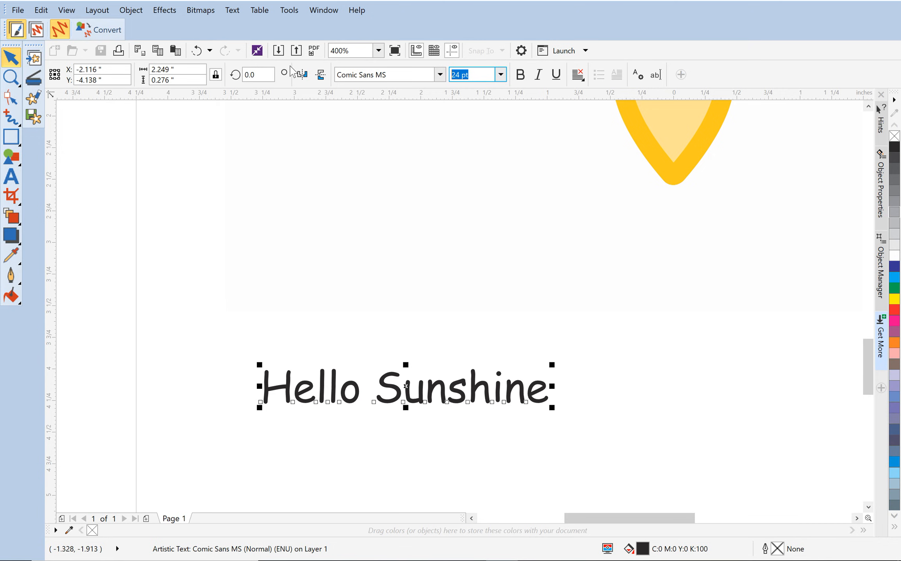
text(54)
key(Return)
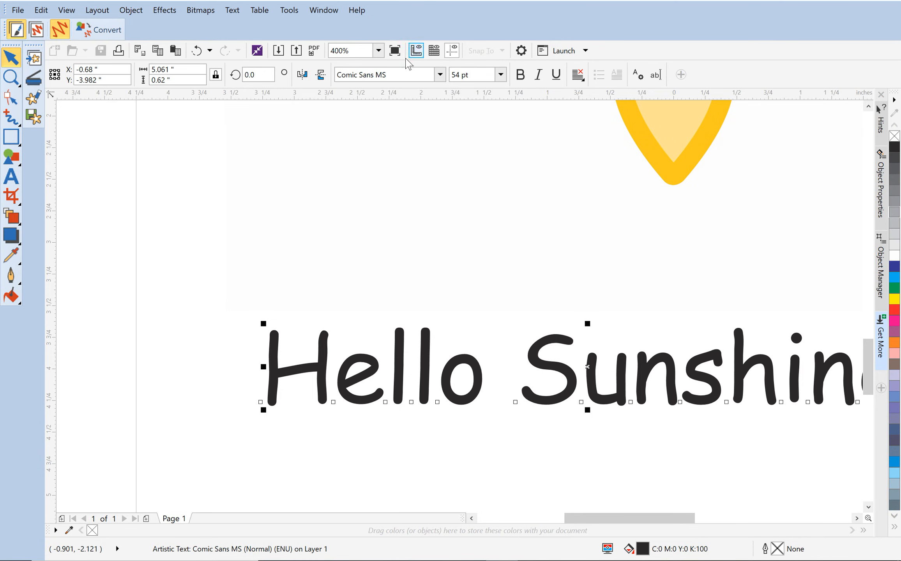
Move the "Hello Sunshine" text up and slightly to the right, close beneath the sun, and deselect it
click(378, 50)
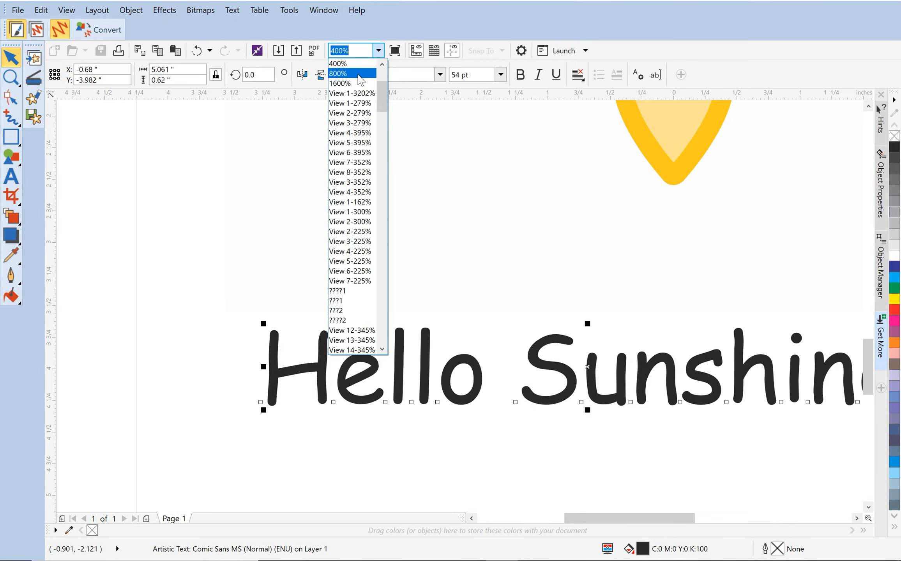
click(430, 297)
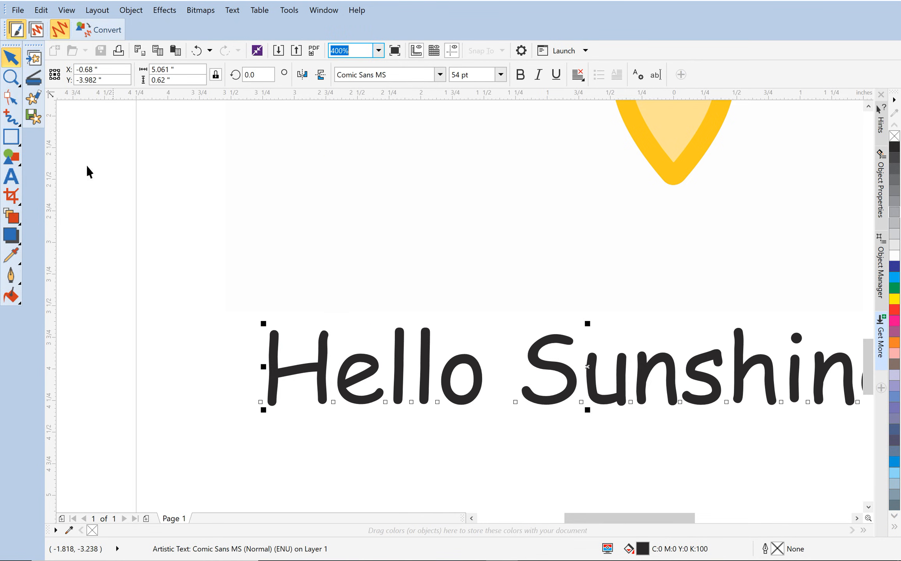
click(11, 78)
click(597, 399)
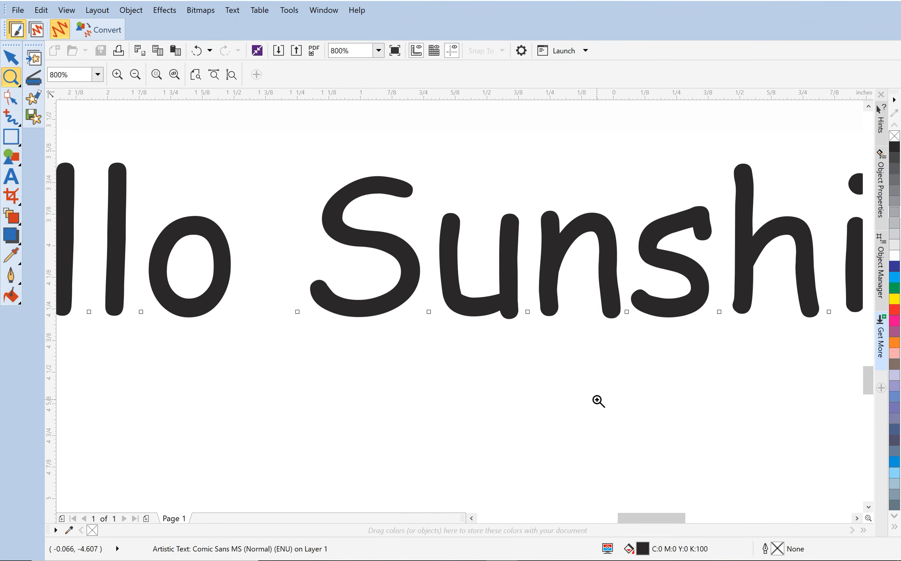
right_click(561, 286)
right_click(561, 286)
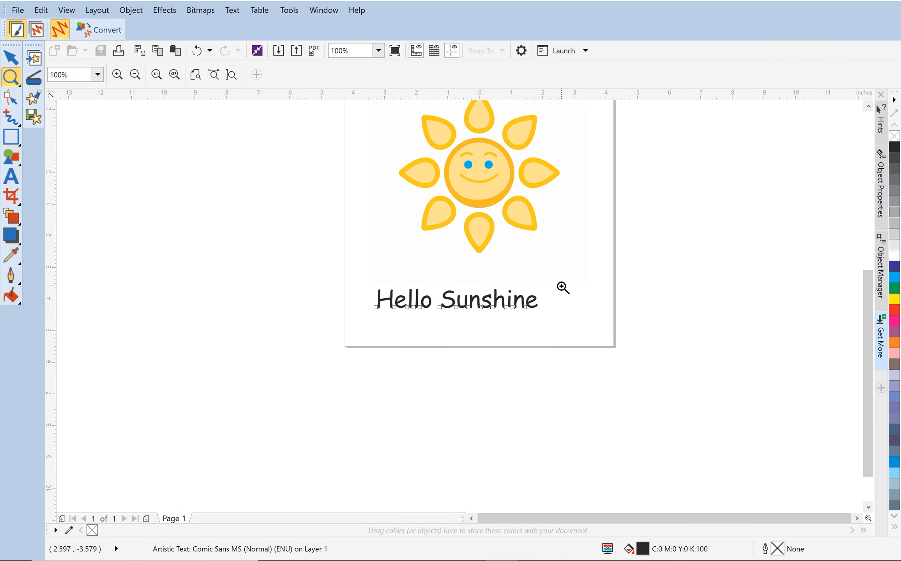
key(space)
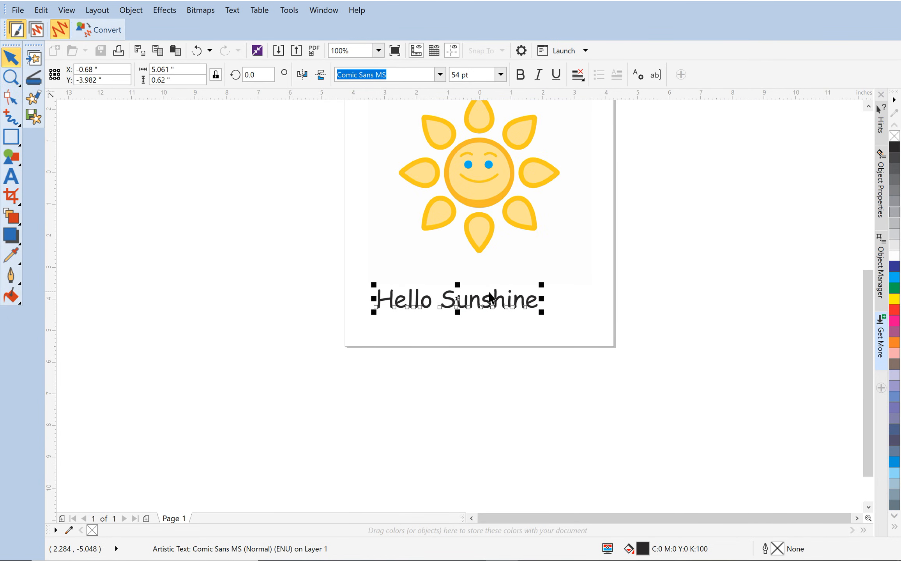
drag(489, 297, 507, 284)
click(503, 307)
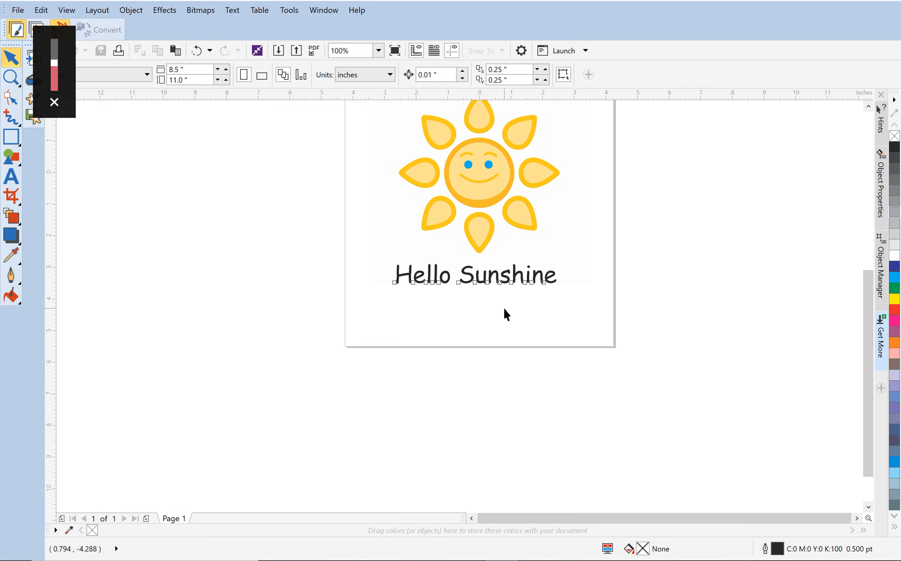
Select all objects, center the text horizontally under the sun, and convert the artwork to embroidery, leaving nothing selected
key(F4)
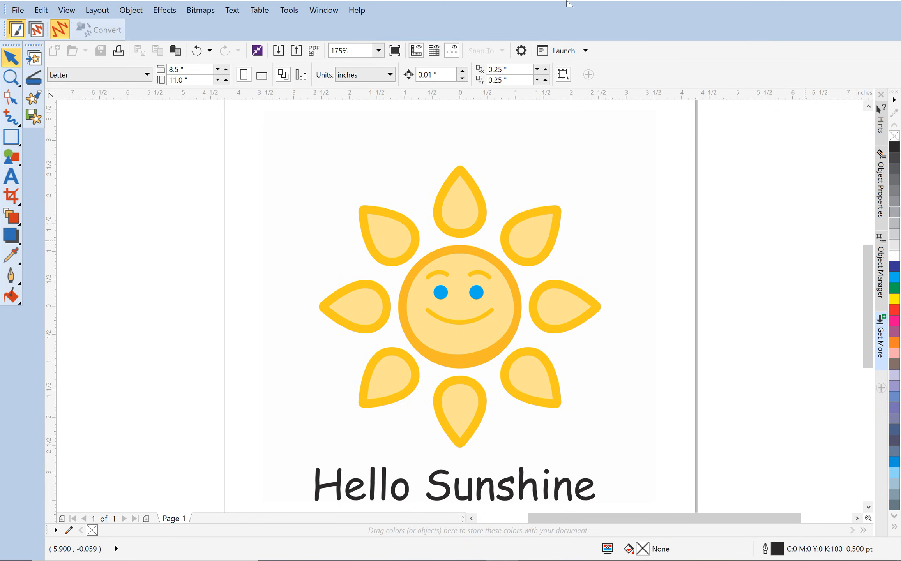
click(41, 10)
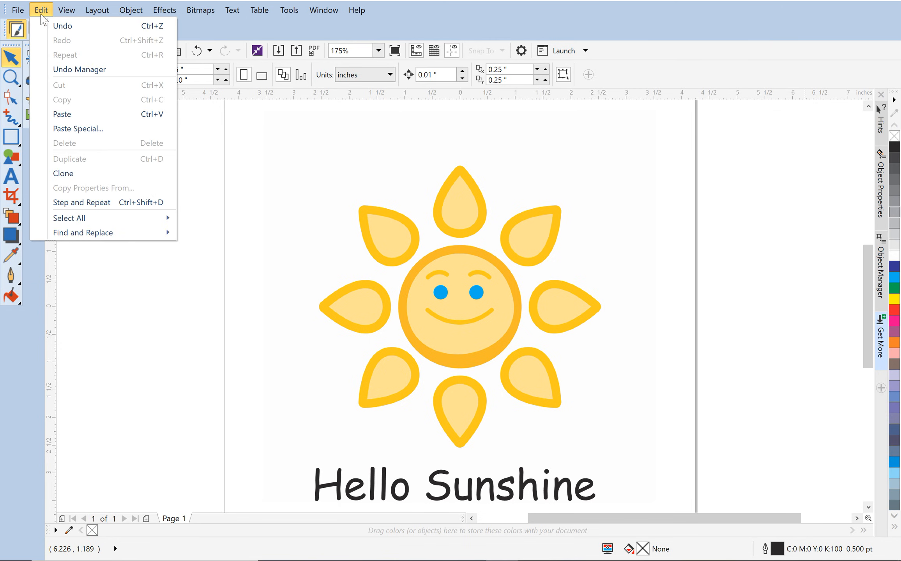
mouse_move(100, 219)
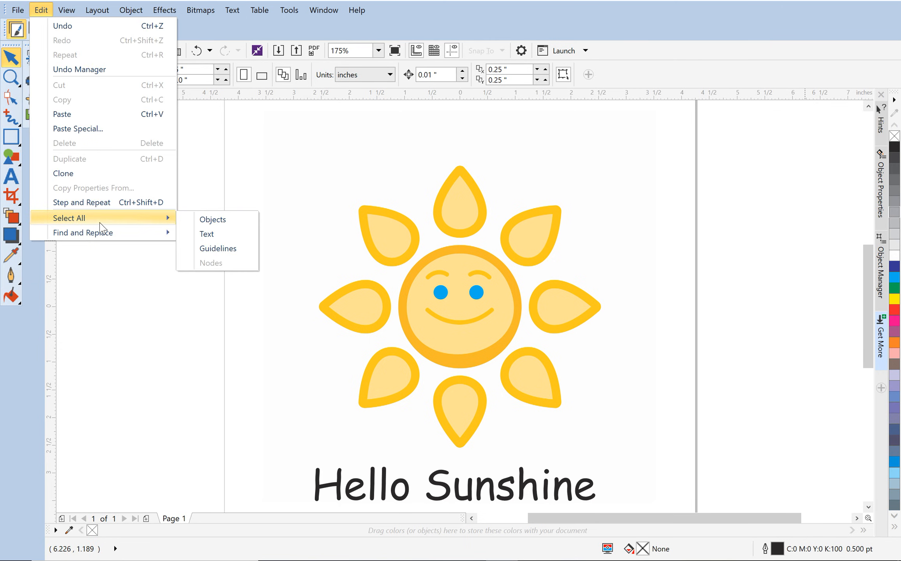
click(212, 220)
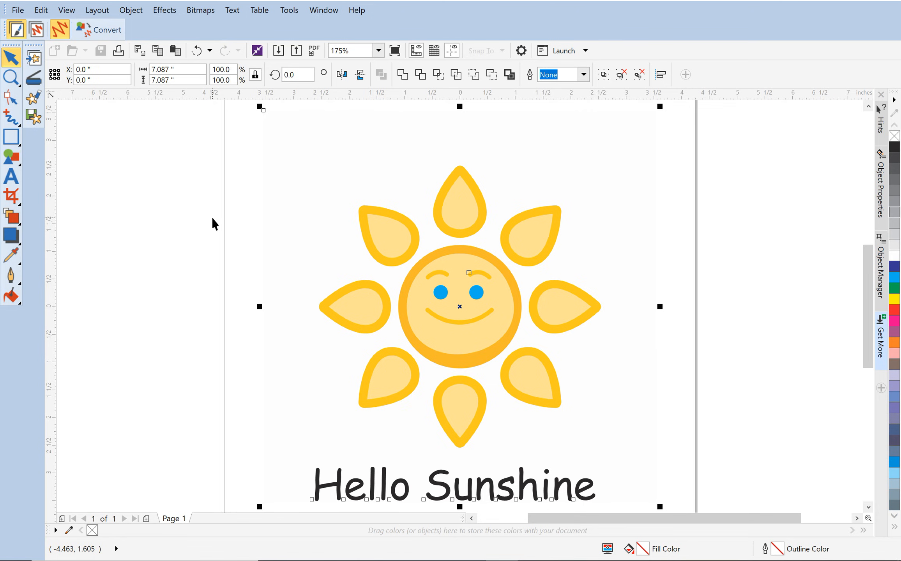
click(663, 81)
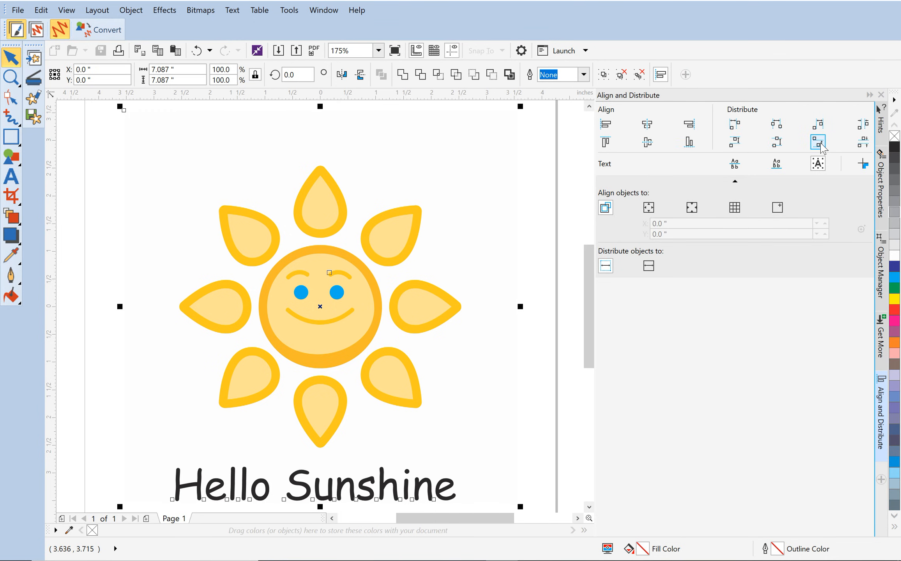
click(648, 124)
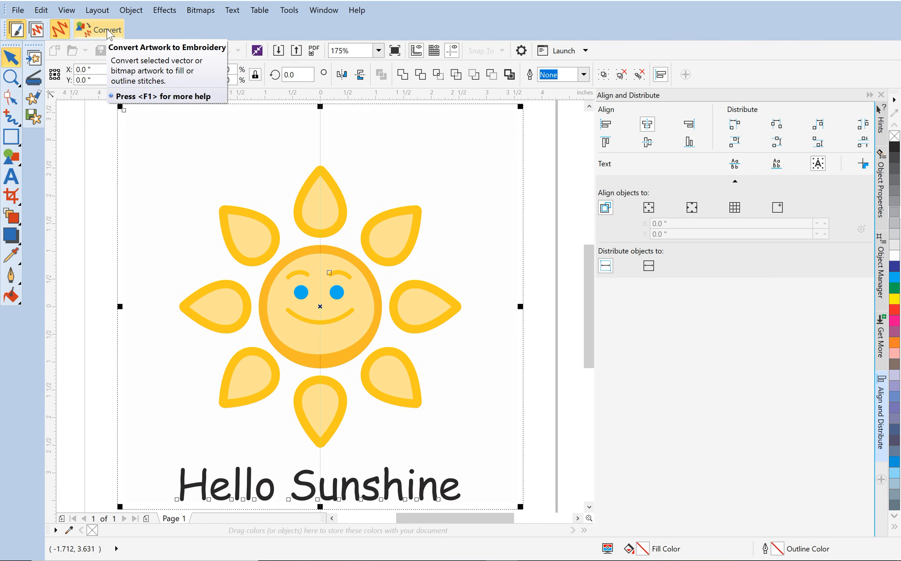
click(603, 141)
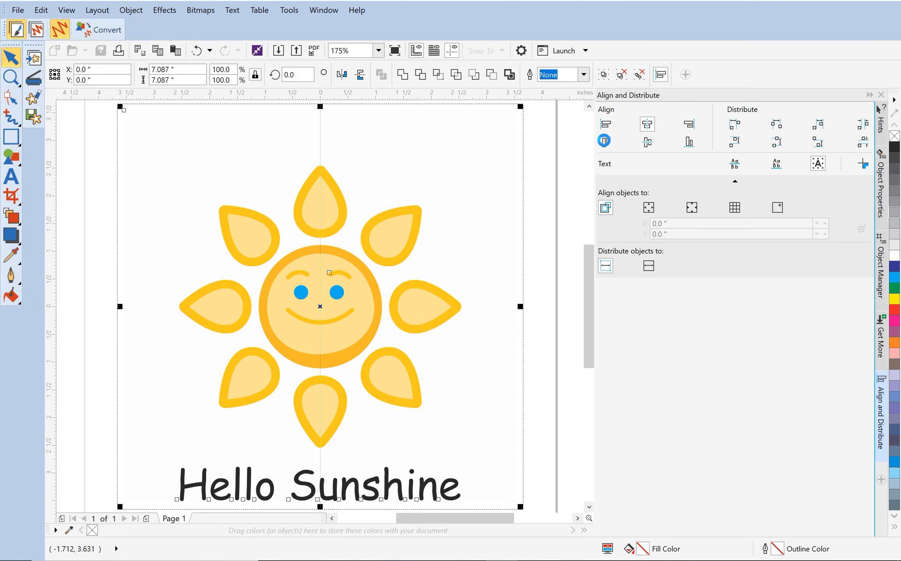
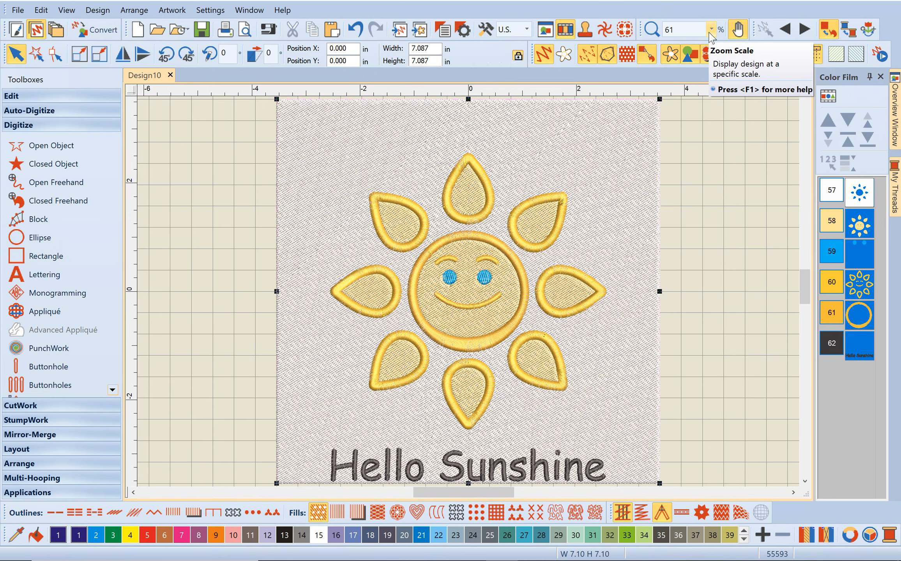
click(754, 206)
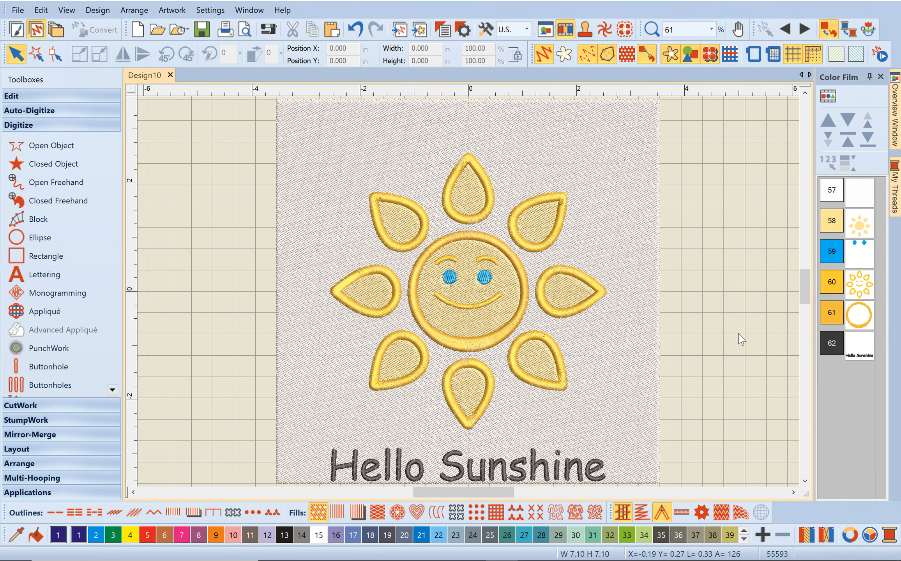
Switch to the plain stitch view and delete the white background fill, color 57, from the embroidery design
click(865, 200)
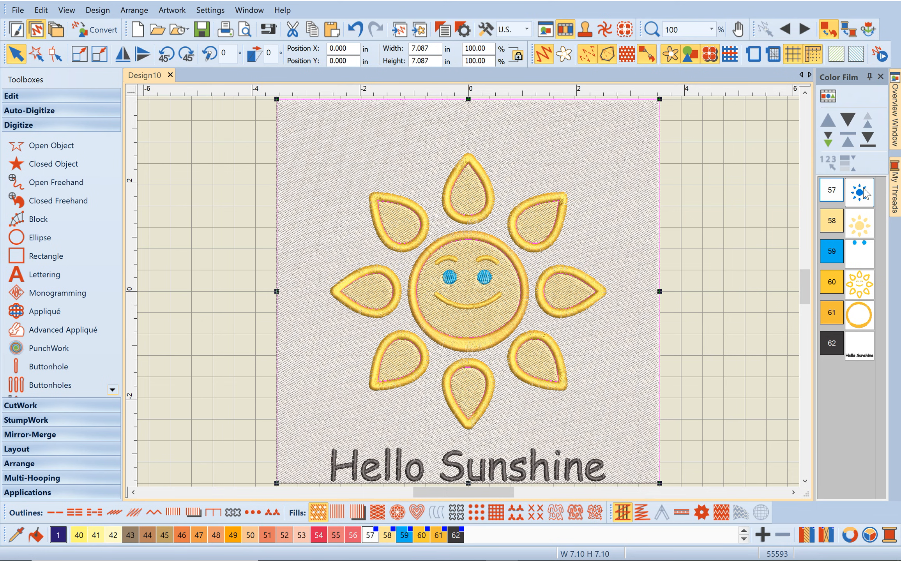
key(t)
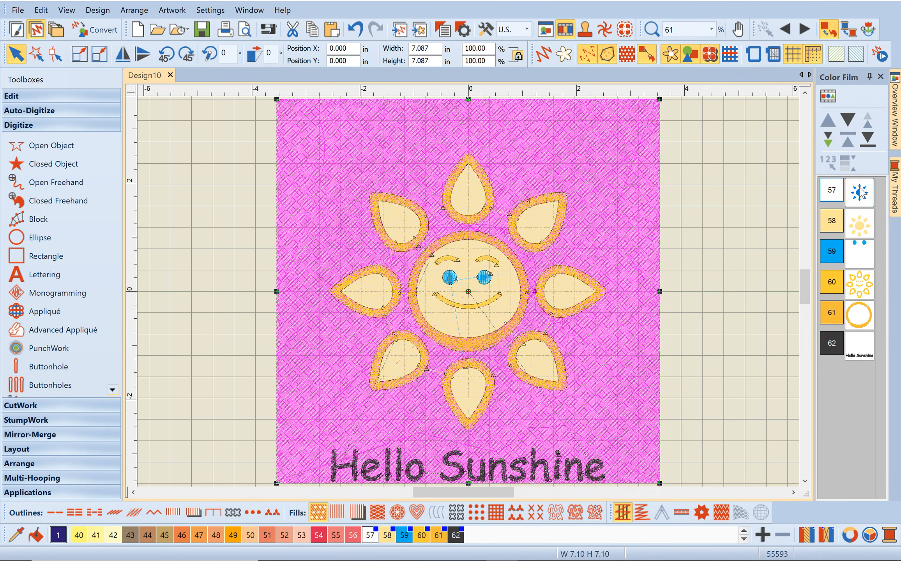
key(t)
key(t)
key(Delete)
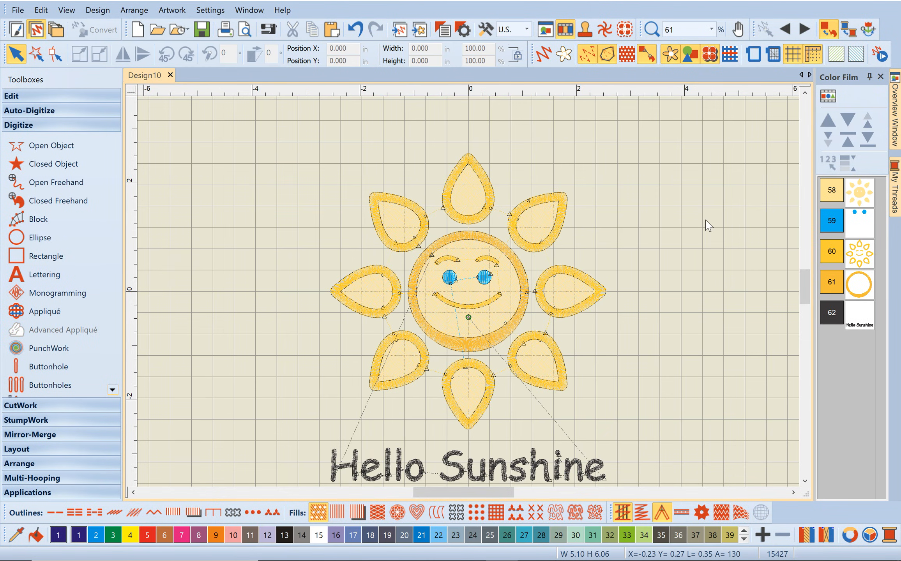
Hide the grid and select the color 58 sun fills, shown in the realistic stitch view
click(795, 56)
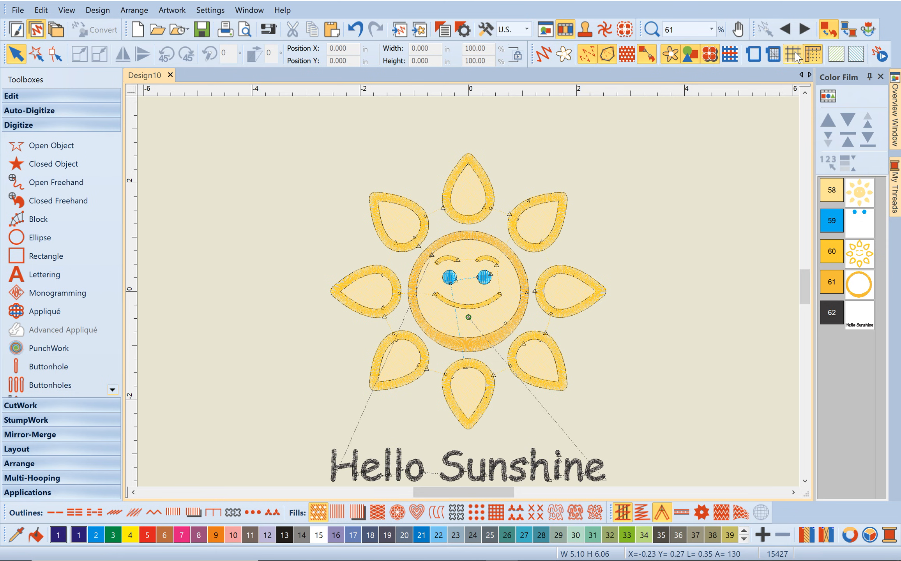
click(859, 192)
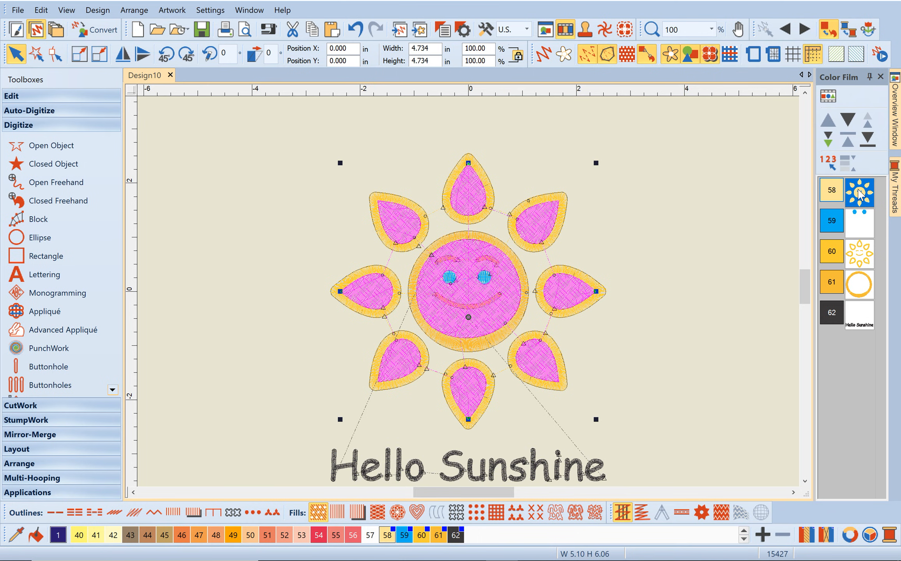
key(t)
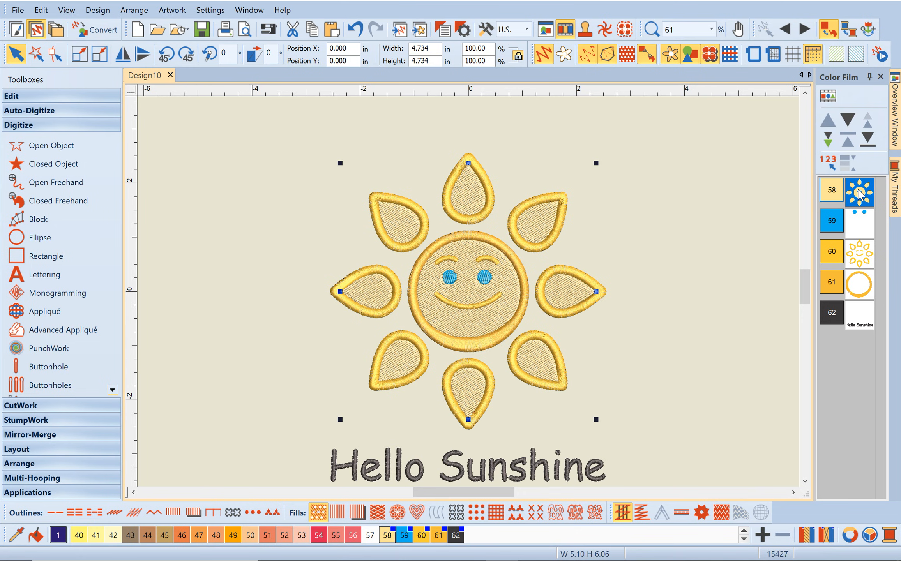
Change the selected sun fills to the echo-style fill with concentric rows following each shape, and the blue color 59 eyes to satin fill
click(418, 513)
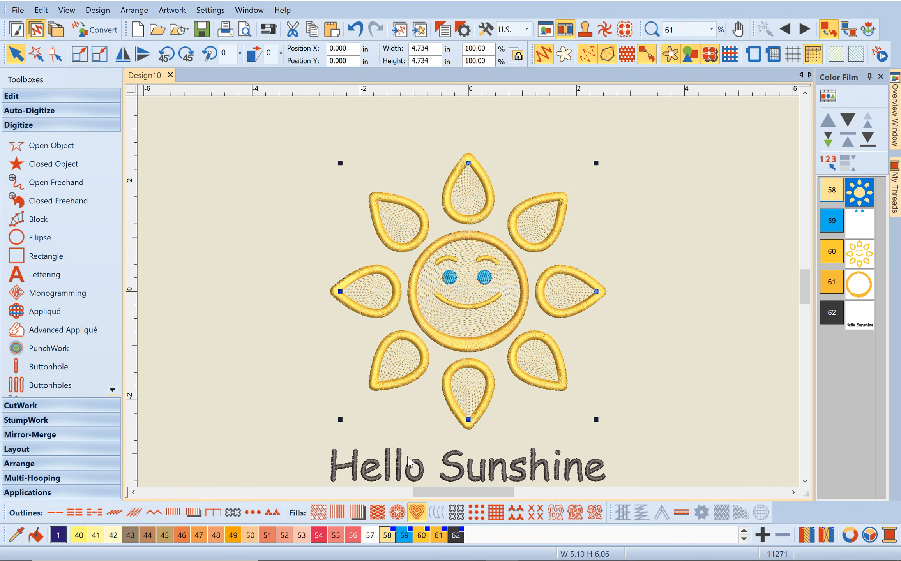
scroll(307, 477, up, 3)
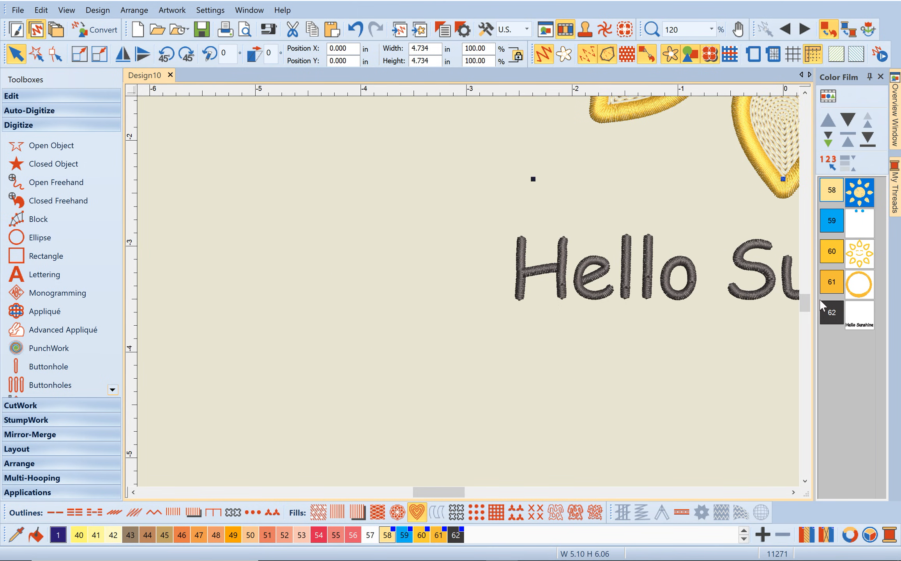
drag(808, 305, 810, 287)
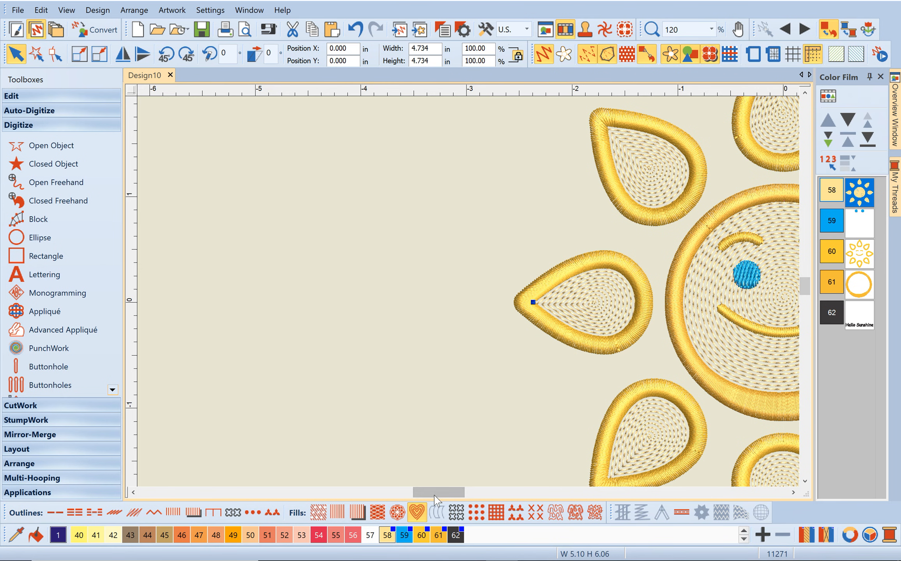
drag(437, 493, 465, 493)
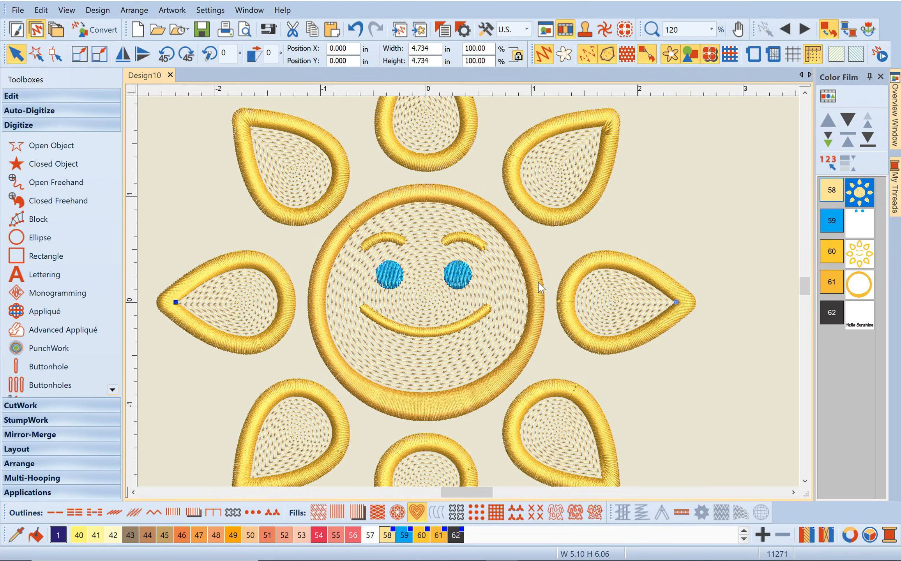
click(865, 226)
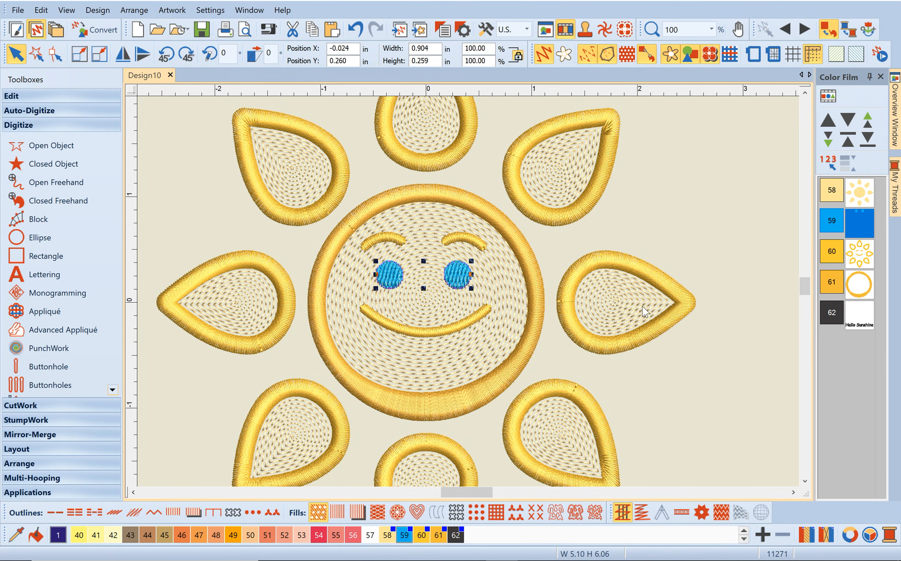
click(338, 514)
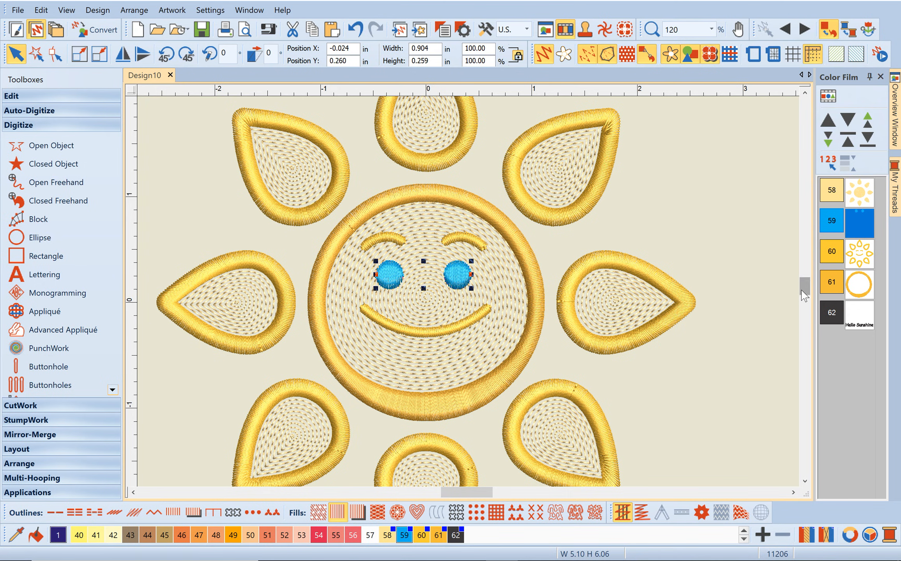
Try the Christmas in Finland font on the "Hello Sunshine" lettering and undo the font change
drag(804, 296, 804, 306)
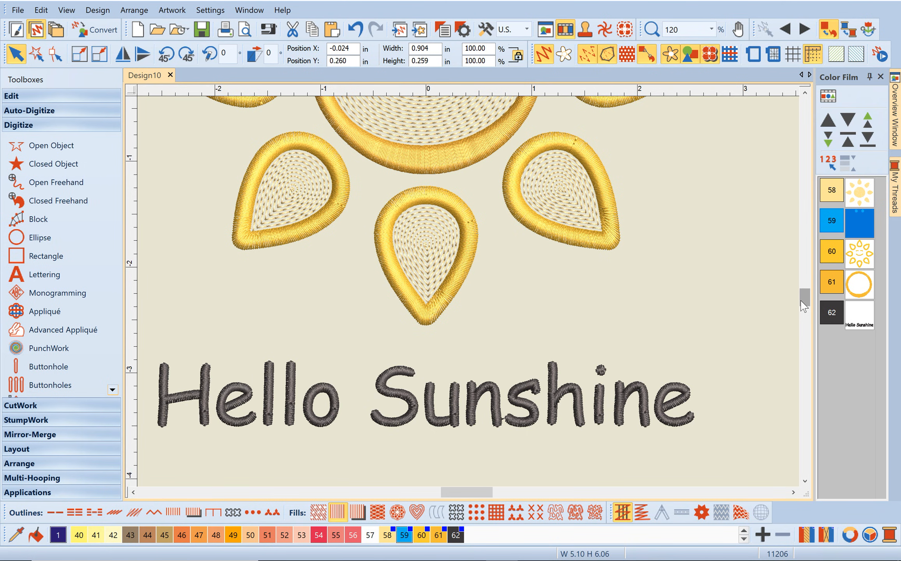
double_click(487, 393)
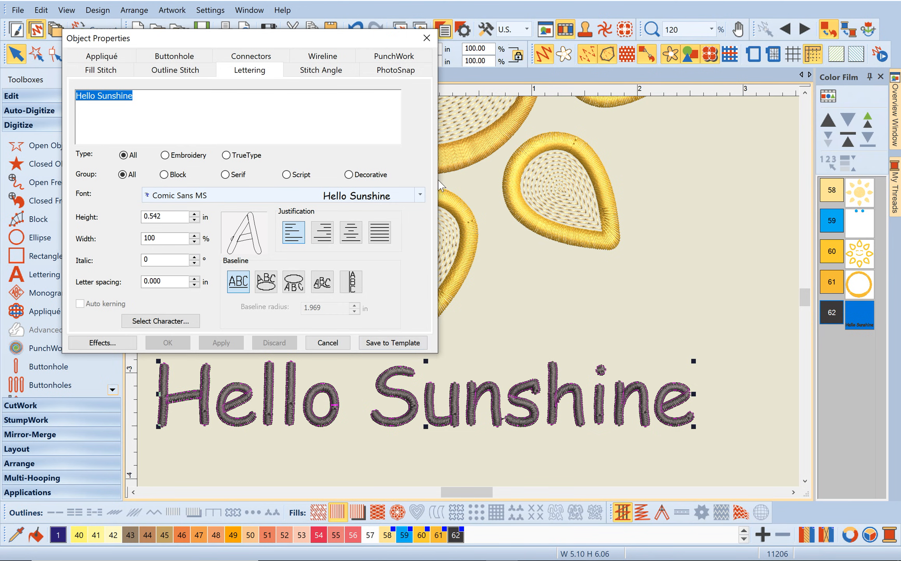
click(419, 195)
click(419, 195)
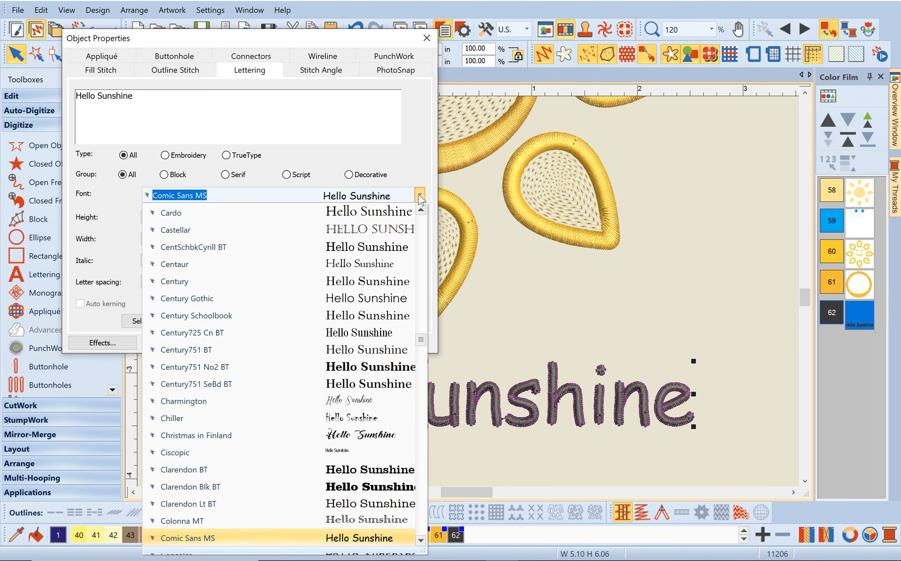
click(363, 436)
click(216, 340)
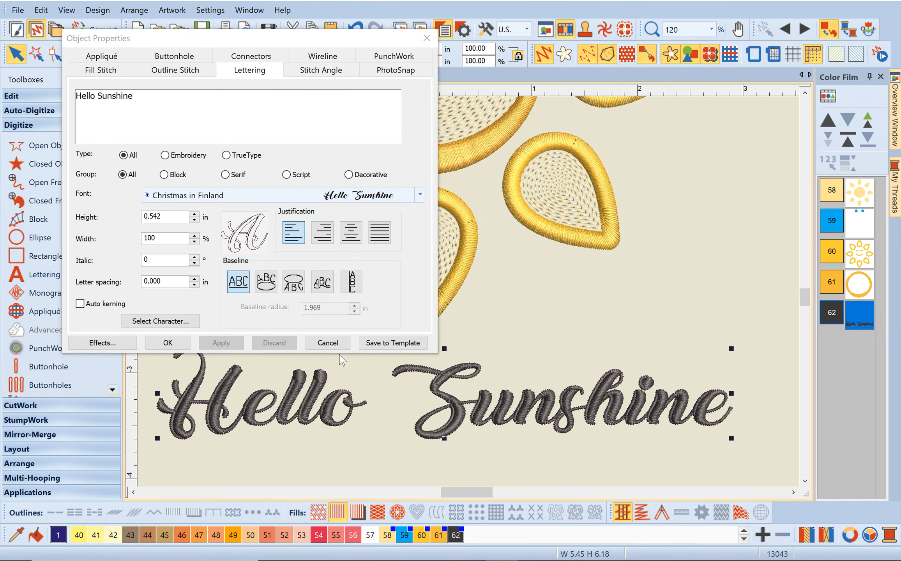
click(328, 343)
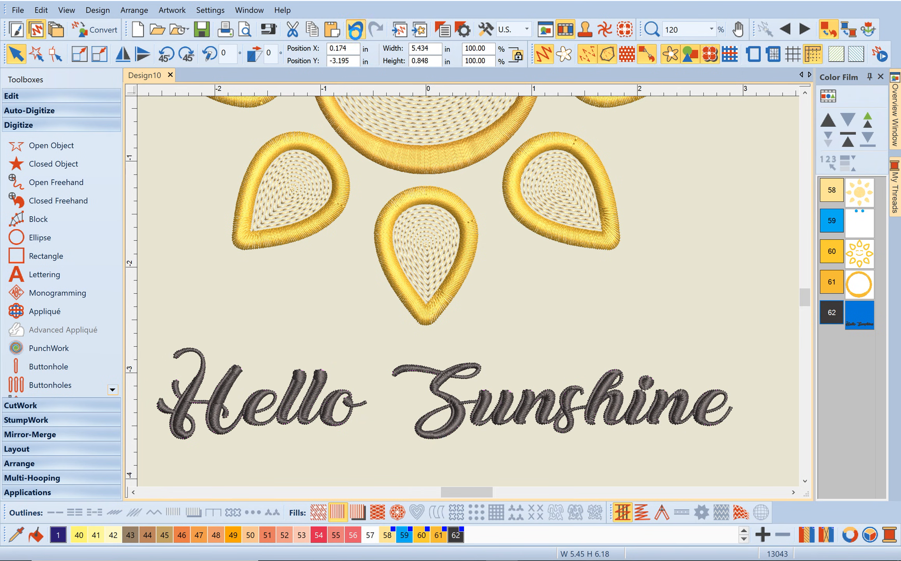
click(354, 29)
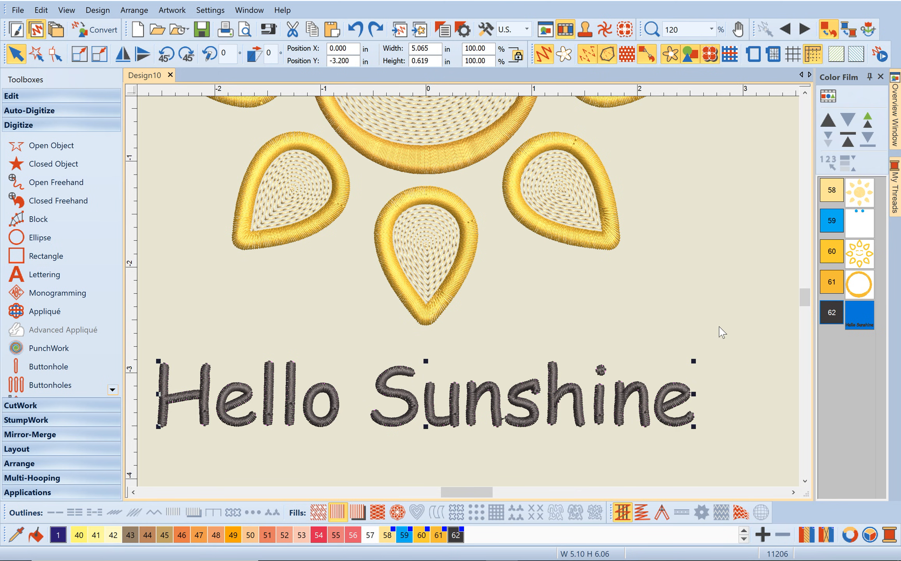
Select the whole design, enable pull compensation at 0.40 mm for all objects, and show the complete design
key(ctrl+a)
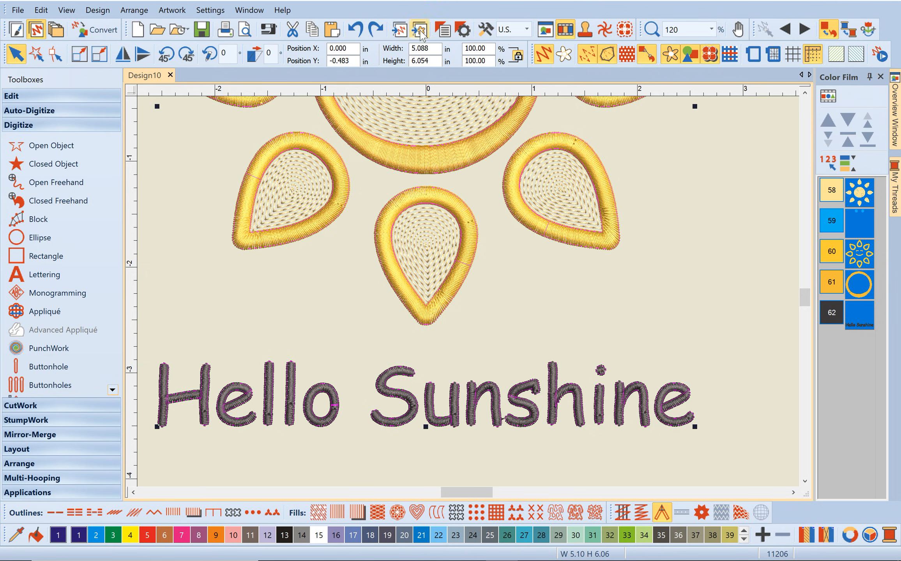
click(464, 30)
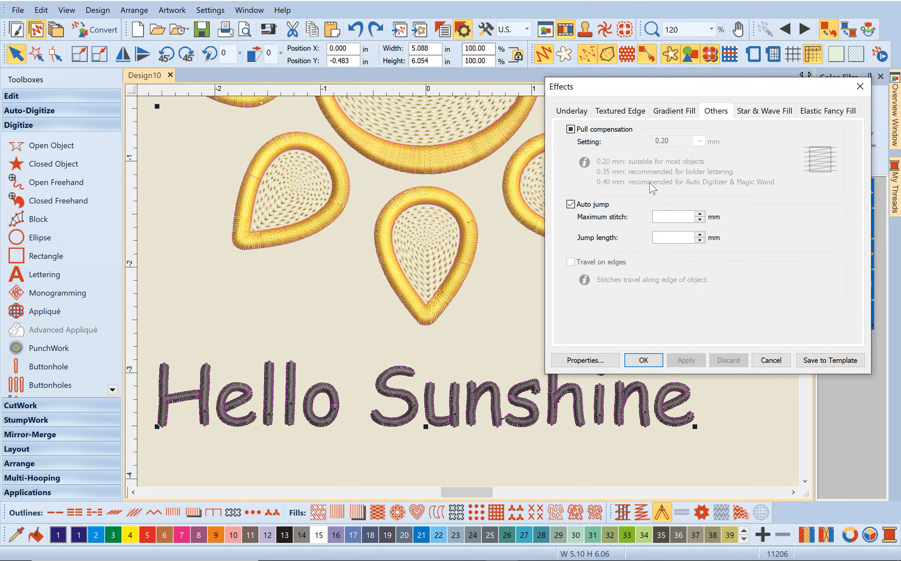
click(570, 130)
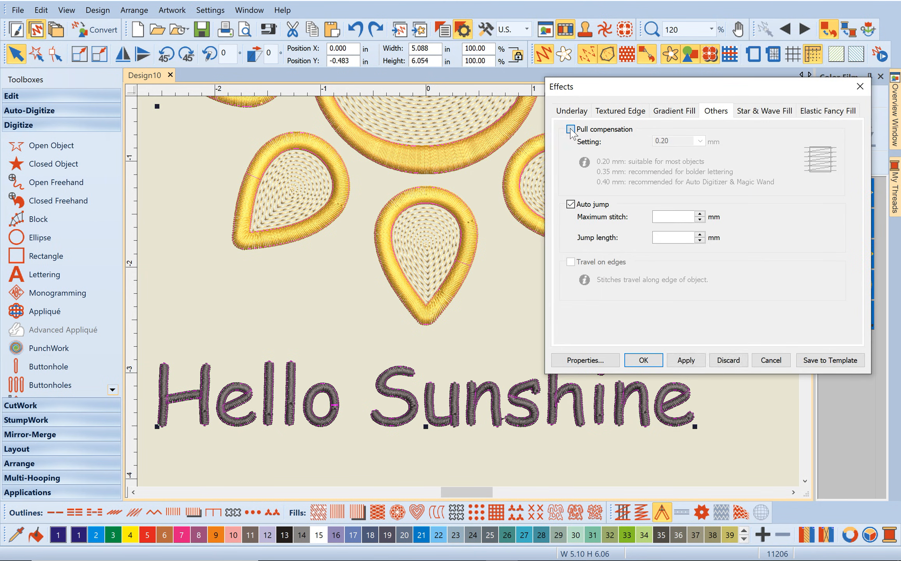
click(570, 129)
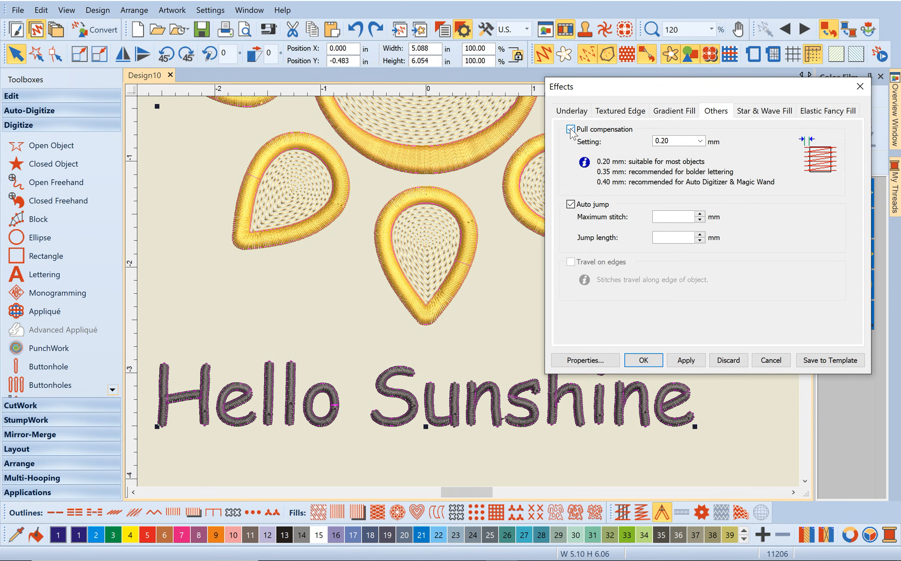
click(700, 141)
click(683, 172)
click(650, 358)
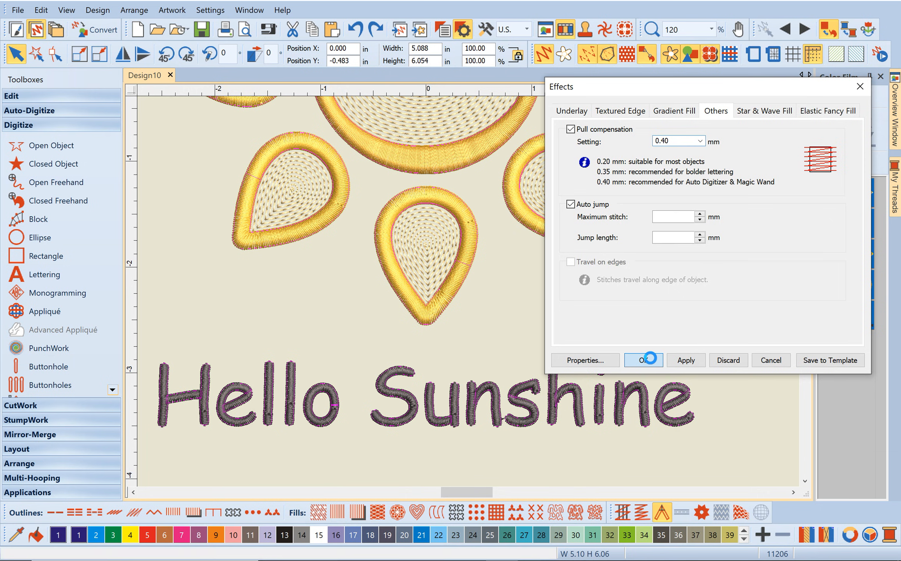
click(713, 29)
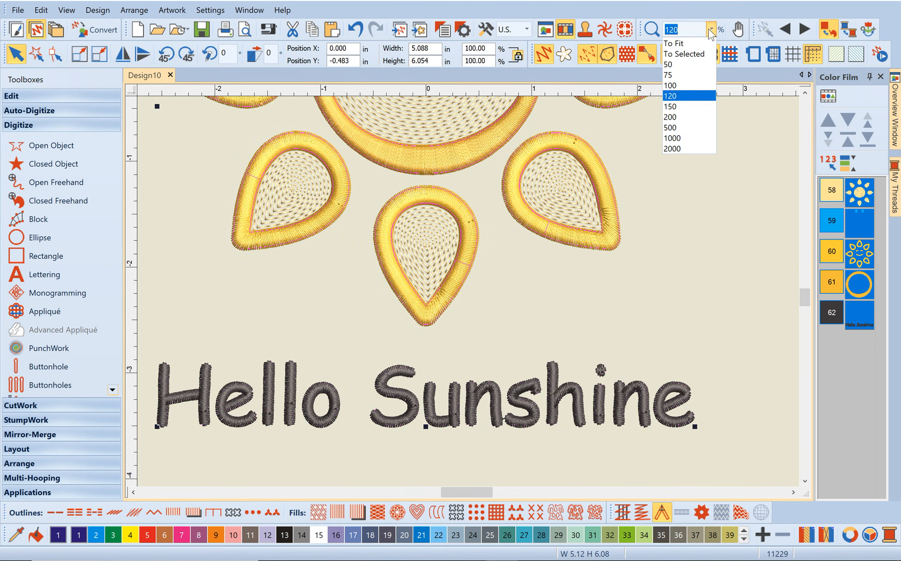
click(681, 40)
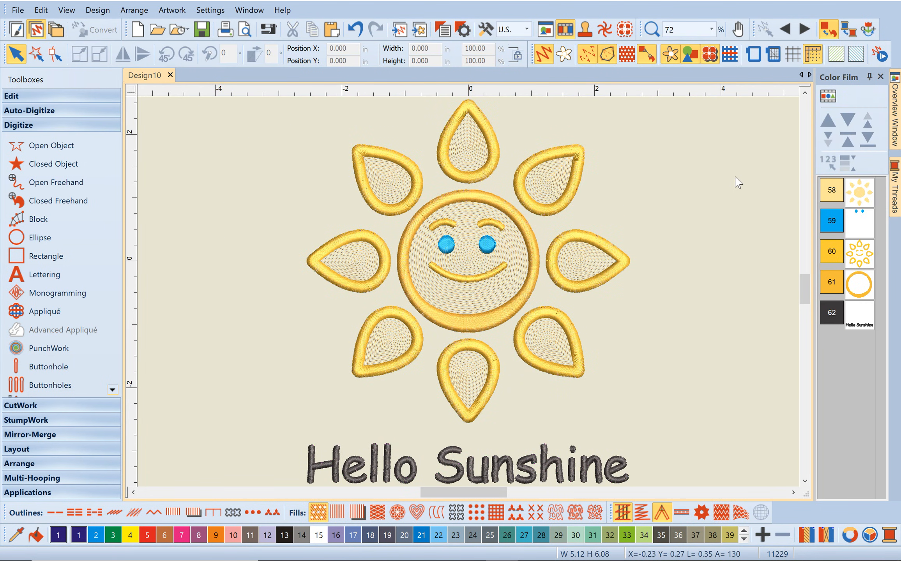